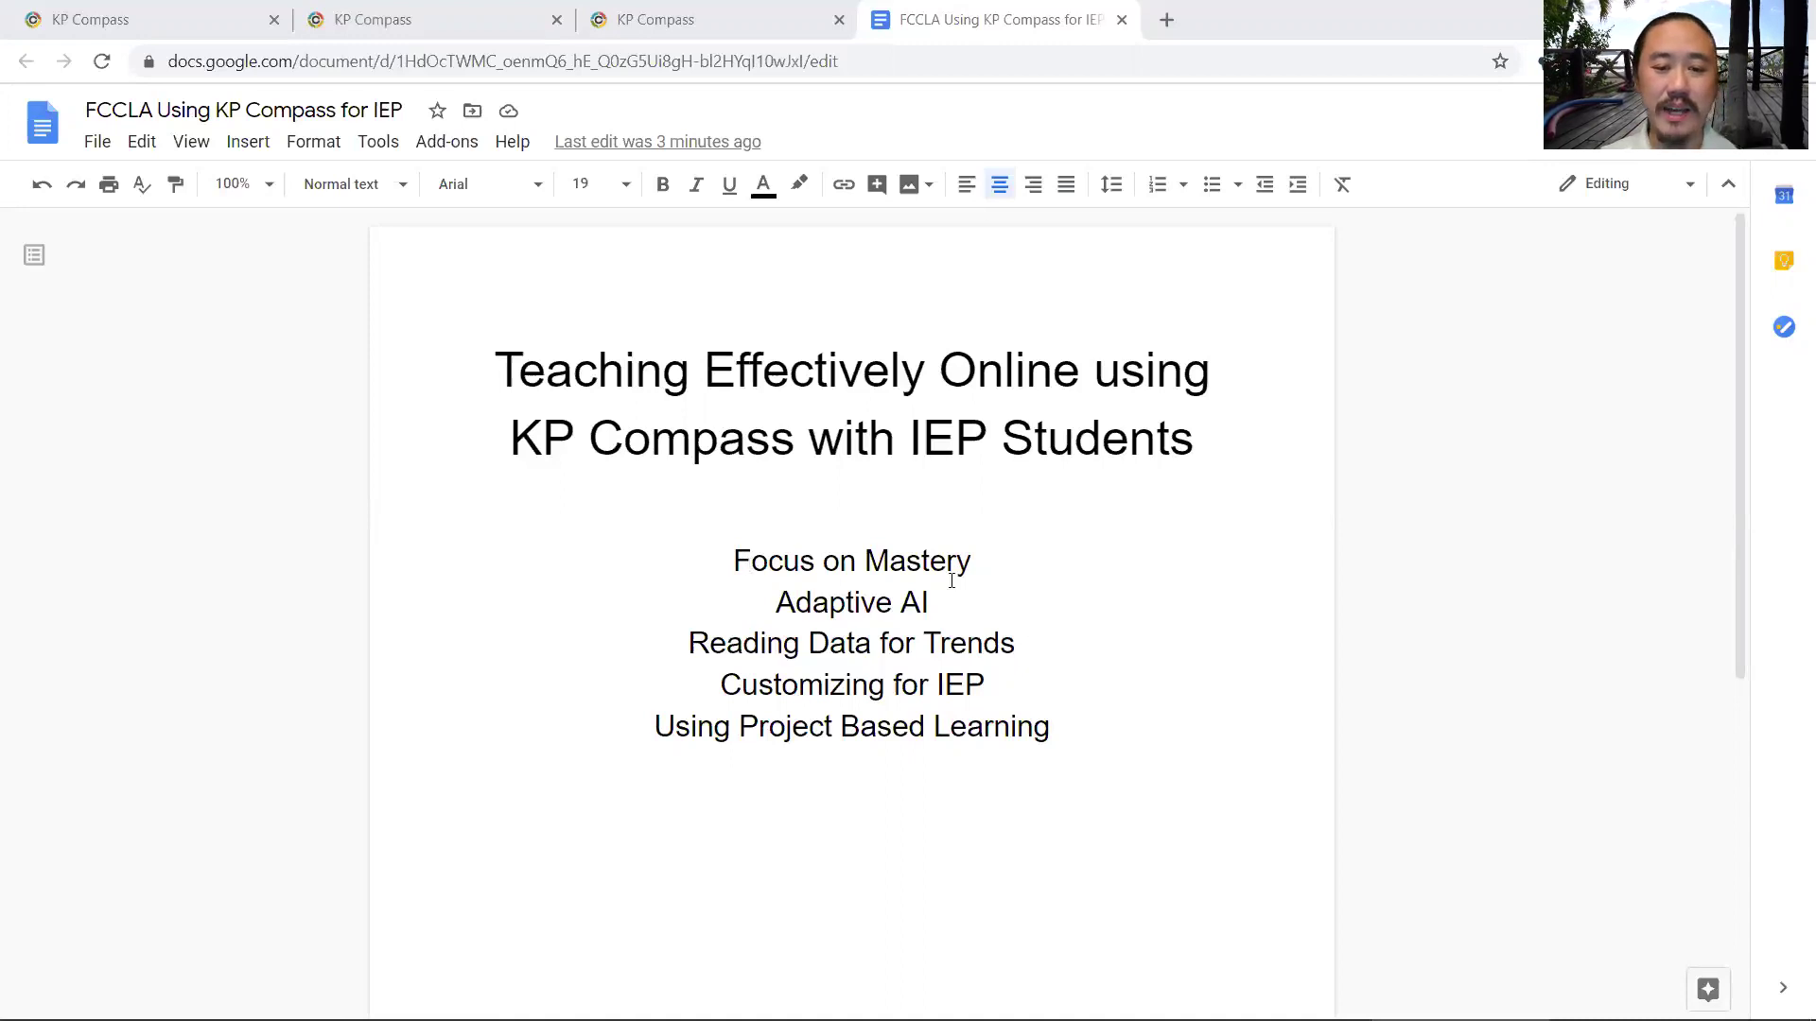
- Highlight the Focus on Mastery, Adaptive AI and Reading Data for Trends agenda lines in turn
{"action": "left_click_drag", "start_coordinate": [951, 580], "coordinate": [915, 611]}
{"action": "left_click", "coordinate": [823, 603]}
{"action": "double_click", "coordinate": [823, 603]}
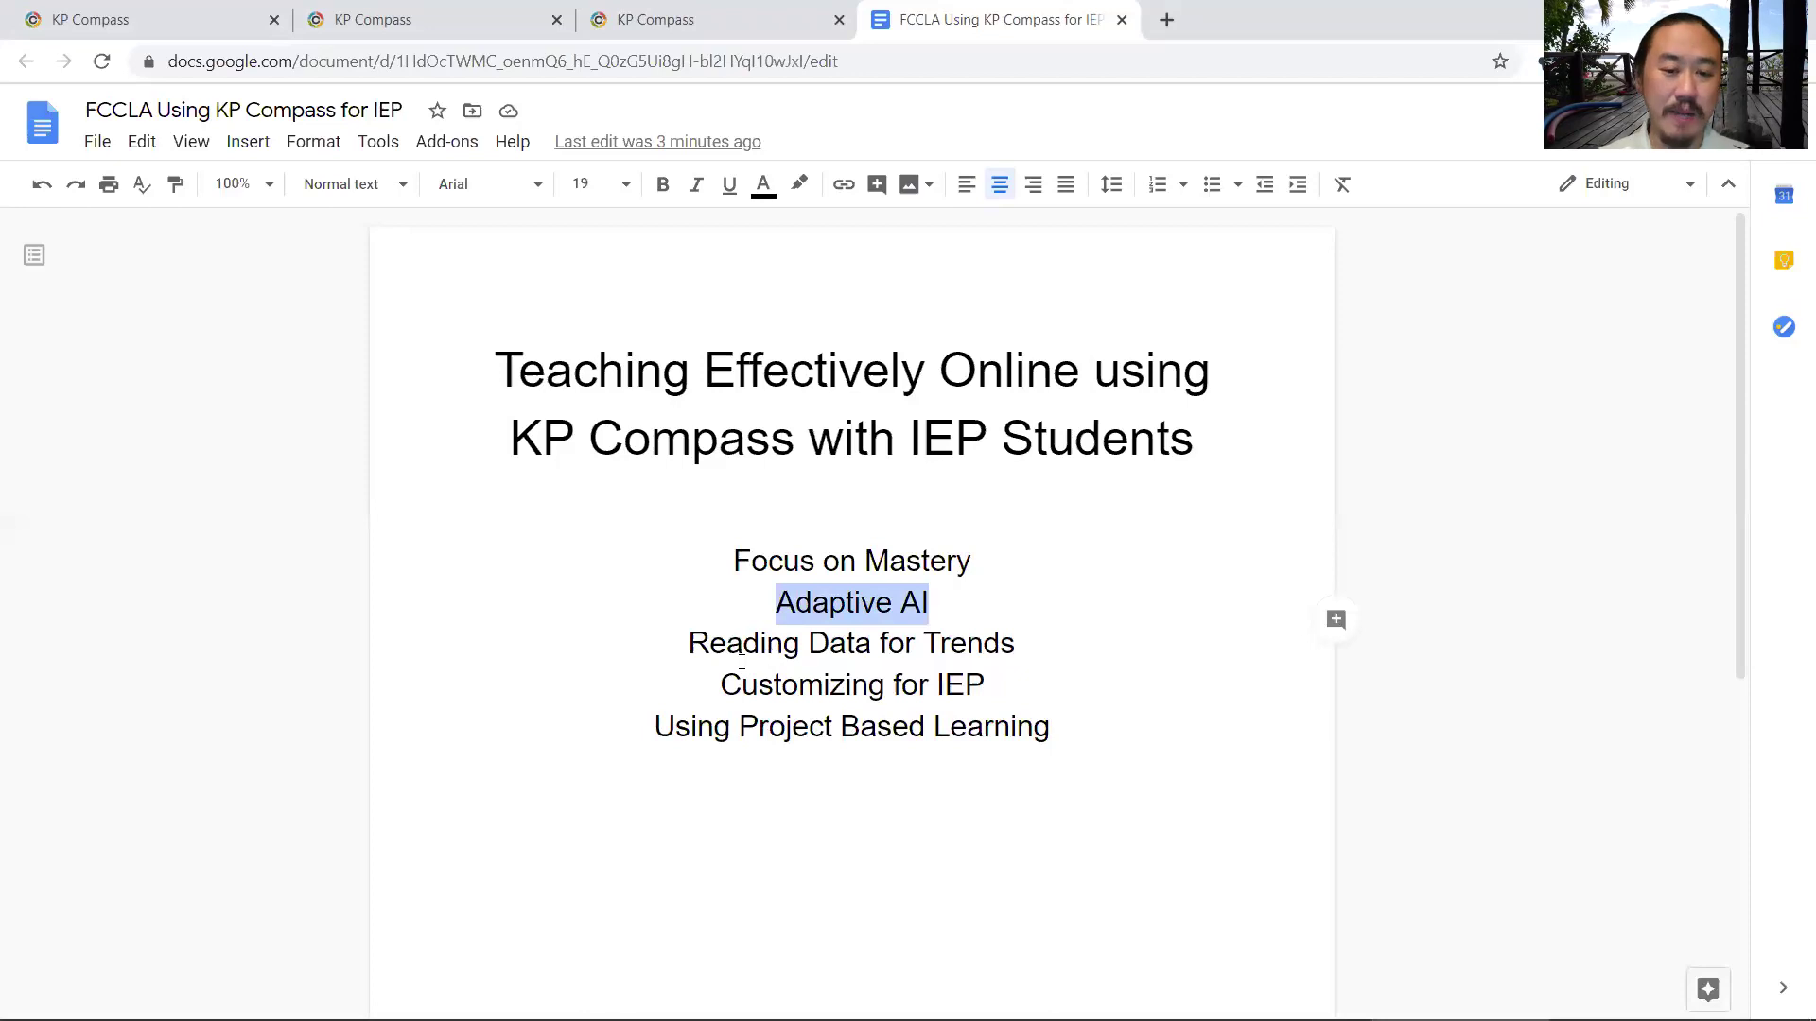
{"action": "left_click_drag", "start_coordinate": [689, 653], "coordinate": [965, 631]}
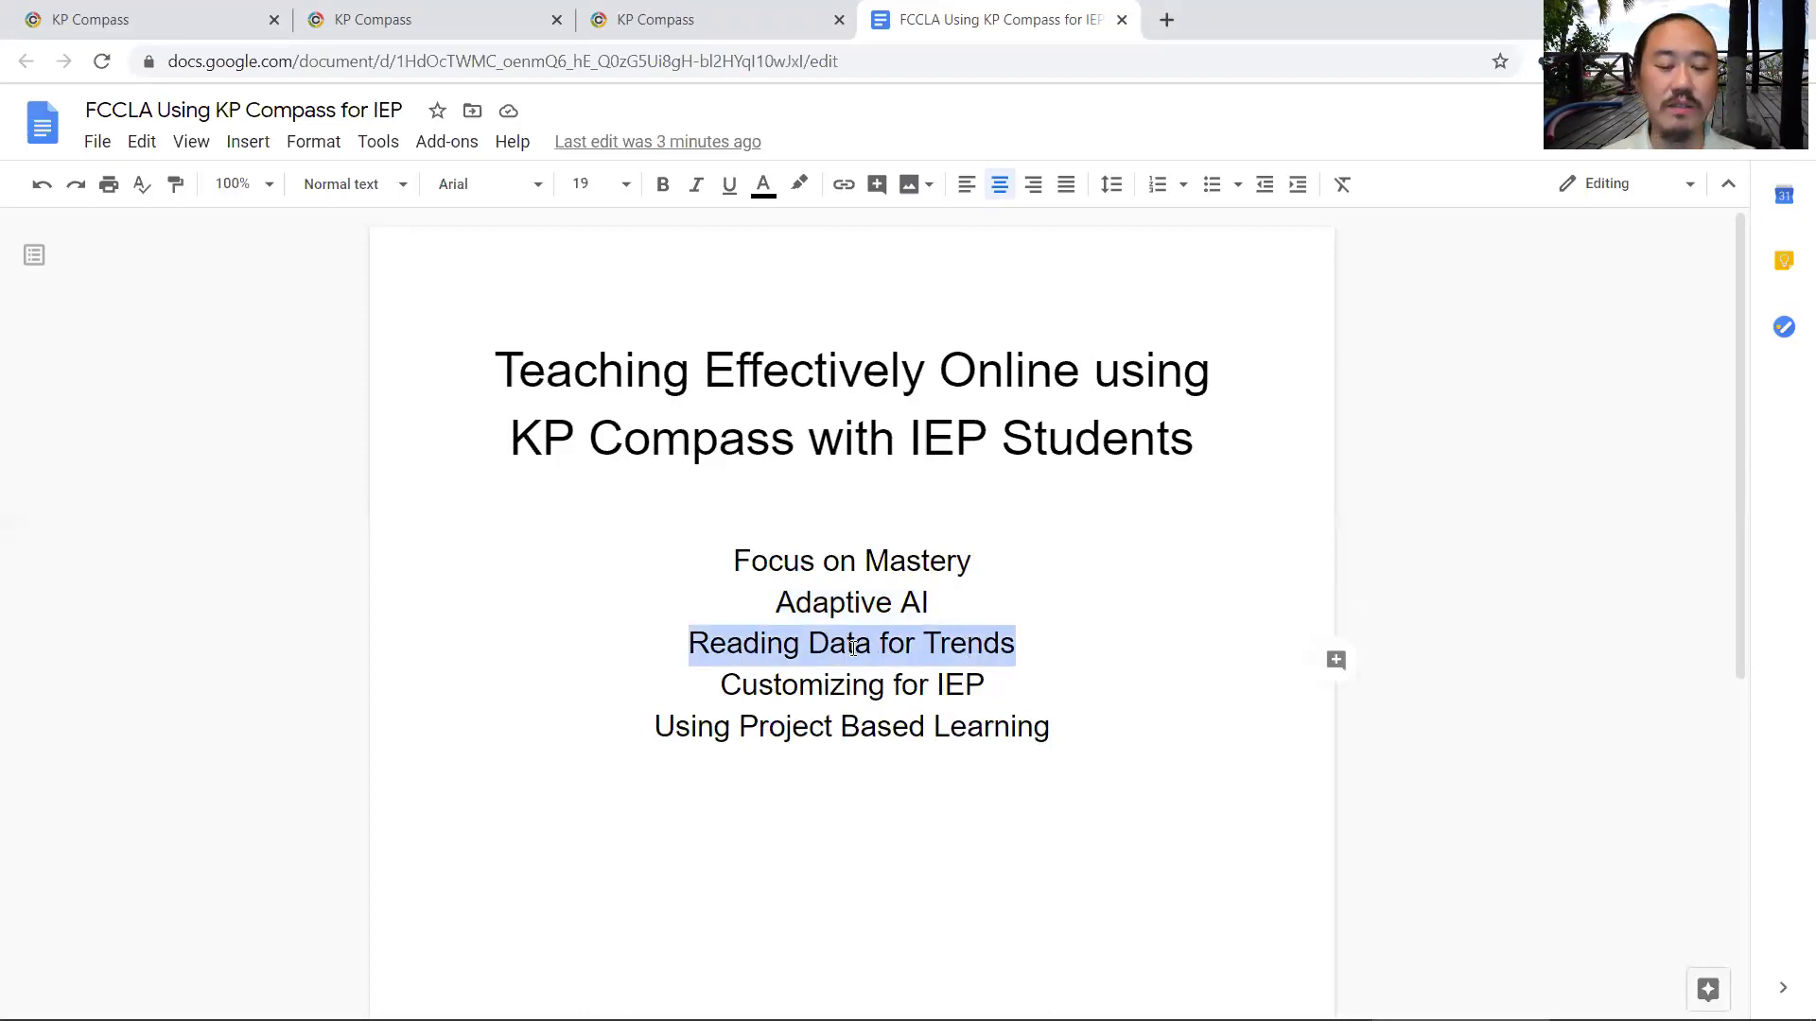
{"action": "left_click", "coordinate": [747, 660]}
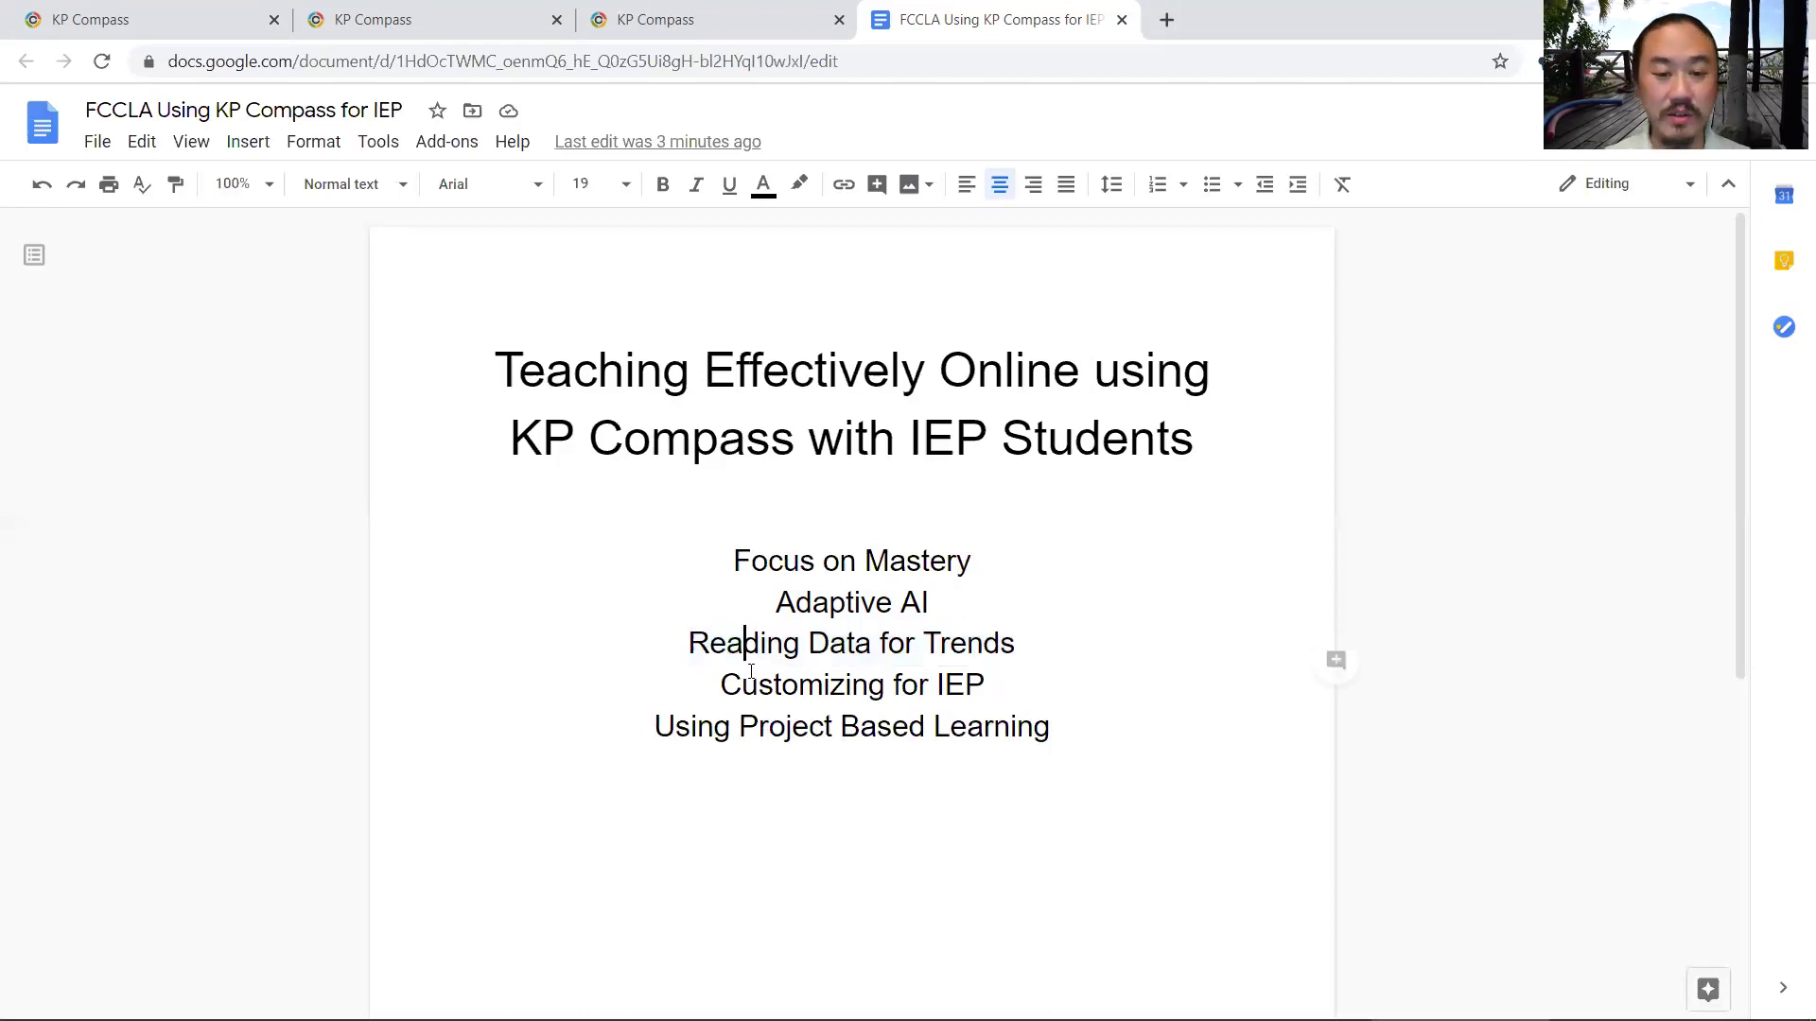
- Highlight the Customizing for IEP and Using Project Based Learning agenda lines, then deselect
{"action": "left_click_drag", "start_coordinate": [742, 684], "coordinate": [965, 700]}
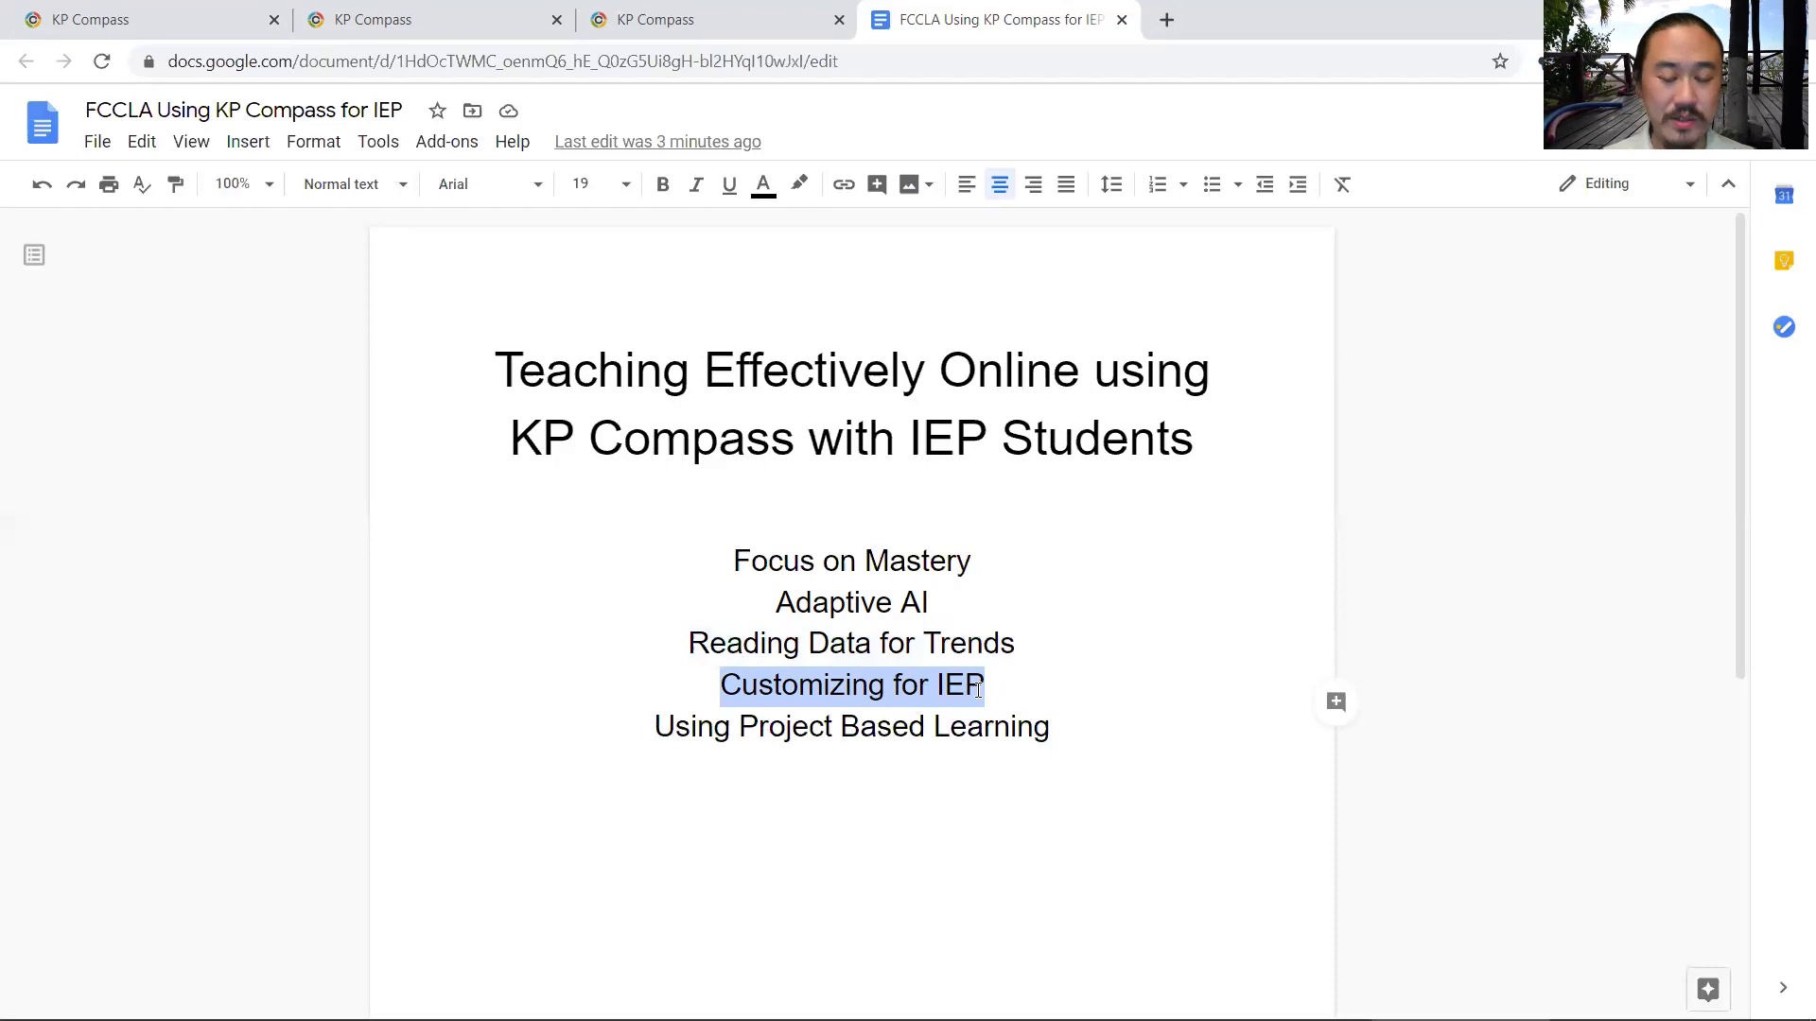
{"action": "left_click", "coordinate": [870, 690]}
{"action": "left_click_drag", "start_coordinate": [721, 688], "coordinate": [984, 690]}
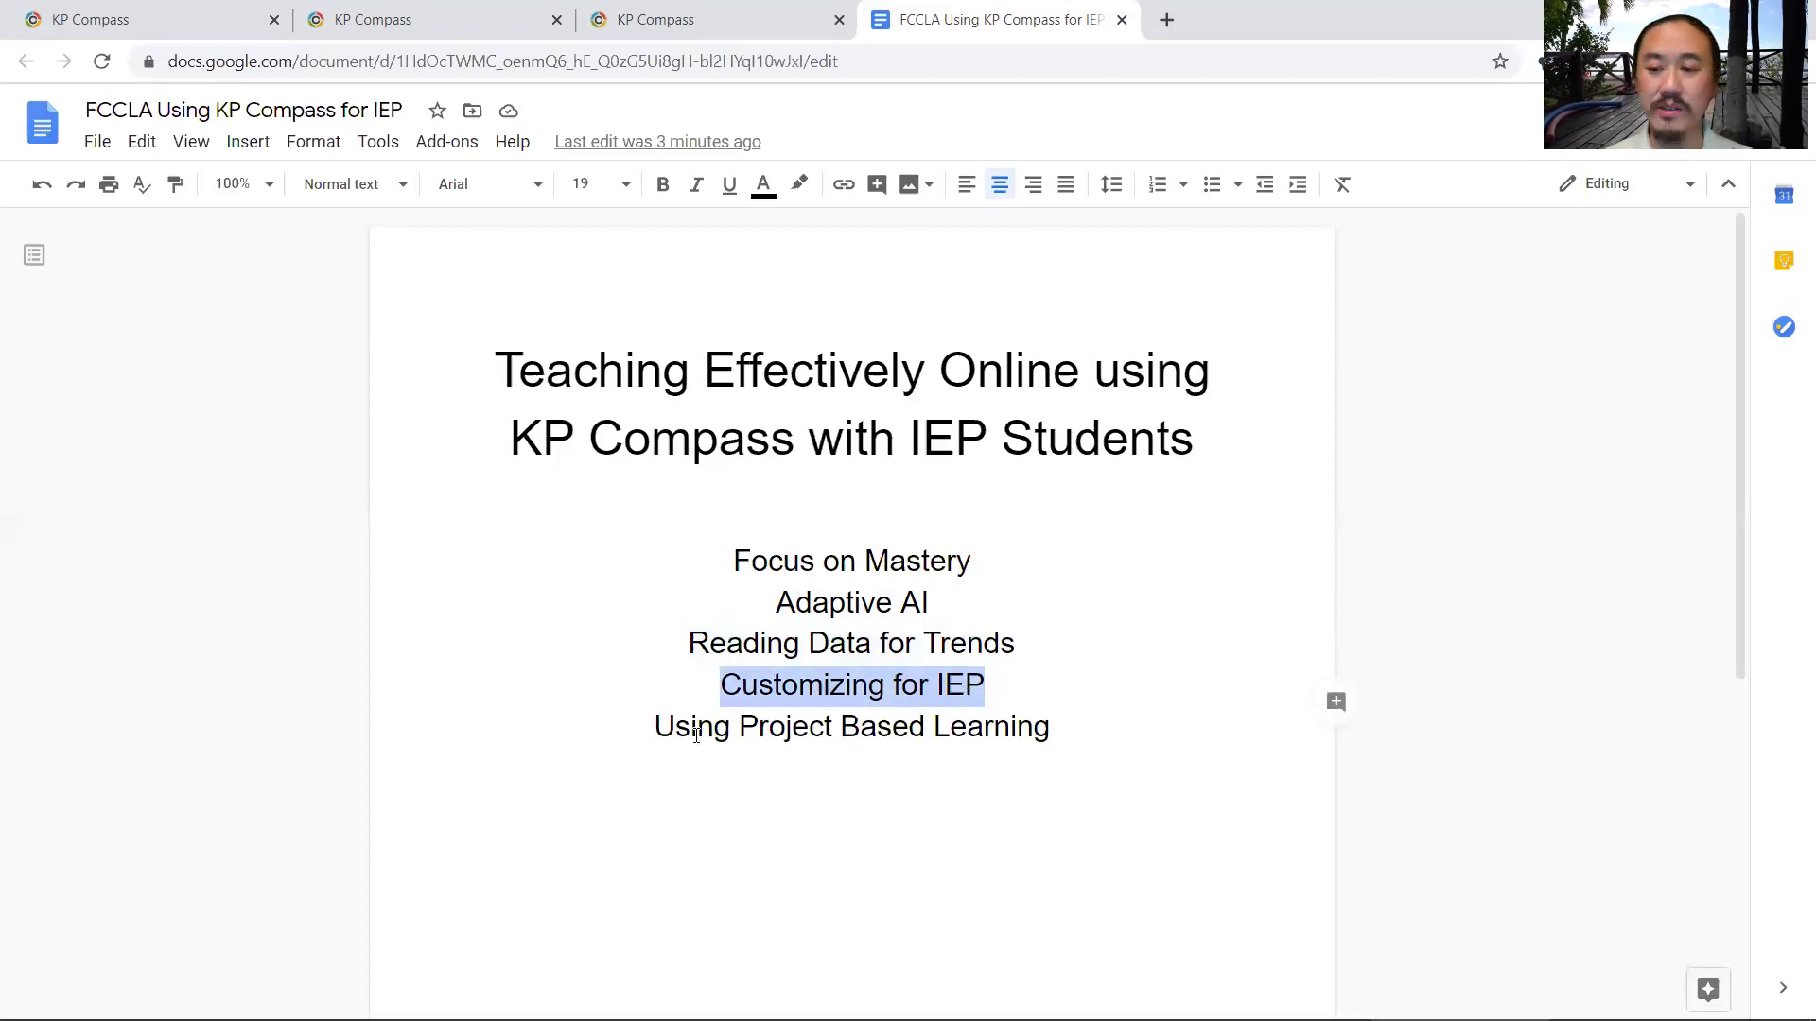
{"action": "left_click_drag", "start_coordinate": [696, 735], "coordinate": [982, 729]}
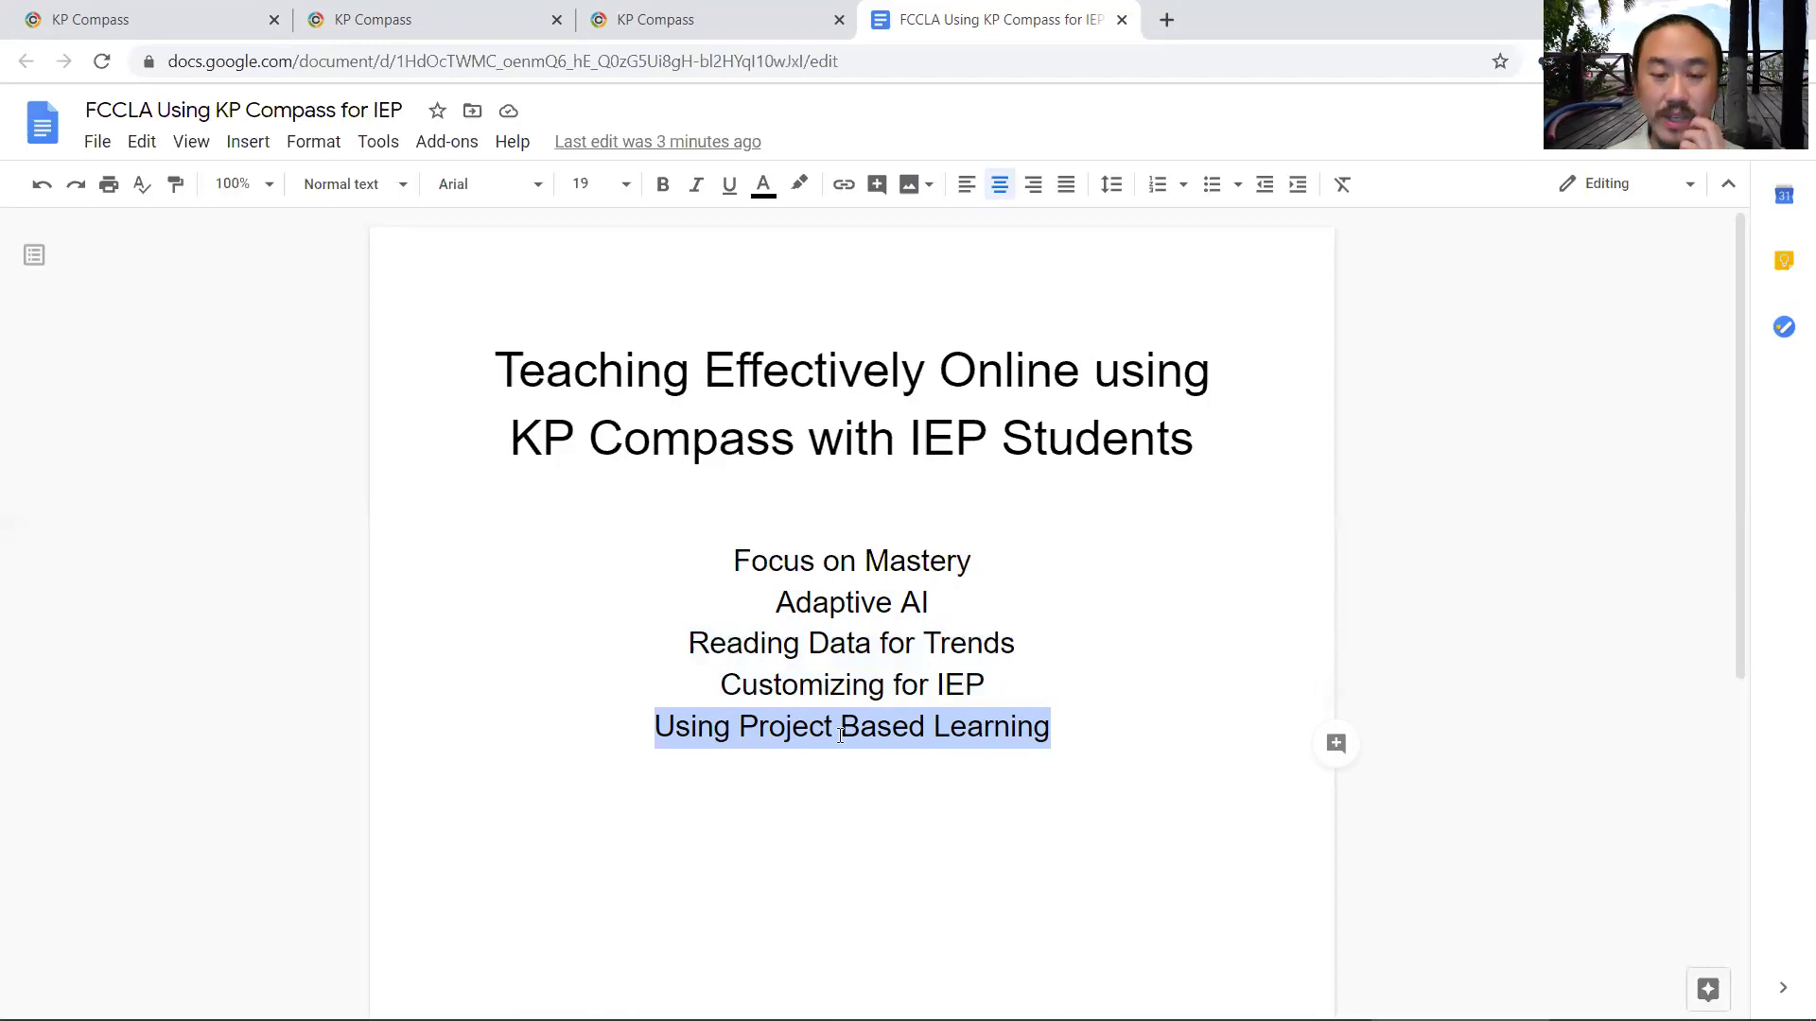
{"action": "left_click", "coordinate": [957, 613]}
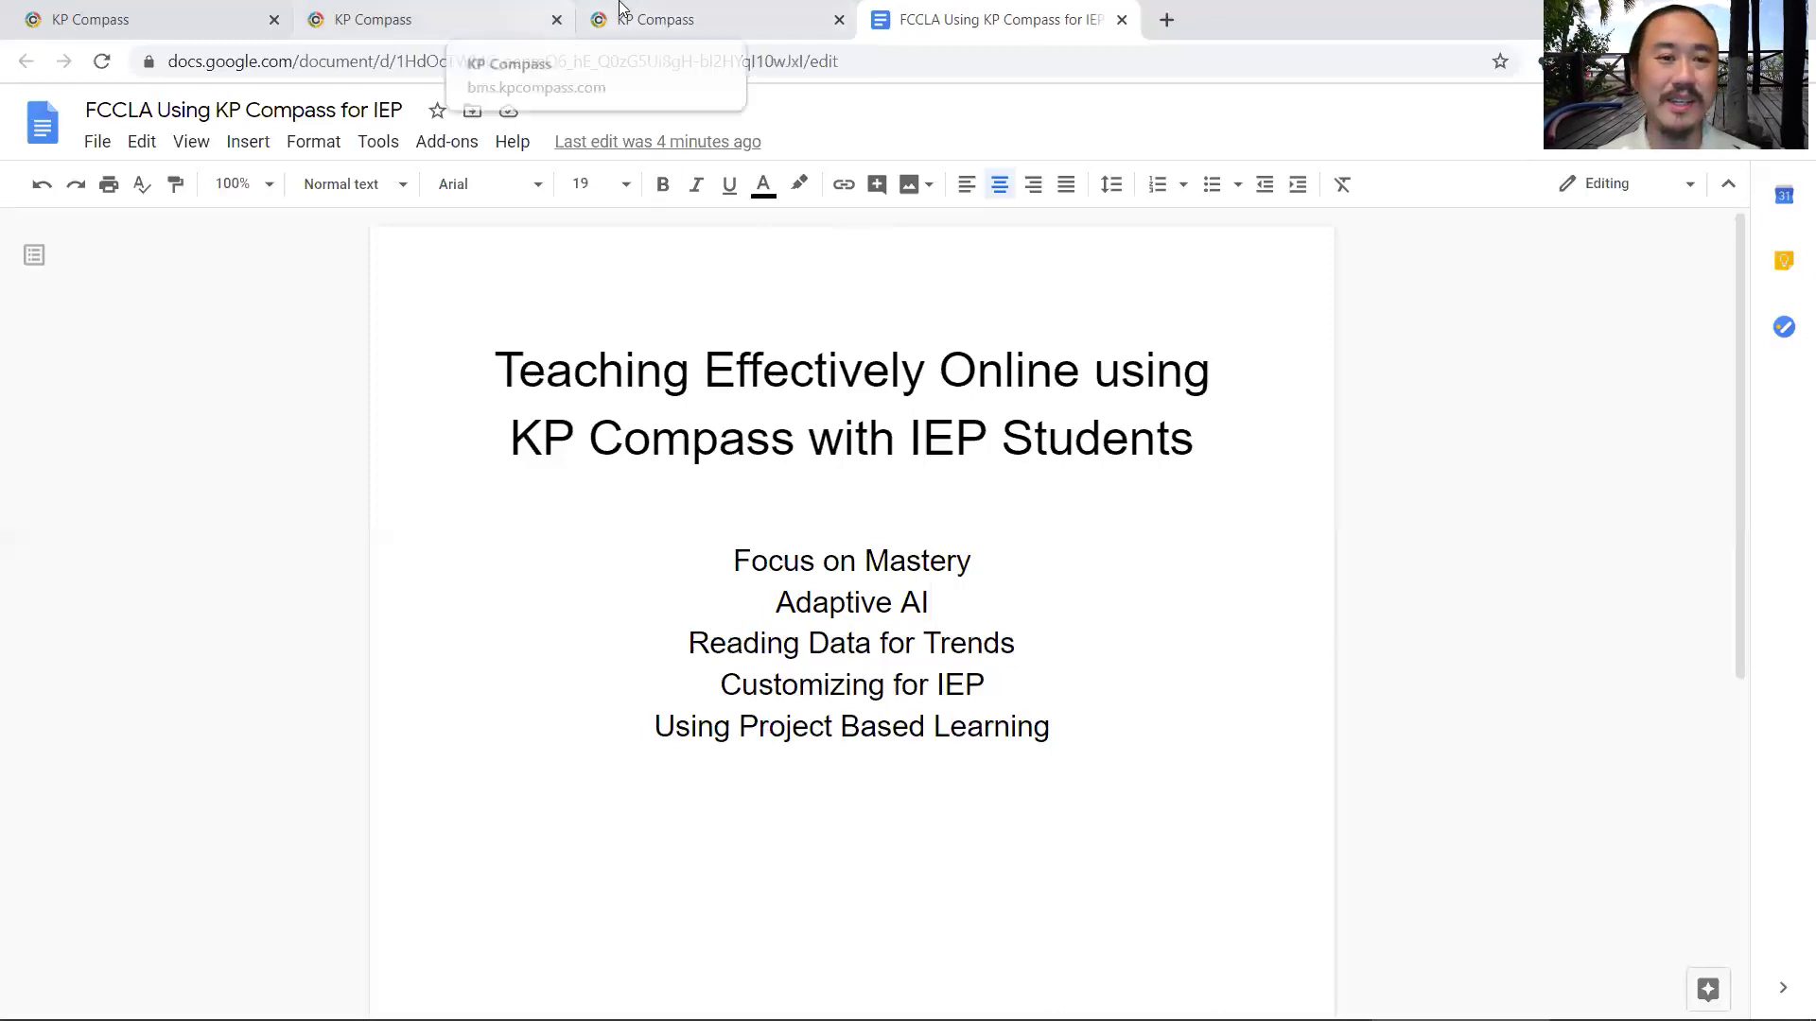
- Switch to the KP Compass student dashboard and scroll down through the student's courses
{"action": "left_click", "coordinate": [142, 12]}
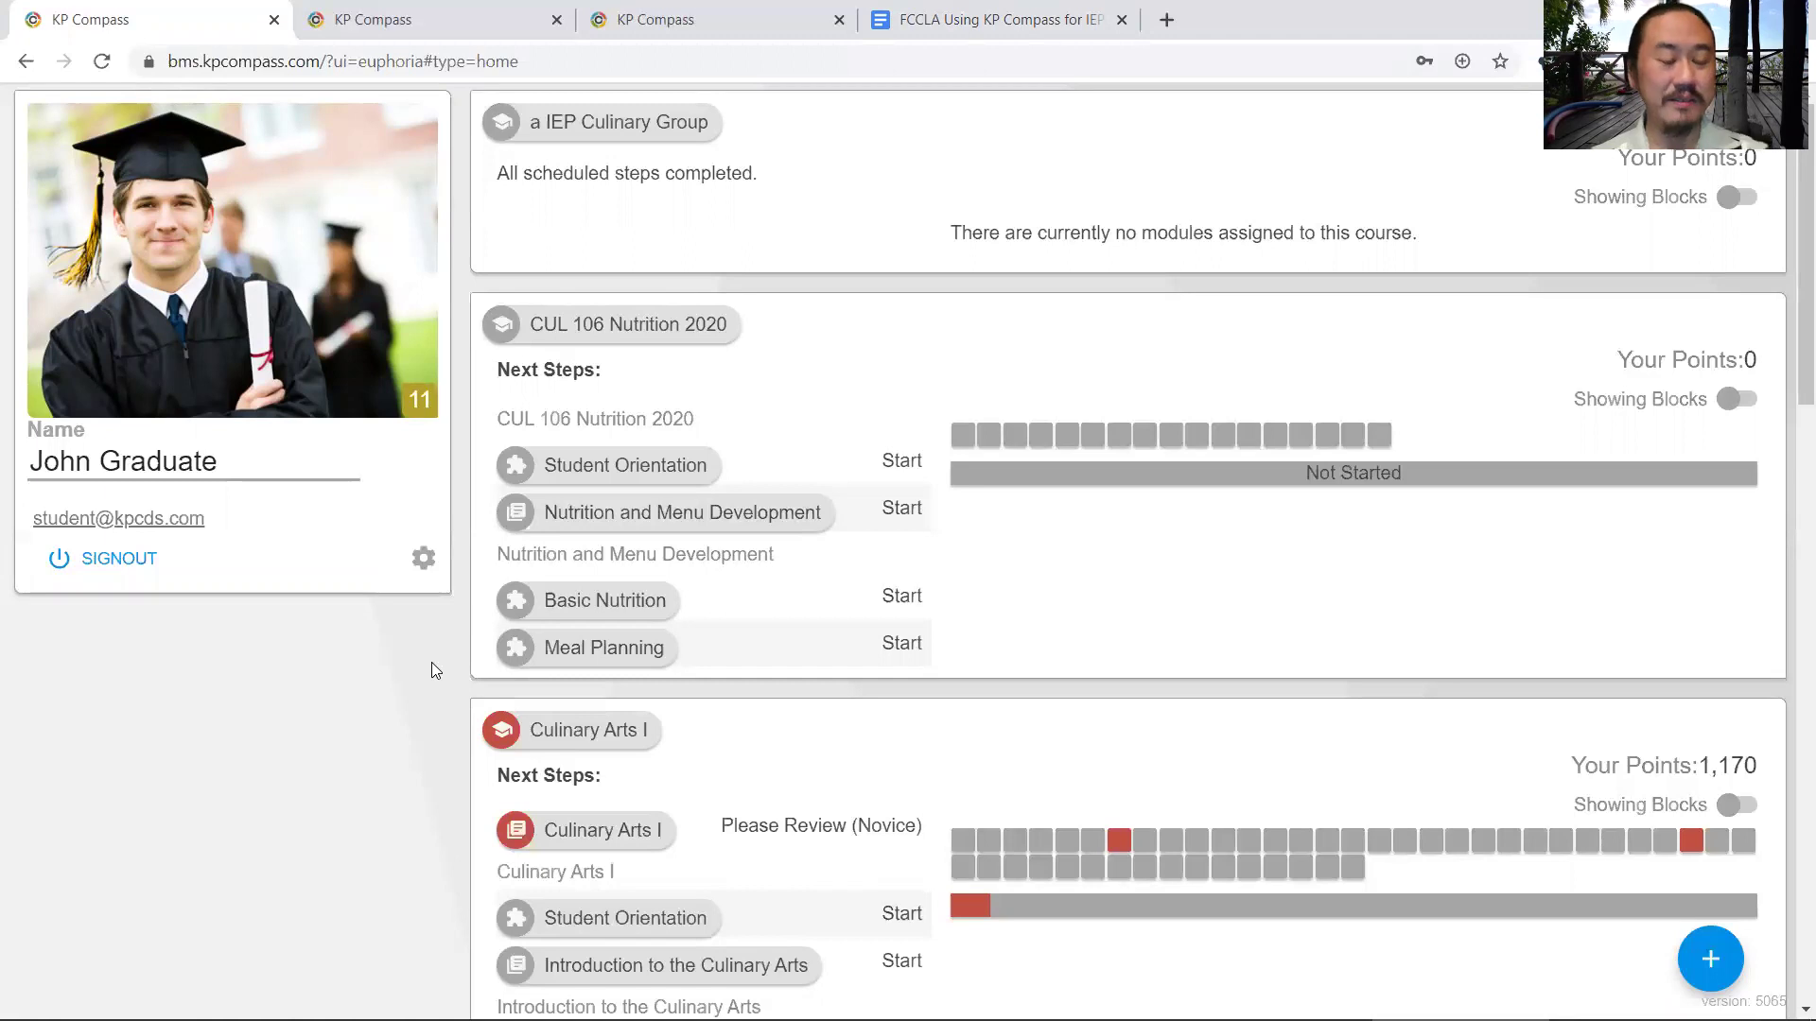
{"action": "scroll", "coordinate": [431, 662], "scroll_direction": "down", "scroll_amount": 6}
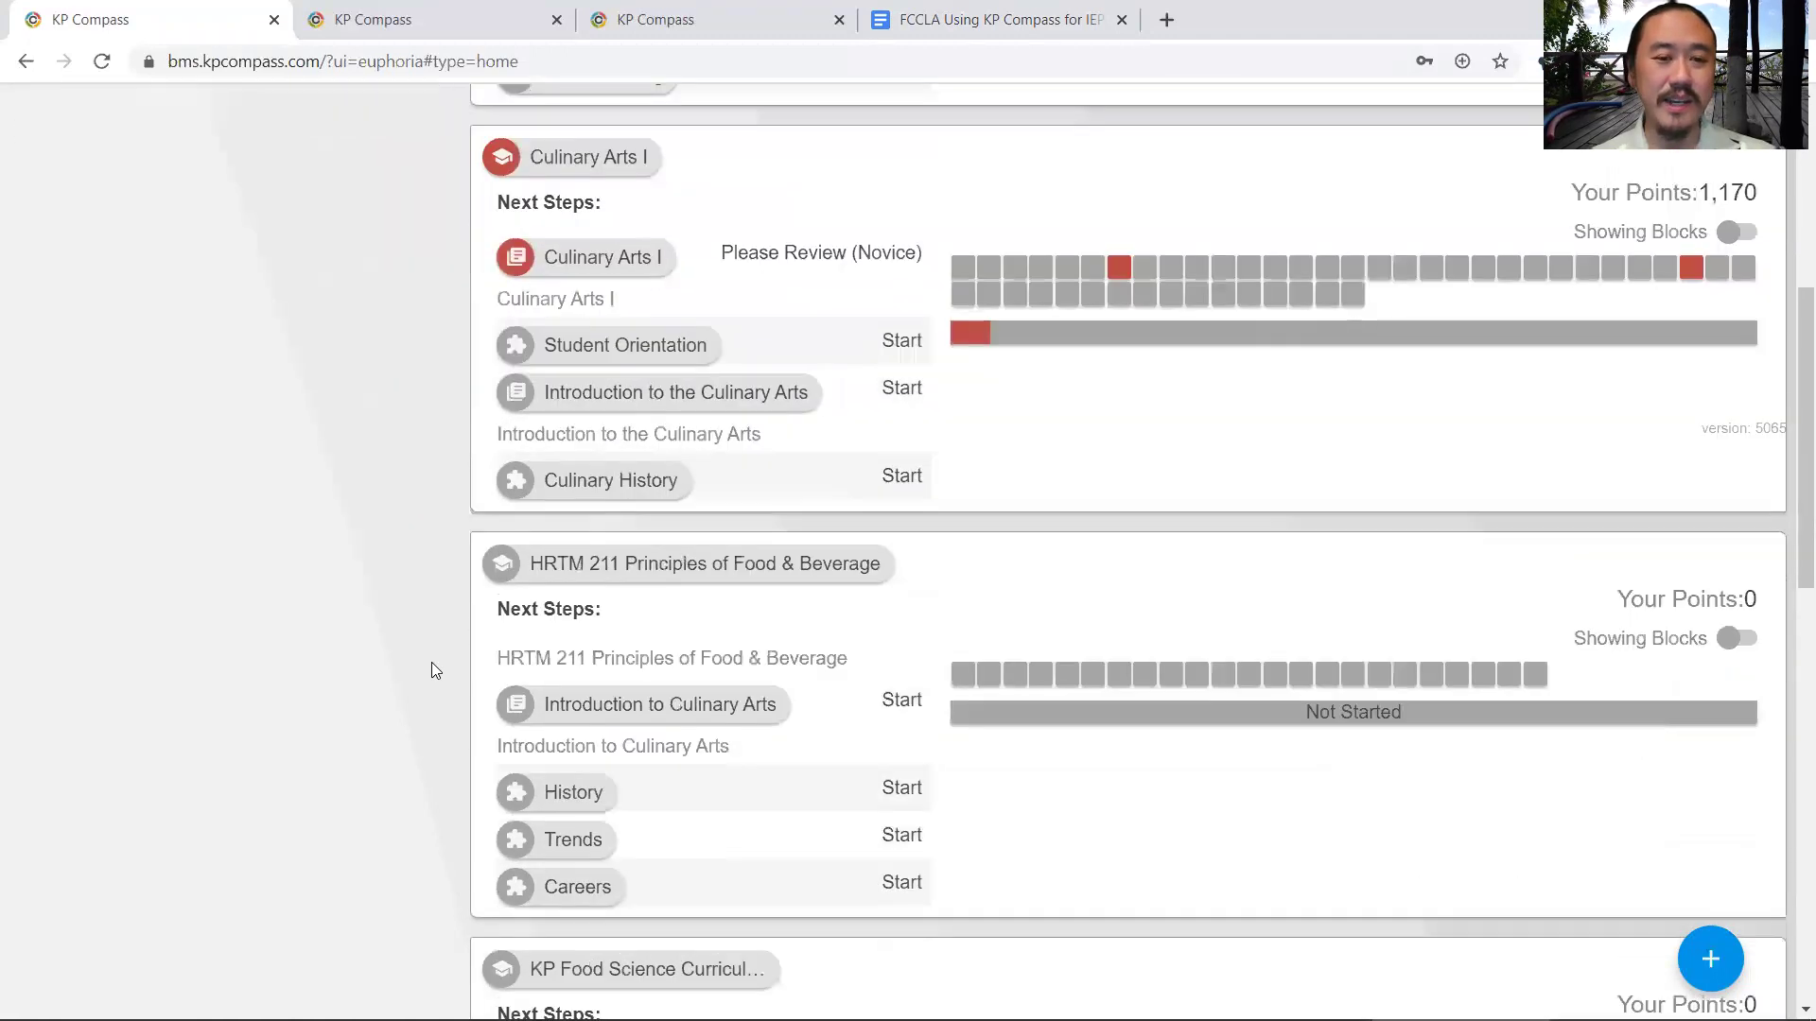
{"action": "scroll", "coordinate": [431, 662], "scroll_direction": "up", "scroll_amount": 6}
{"action": "scroll", "coordinate": [431, 662], "scroll_direction": "down", "scroll_amount": 4}
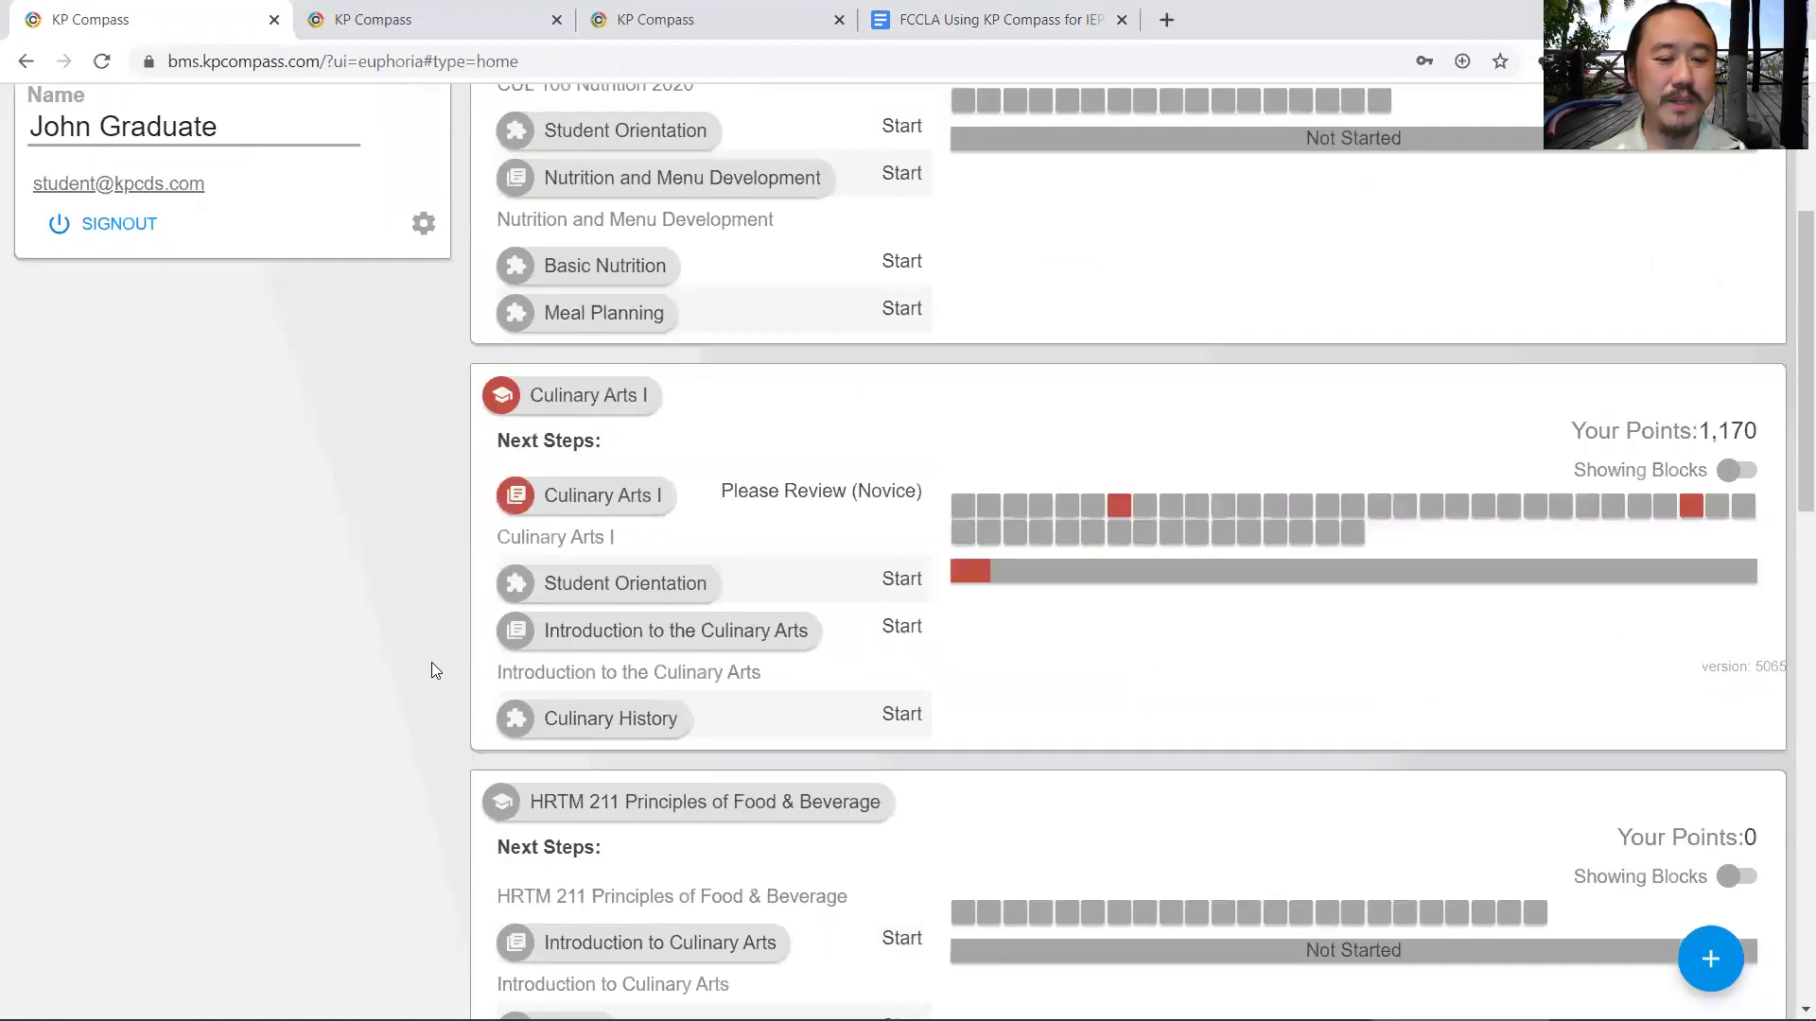
{"action": "scroll", "coordinate": [431, 662], "scroll_direction": "down", "scroll_amount": 9}
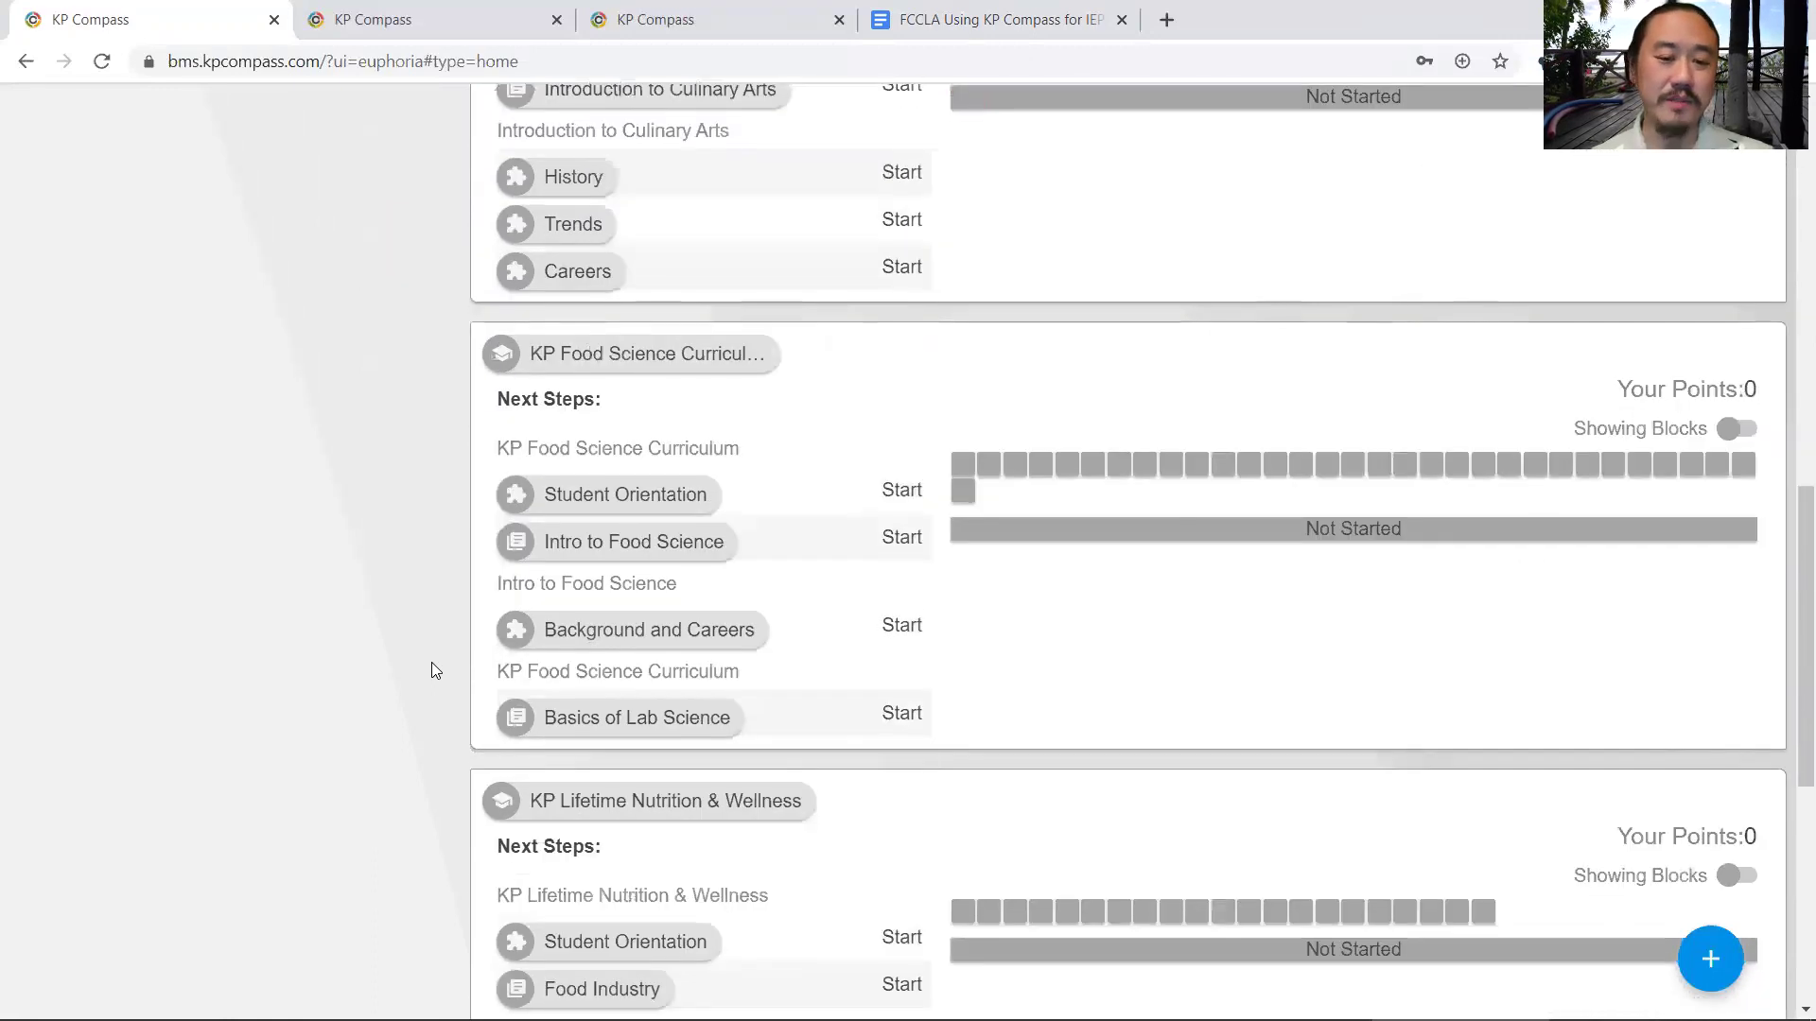
{"action": "scroll", "coordinate": [431, 670], "scroll_direction": "down", "scroll_amount": 7}
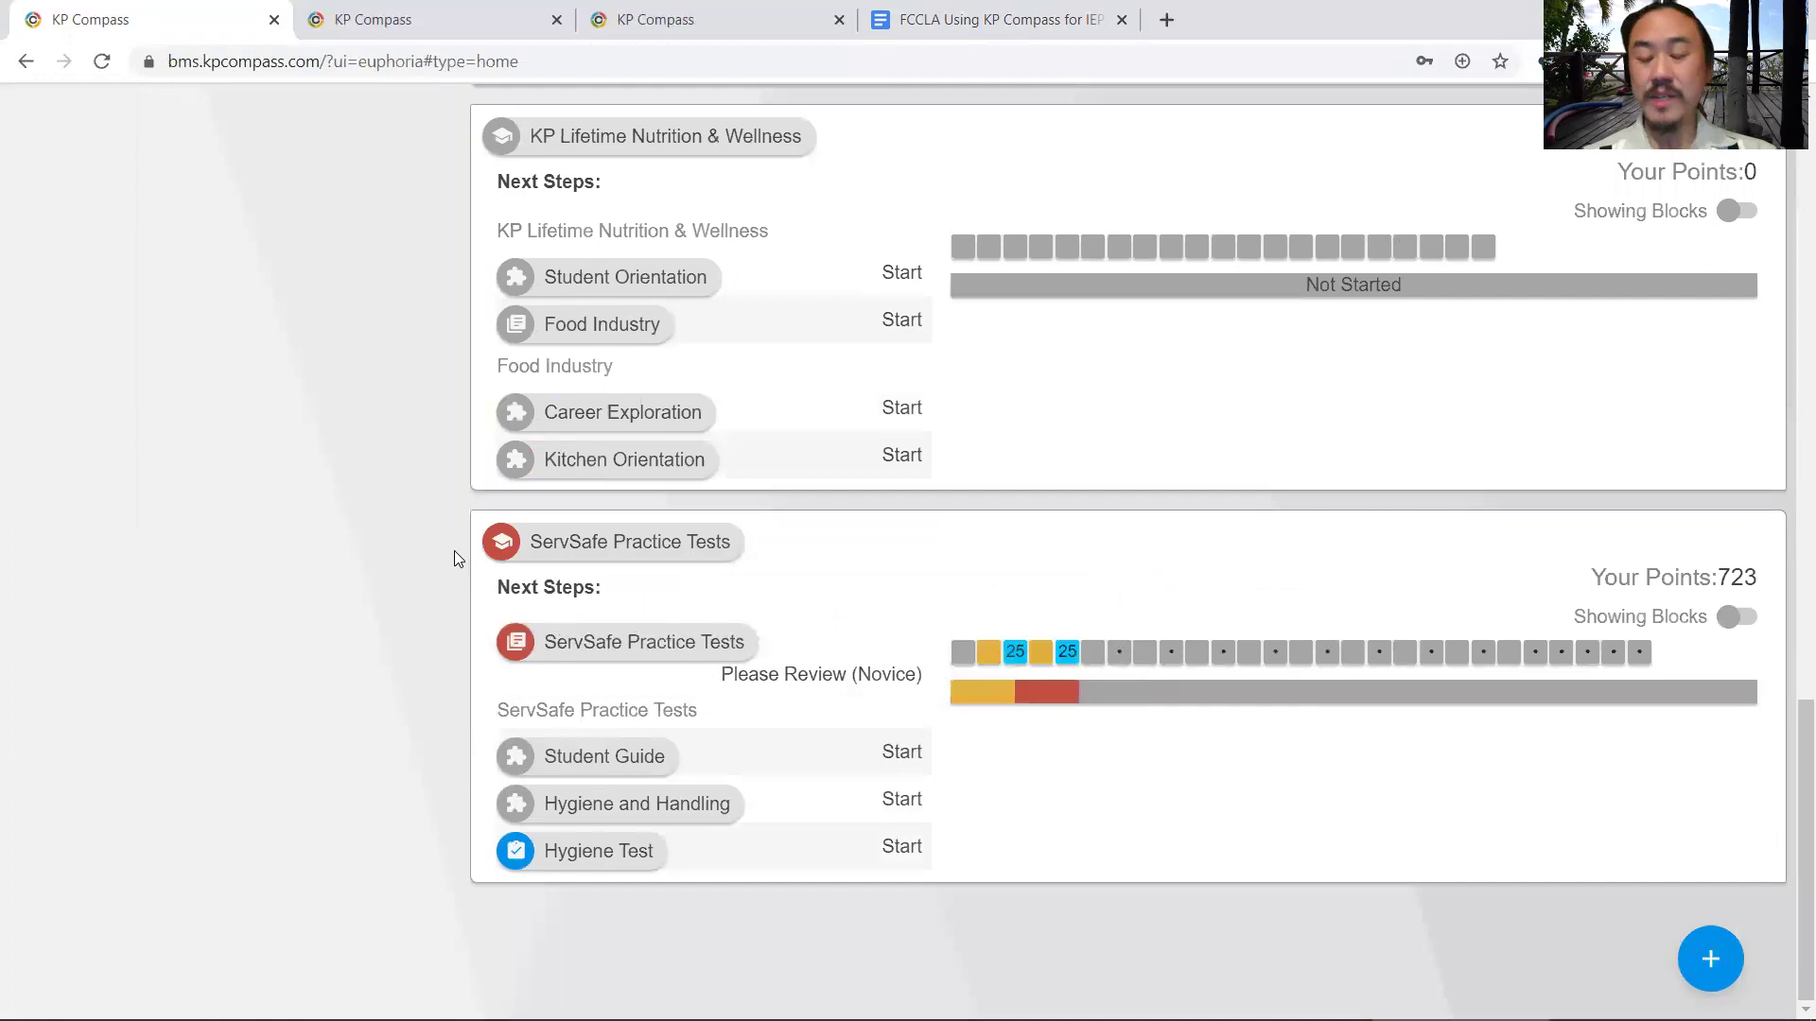
{"action": "mouse_move", "coordinate": [498, 547]}
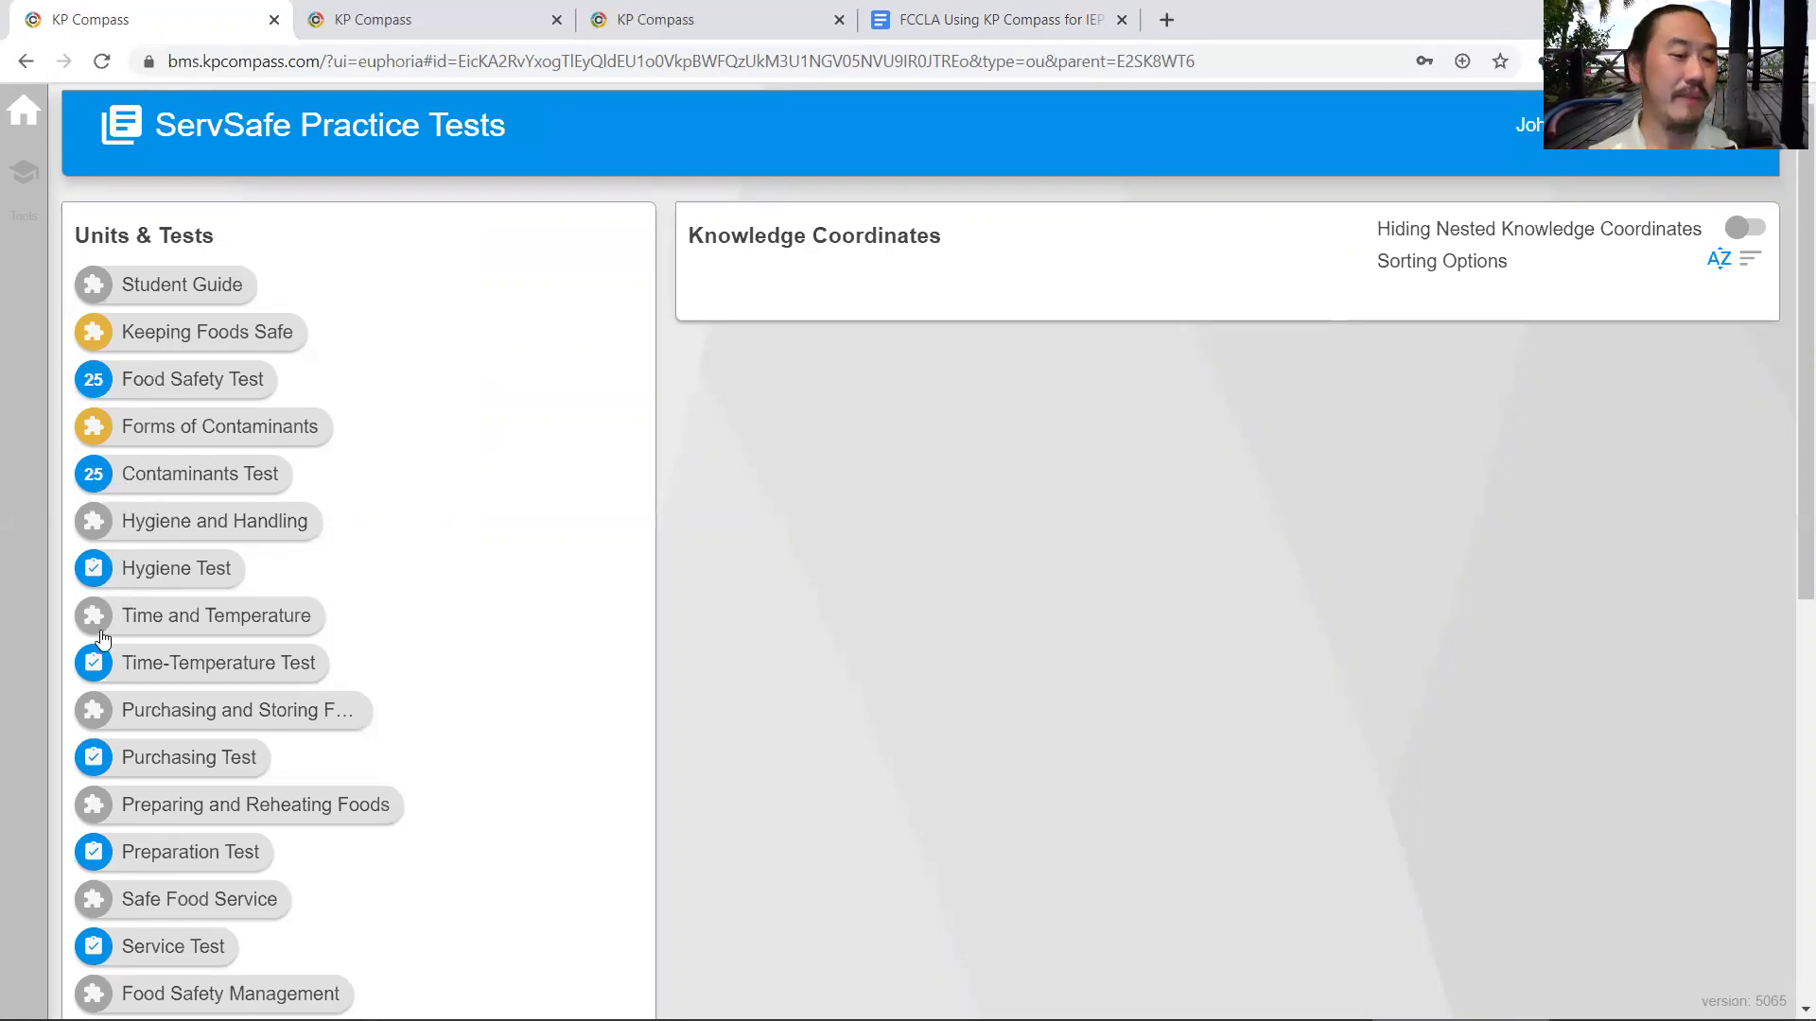
- Open the Forms of Contaminants unit and highlight its title and learning objectives
{"action": "left_click", "coordinate": [199, 440]}
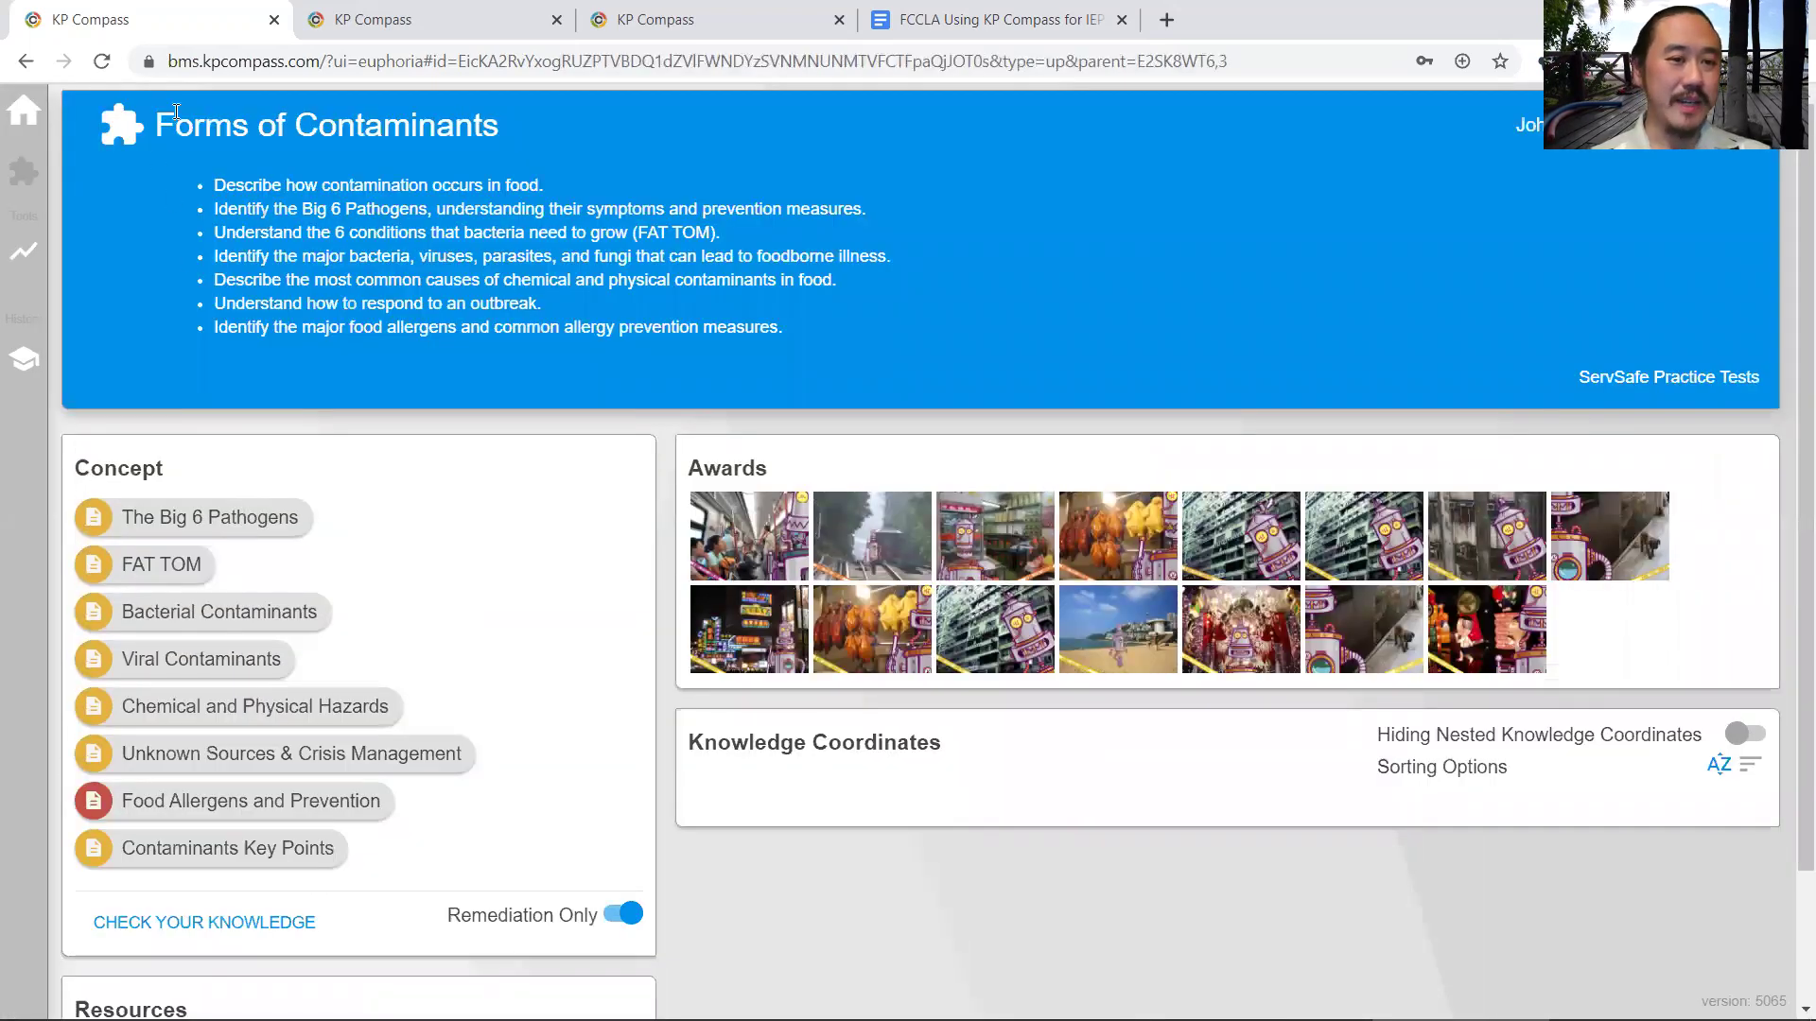
{"action": "left_click_drag", "start_coordinate": [176, 111], "coordinate": [793, 343]}
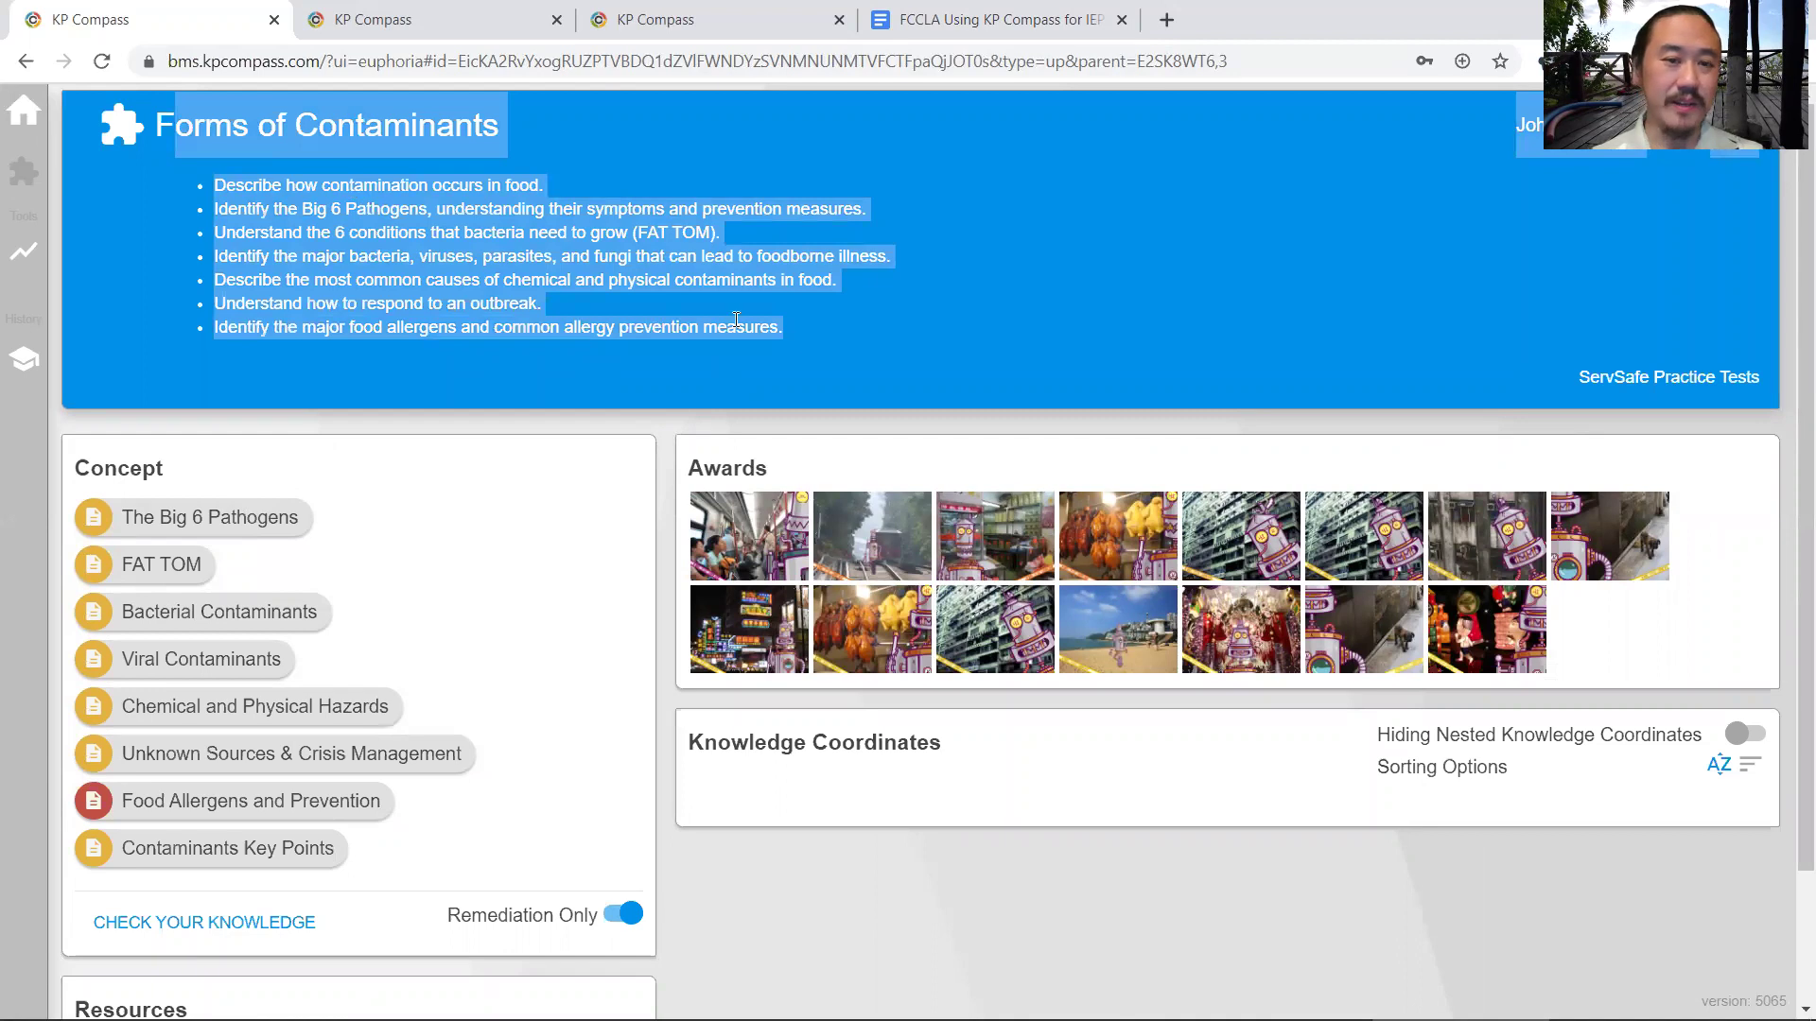
{"action": "left_click", "coordinate": [490, 341]}
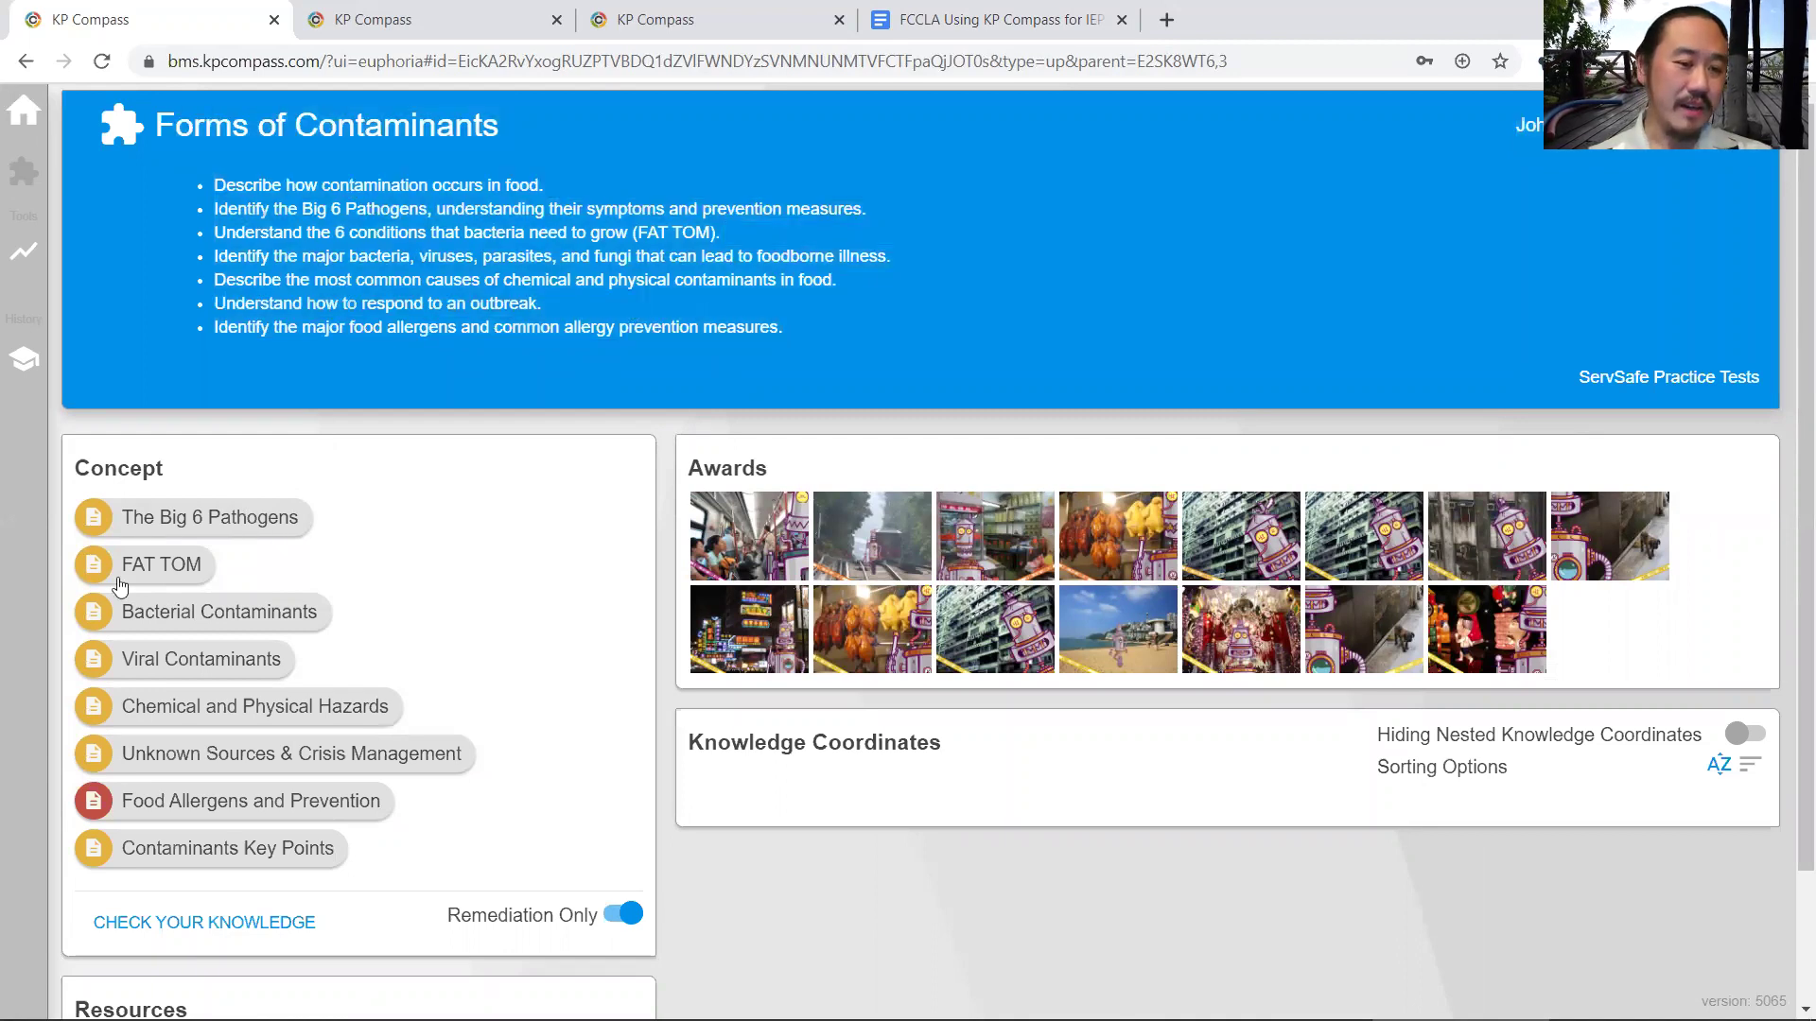
- Open The Big 6 Pathogens lesson and highlight the intro paragraph and Norovirus entry
{"action": "left_click", "coordinate": [211, 524]}
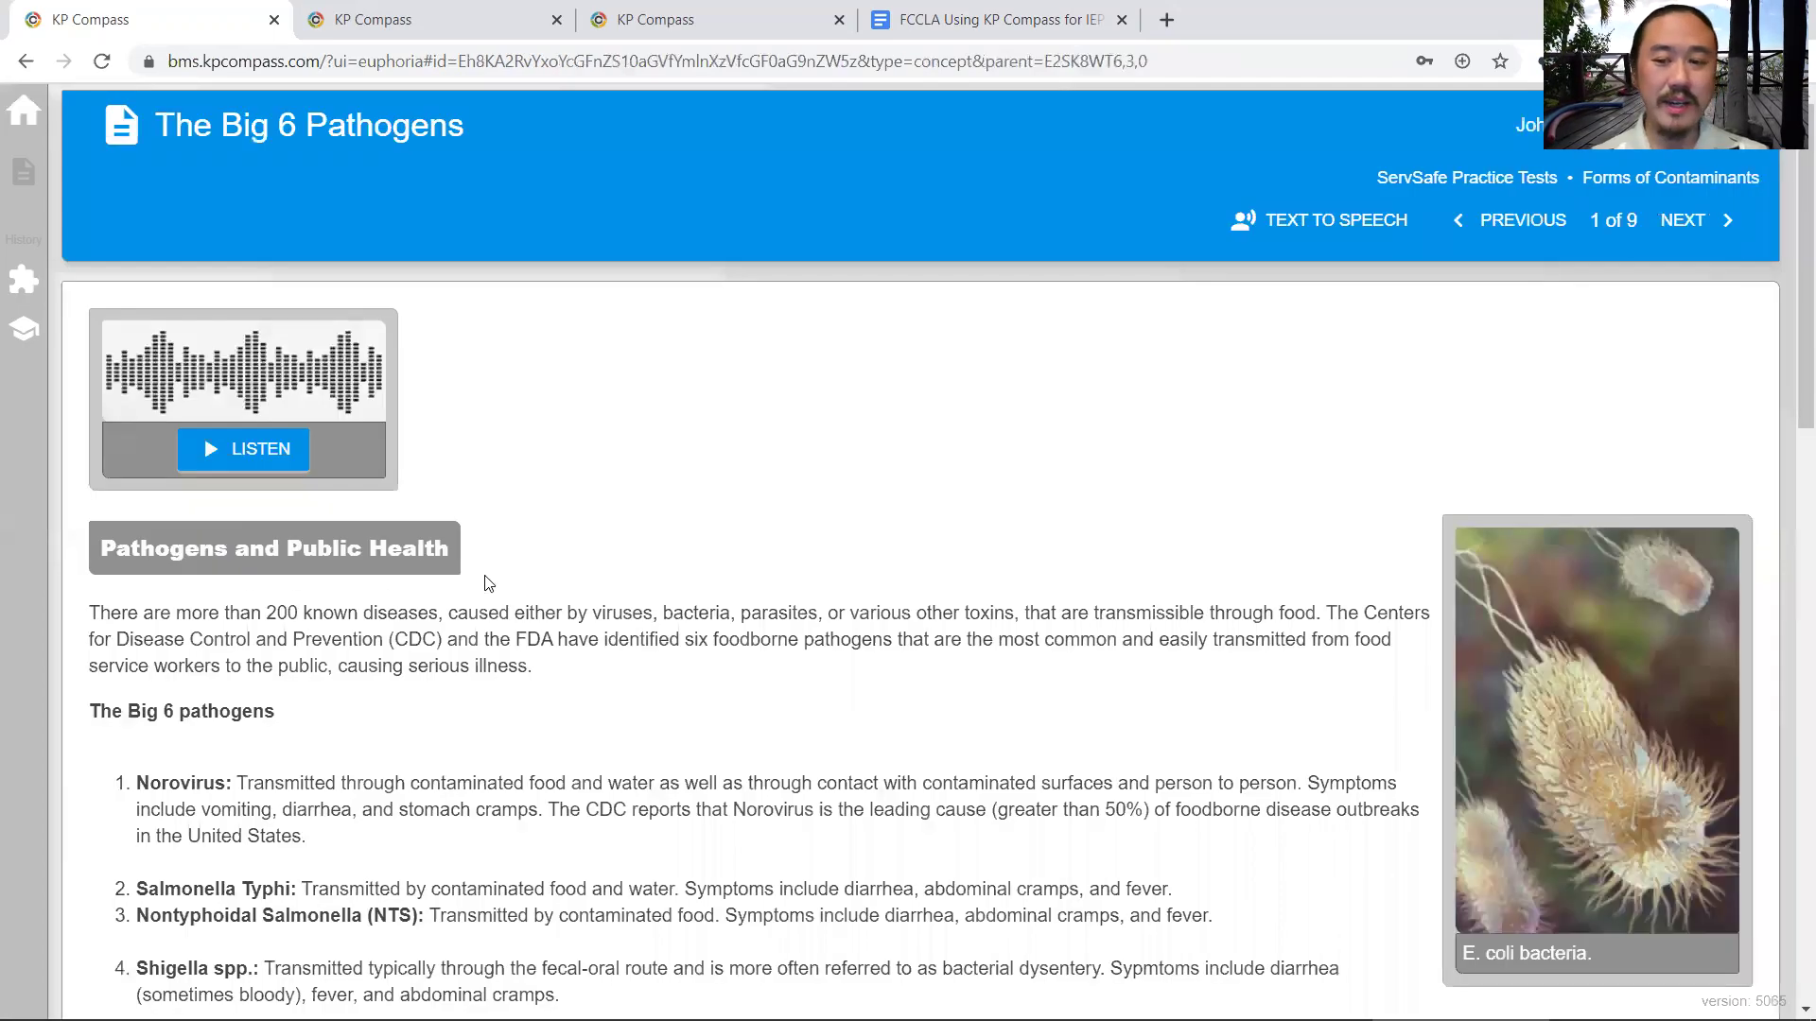
{"action": "scroll", "coordinate": [552, 556], "scroll_direction": "down", "scroll_amount": 5}
{"action": "scroll", "coordinate": [551, 556], "scroll_direction": "up", "scroll_amount": 5}
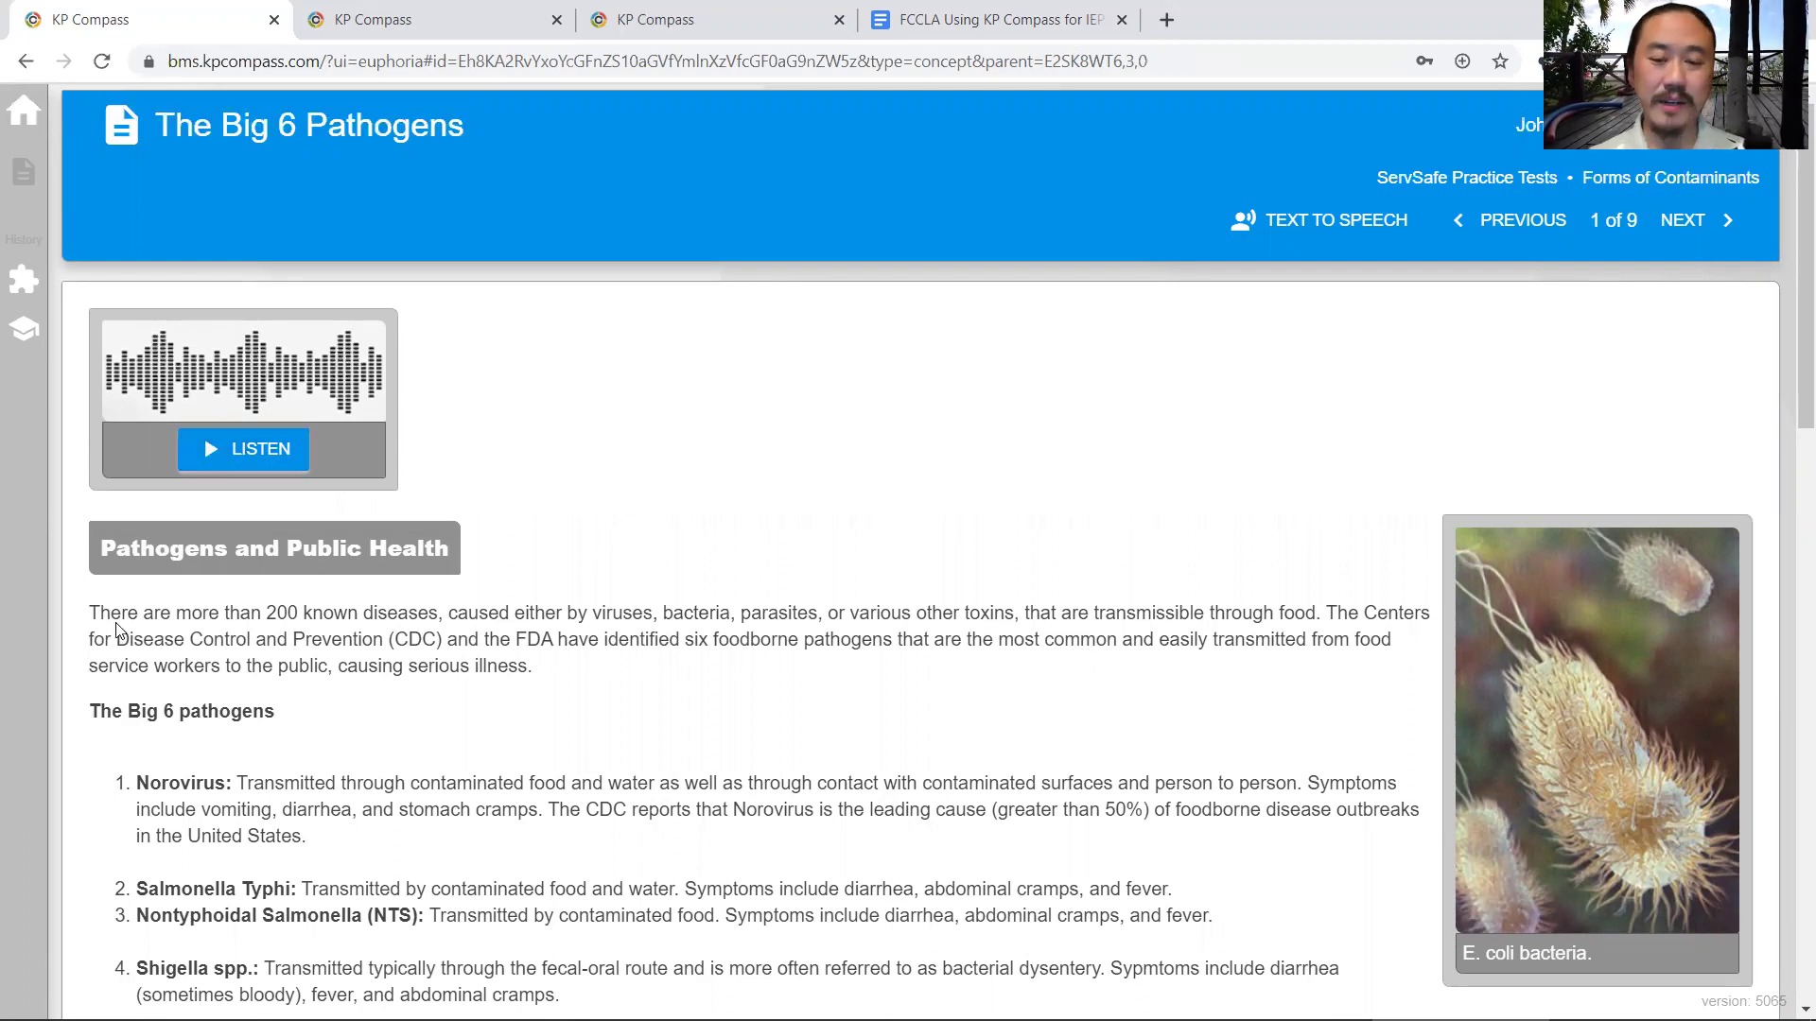
{"action": "left_click_drag", "start_coordinate": [114, 615], "coordinate": [531, 849]}
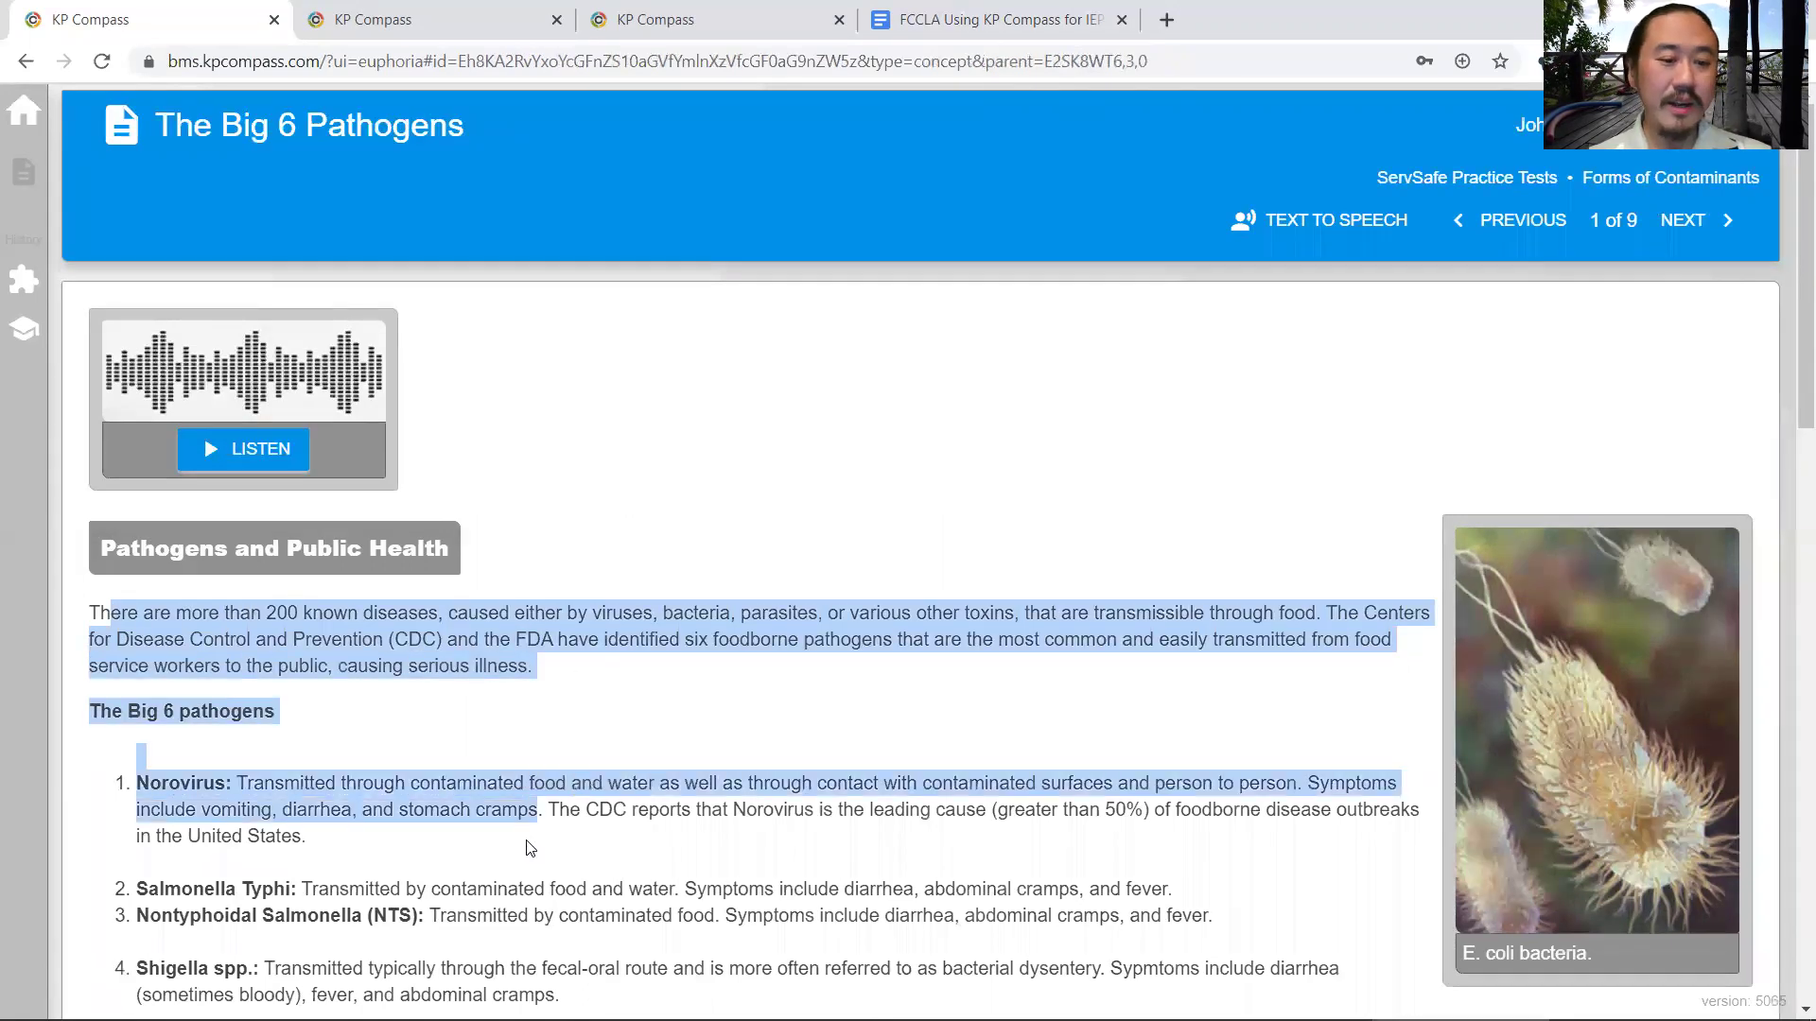
{"action": "left_click", "coordinate": [823, 528]}
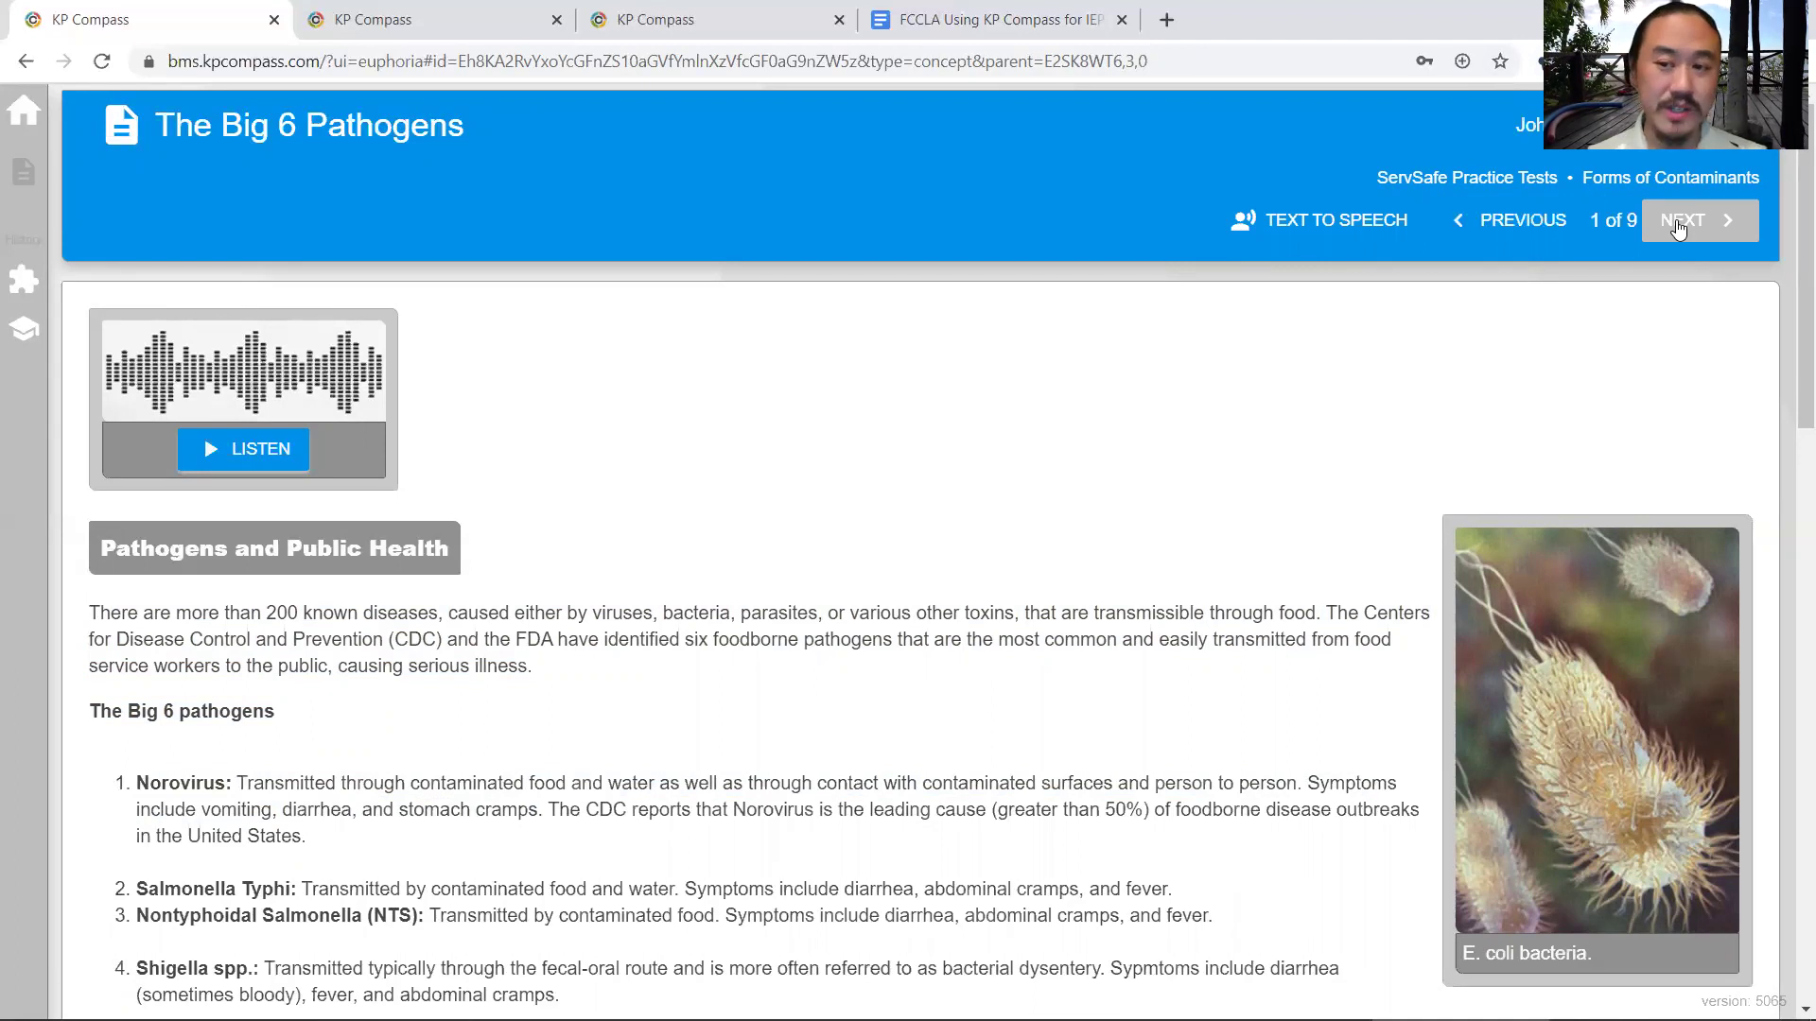
- Page through the FAT TOM, Bacterial and Viral Contaminants lessons, then return to the unit overview
{"action": "left_click", "coordinate": [1677, 227]}
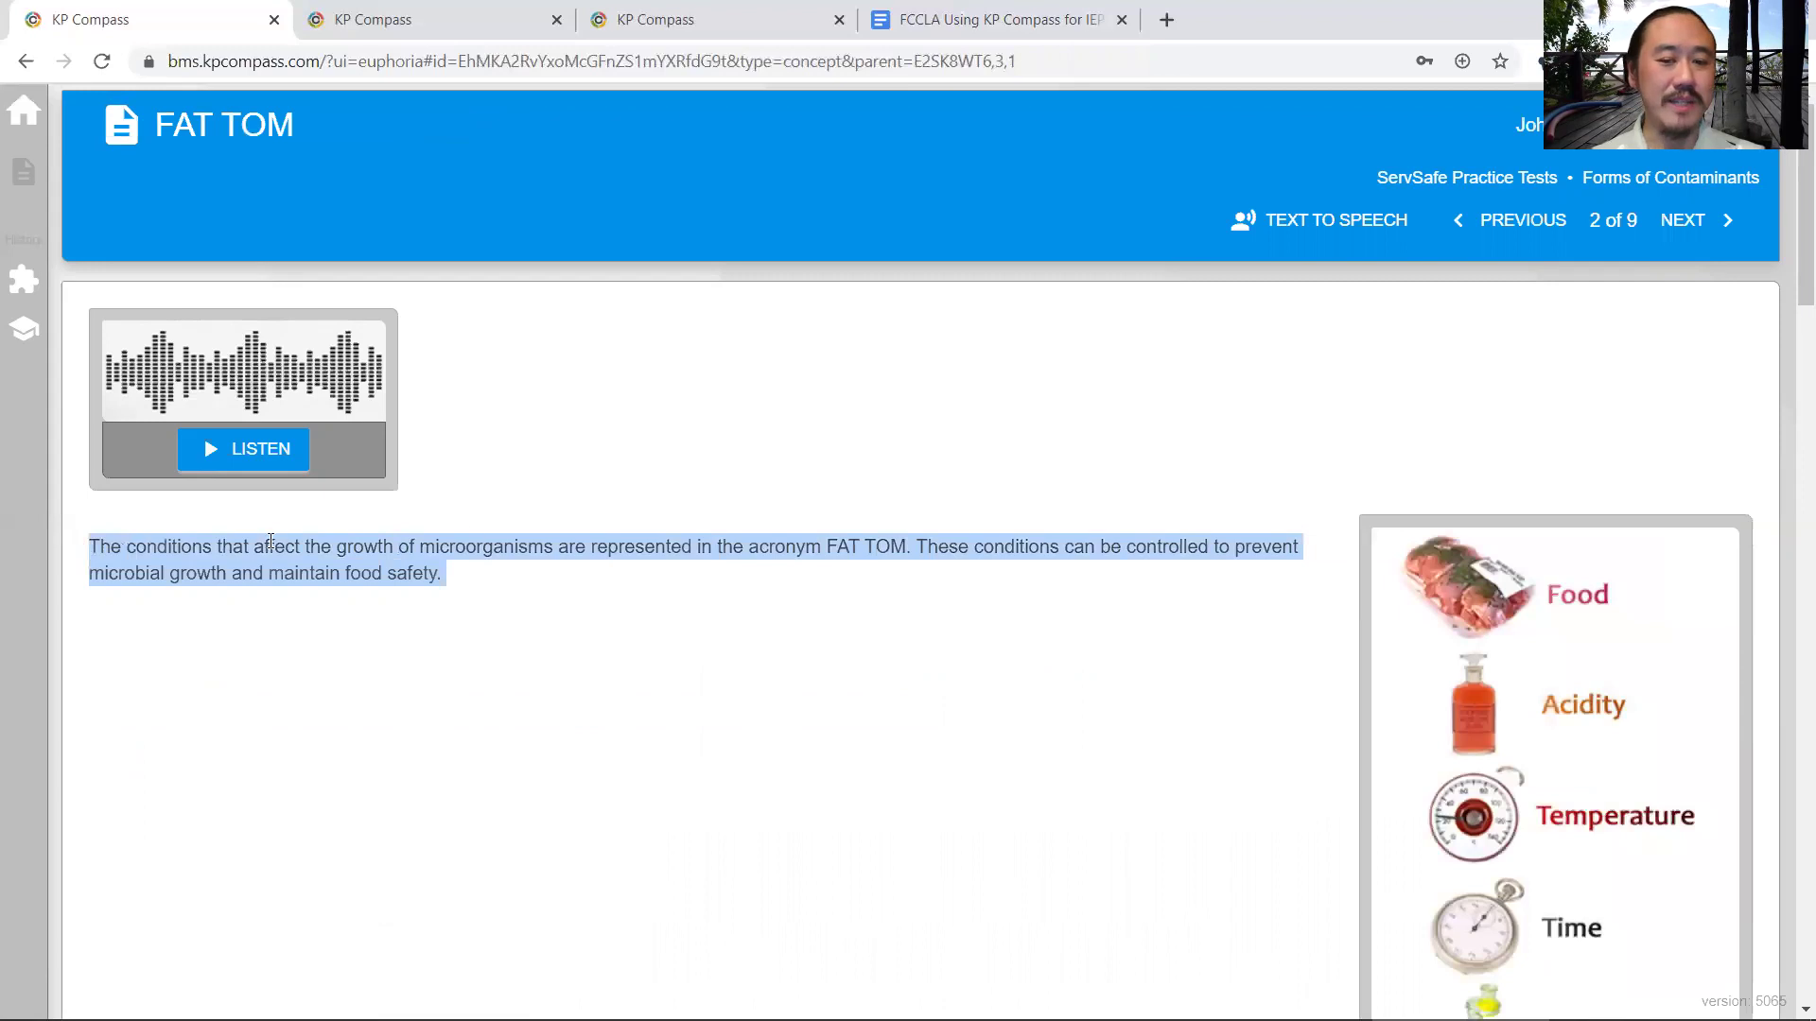
{"action": "left_click", "coordinate": [1680, 223]}
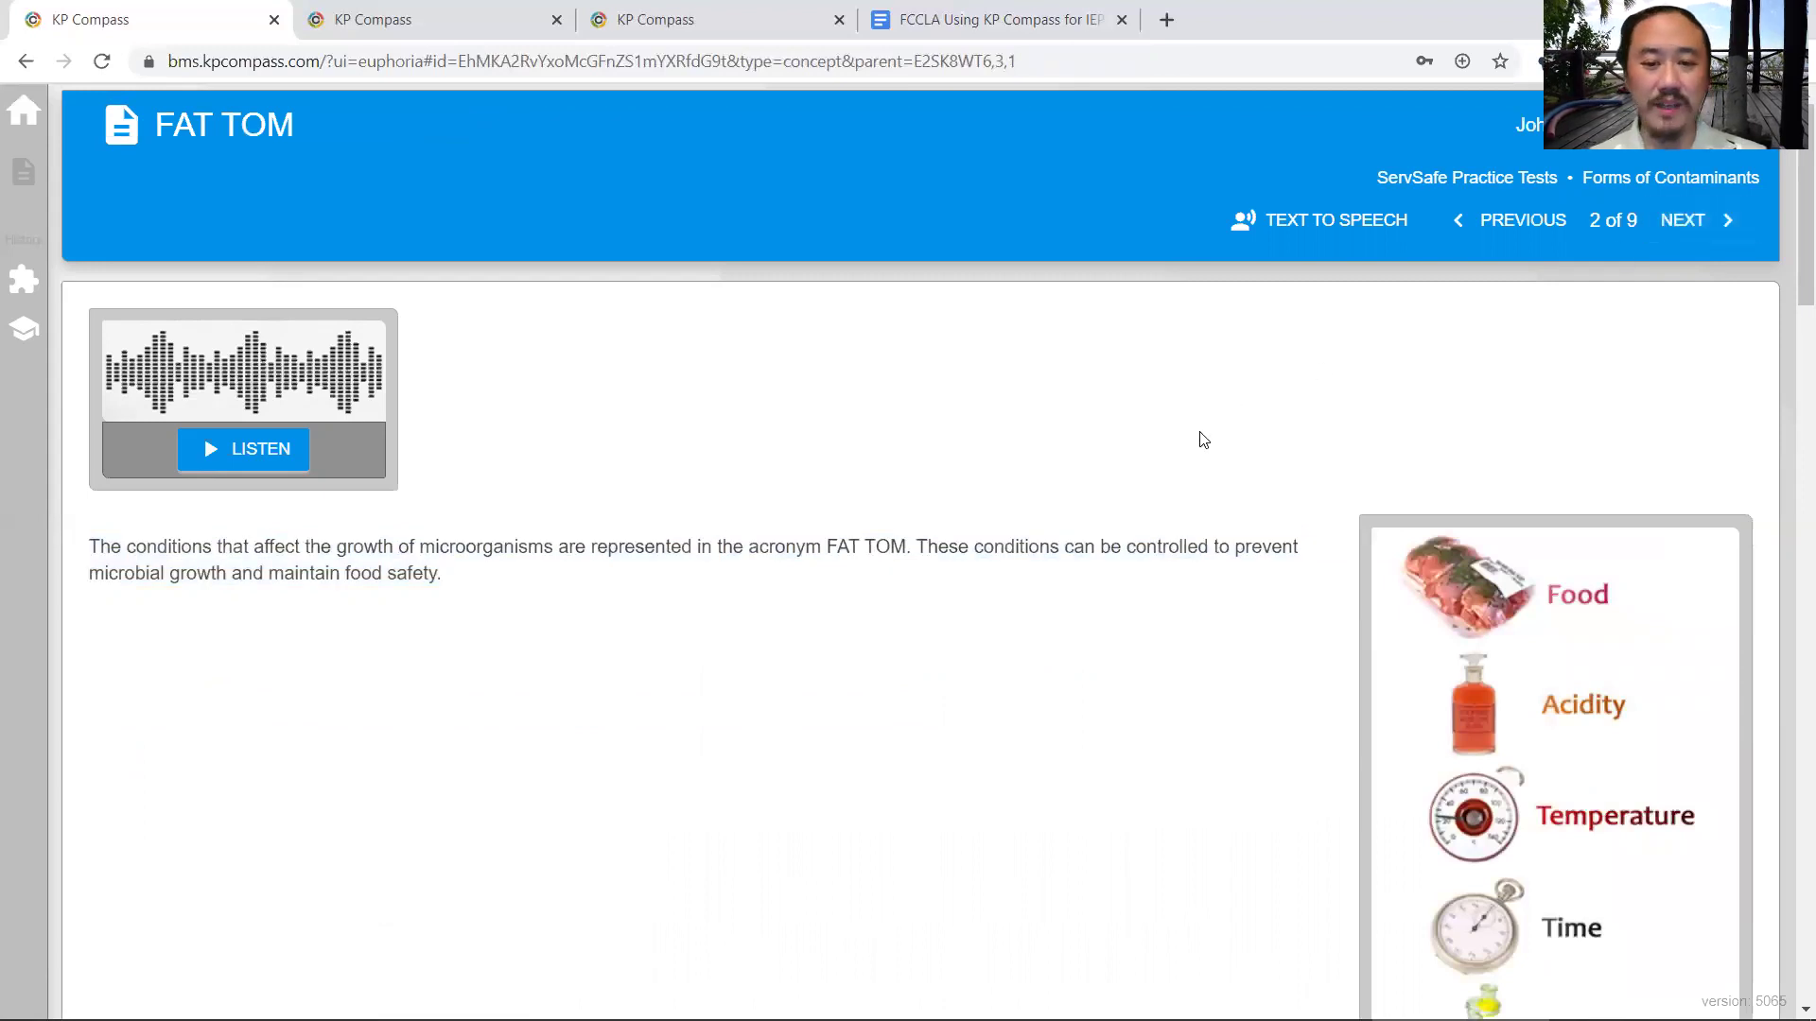
{"action": "scroll", "coordinate": [741, 579], "scroll_direction": "down", "scroll_amount": 3}
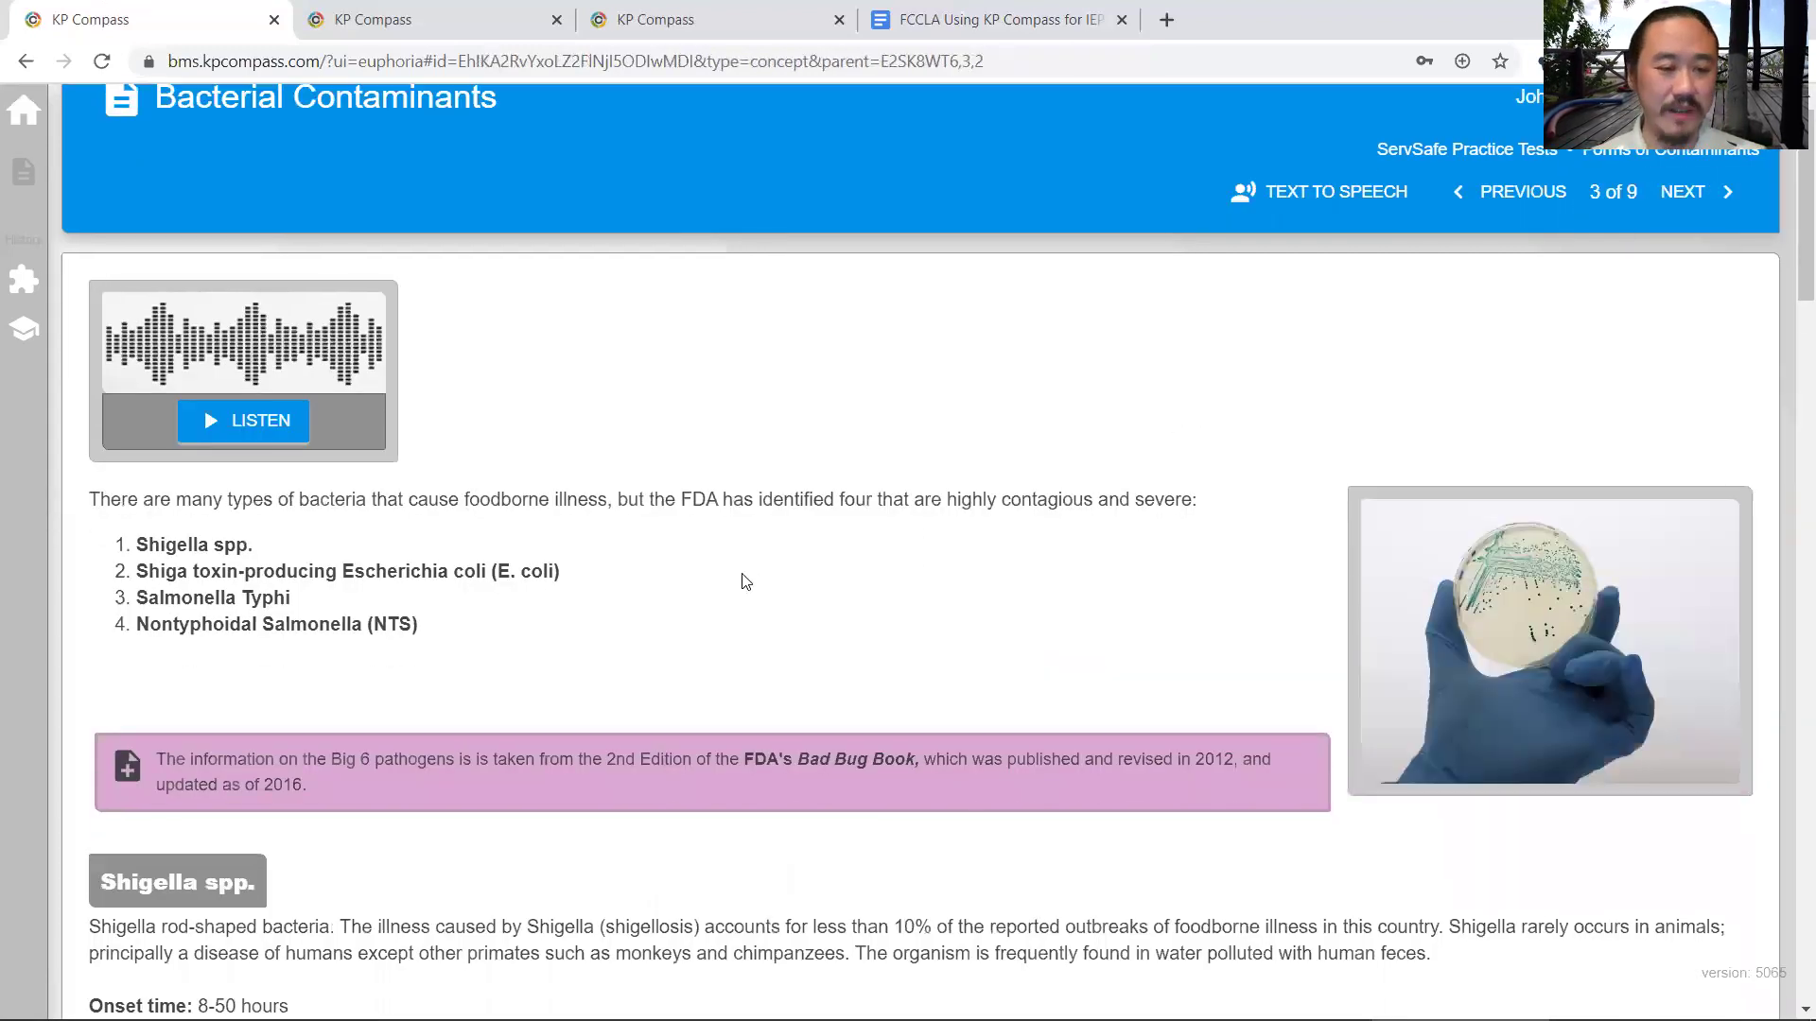
{"action": "scroll", "coordinate": [741, 579], "scroll_direction": "down", "scroll_amount": 18}
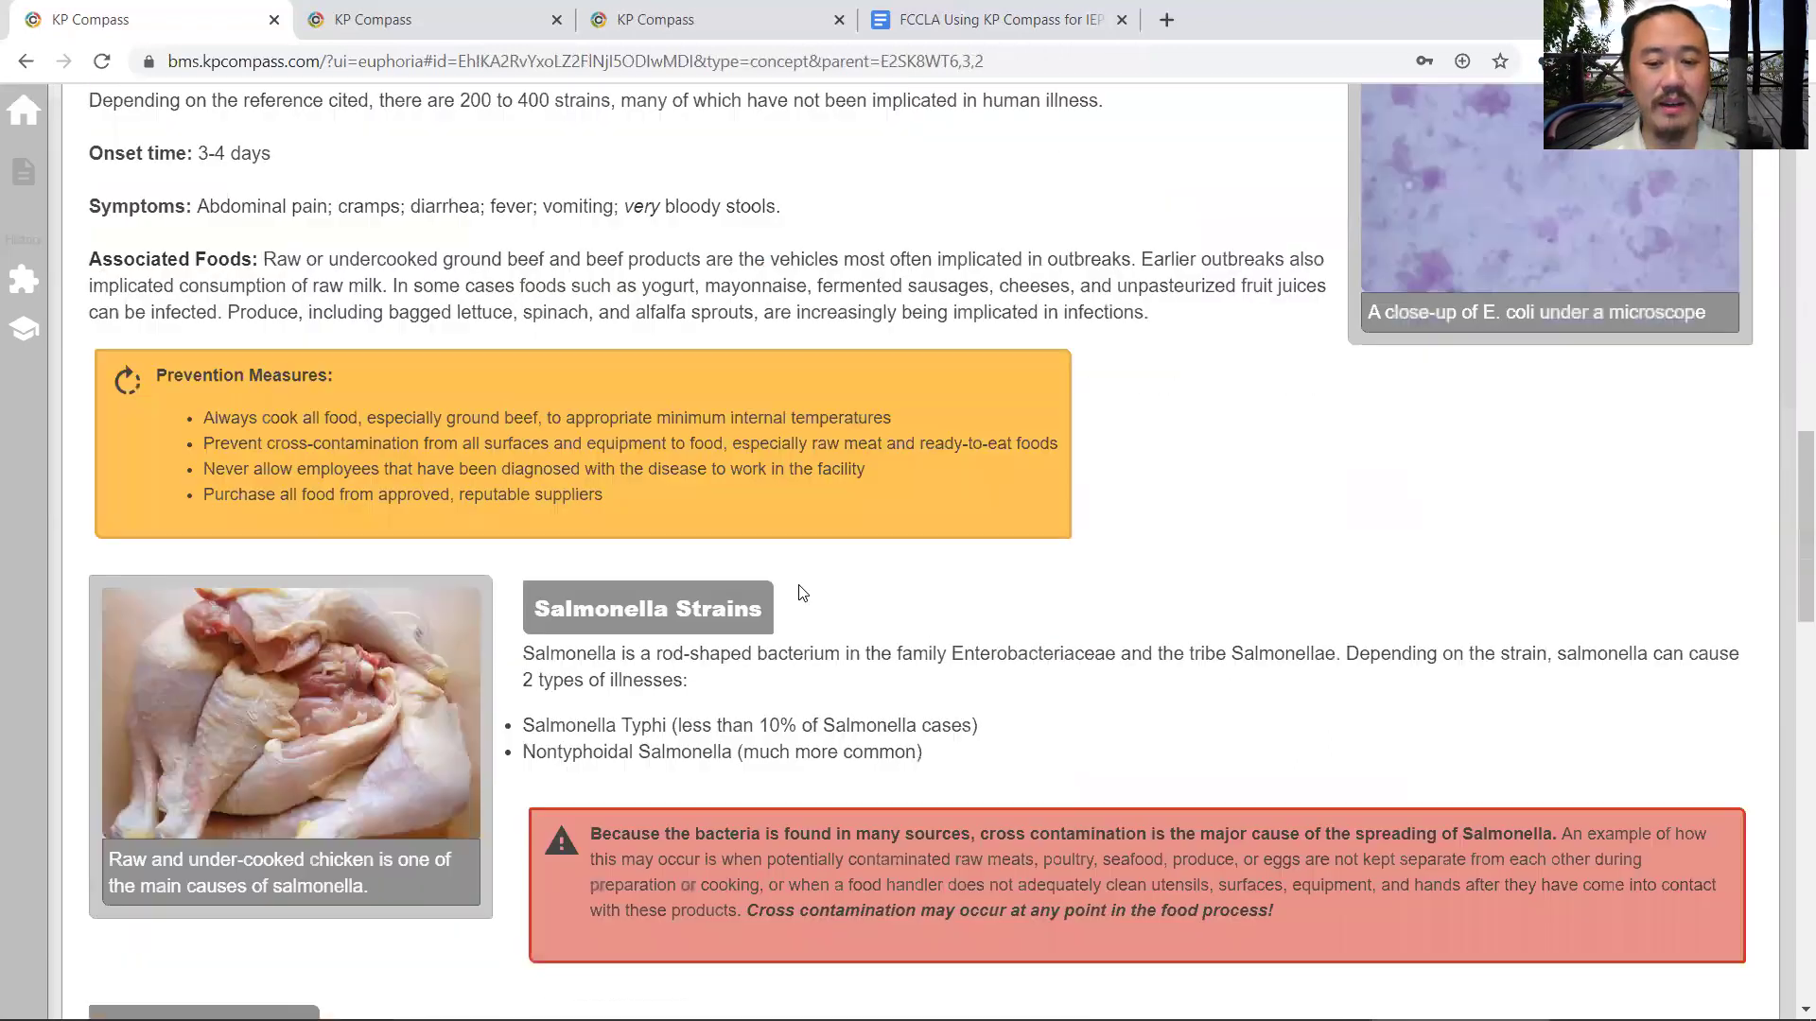
{"action": "scroll", "coordinate": [953, 608], "scroll_direction": "down", "scroll_amount": 15}
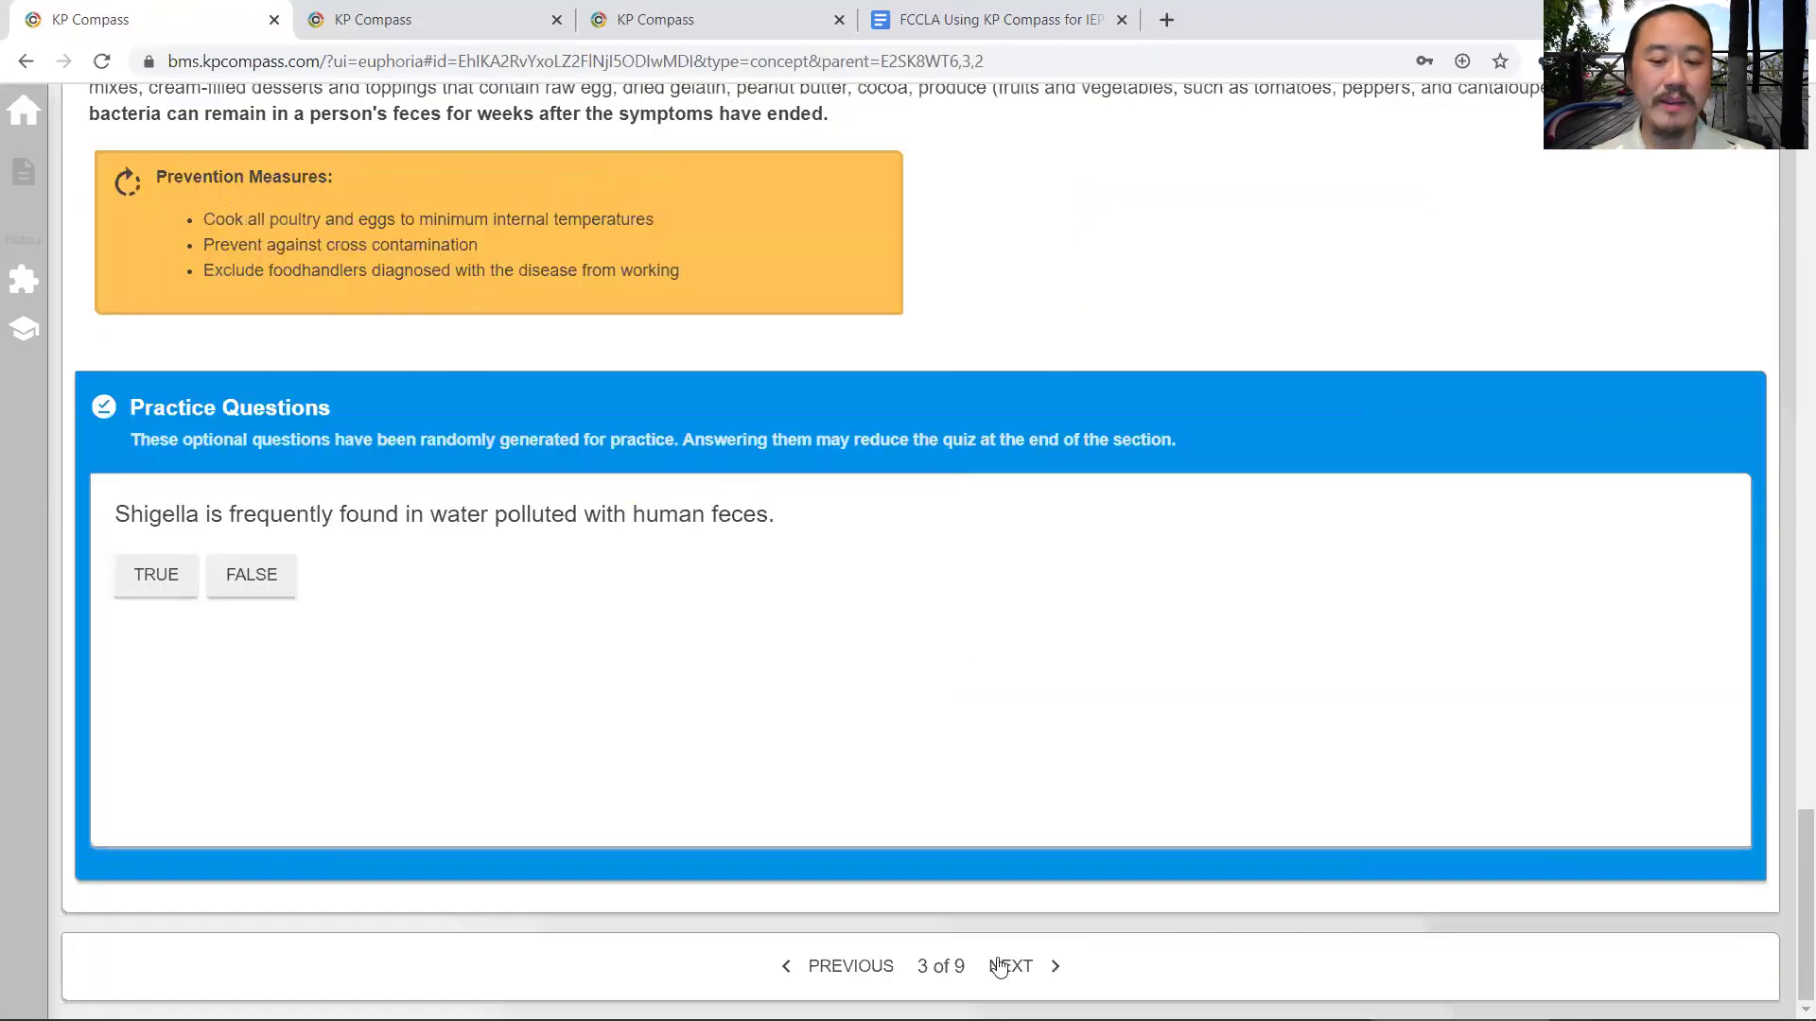
{"action": "left_click", "coordinate": [1000, 964]}
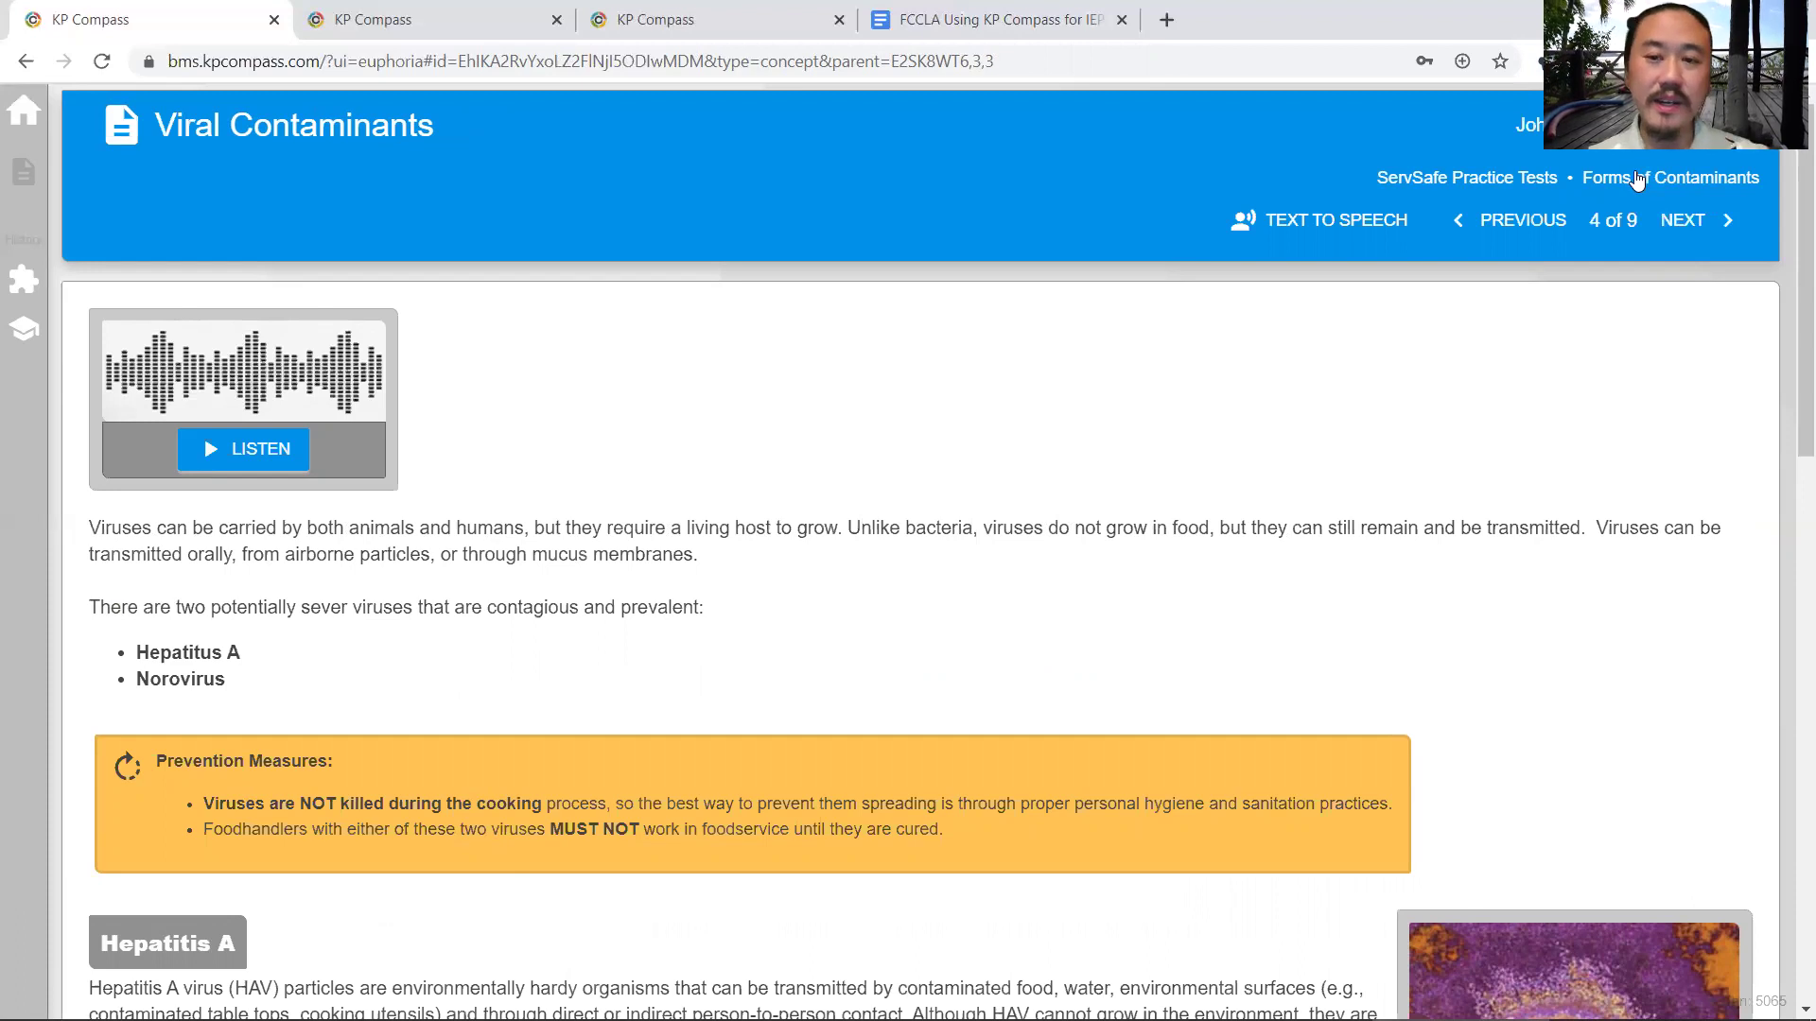
{"action": "left_click", "coordinate": [1670, 177]}
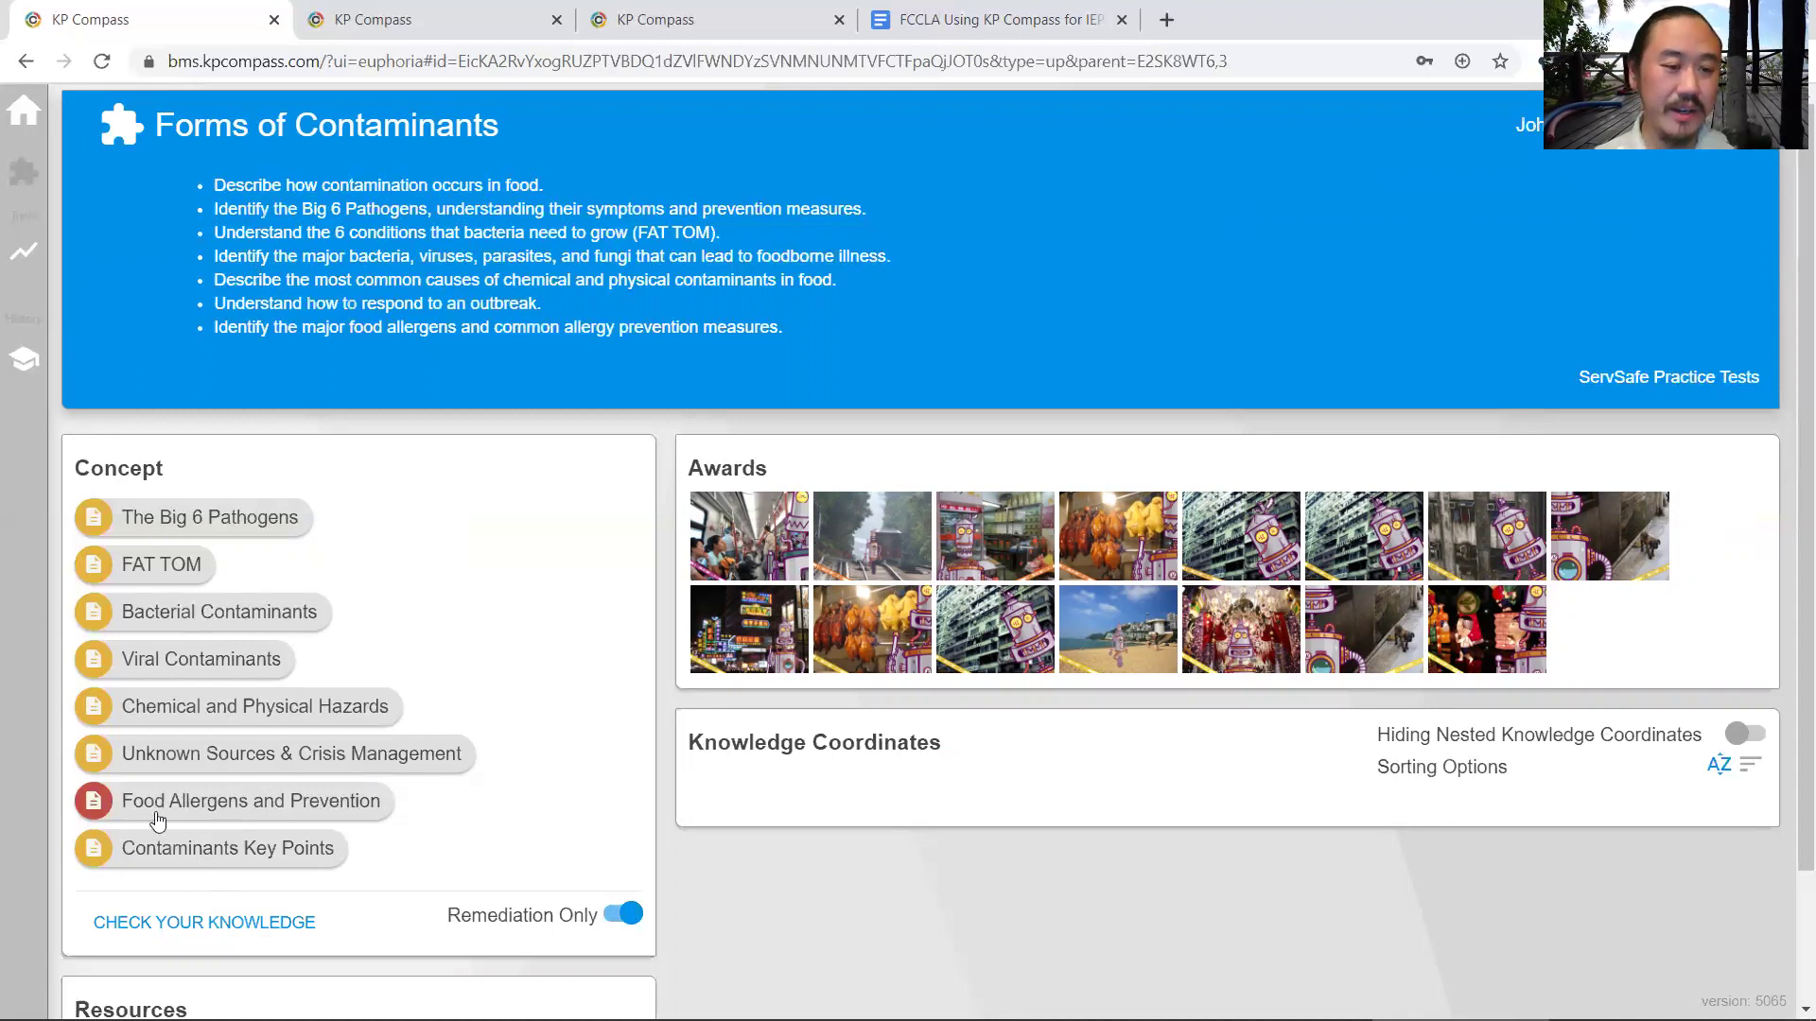
- Answer TRUE to the allergen and hair contaminant quiz questions and view the module results
{"action": "left_click", "coordinate": [246, 934]}
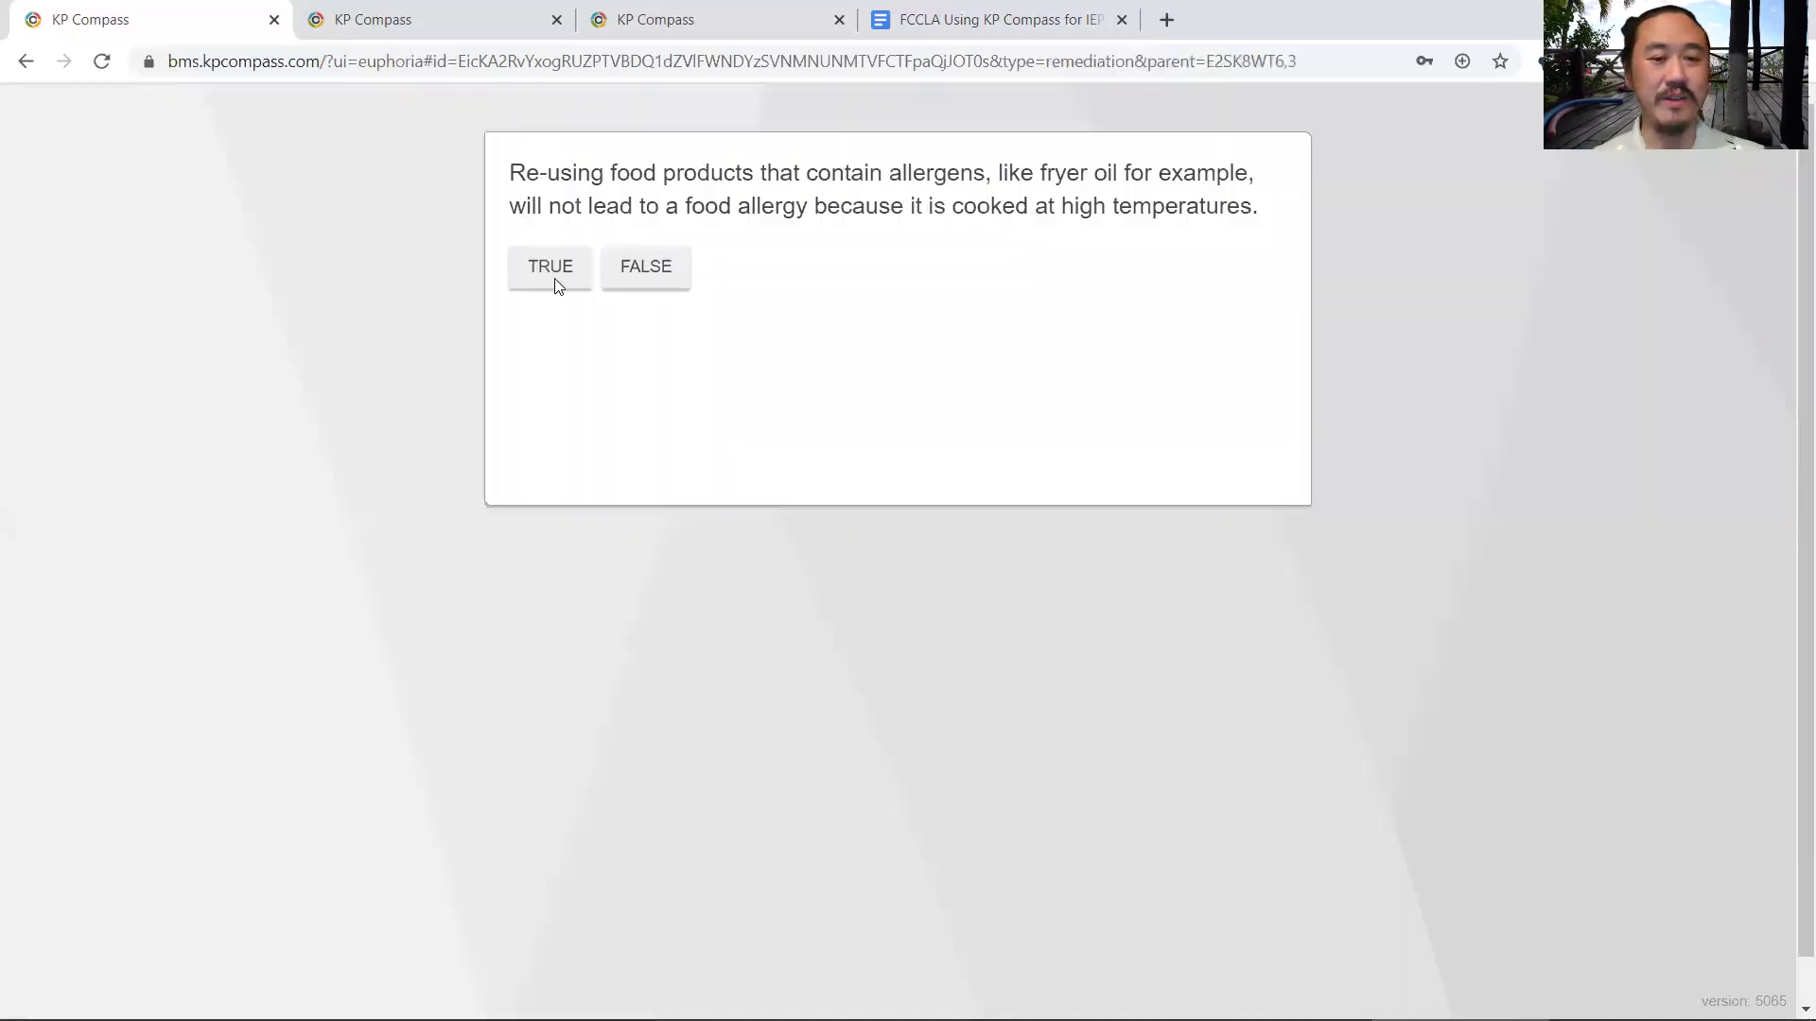
{"action": "left_click", "coordinate": [550, 276]}
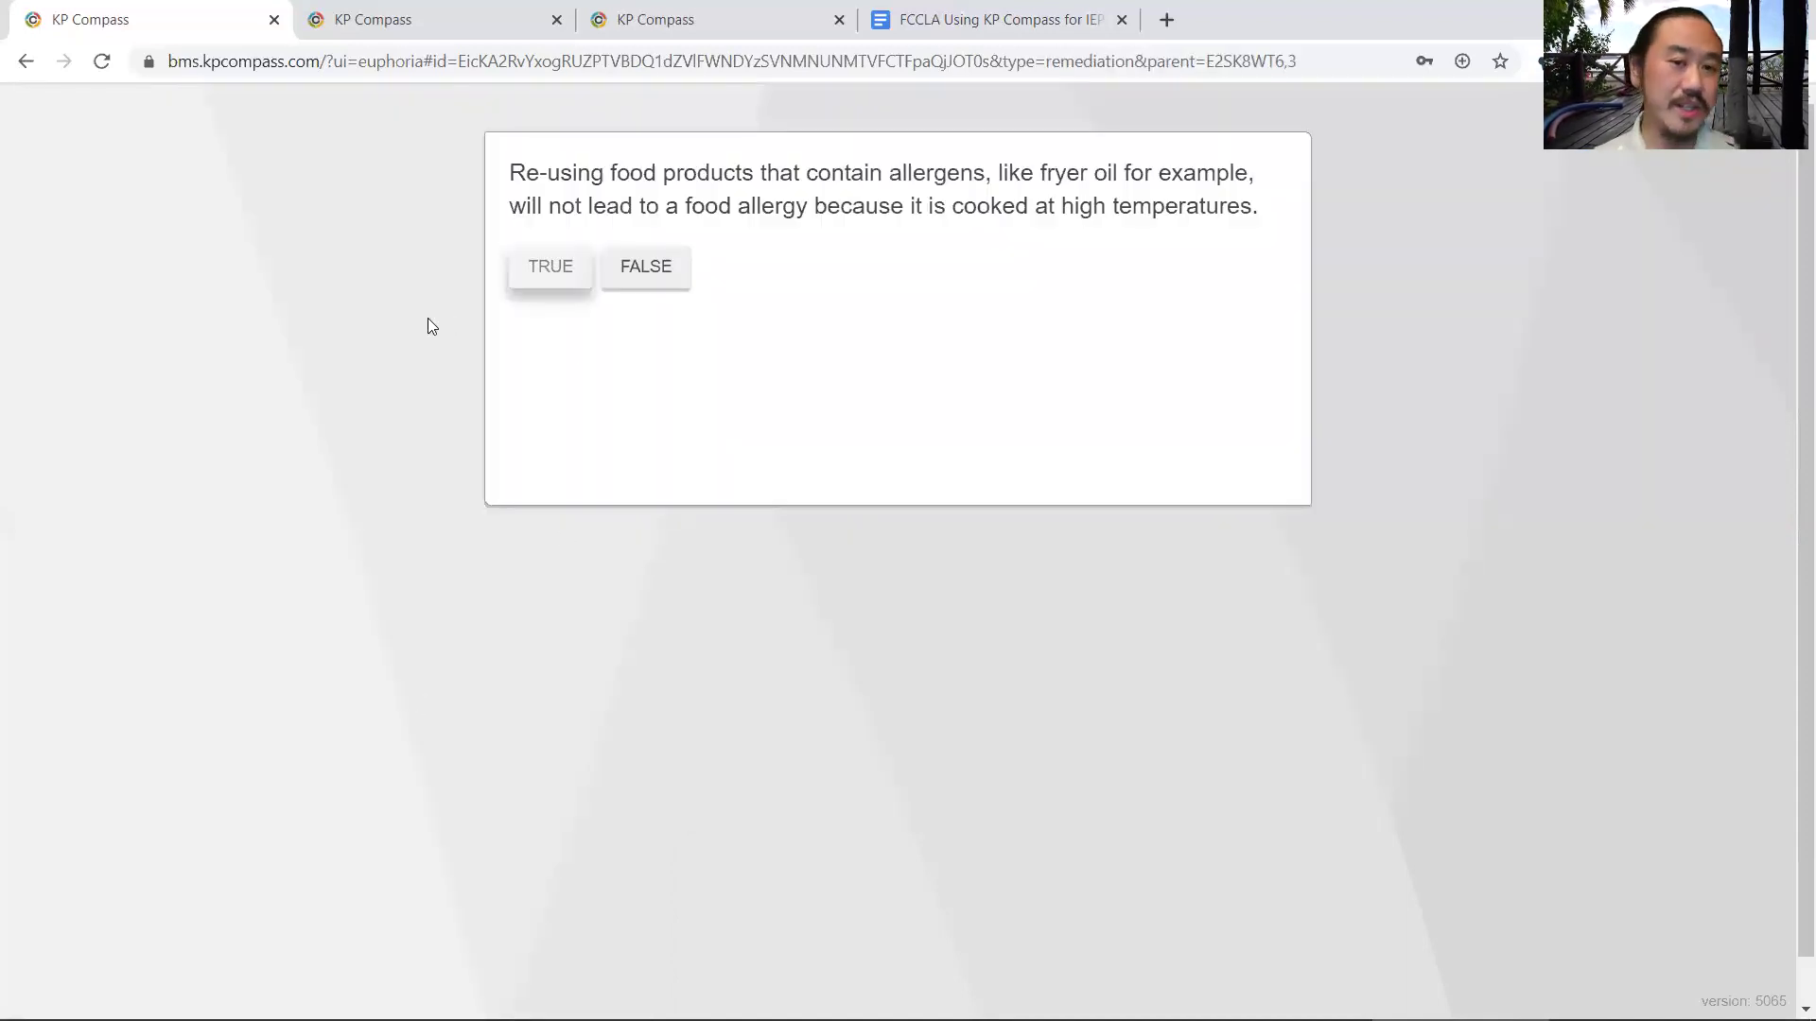
{"action": "left_click", "coordinate": [530, 257]}
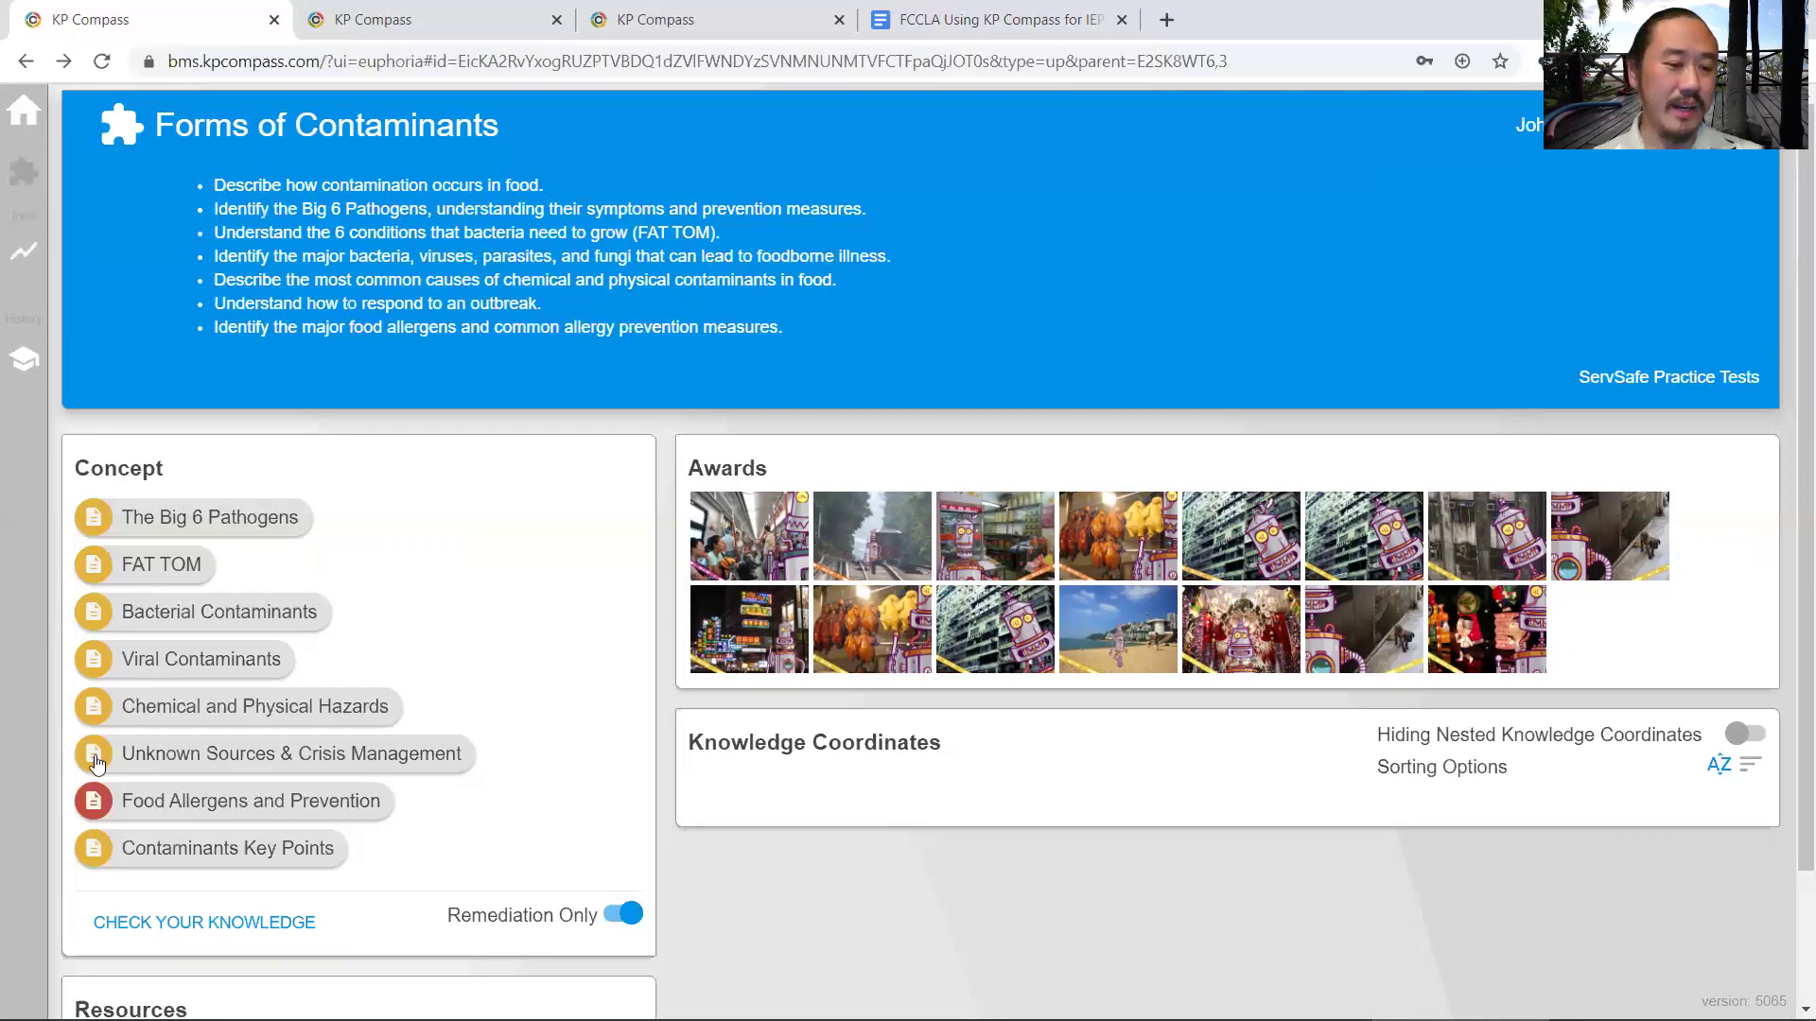
{"action": "left_click", "coordinate": [23, 251]}
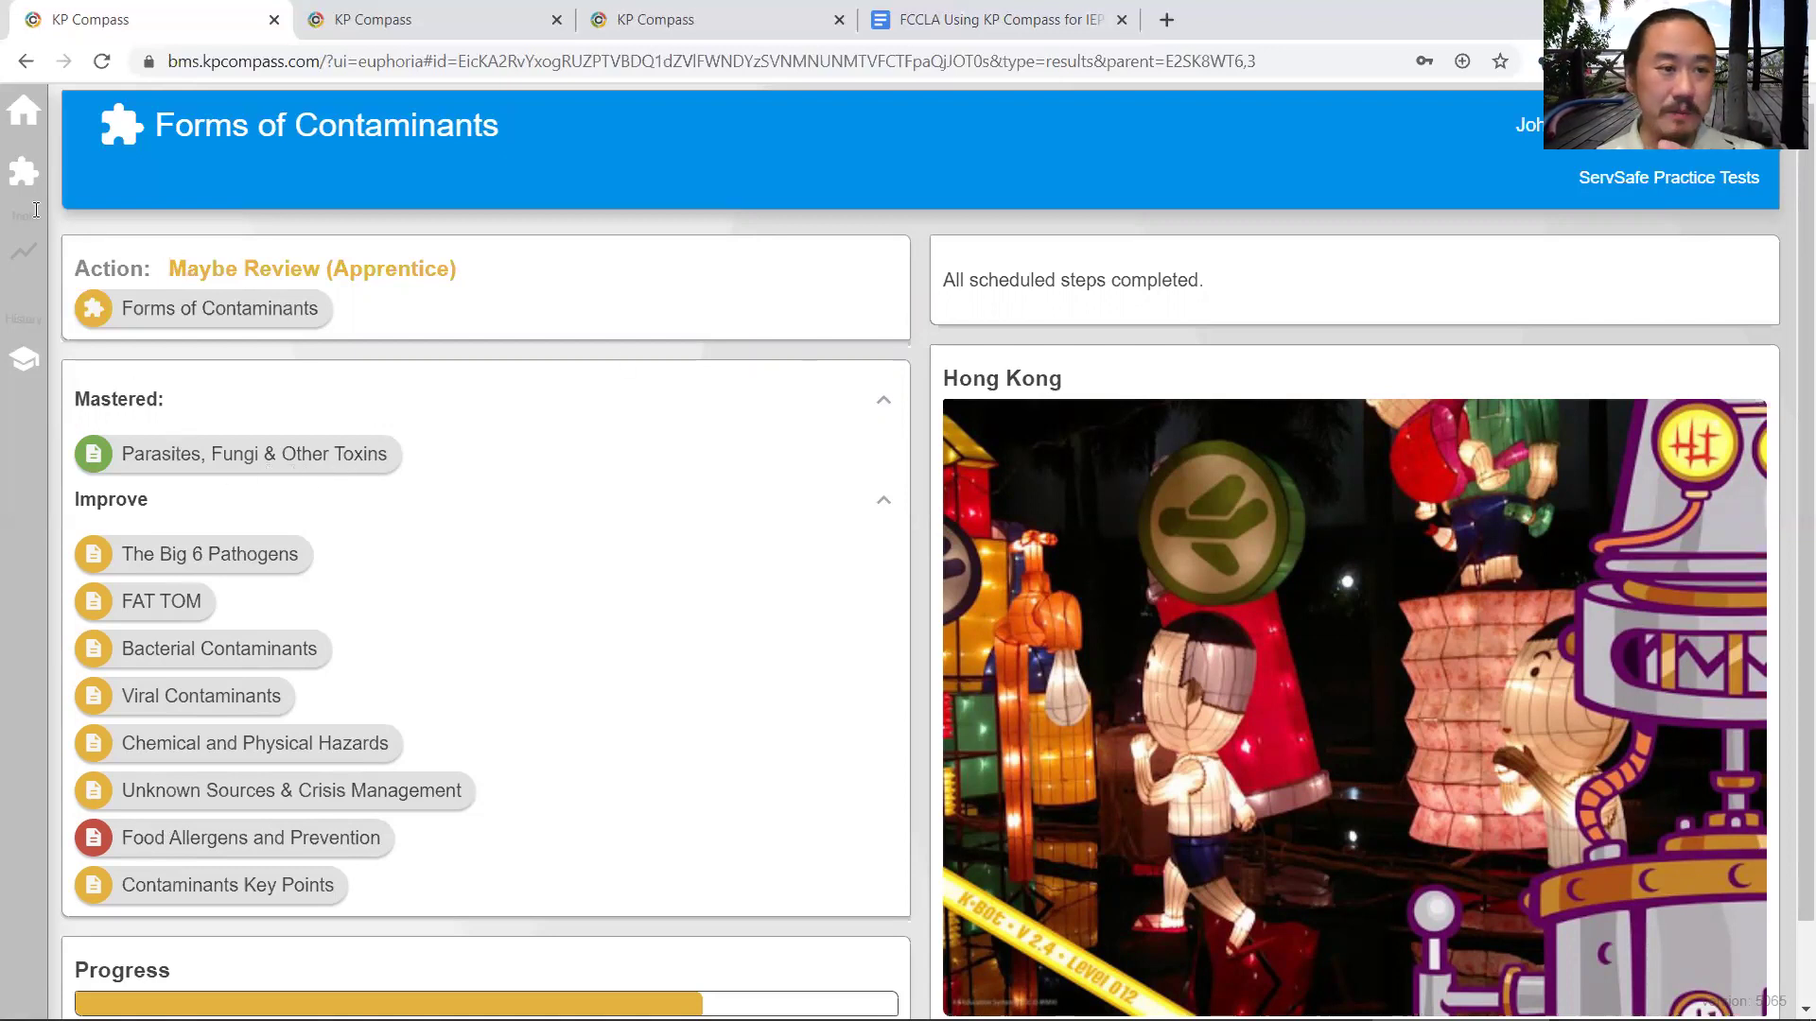
- Back on the Forms of Contaminants module, toggle Remediation Only off and on, then view the Hong Kong award
{"action": "left_click", "coordinate": [23, 171]}
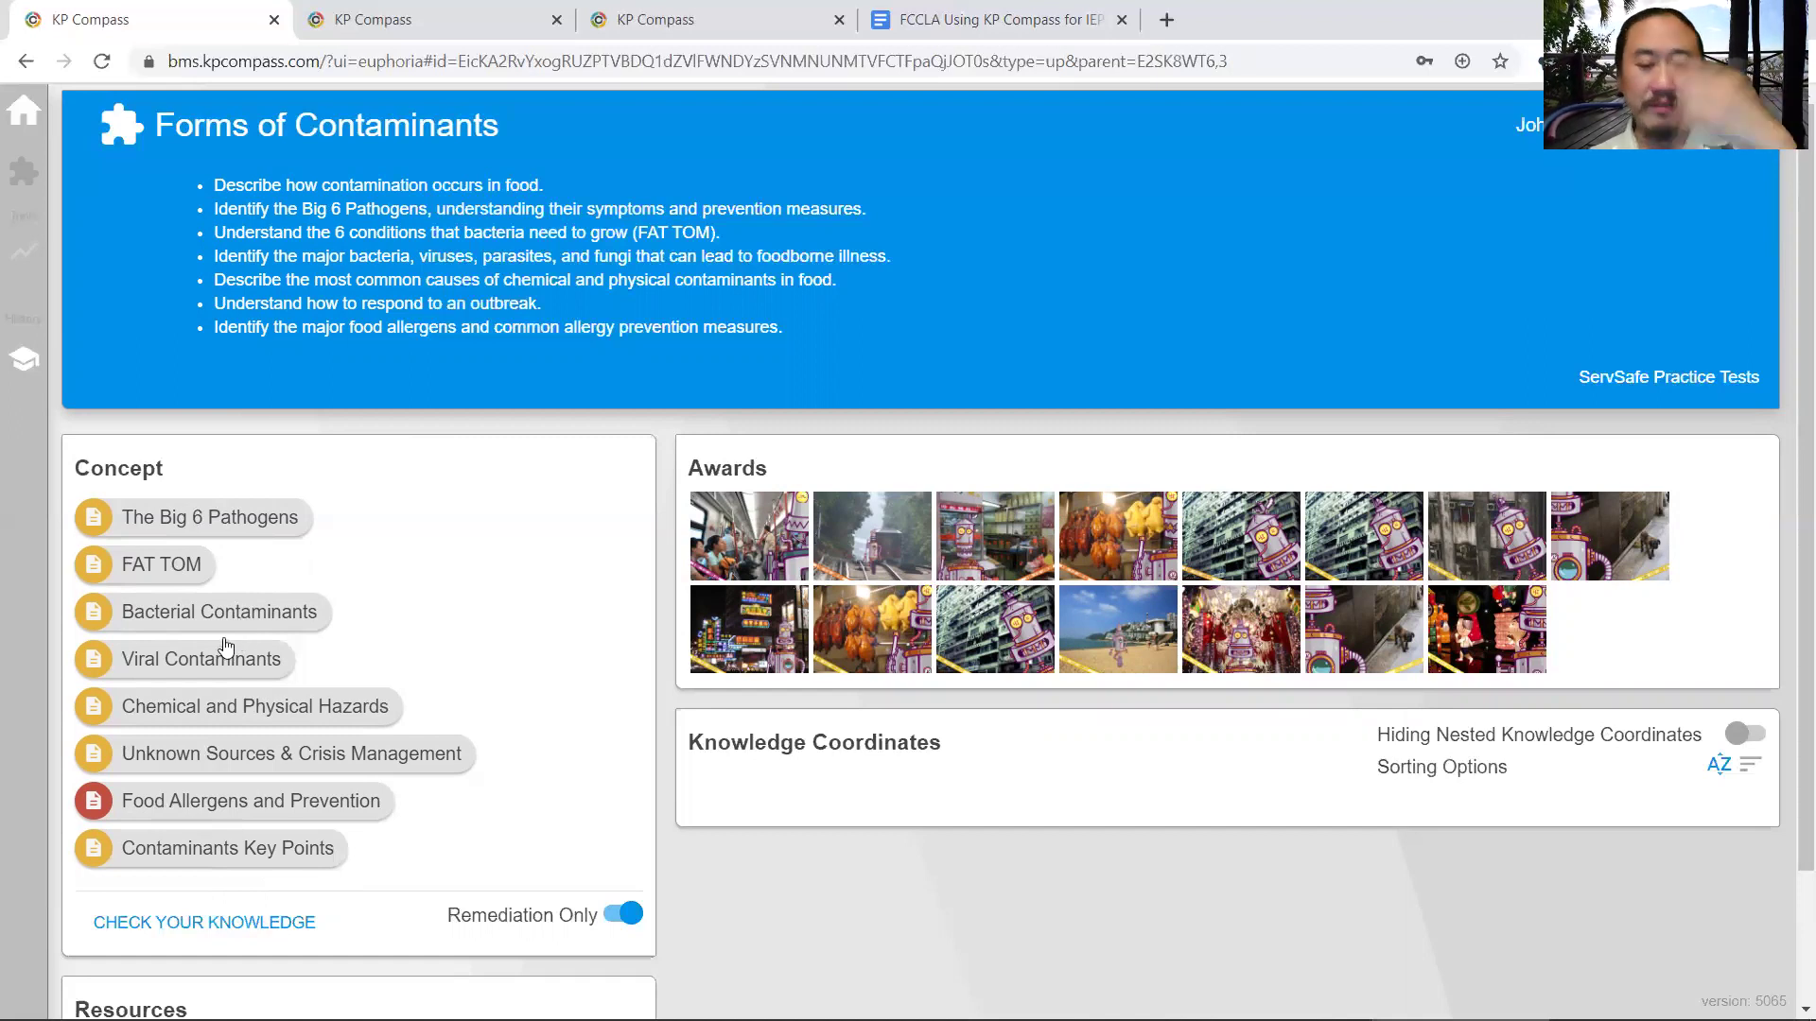
{"action": "left_click", "coordinate": [624, 915]}
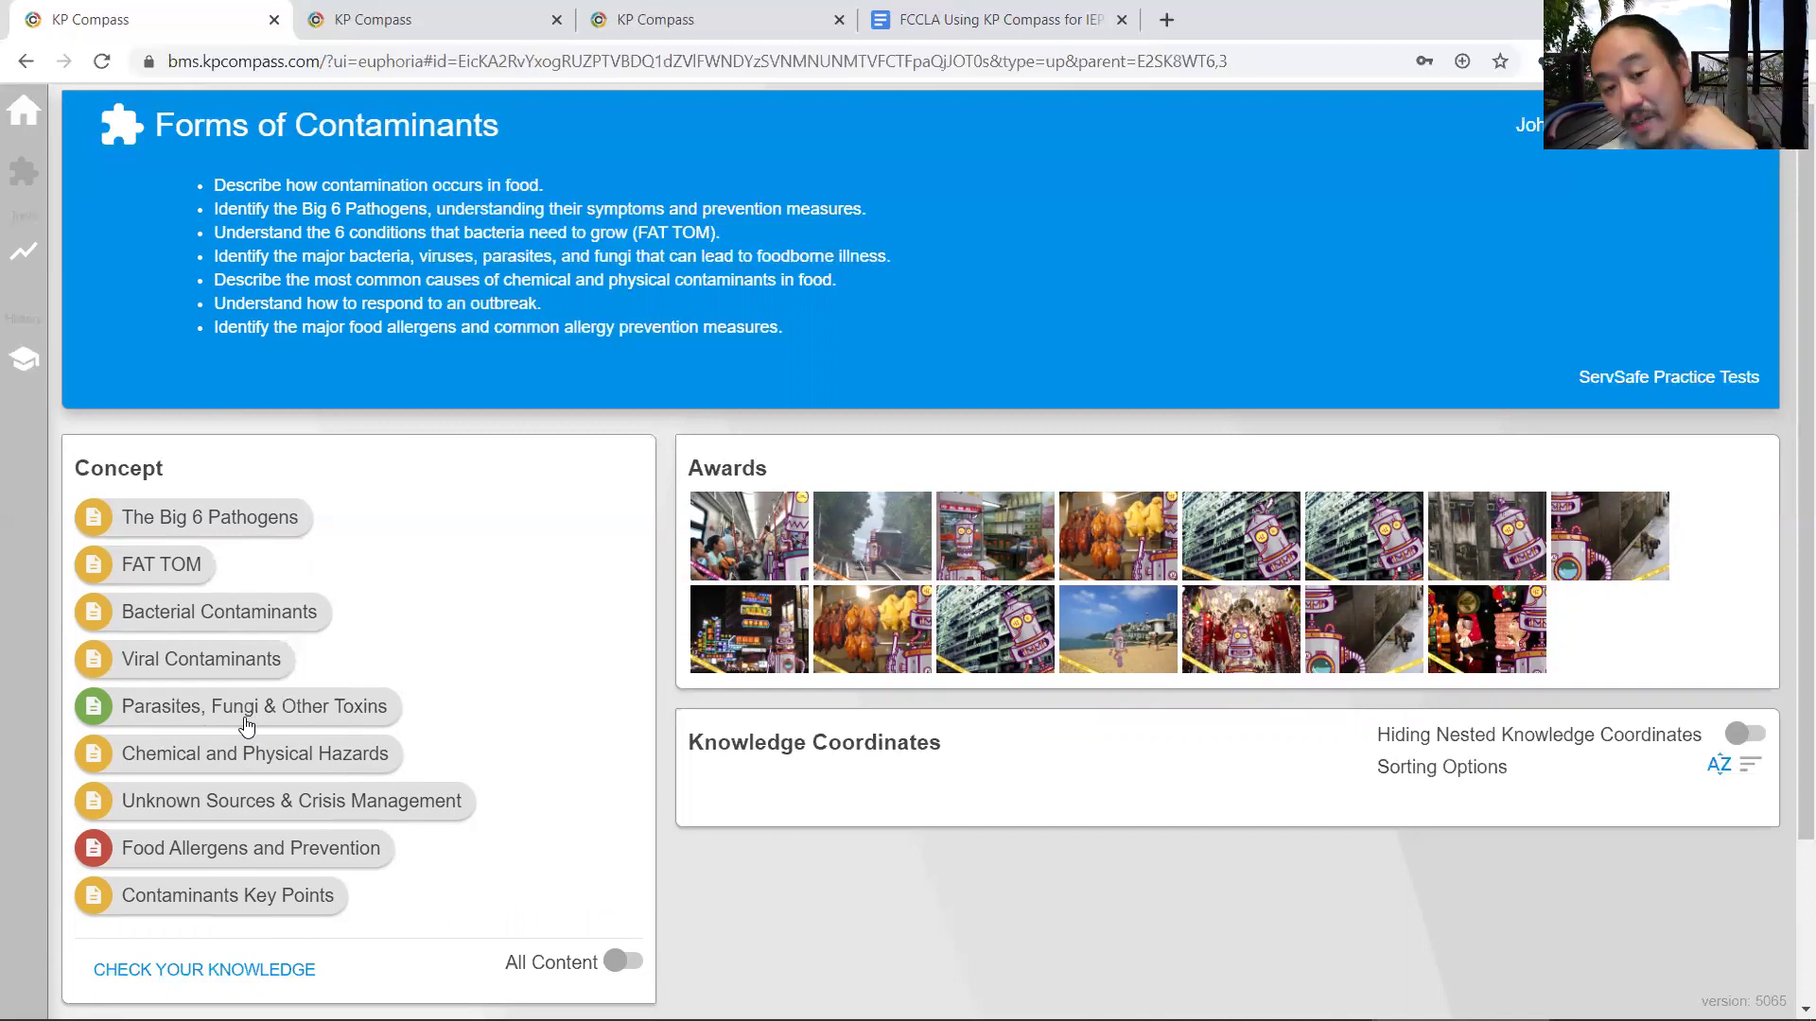
{"action": "left_click", "coordinate": [623, 960]}
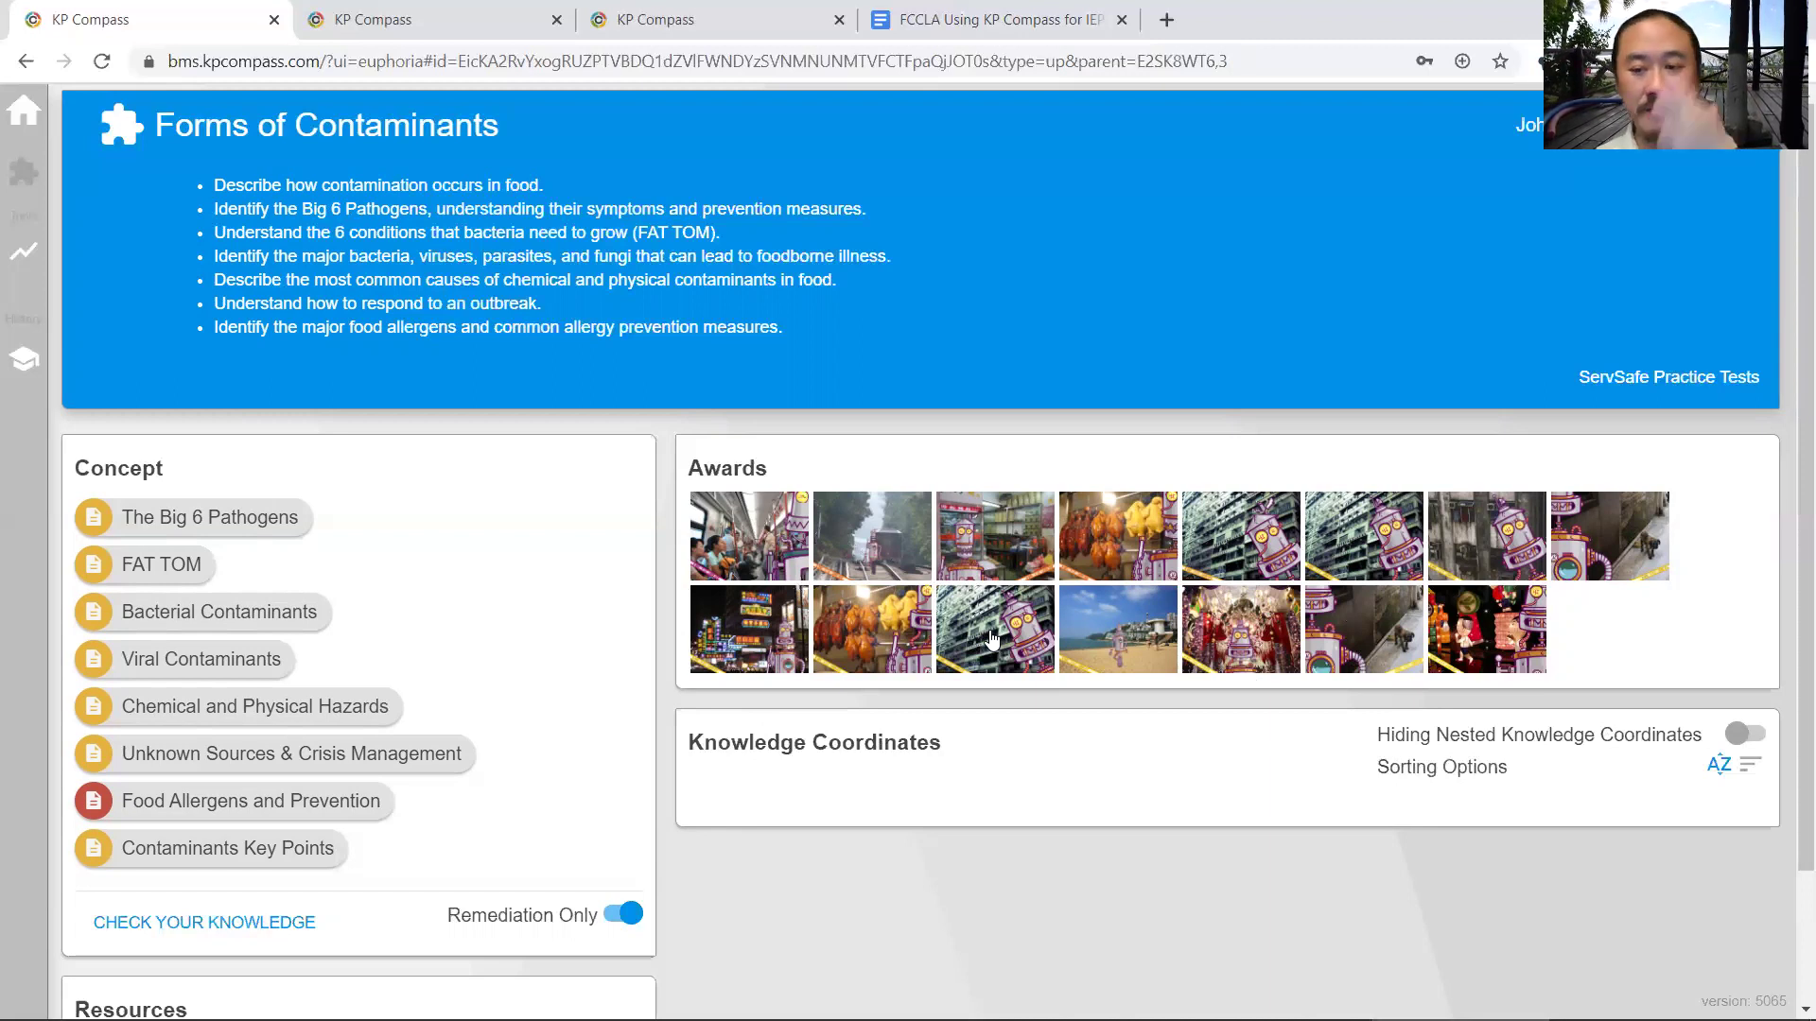
{"action": "left_click", "coordinate": [991, 639]}
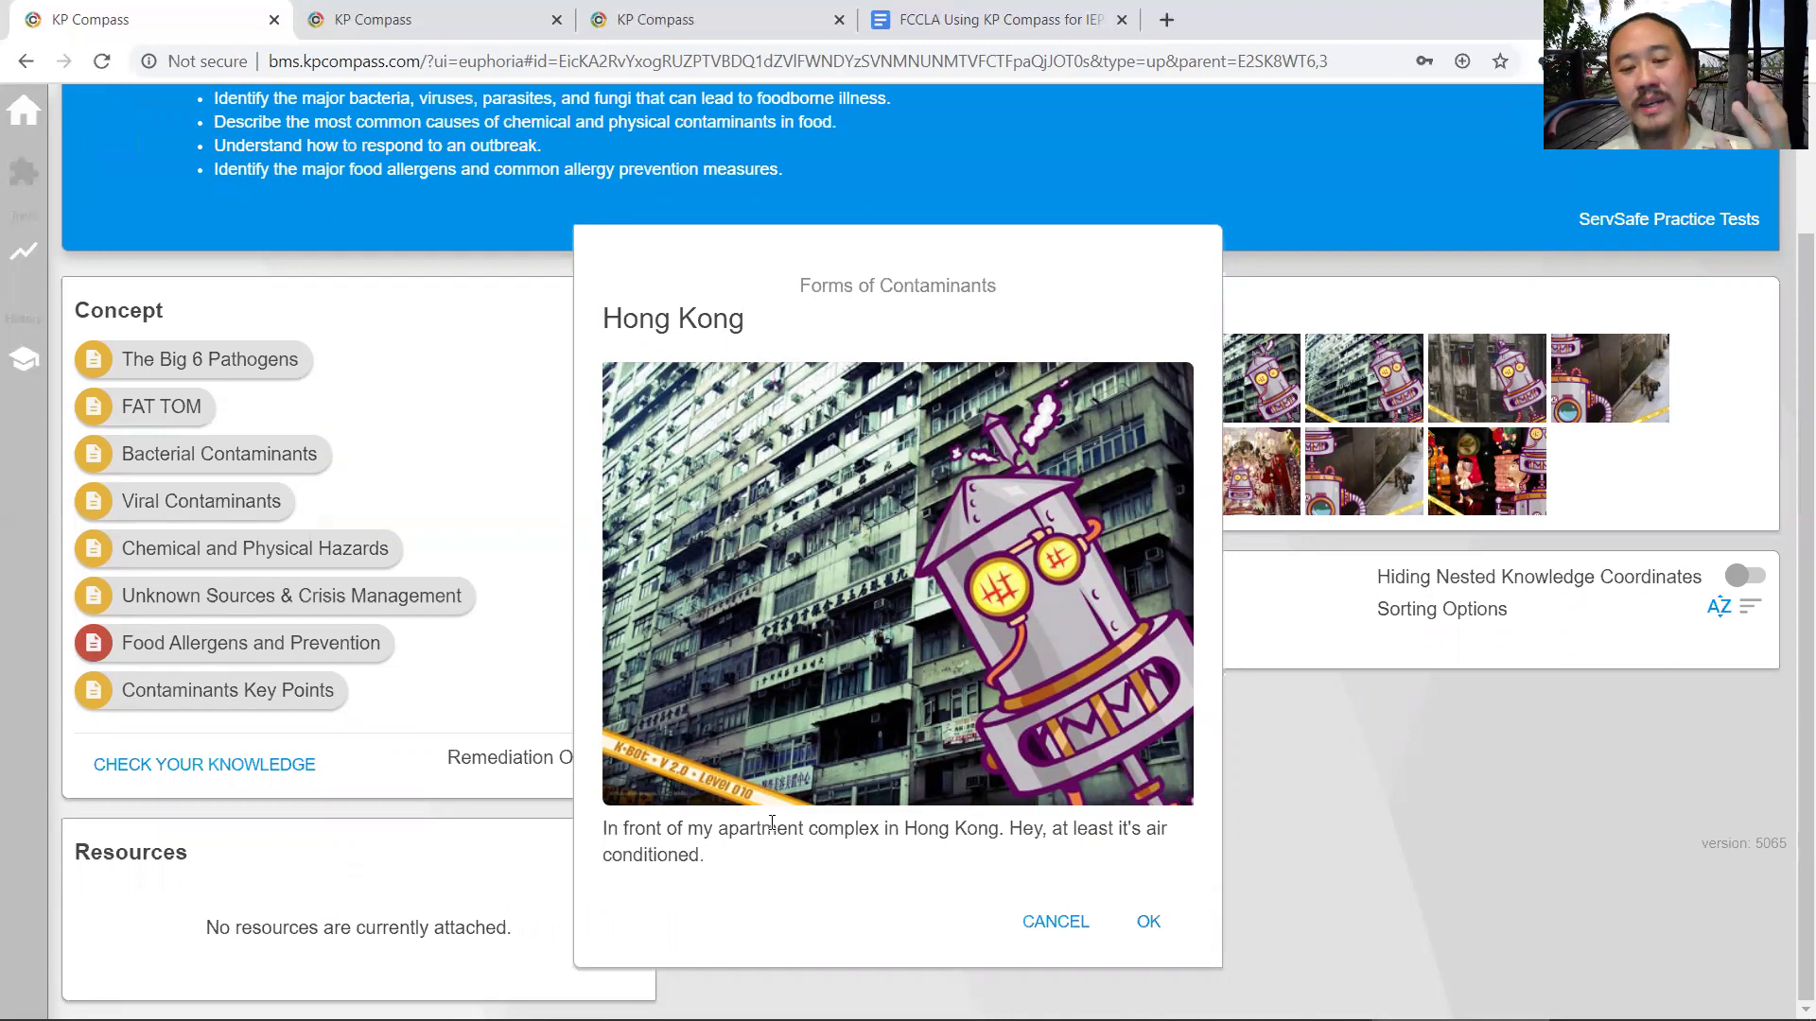
- Check the award photo's Kwun Tong, Hong Kong location on Google Maps, then close the map
{"action": "left_click", "coordinate": [894, 568]}
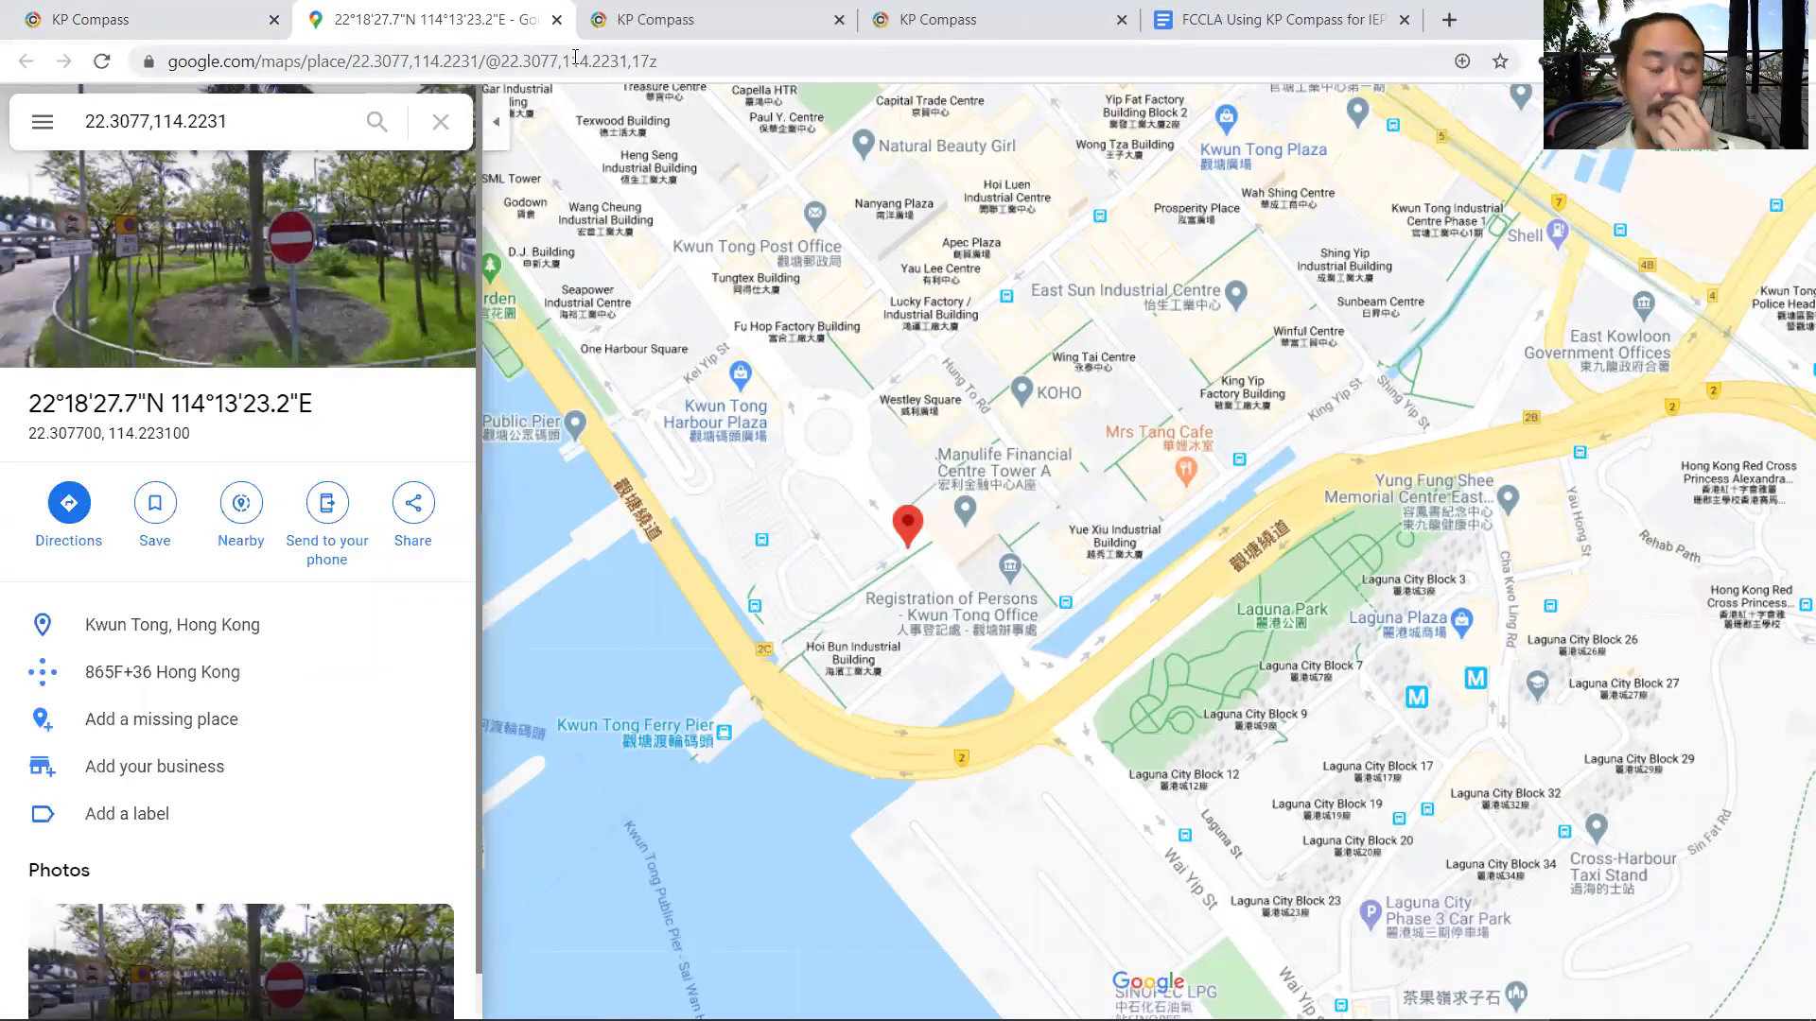
{"action": "left_click", "coordinate": [556, 20]}
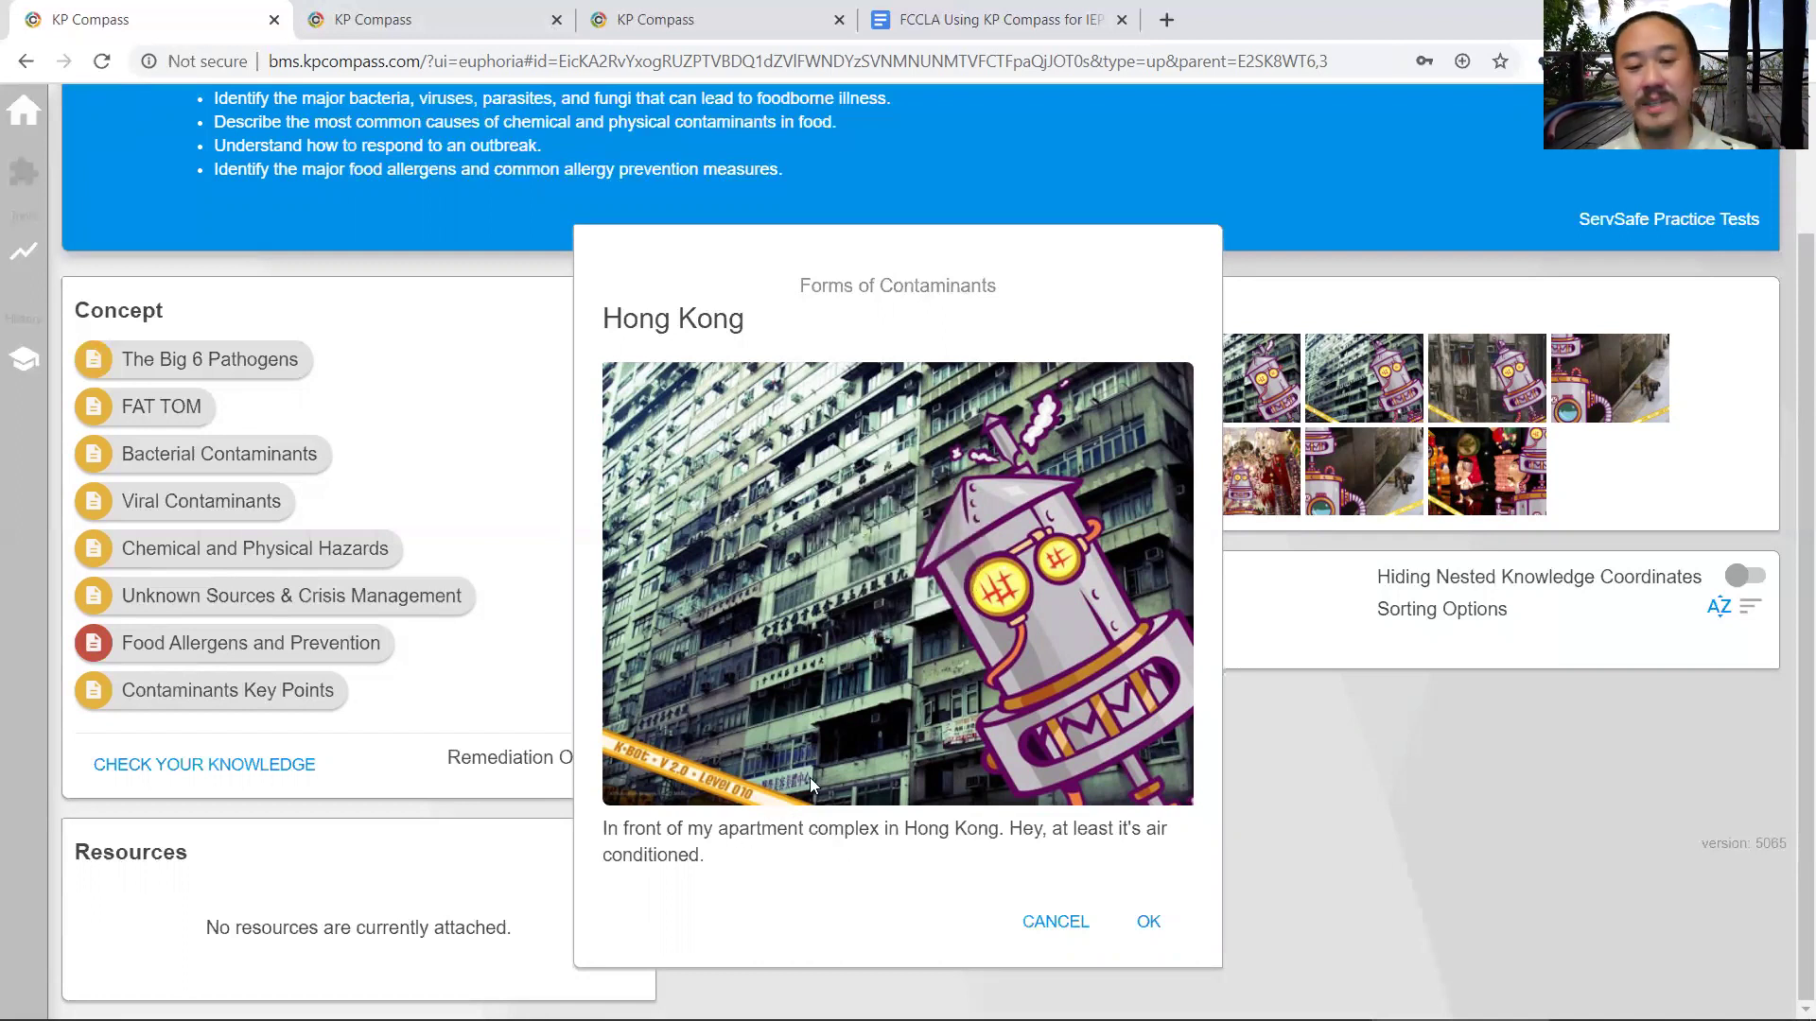
{"action": "left_click", "coordinate": [1146, 925]}
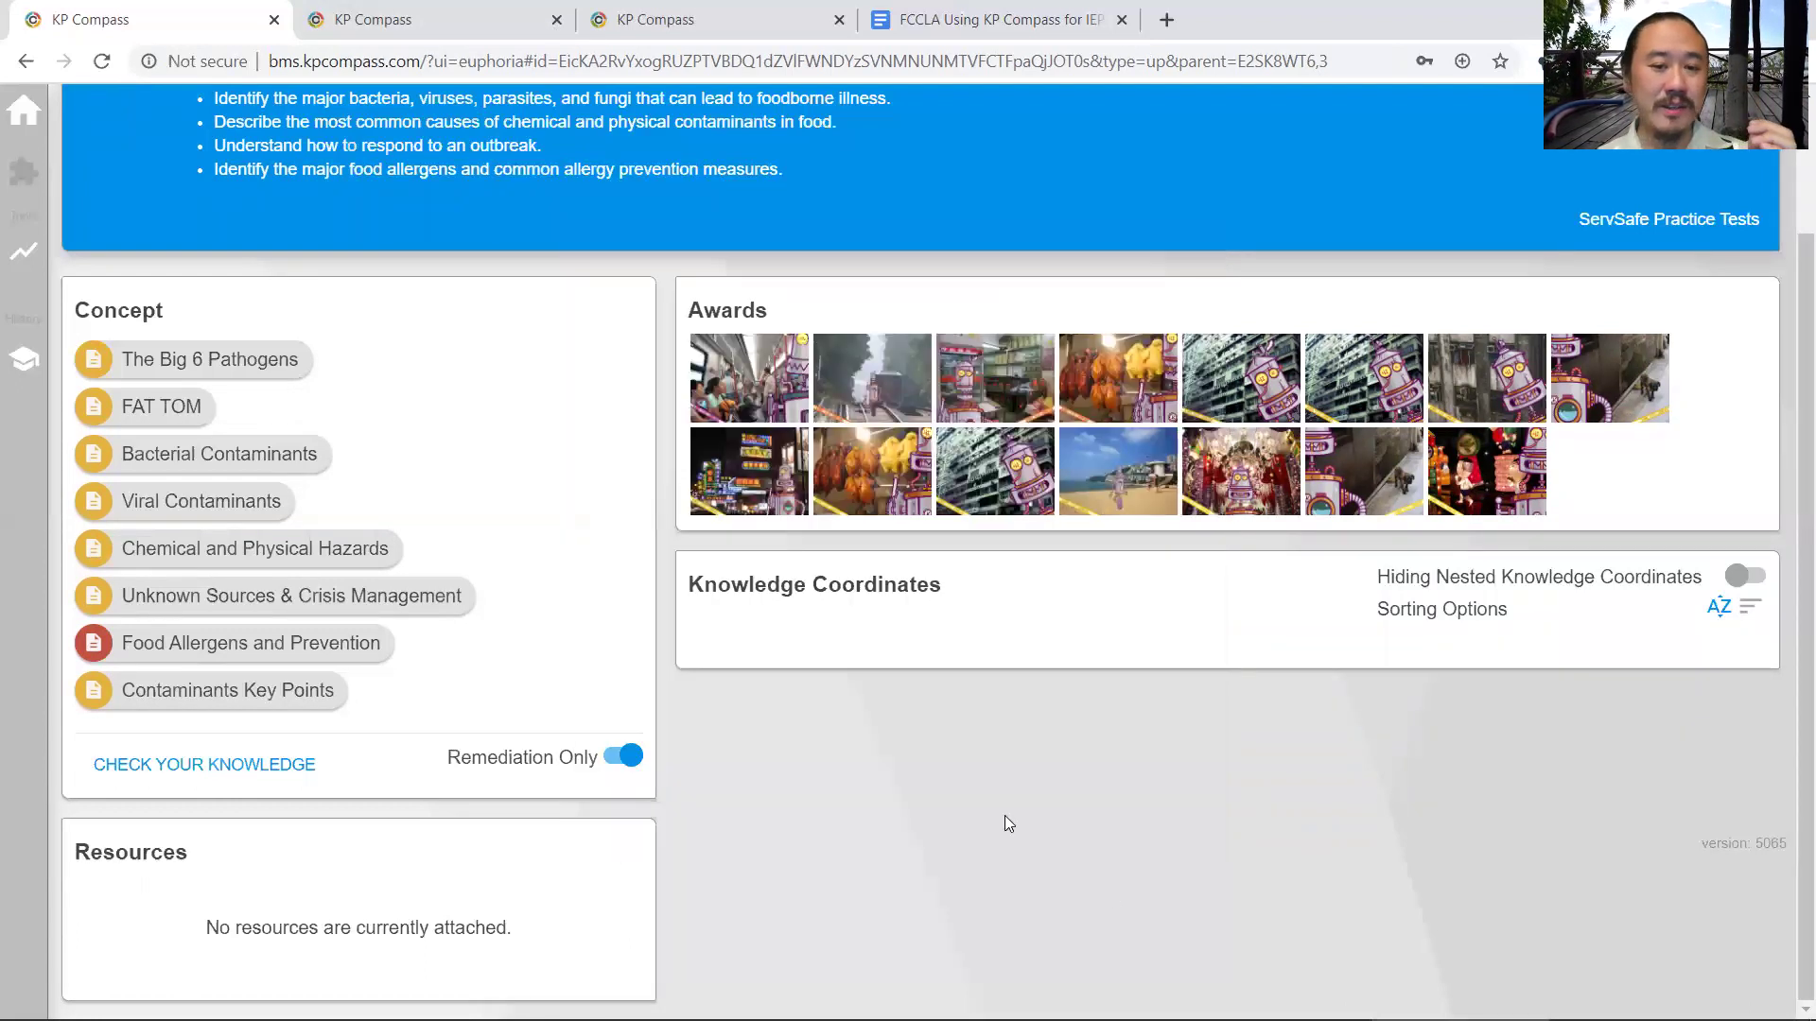
{"action": "scroll", "coordinate": [765, 777], "scroll_direction": "up", "scroll_amount": 1}
{"action": "scroll", "coordinate": [762, 777], "scroll_direction": "down", "scroll_amount": 1}
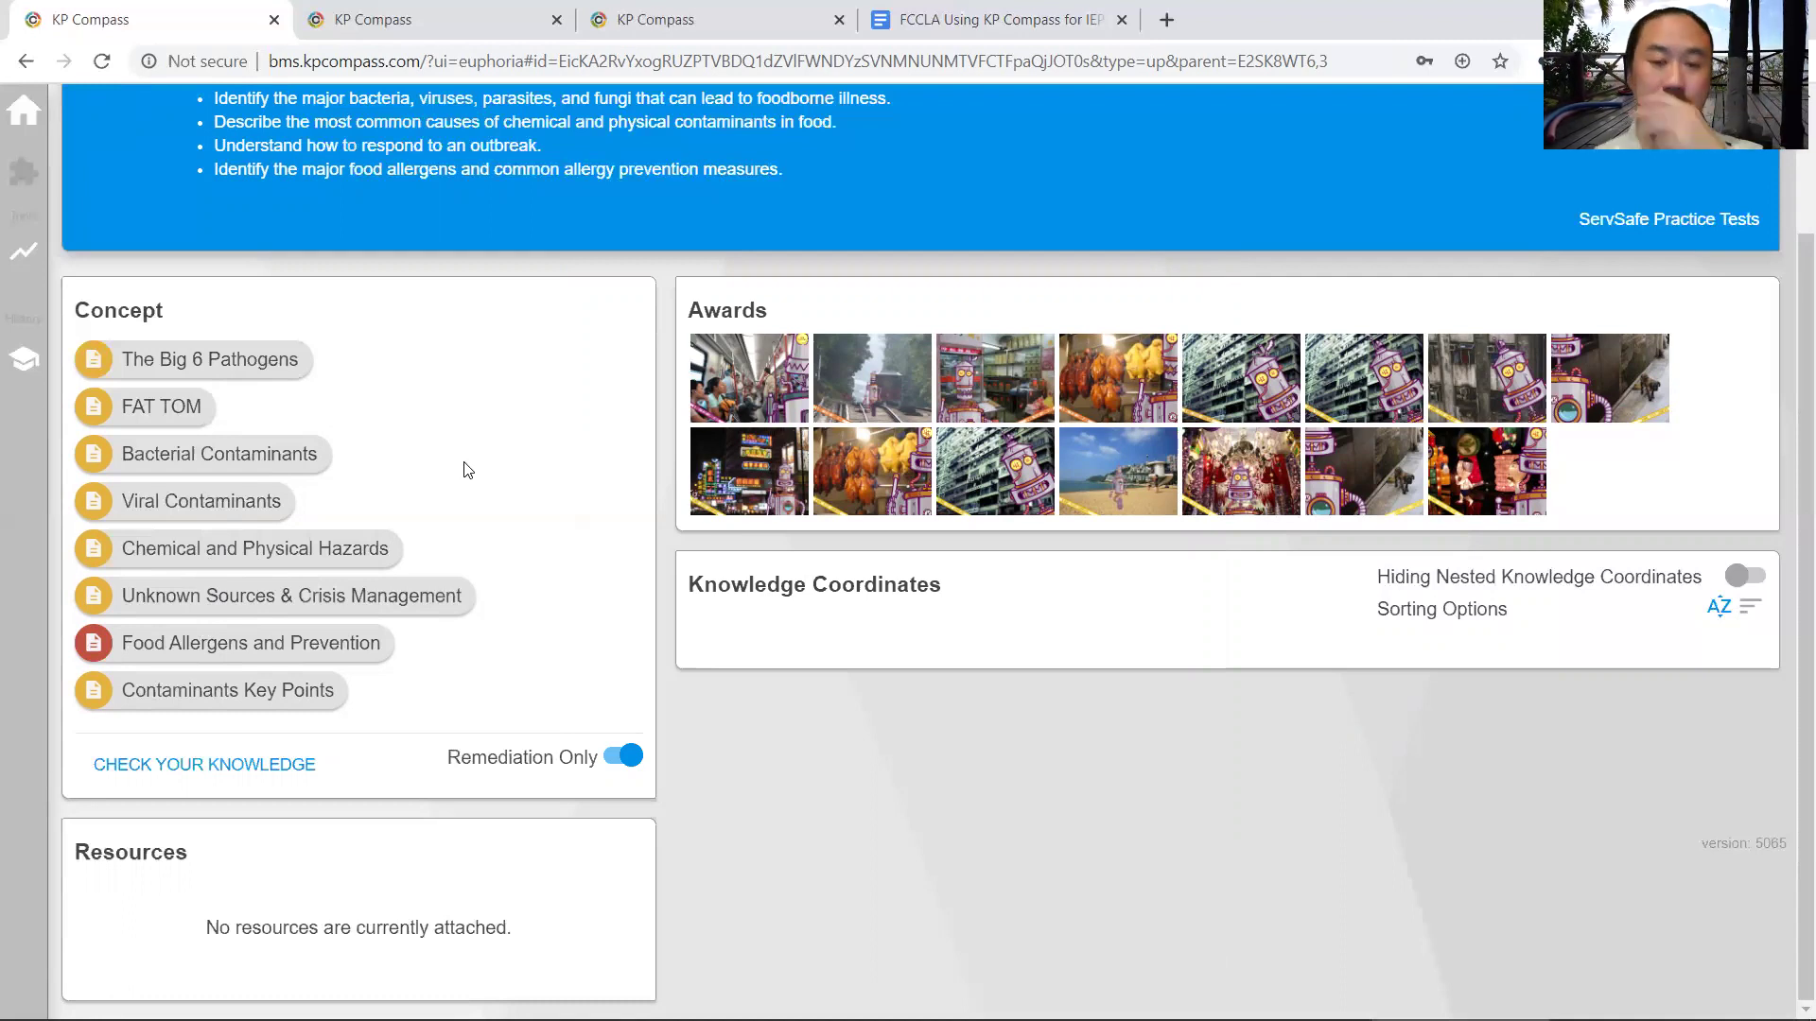
{"action": "scroll", "coordinate": [463, 470], "scroll_direction": "up", "scroll_amount": 2}
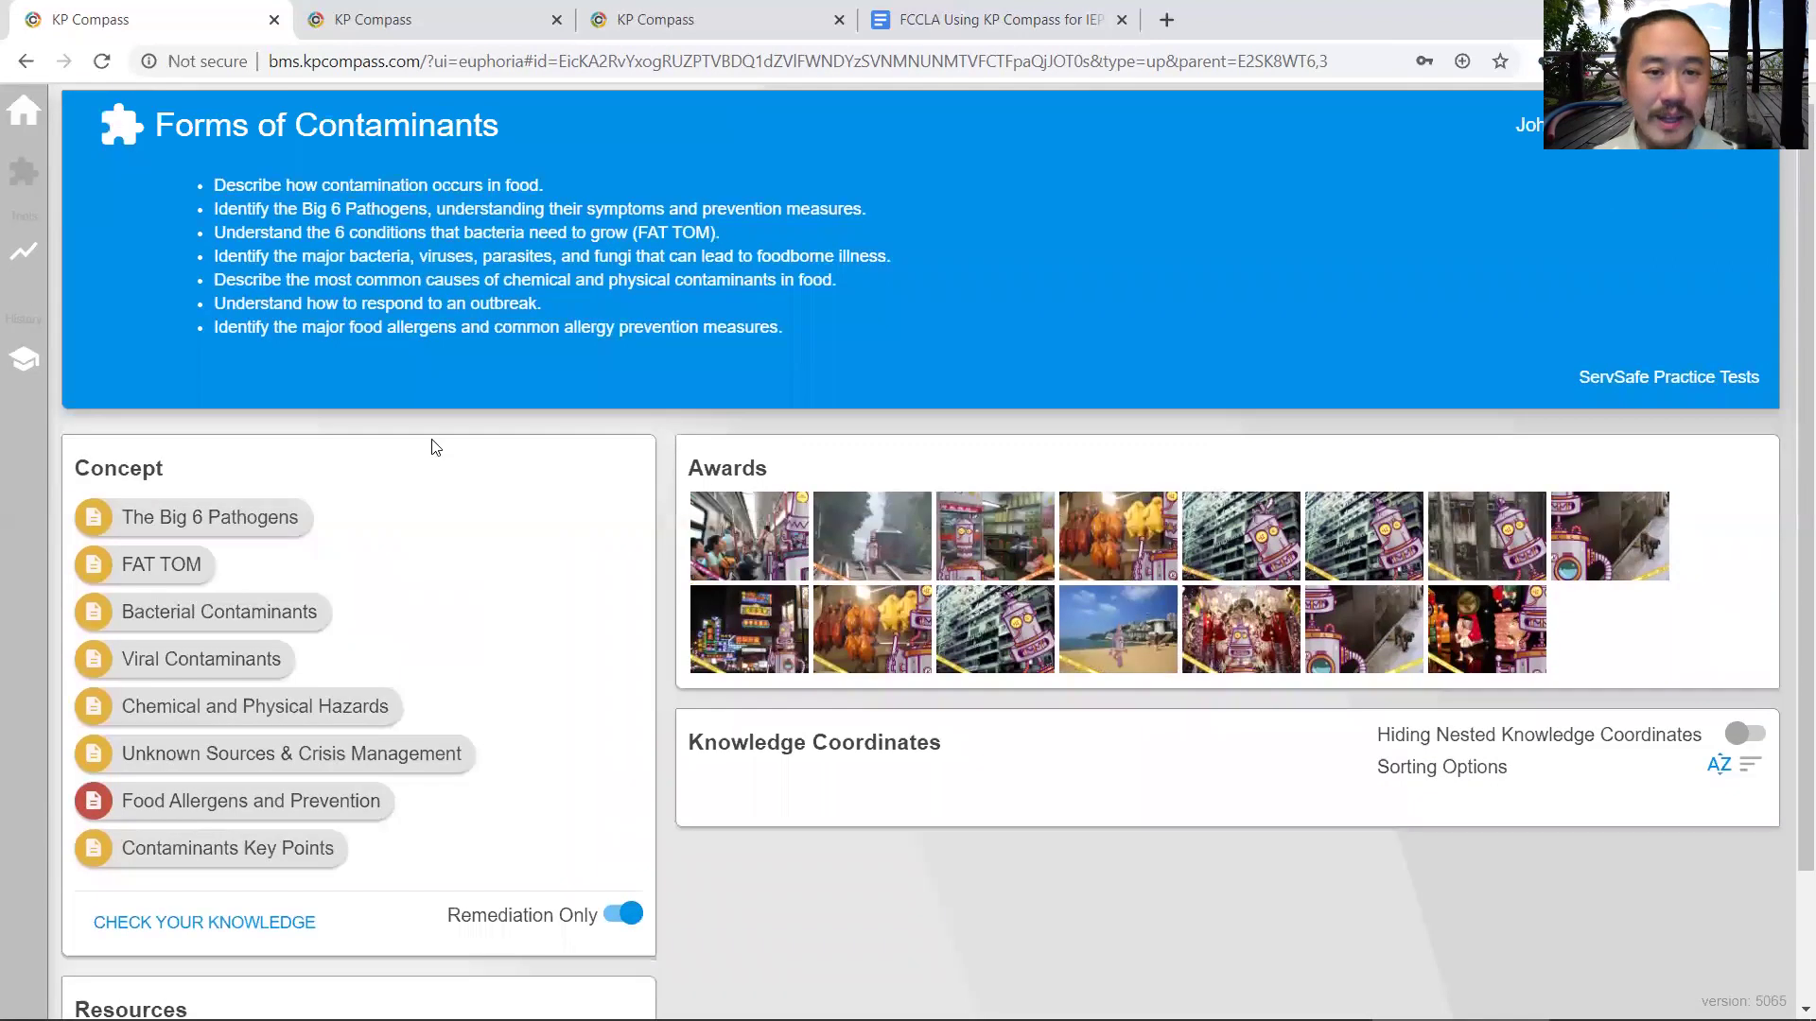
- Back in the IEP agenda, highlight the Adaptive AI line and part of Reading Data for Trends
{"action": "left_click", "coordinate": [946, 19]}
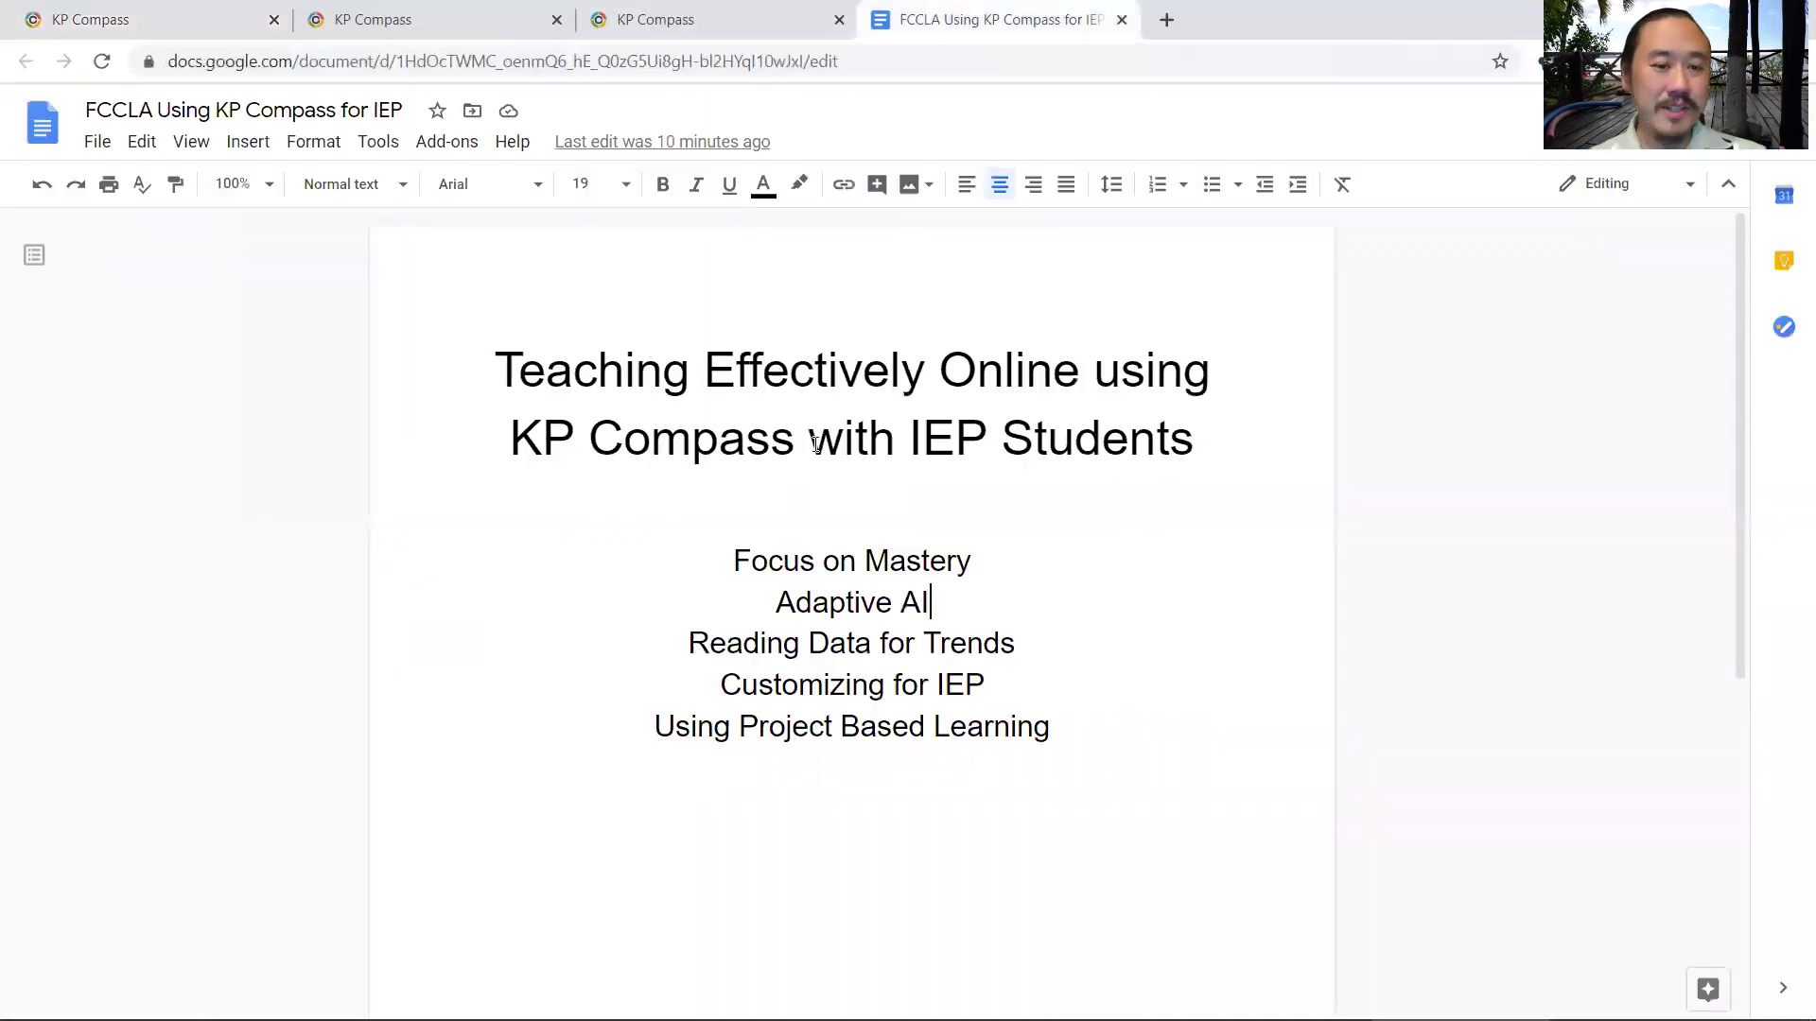
{"action": "triple_click", "coordinate": [996, 596]}
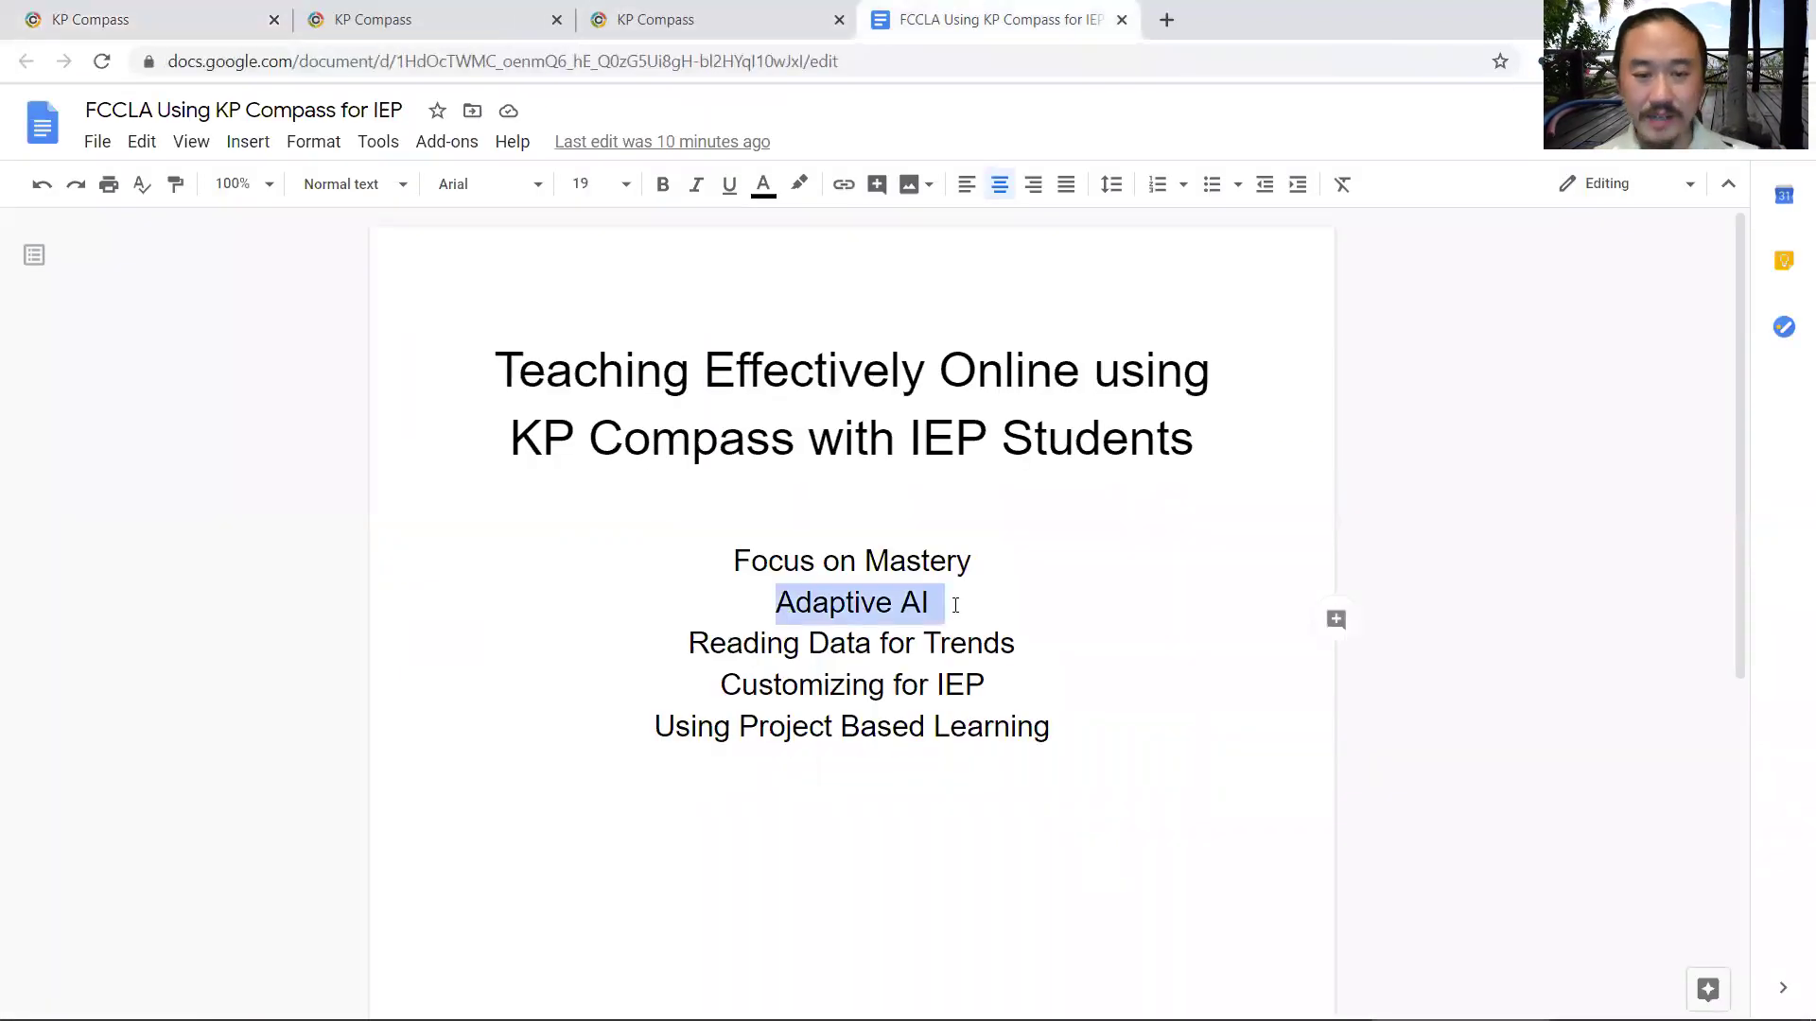
{"action": "left_click_drag", "start_coordinate": [761, 645], "coordinate": [988, 643]}
{"action": "left_click", "coordinate": [988, 643]}
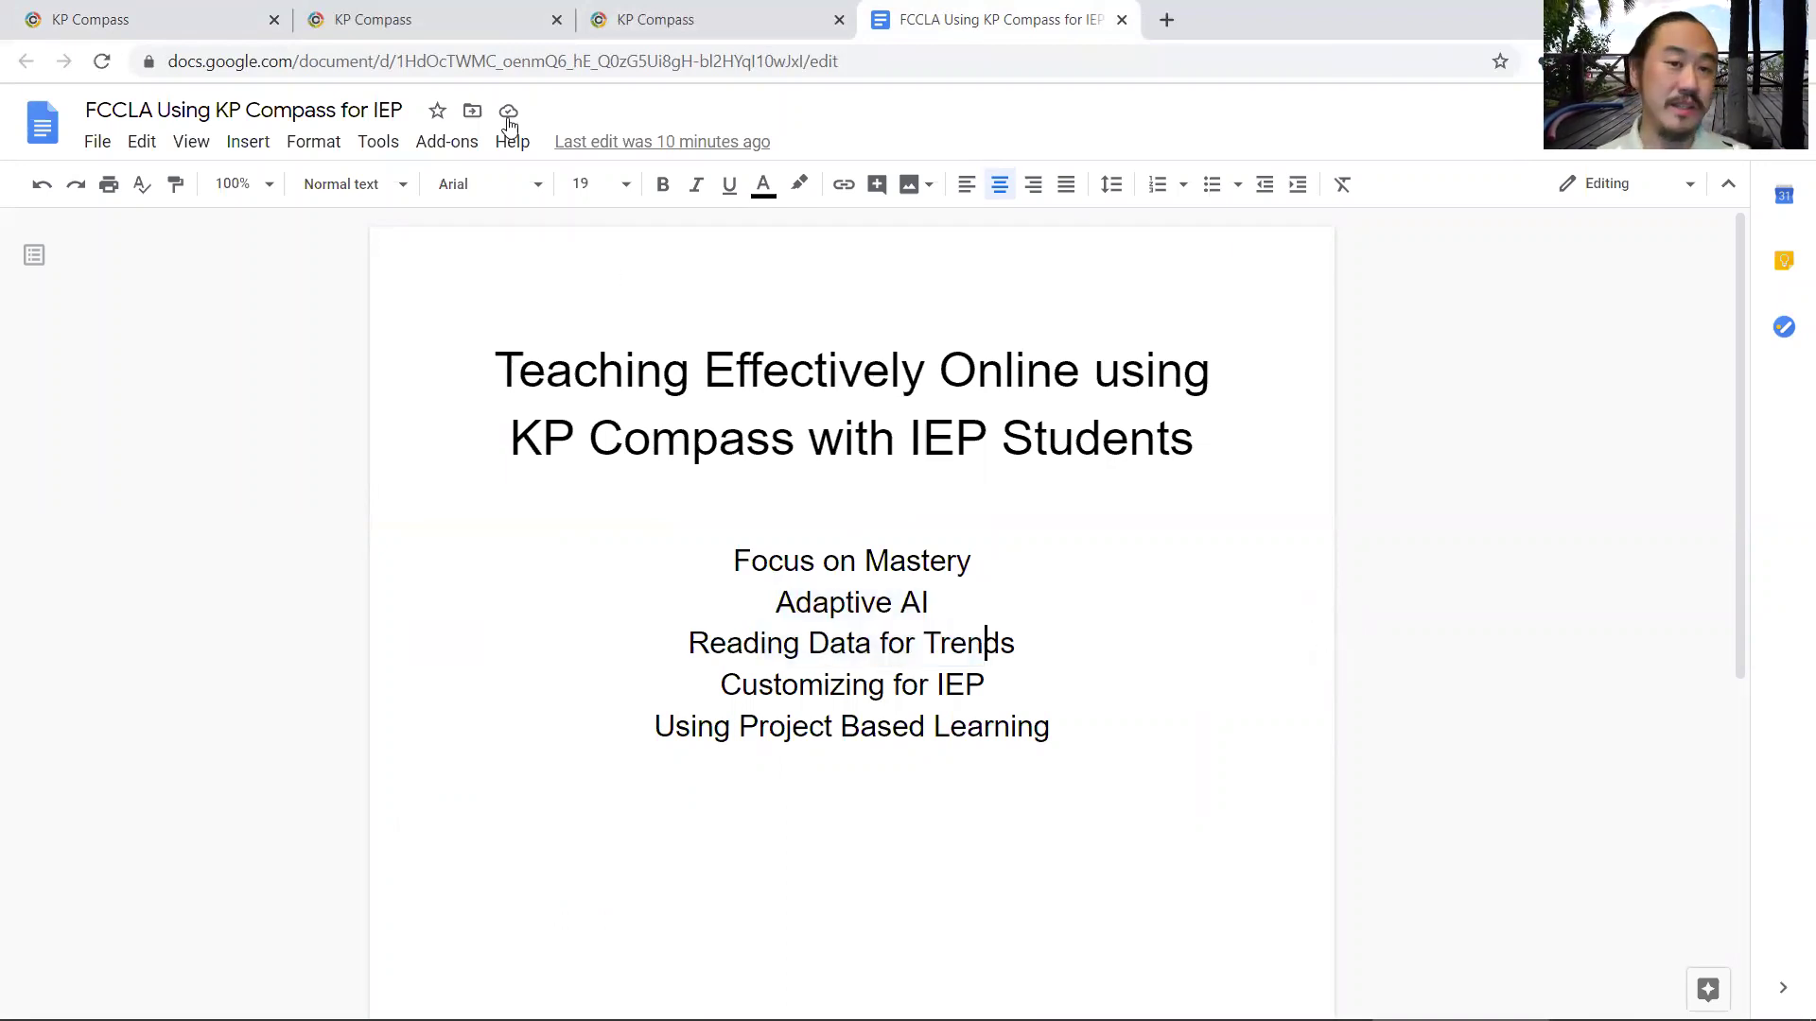
- Bring up the ServSafe Managers Practice Class grades table showing nine students' test averages
{"action": "left_click", "coordinate": [438, 11]}
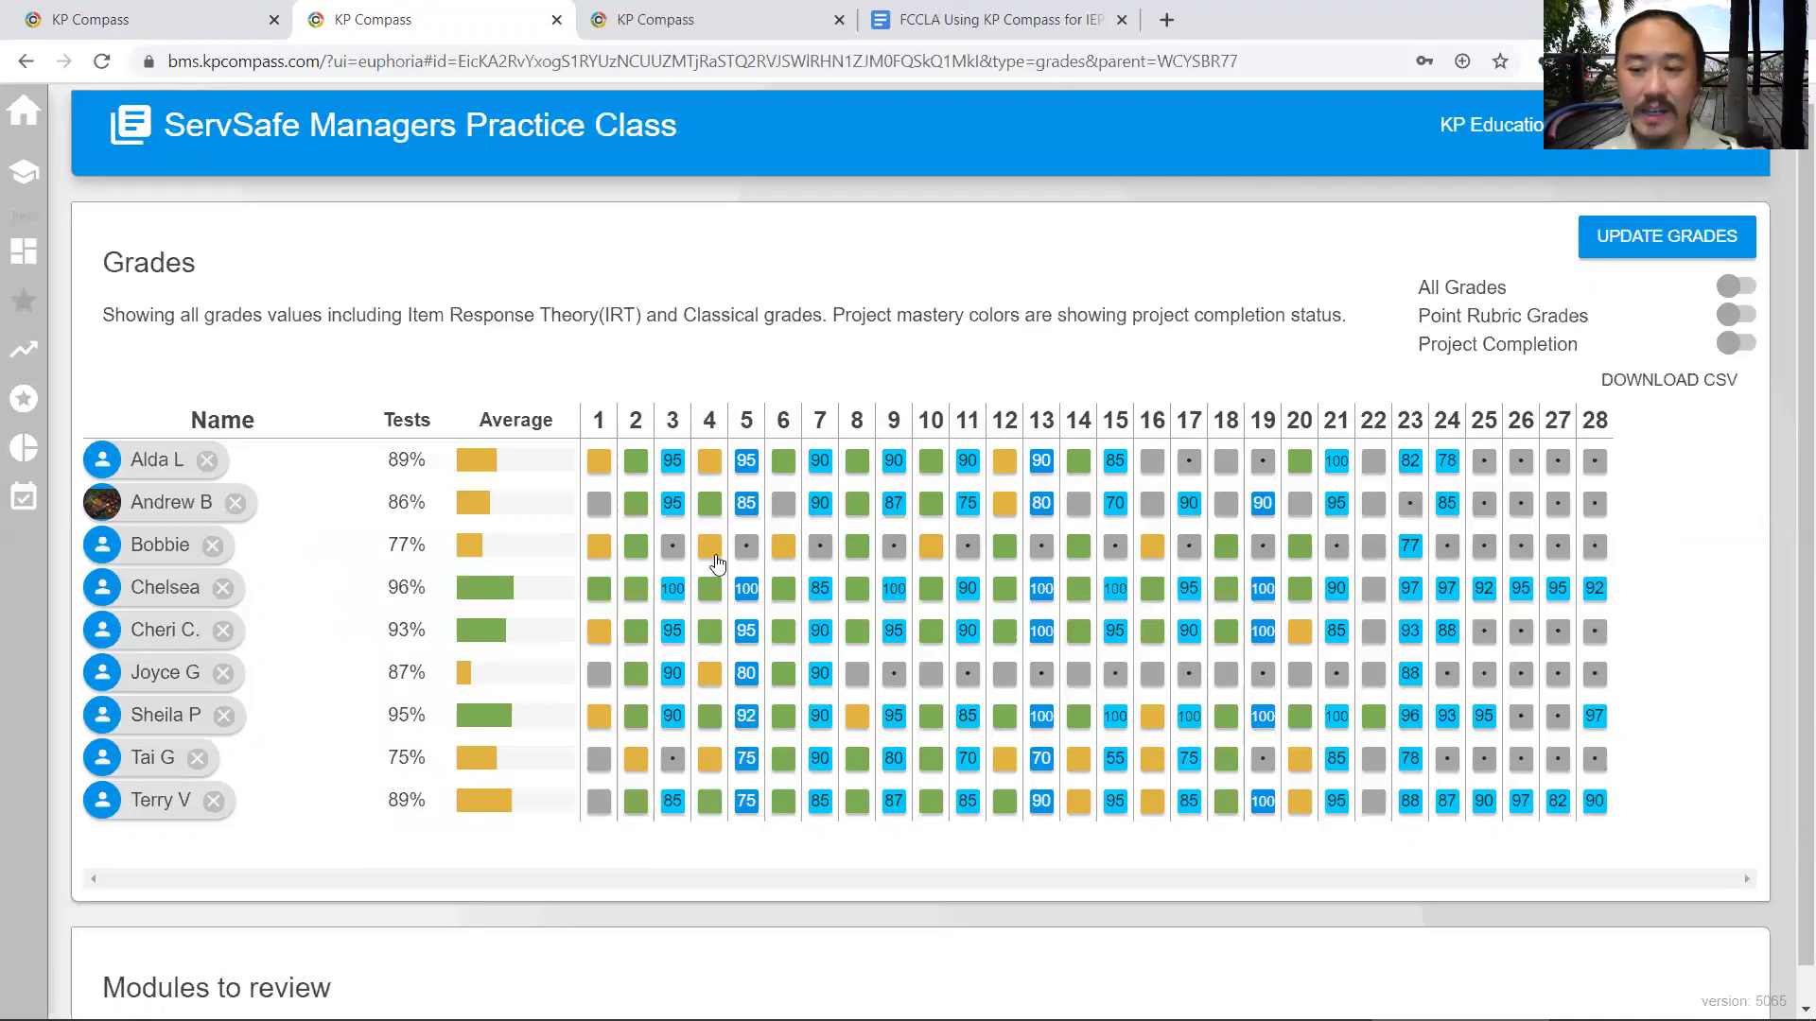
{"action": "mouse_move", "coordinate": [719, 550]}
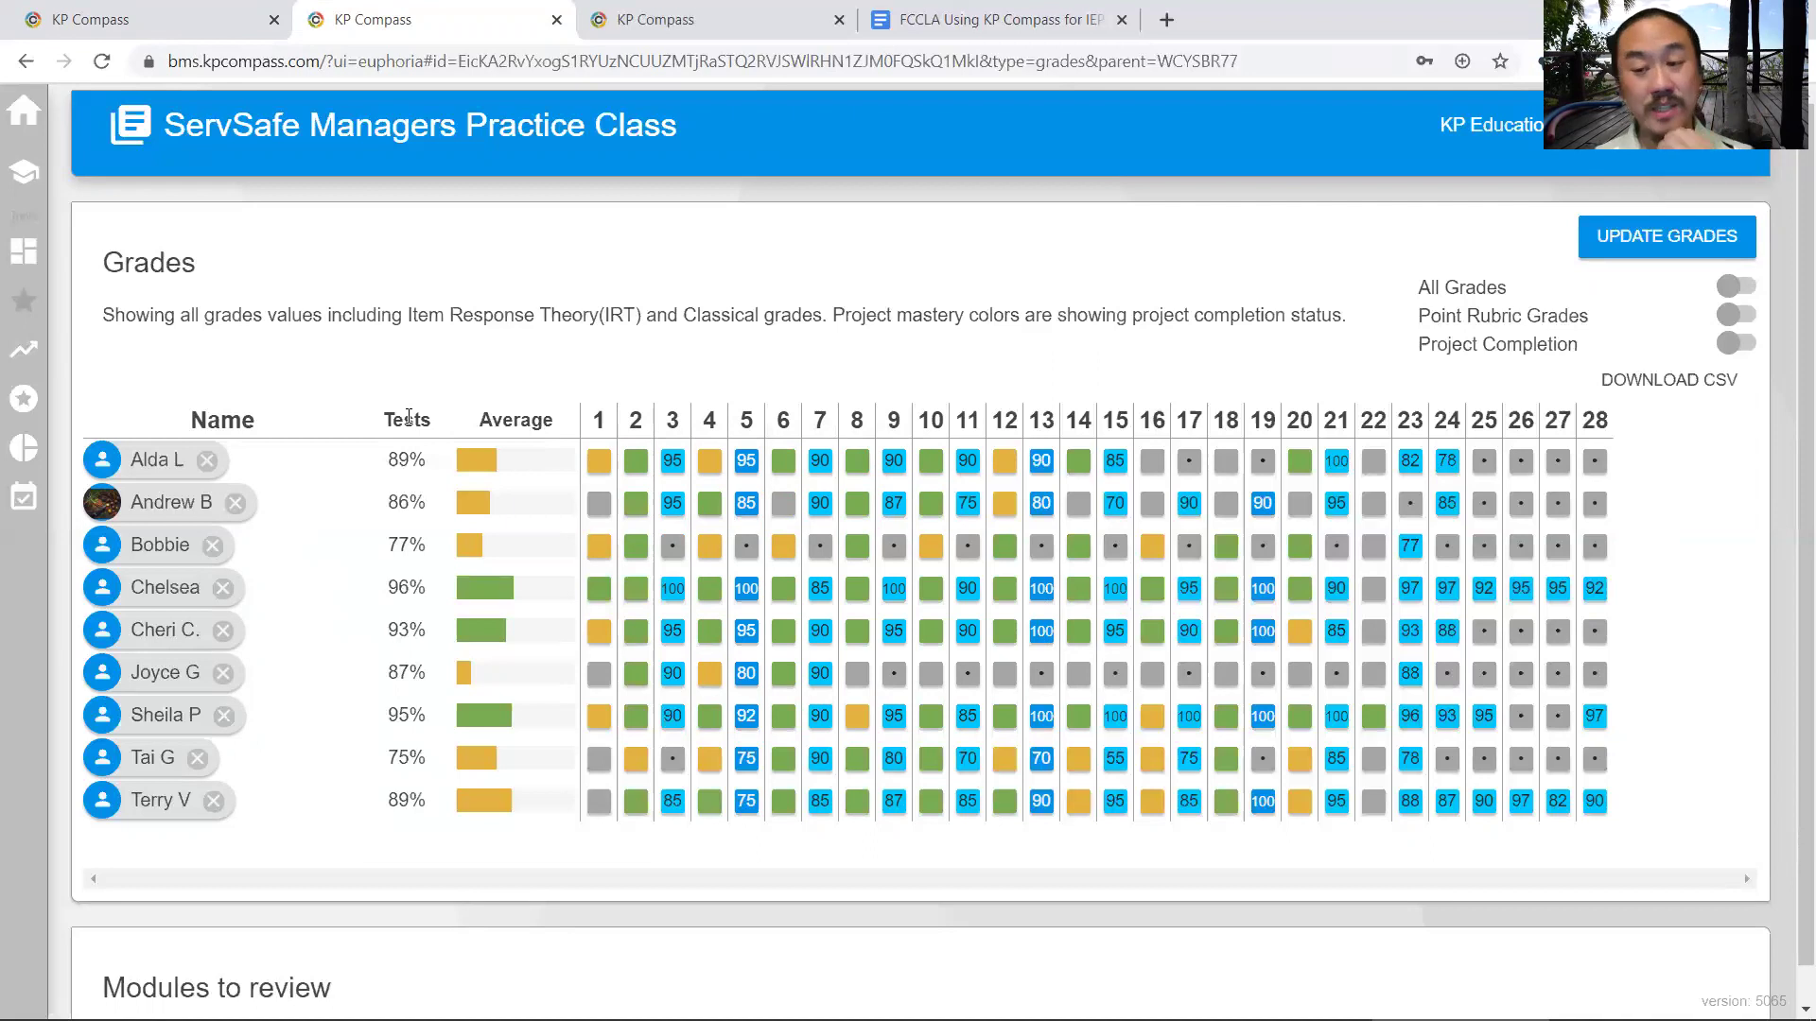
{"action": "left_click_drag", "start_coordinate": [407, 417], "coordinate": [515, 421]}
{"action": "left_click", "coordinate": [405, 446]}
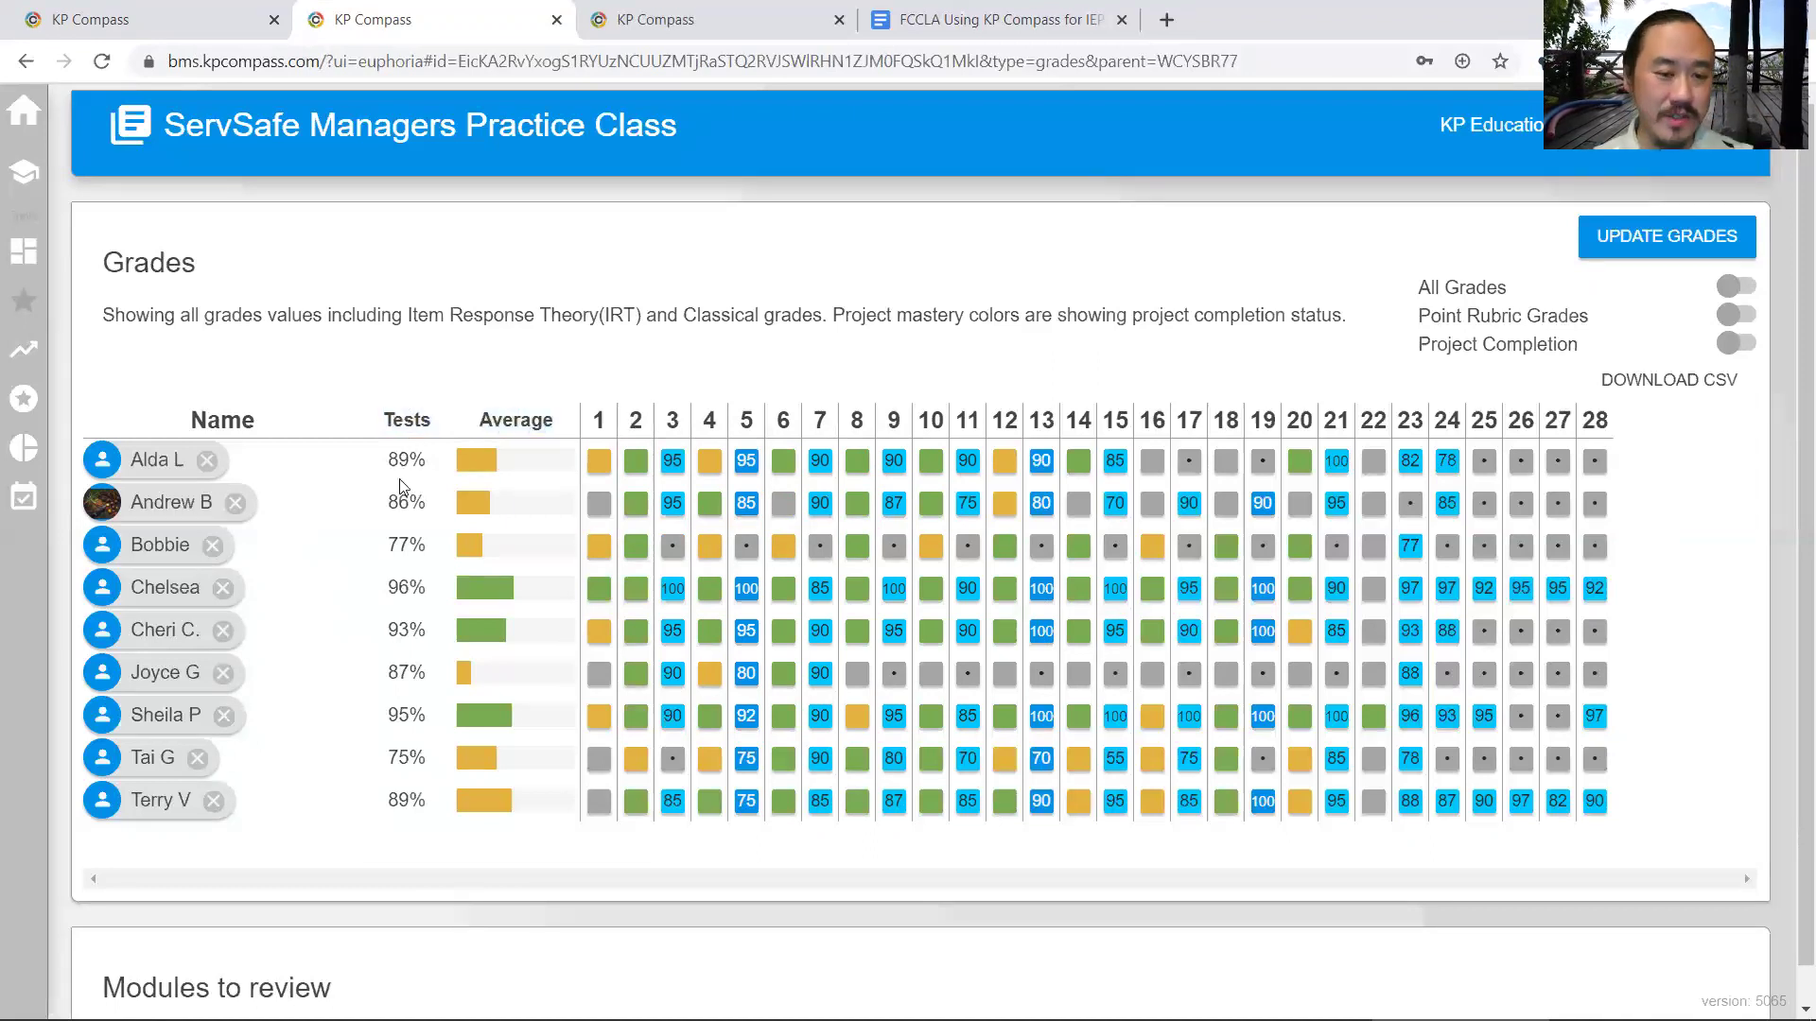
{"action": "double_click", "coordinate": [499, 417]}
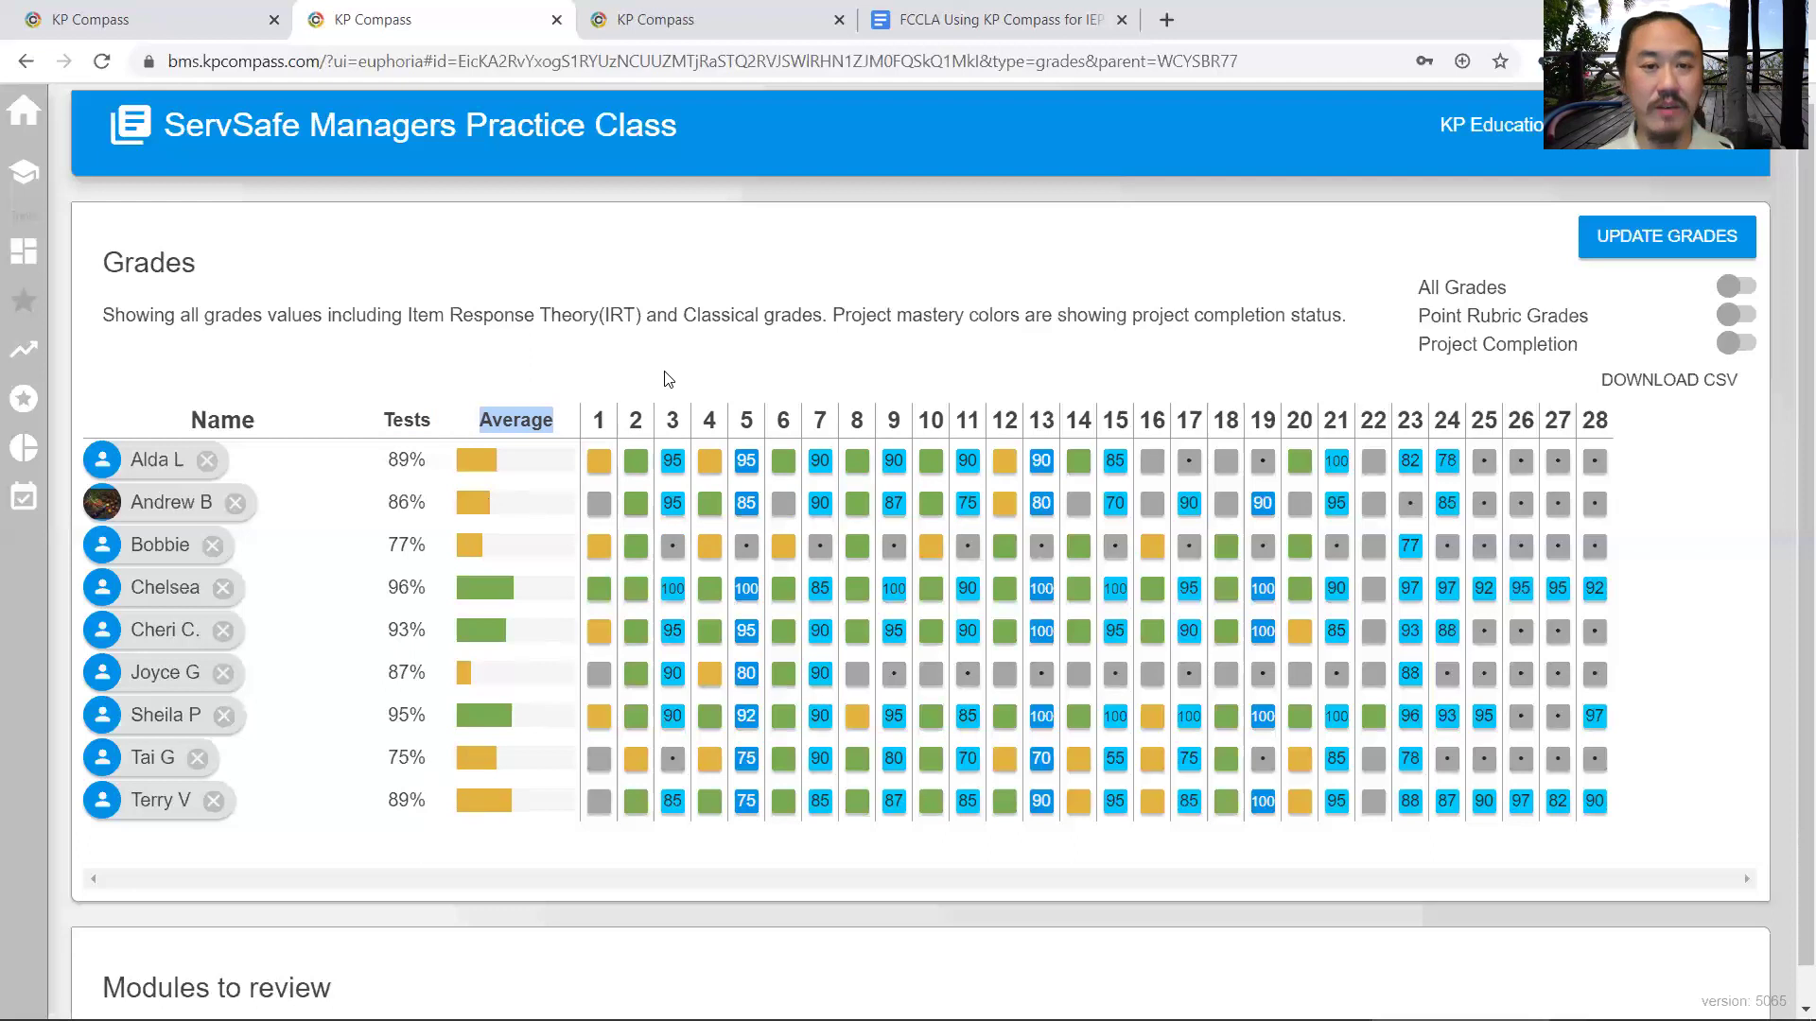
- Highlight Customizing for IEP in the agenda, then switch to the KP Compass course home page
{"action": "left_click", "coordinate": [942, 11]}
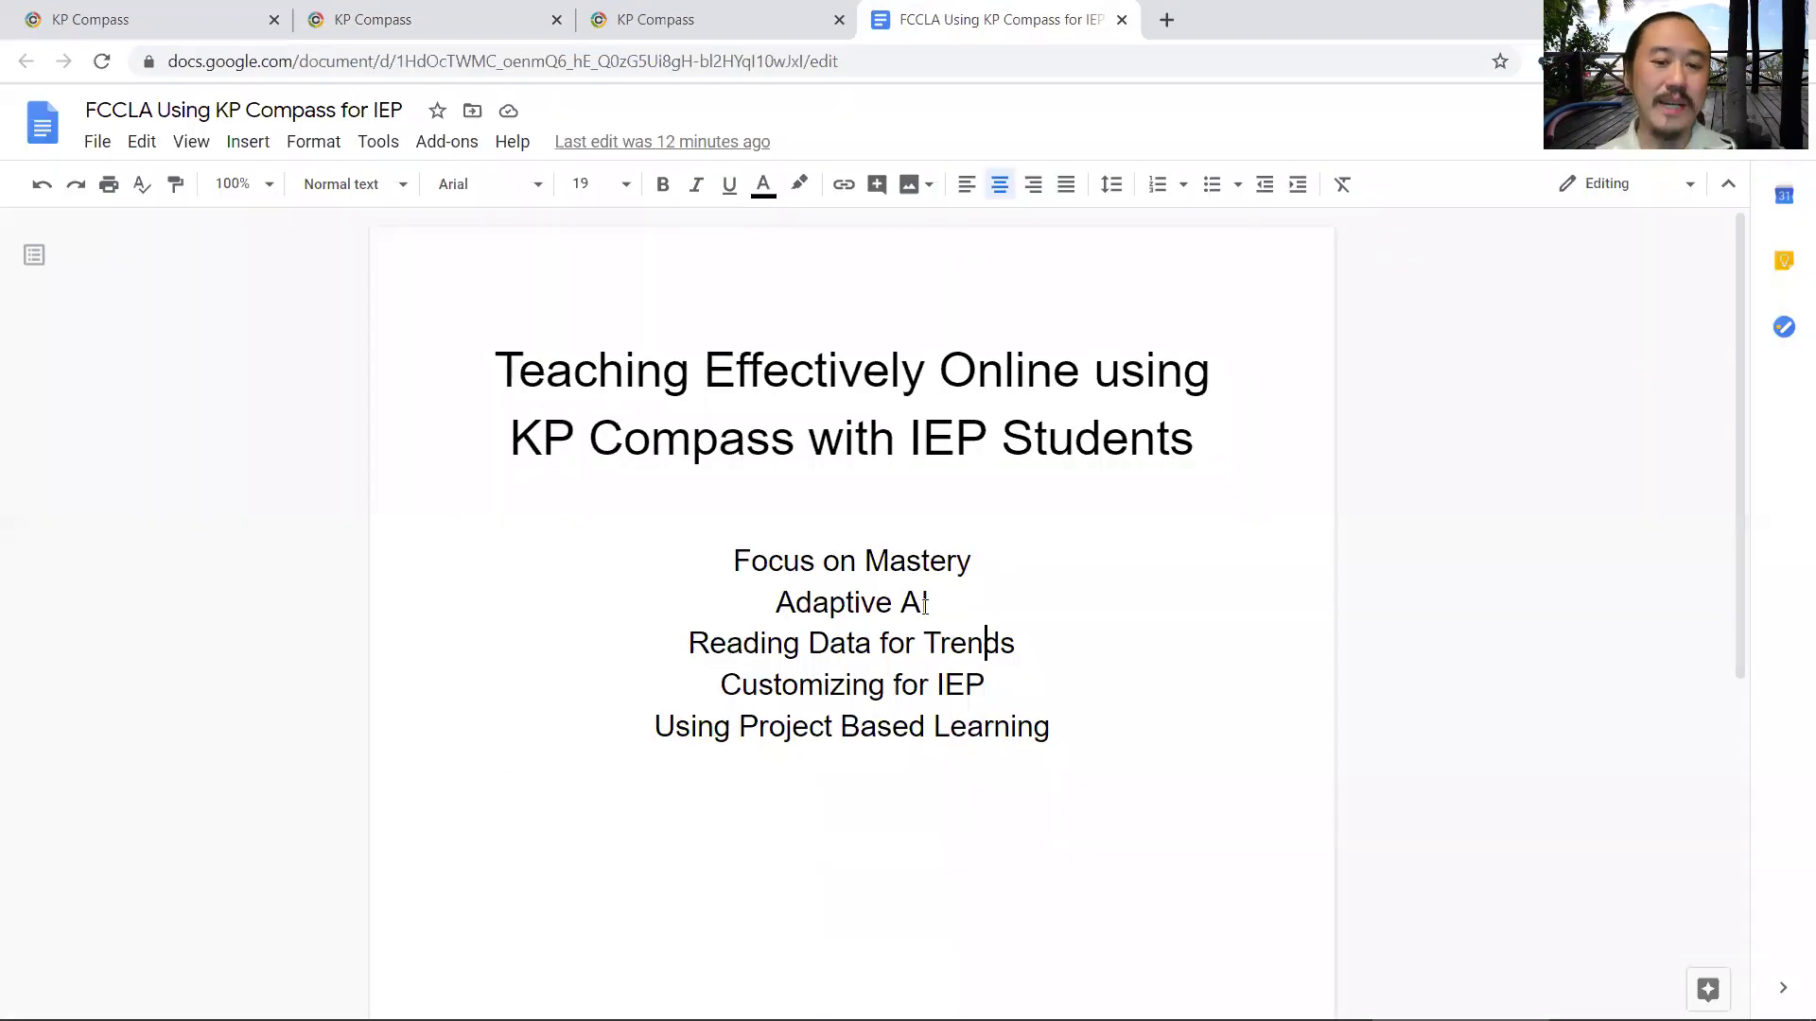
{"action": "double_click", "coordinate": [764, 700]}
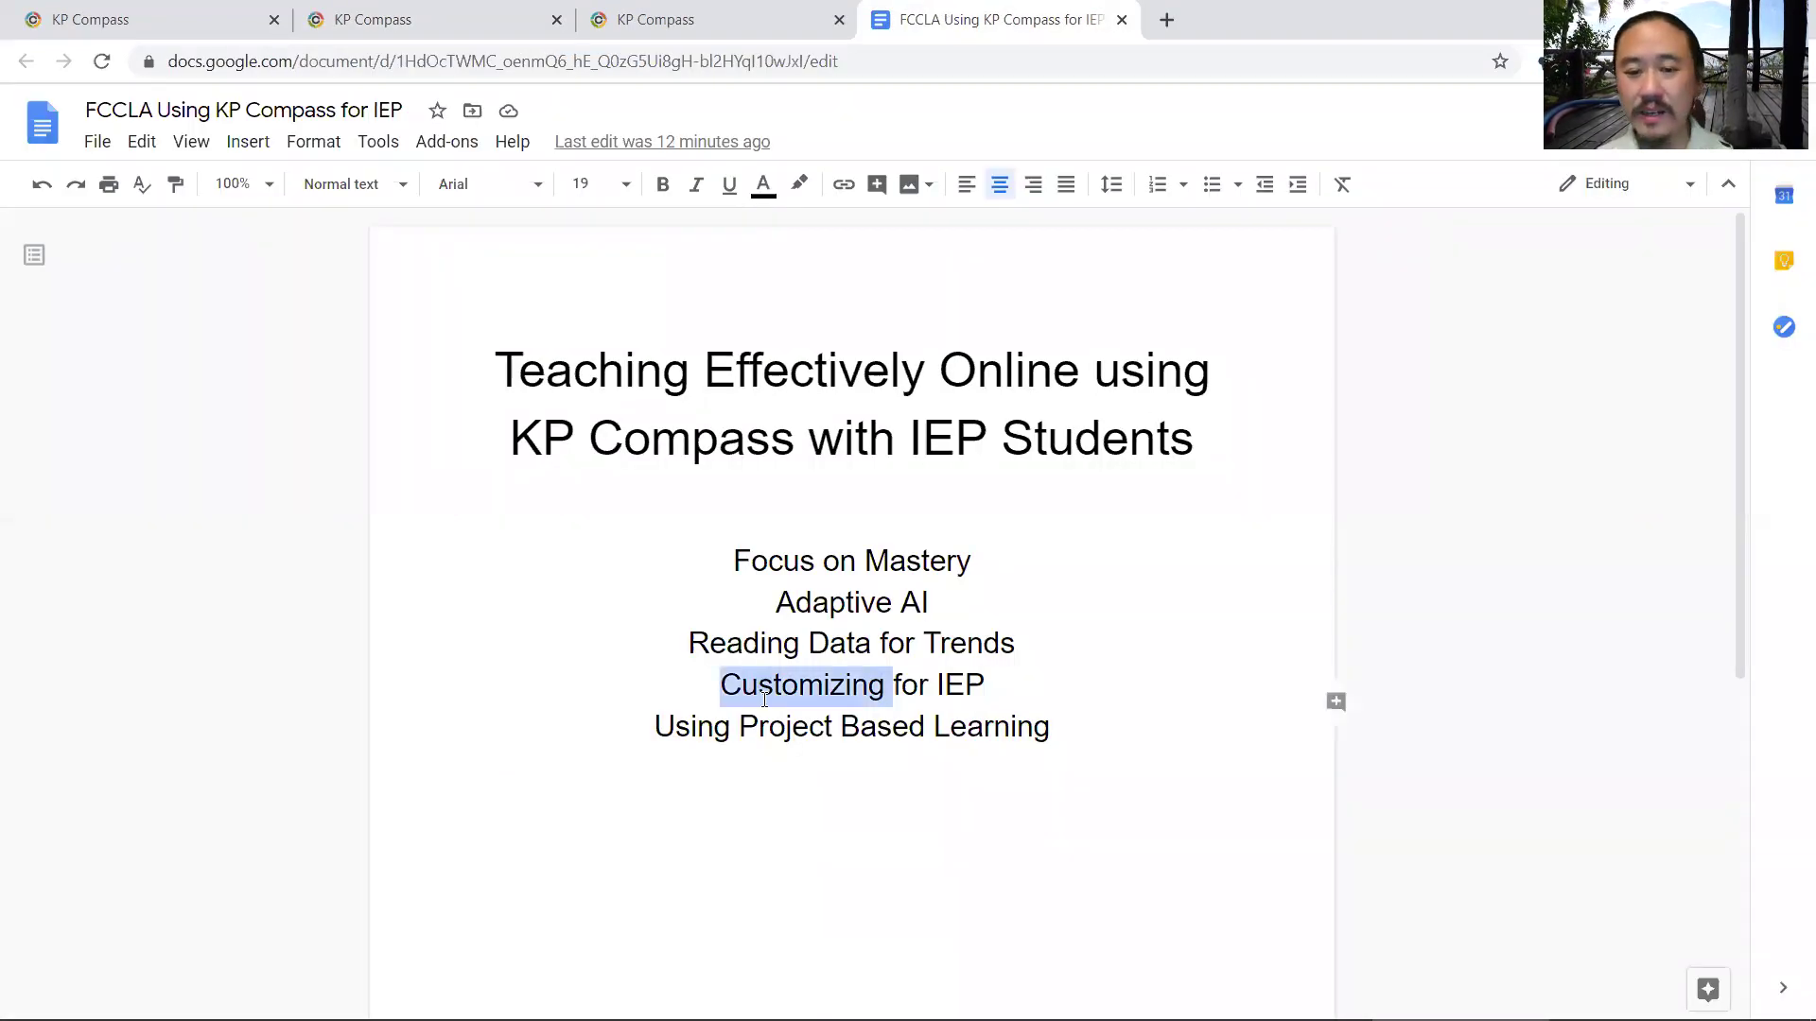
{"action": "left_click_drag", "start_coordinate": [764, 700], "coordinate": [983, 695]}
{"action": "left_click", "coordinate": [951, 724]}
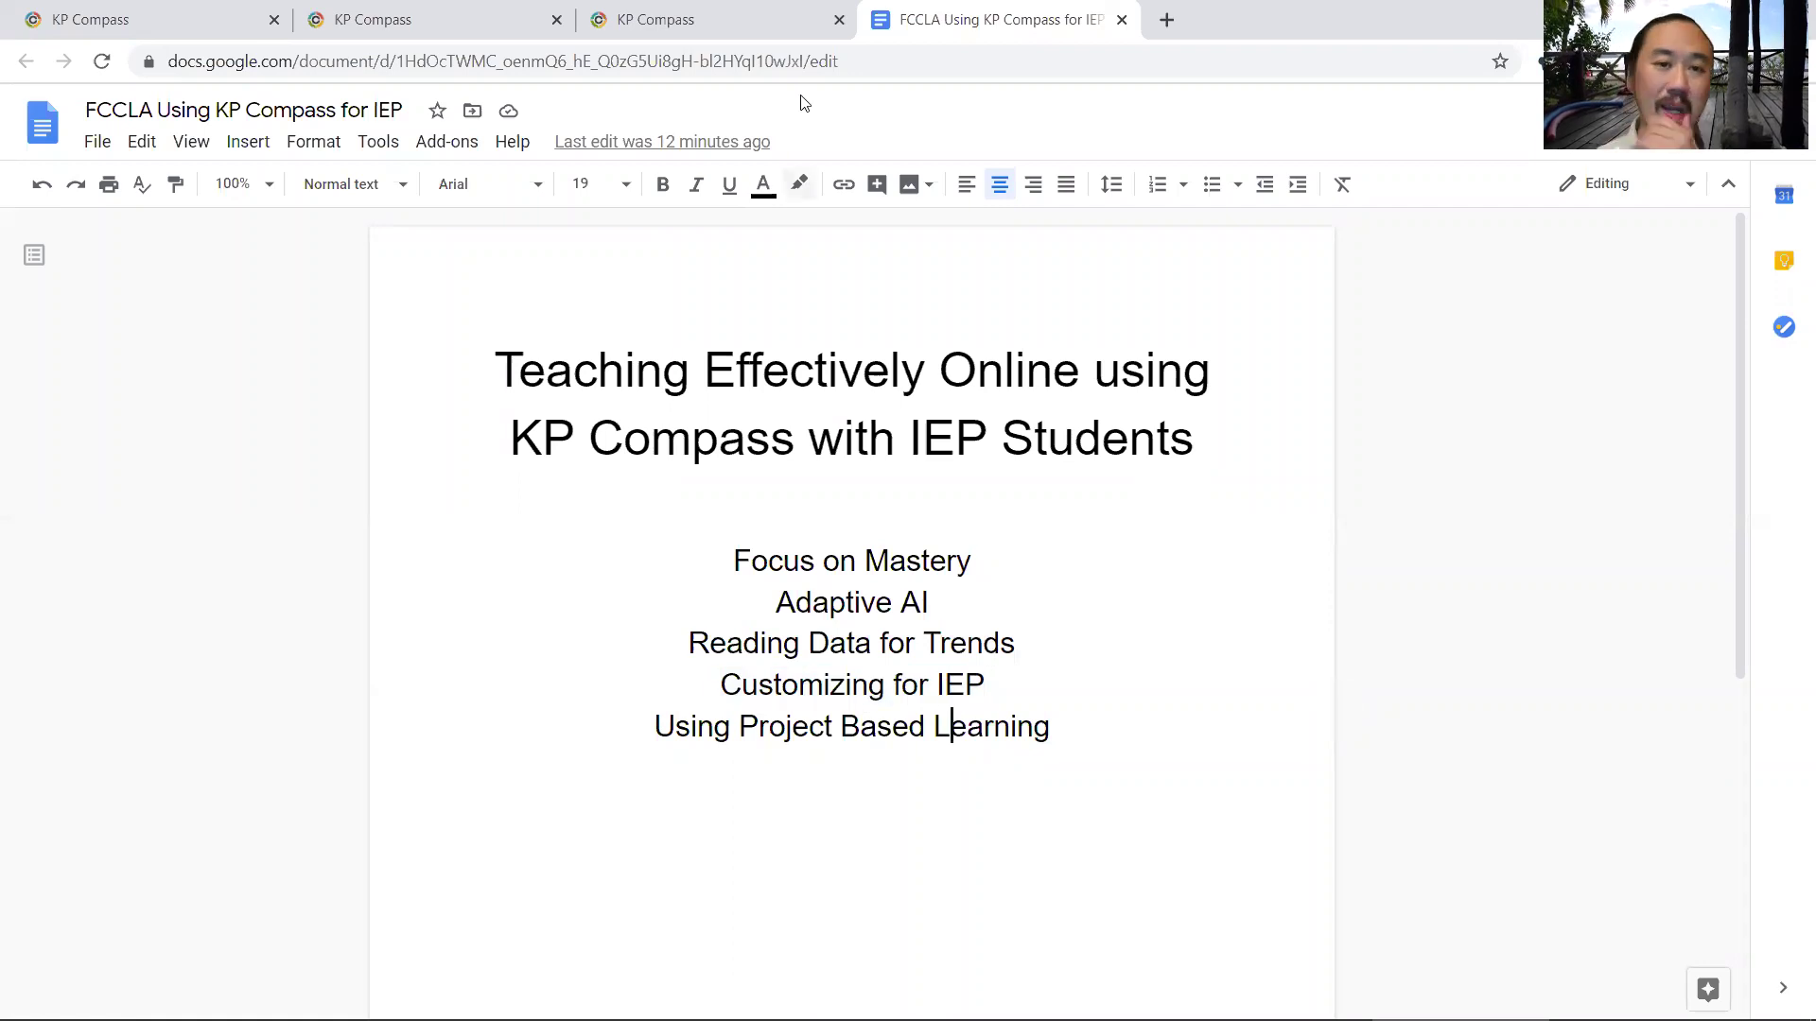
{"action": "left_click", "coordinate": [631, 13]}
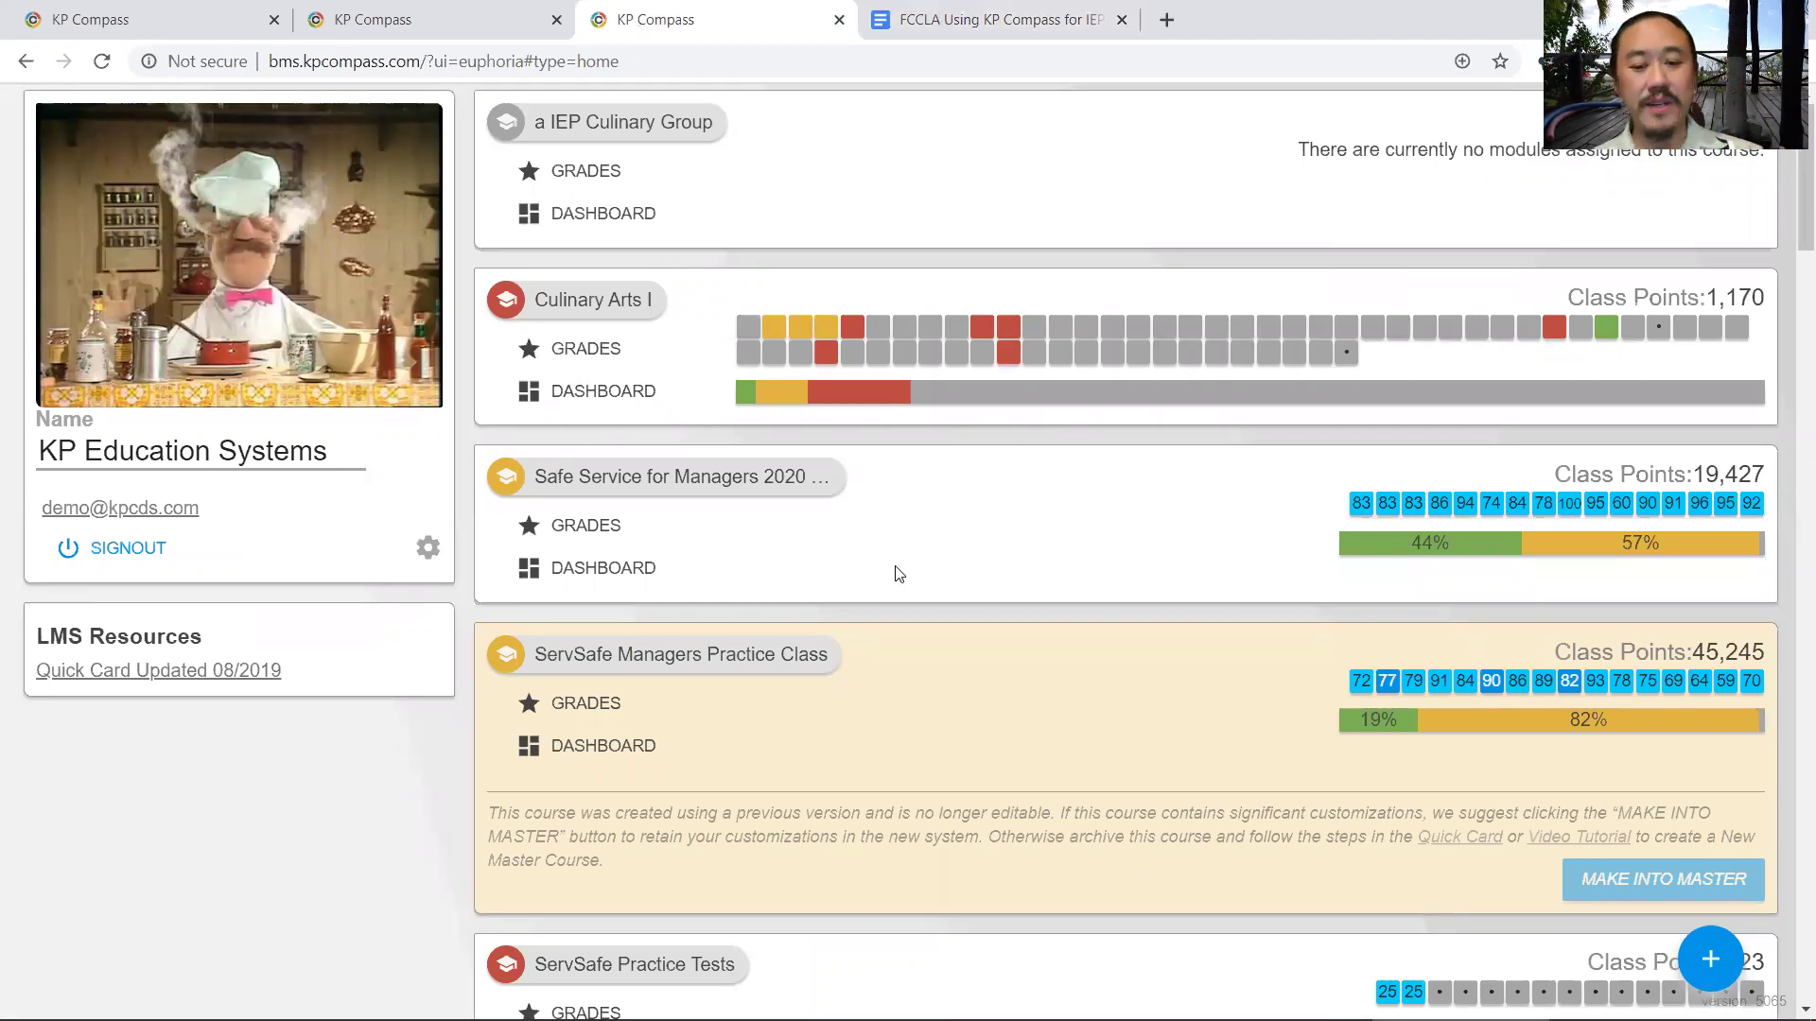
- Enable the Introduction to the Culinary Arts and Knife Skills units under Culinary Arts v9 and confirm saving
{"action": "scroll", "coordinate": [899, 574], "scroll_direction": "down", "scroll_amount": 6}
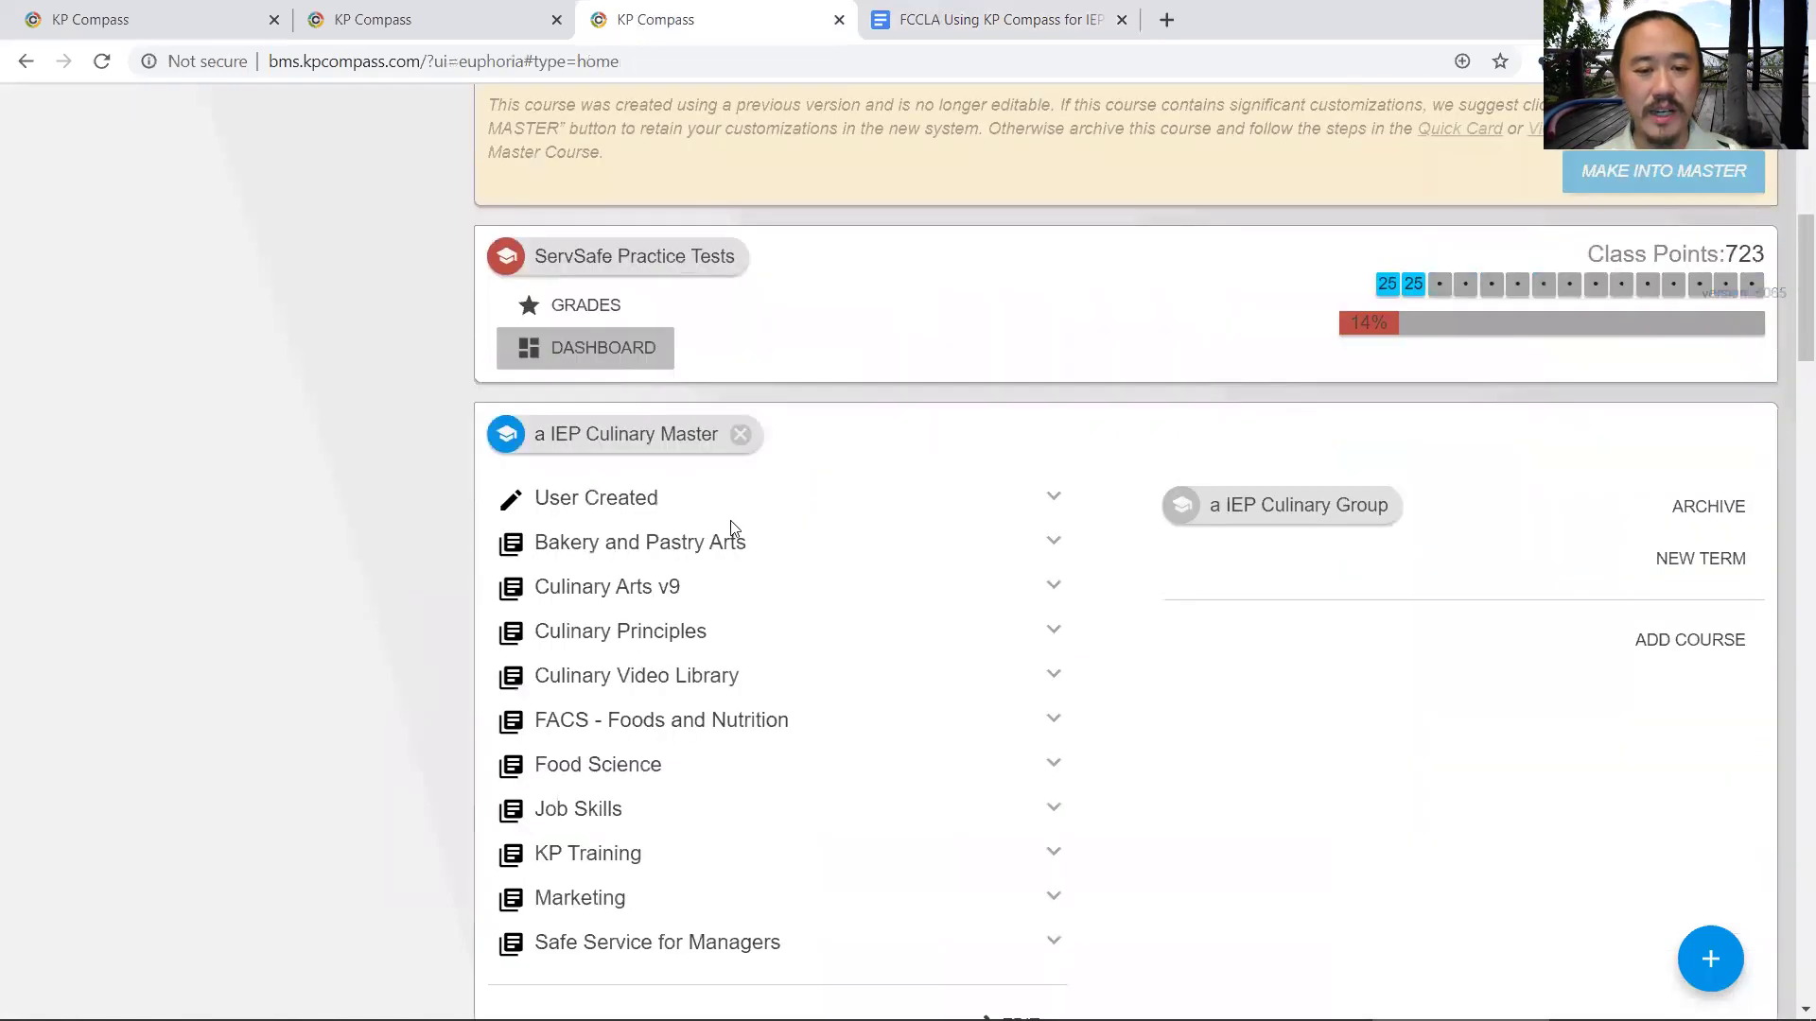
{"action": "left_click", "coordinate": [1055, 586]}
{"action": "scroll", "coordinate": [984, 600], "scroll_direction": "down", "scroll_amount": 2}
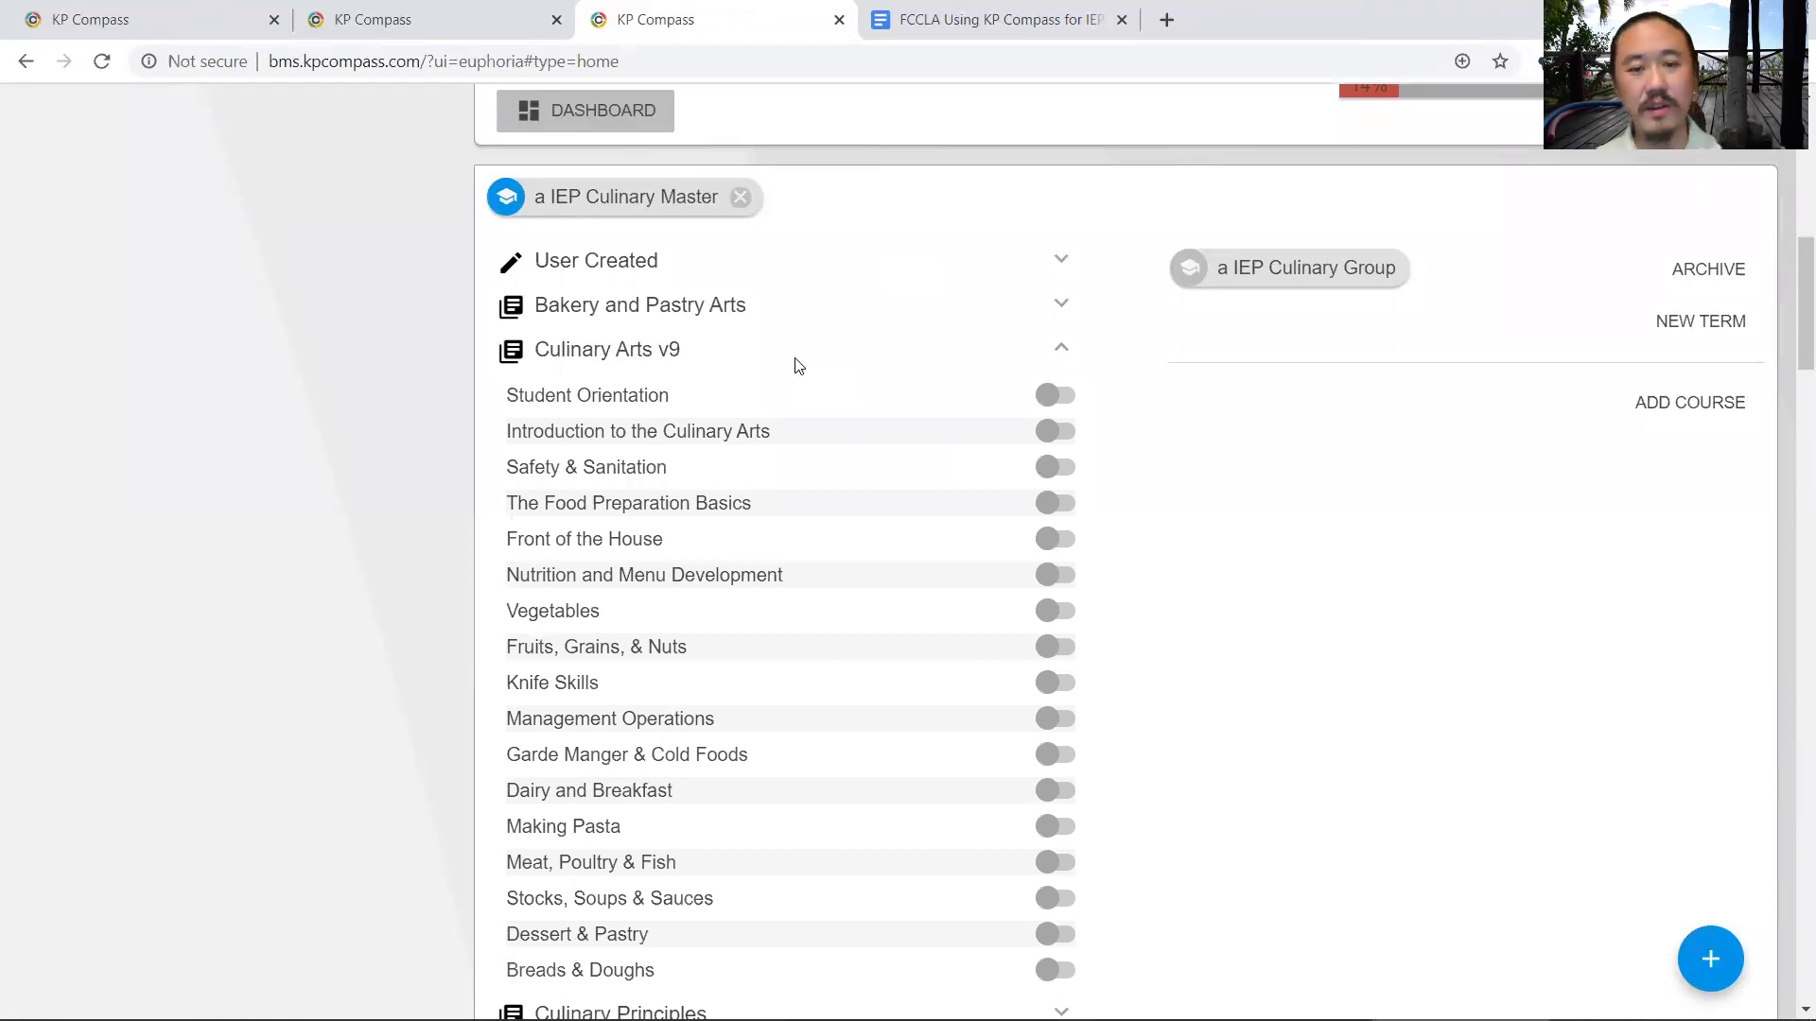
{"action": "left_click", "coordinate": [1048, 432]}
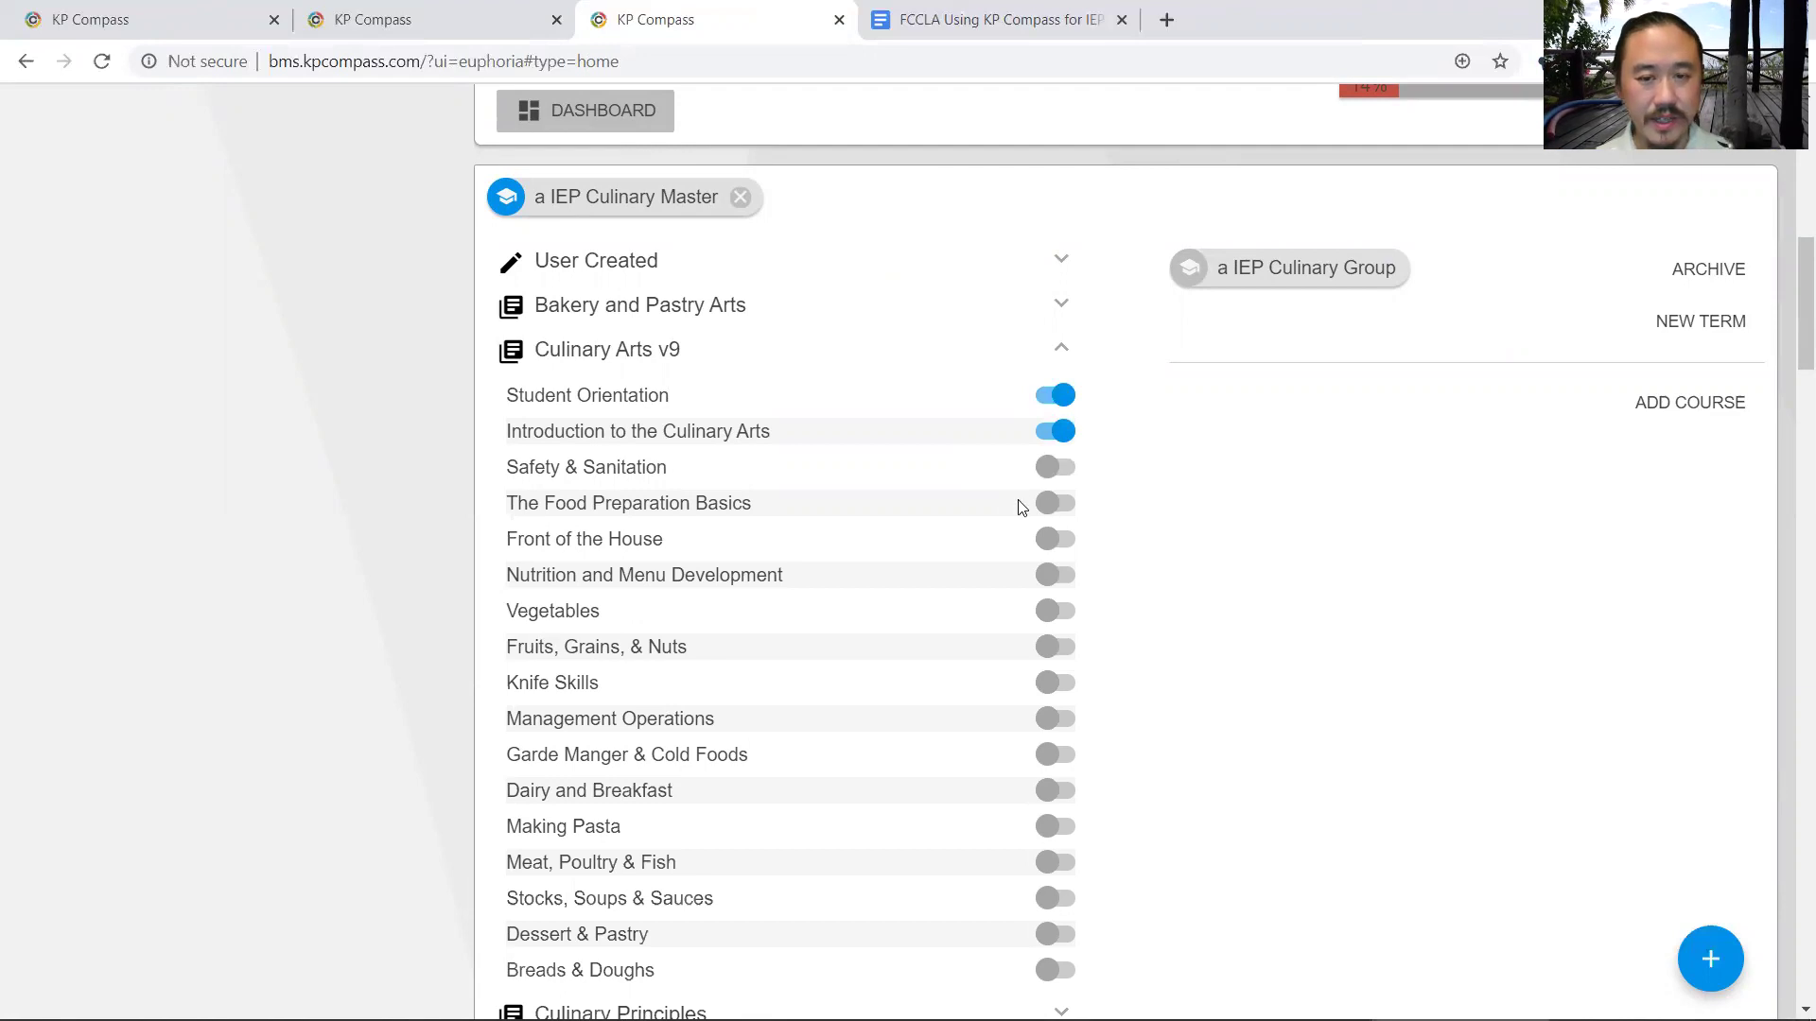
{"action": "left_click", "coordinate": [1056, 677]}
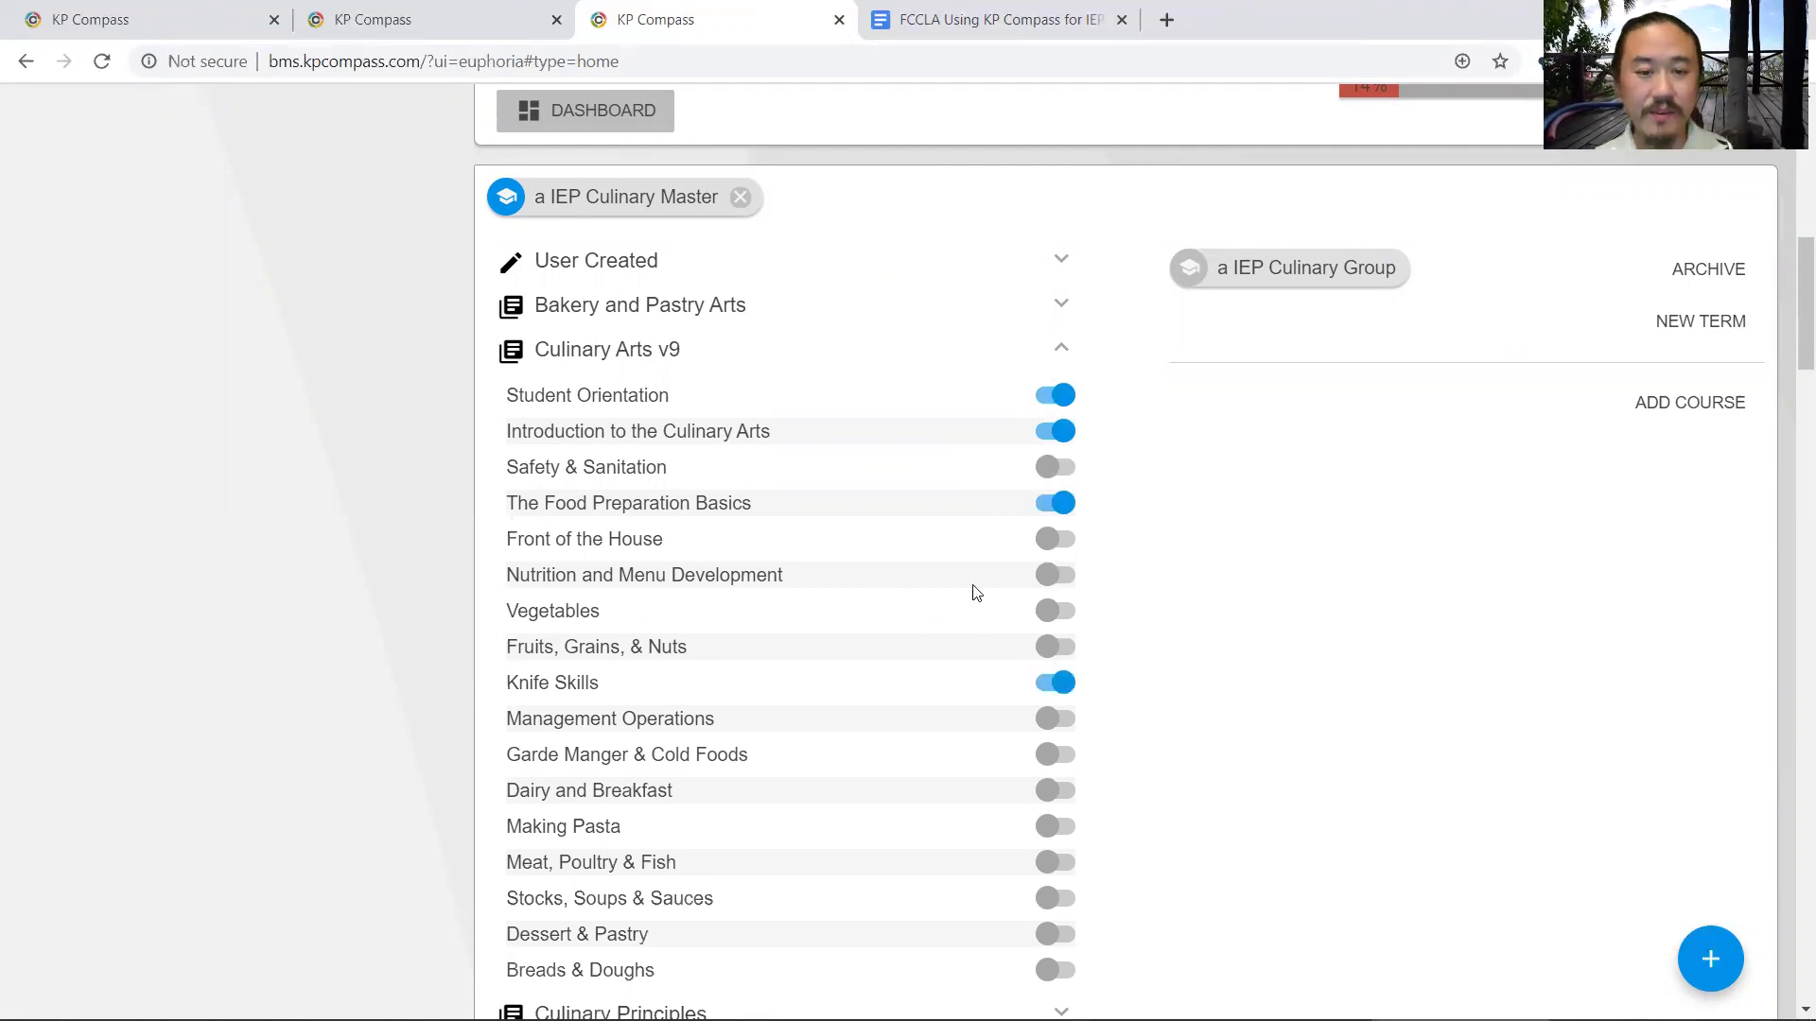
{"action": "scroll", "coordinate": [942, 634], "scroll_direction": "down", "scroll_amount": 6}
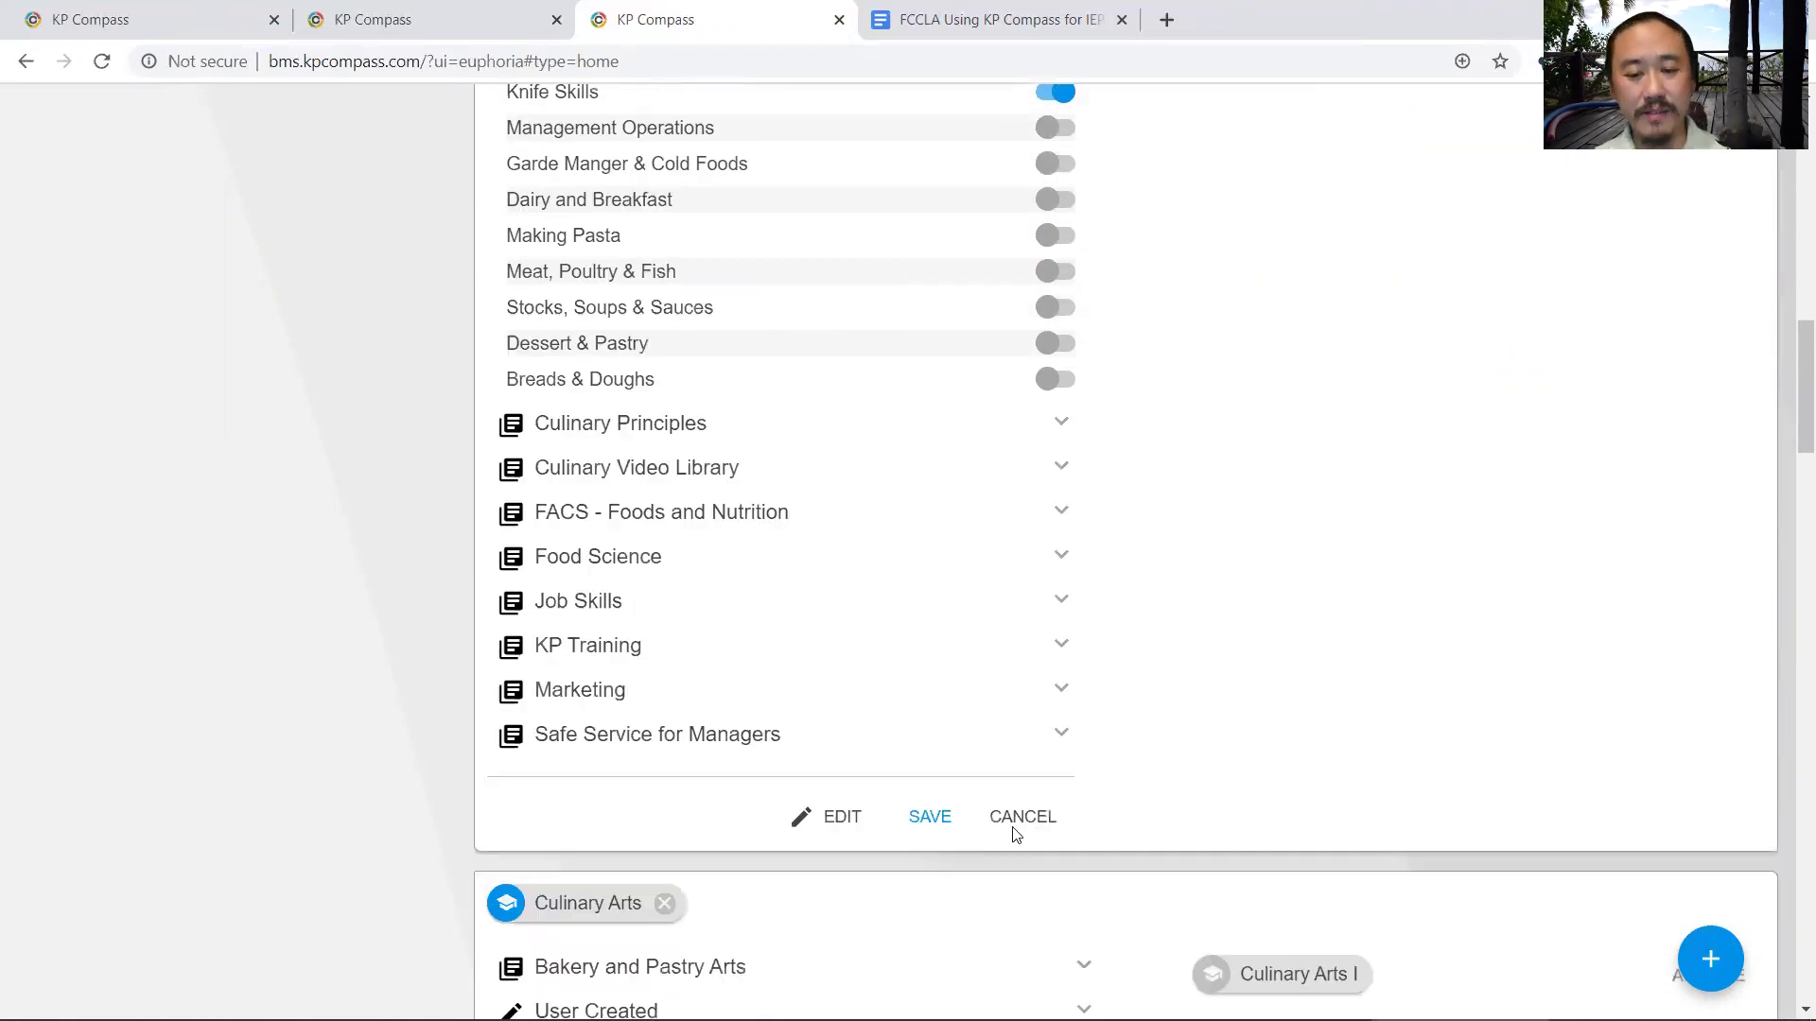
{"action": "left_click", "coordinate": [941, 840]}
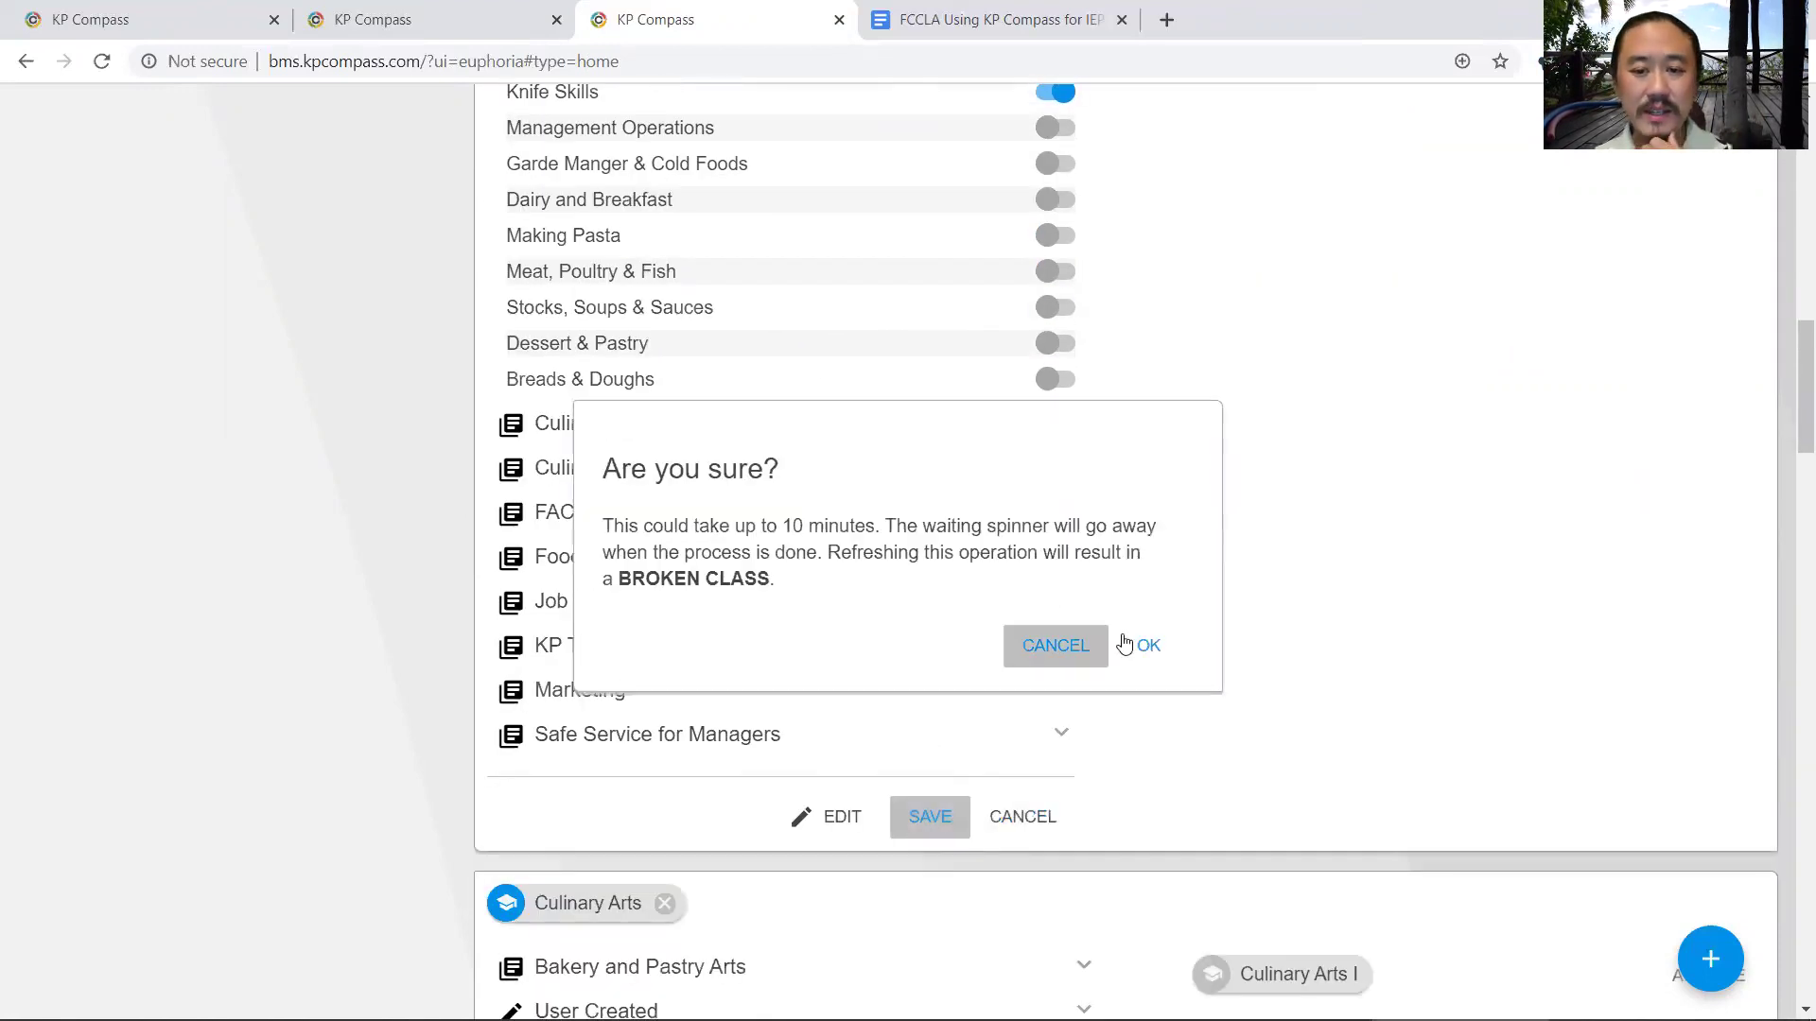
{"action": "left_click", "coordinate": [1147, 645]}
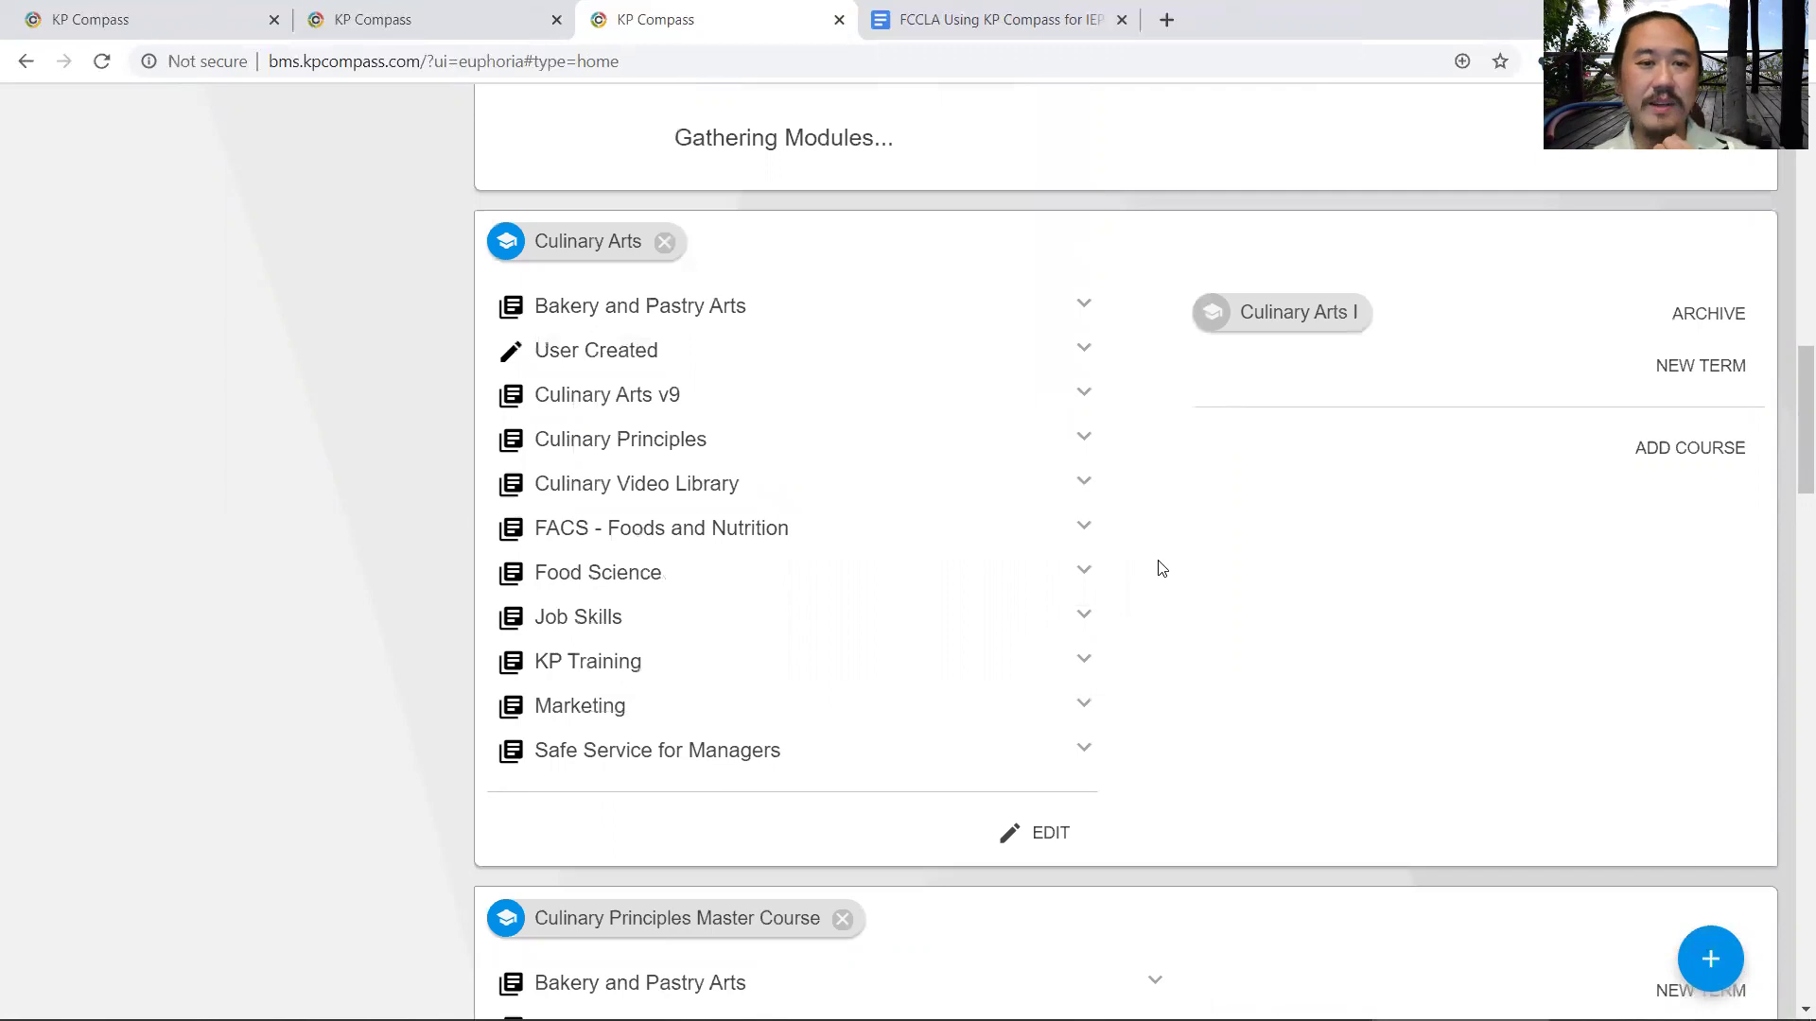
- In the IEP Culinary Master course, move Knife Skills above The Food Preparation Basics and save the order
{"action": "scroll", "coordinate": [1103, 604], "scroll_direction": "up", "scroll_amount": 4}
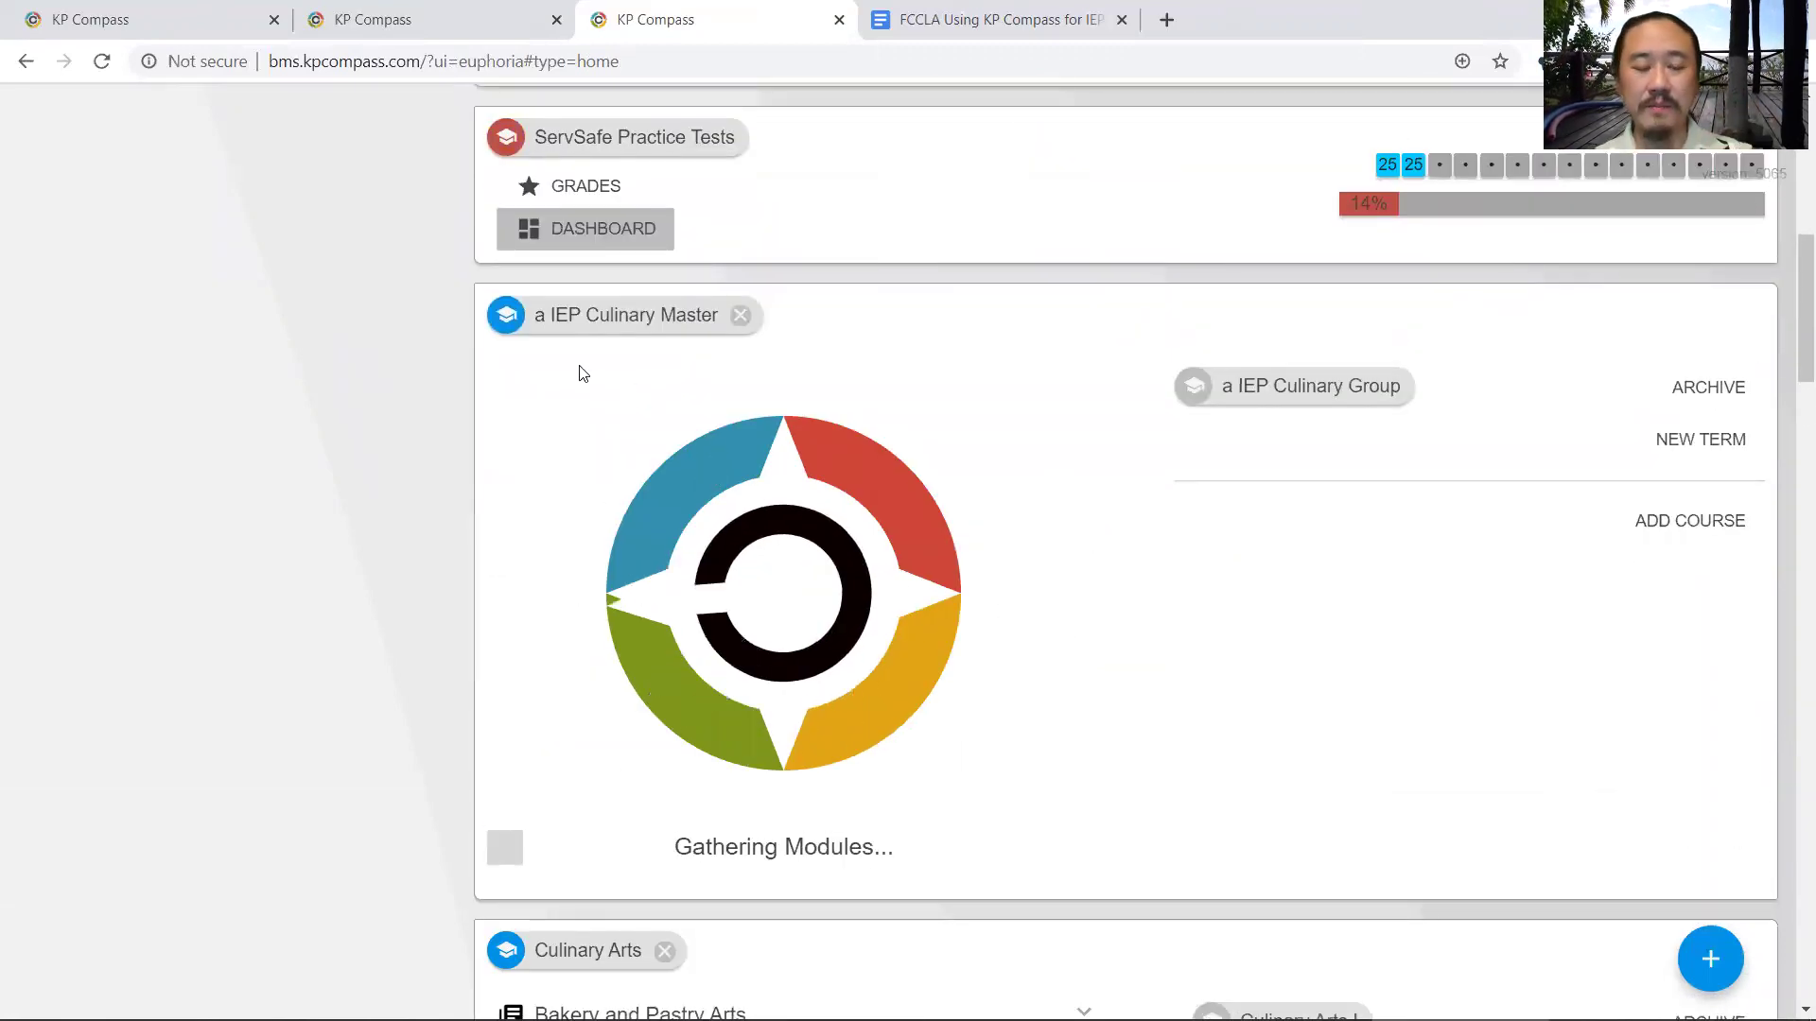
{"action": "left_click", "coordinate": [506, 320]}
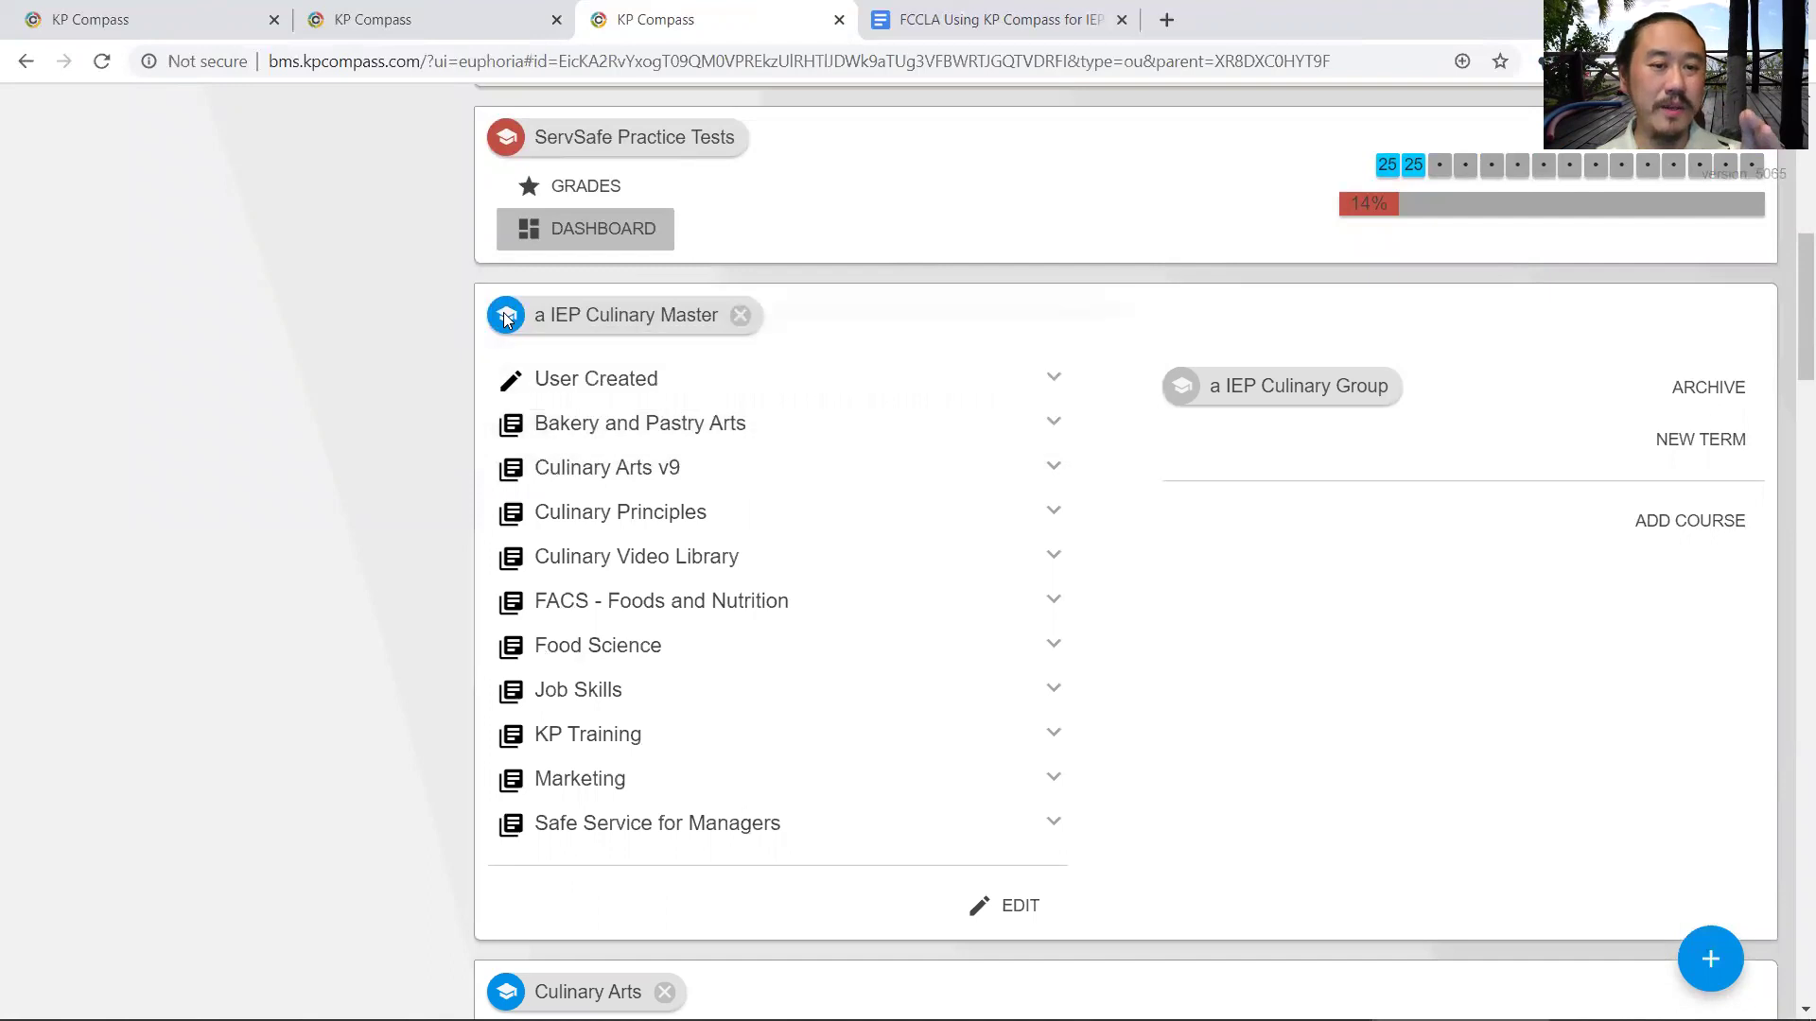
{"action": "left_click_drag", "start_coordinate": [640, 472], "coordinate": [641, 418]}
{"action": "left_click", "coordinate": [614, 547]}
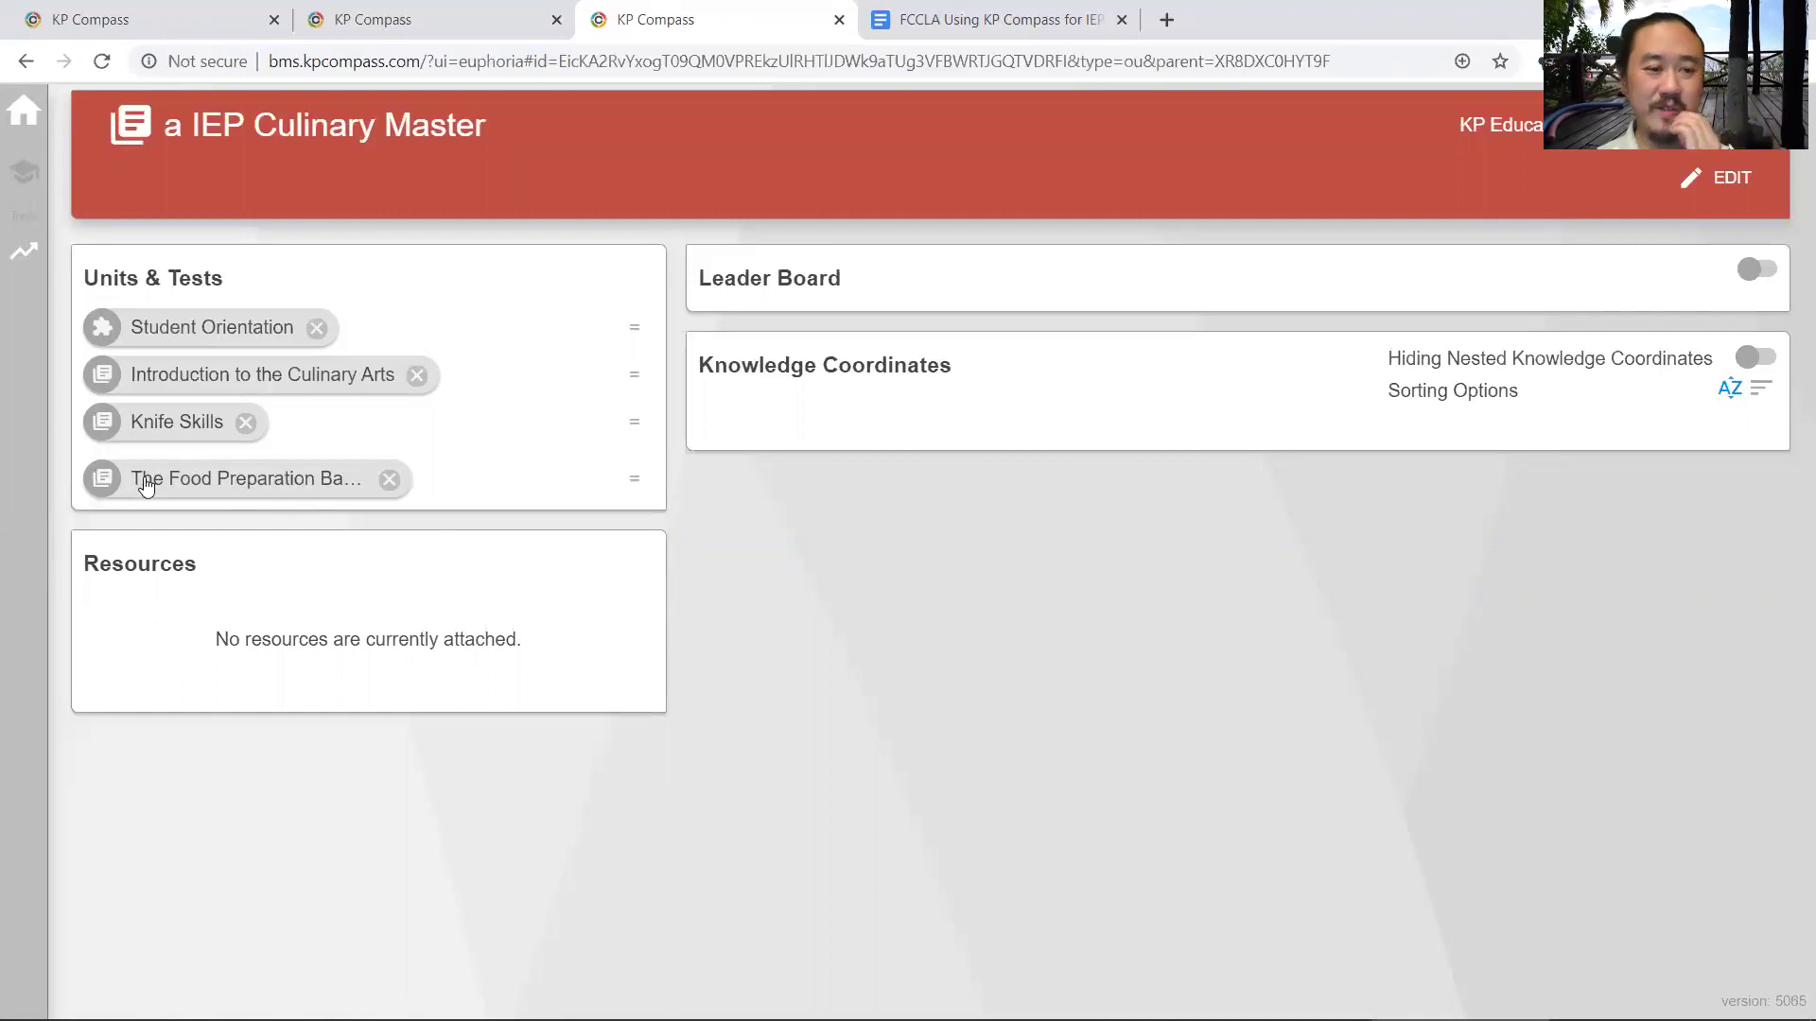
- Open The Food Preparation Basics and mark Calculating Costs and Flavors, Herbs, and Spices for removal
{"action": "left_click", "coordinate": [180, 473]}
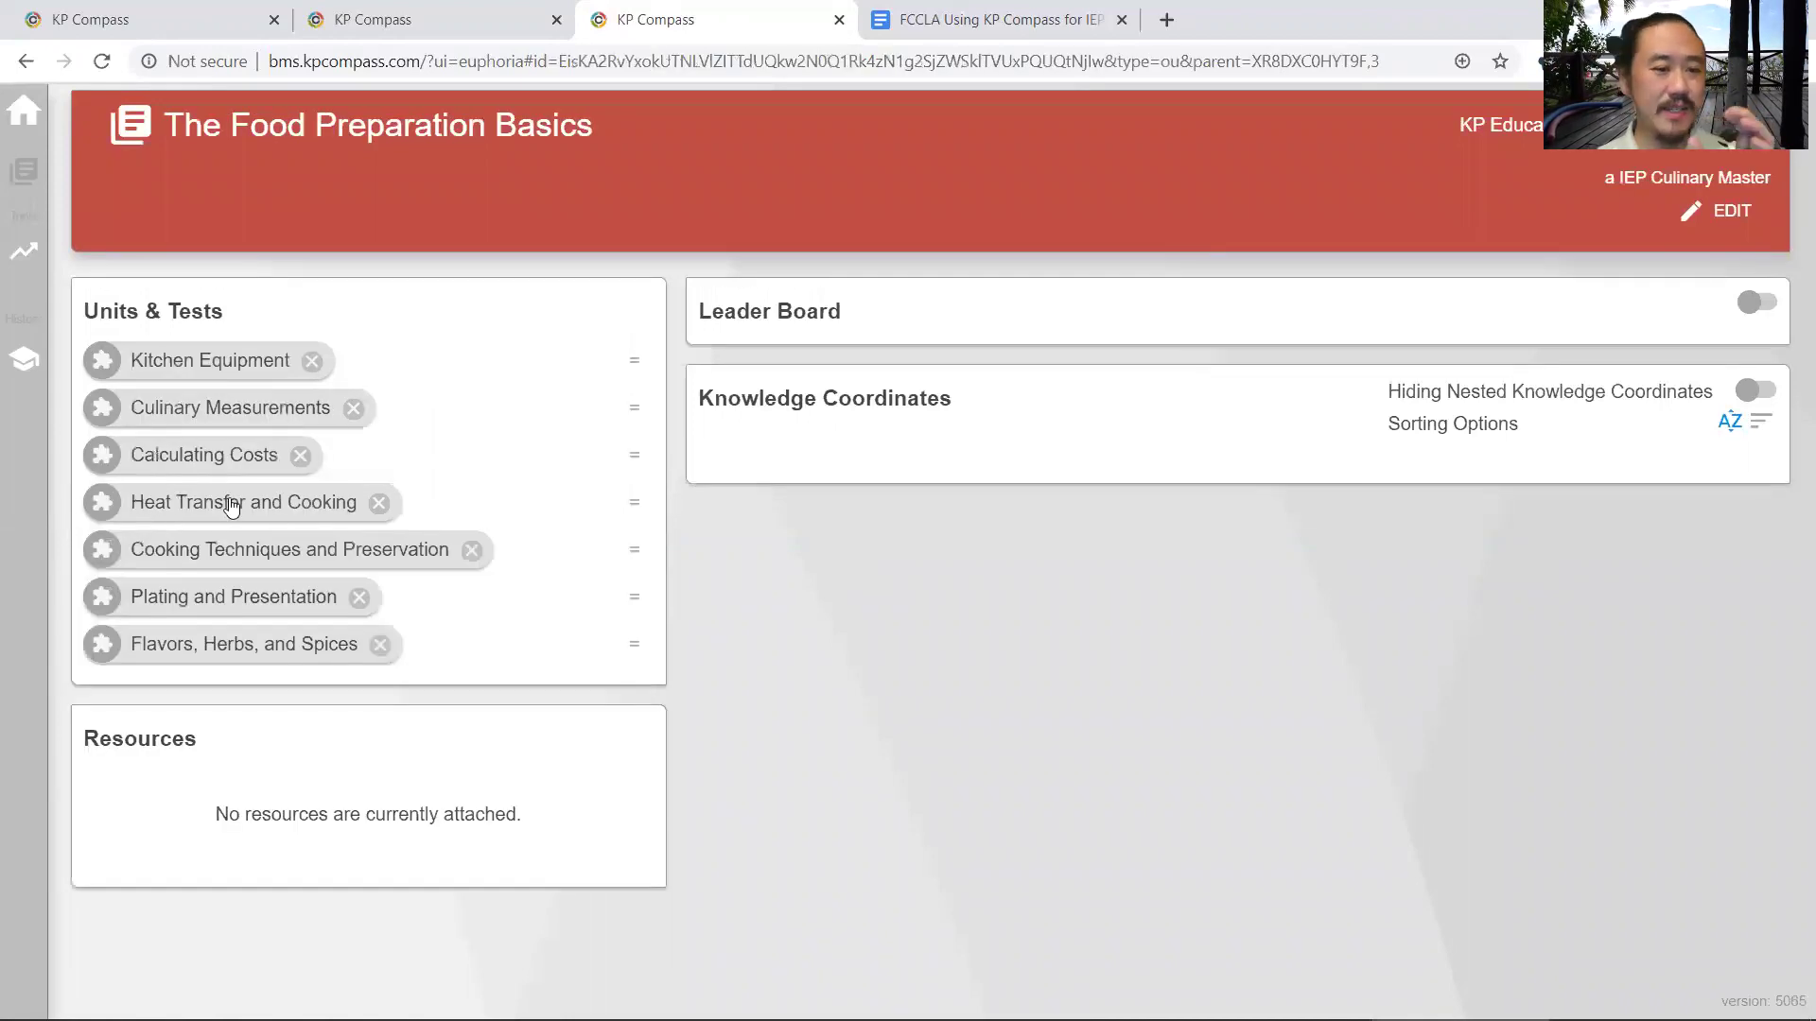
{"action": "left_click", "coordinate": [301, 461]}
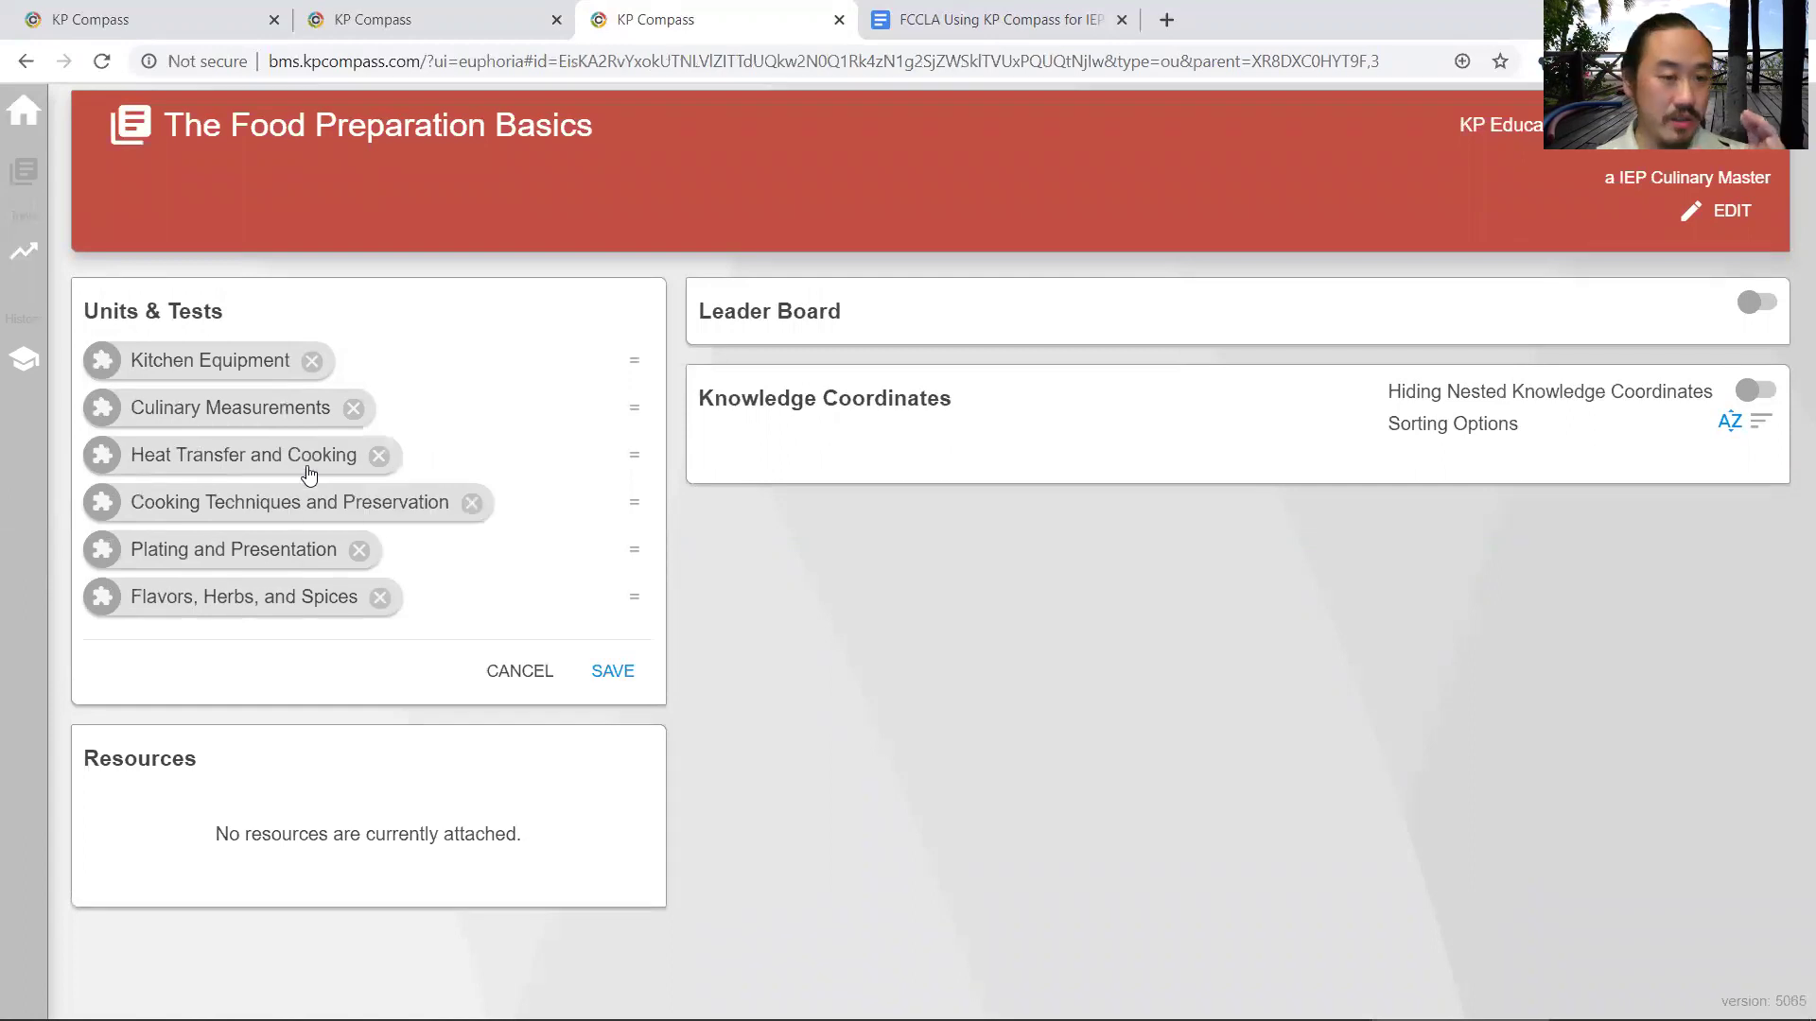
{"action": "left_click", "coordinate": [378, 596]}
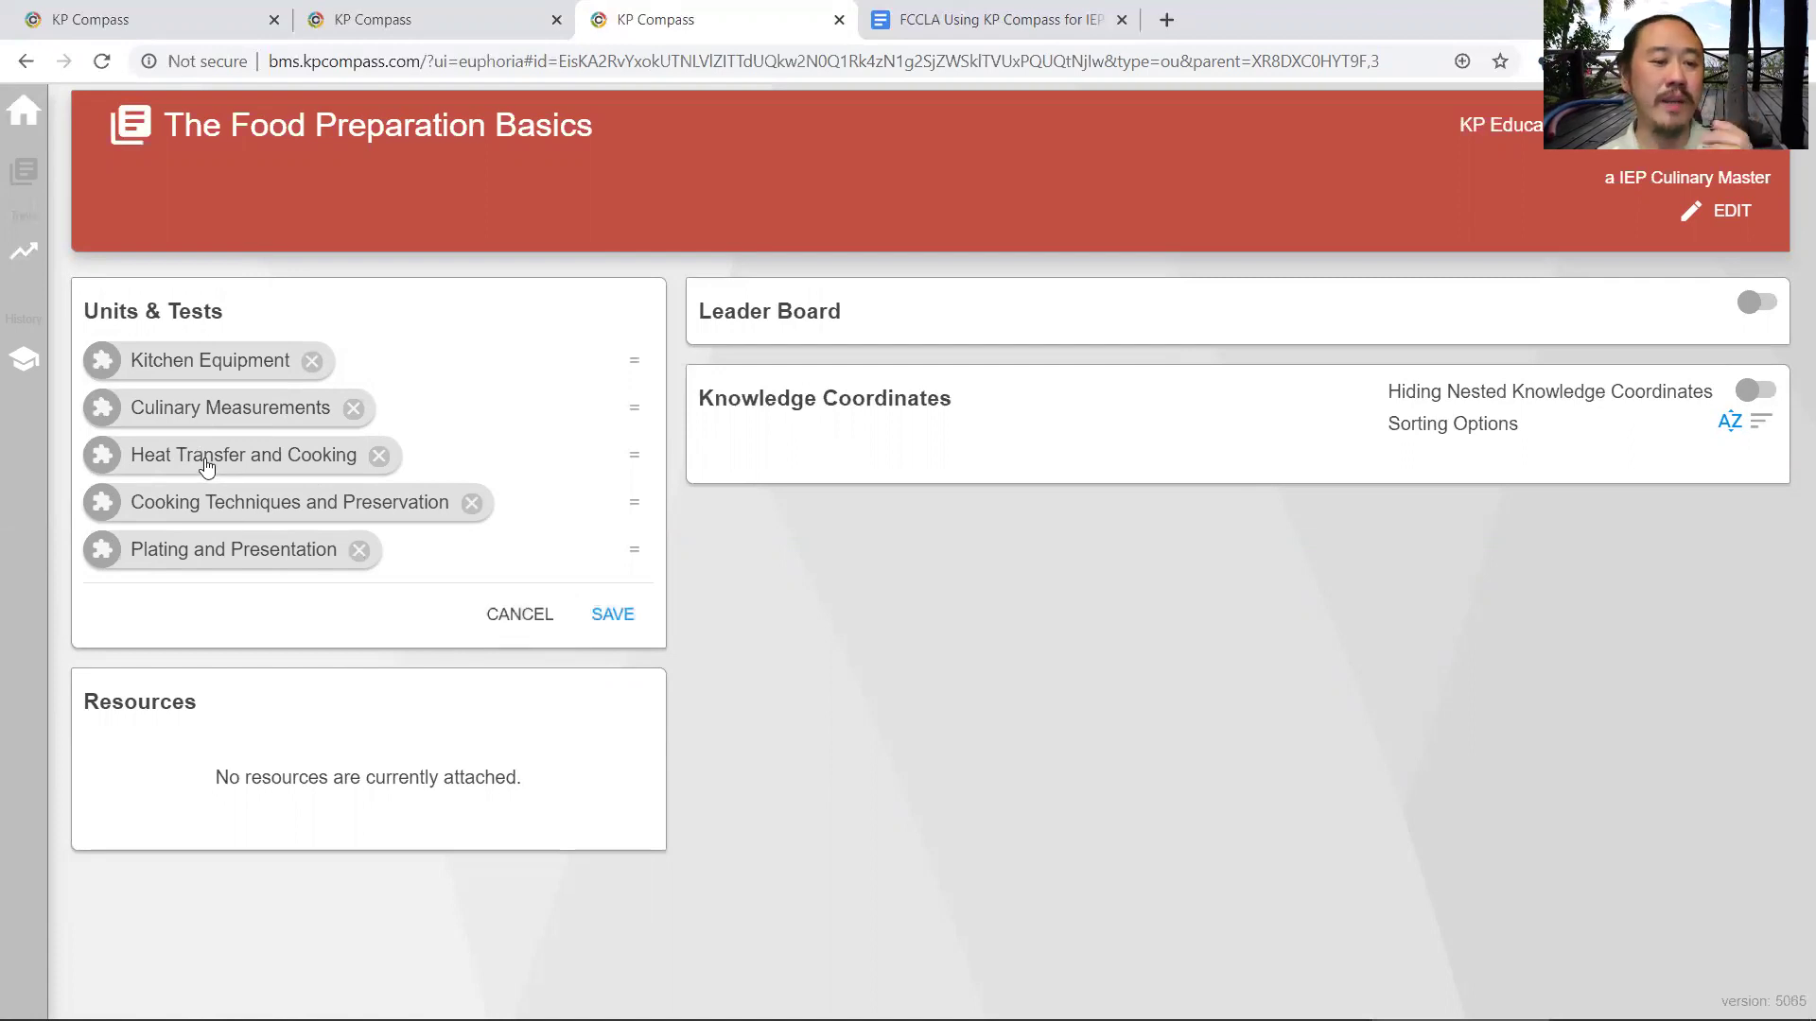
- In Culinary Measurements, mark the Culinary Measurements and Dry Measurement concepts for removal and view Scoops and Ladles
{"action": "left_click", "coordinate": [223, 415]}
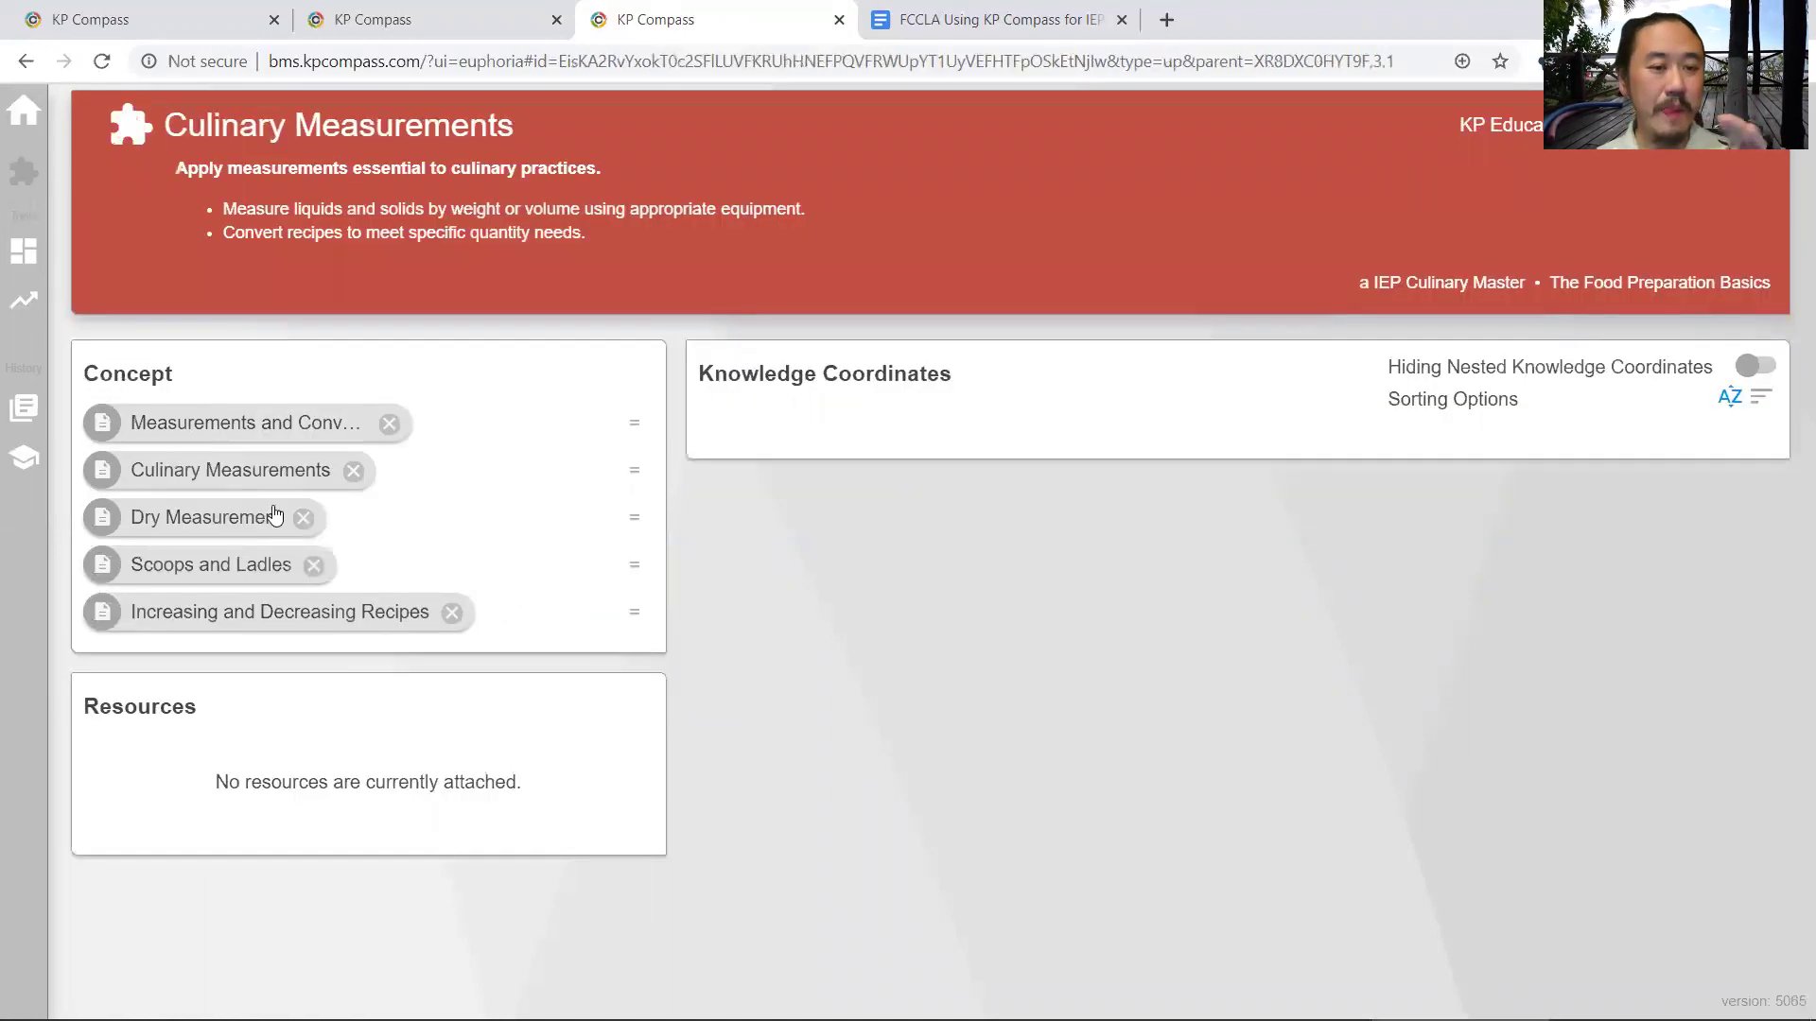
{"action": "left_click", "coordinate": [356, 472]}
{"action": "left_click", "coordinate": [303, 471]}
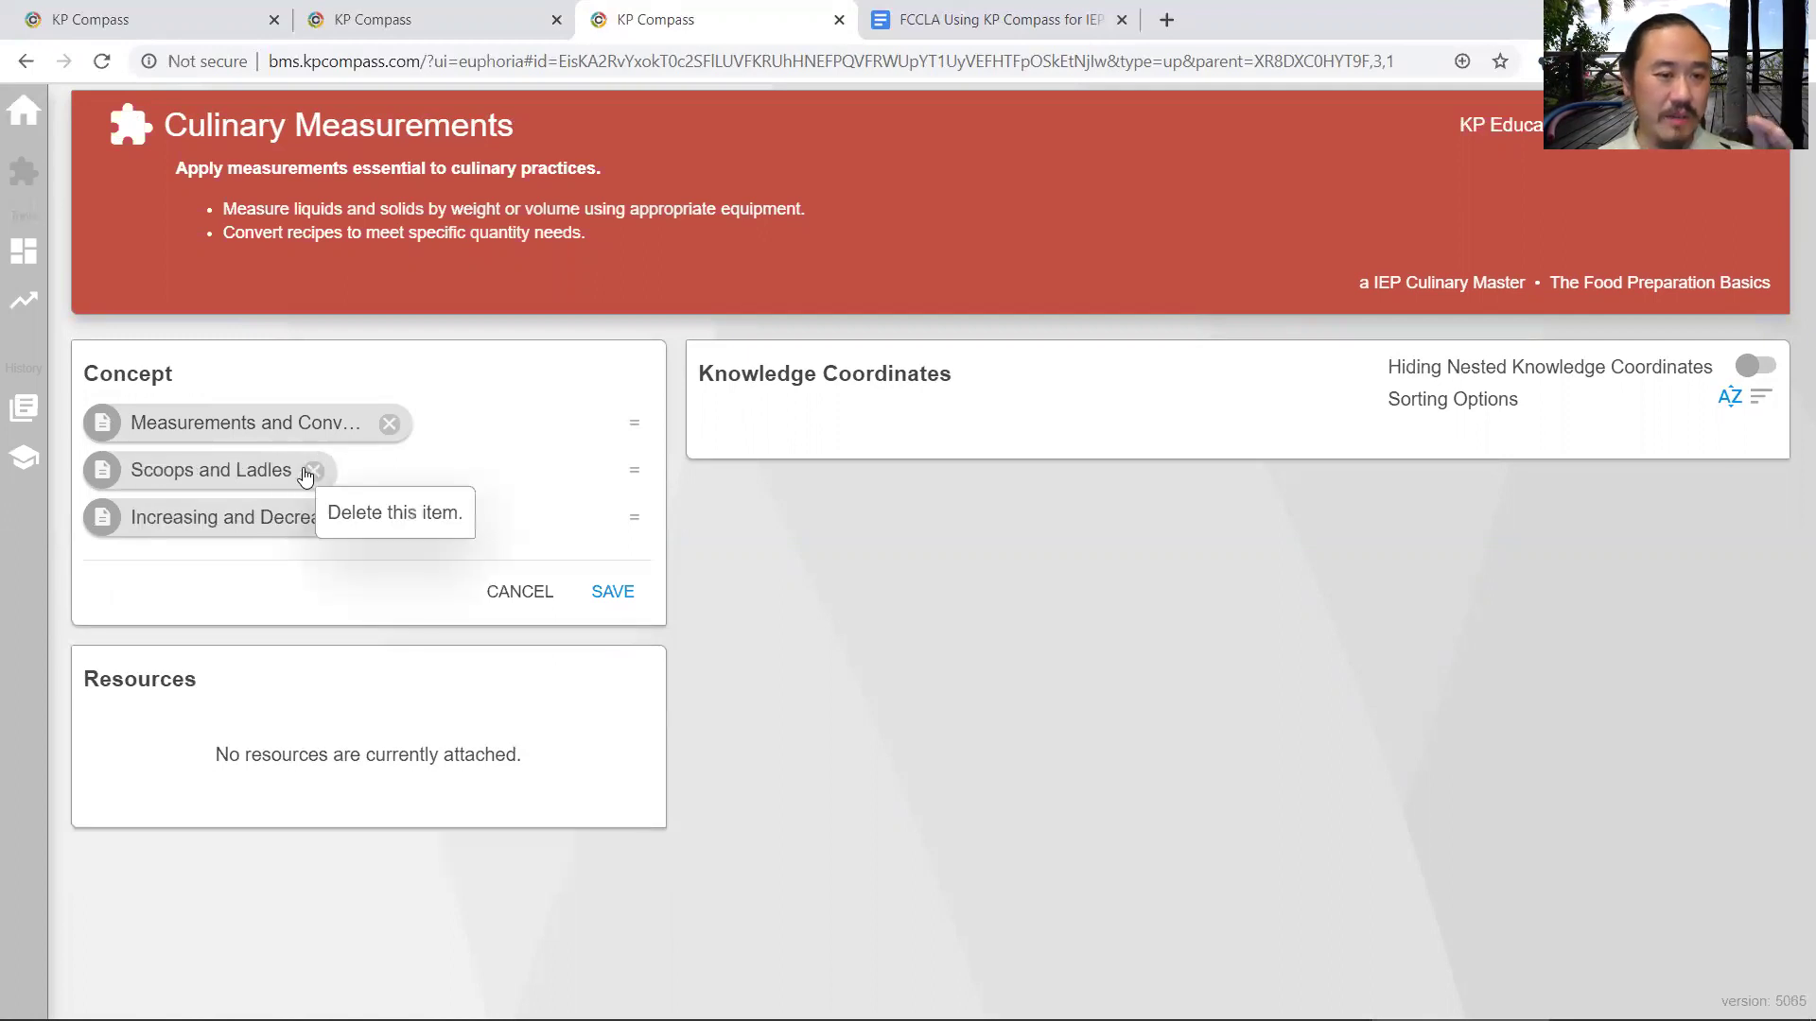
{"action": "left_click", "coordinate": [239, 472]}
{"action": "scroll", "coordinate": [325, 479], "scroll_direction": "down", "scroll_amount": 8}
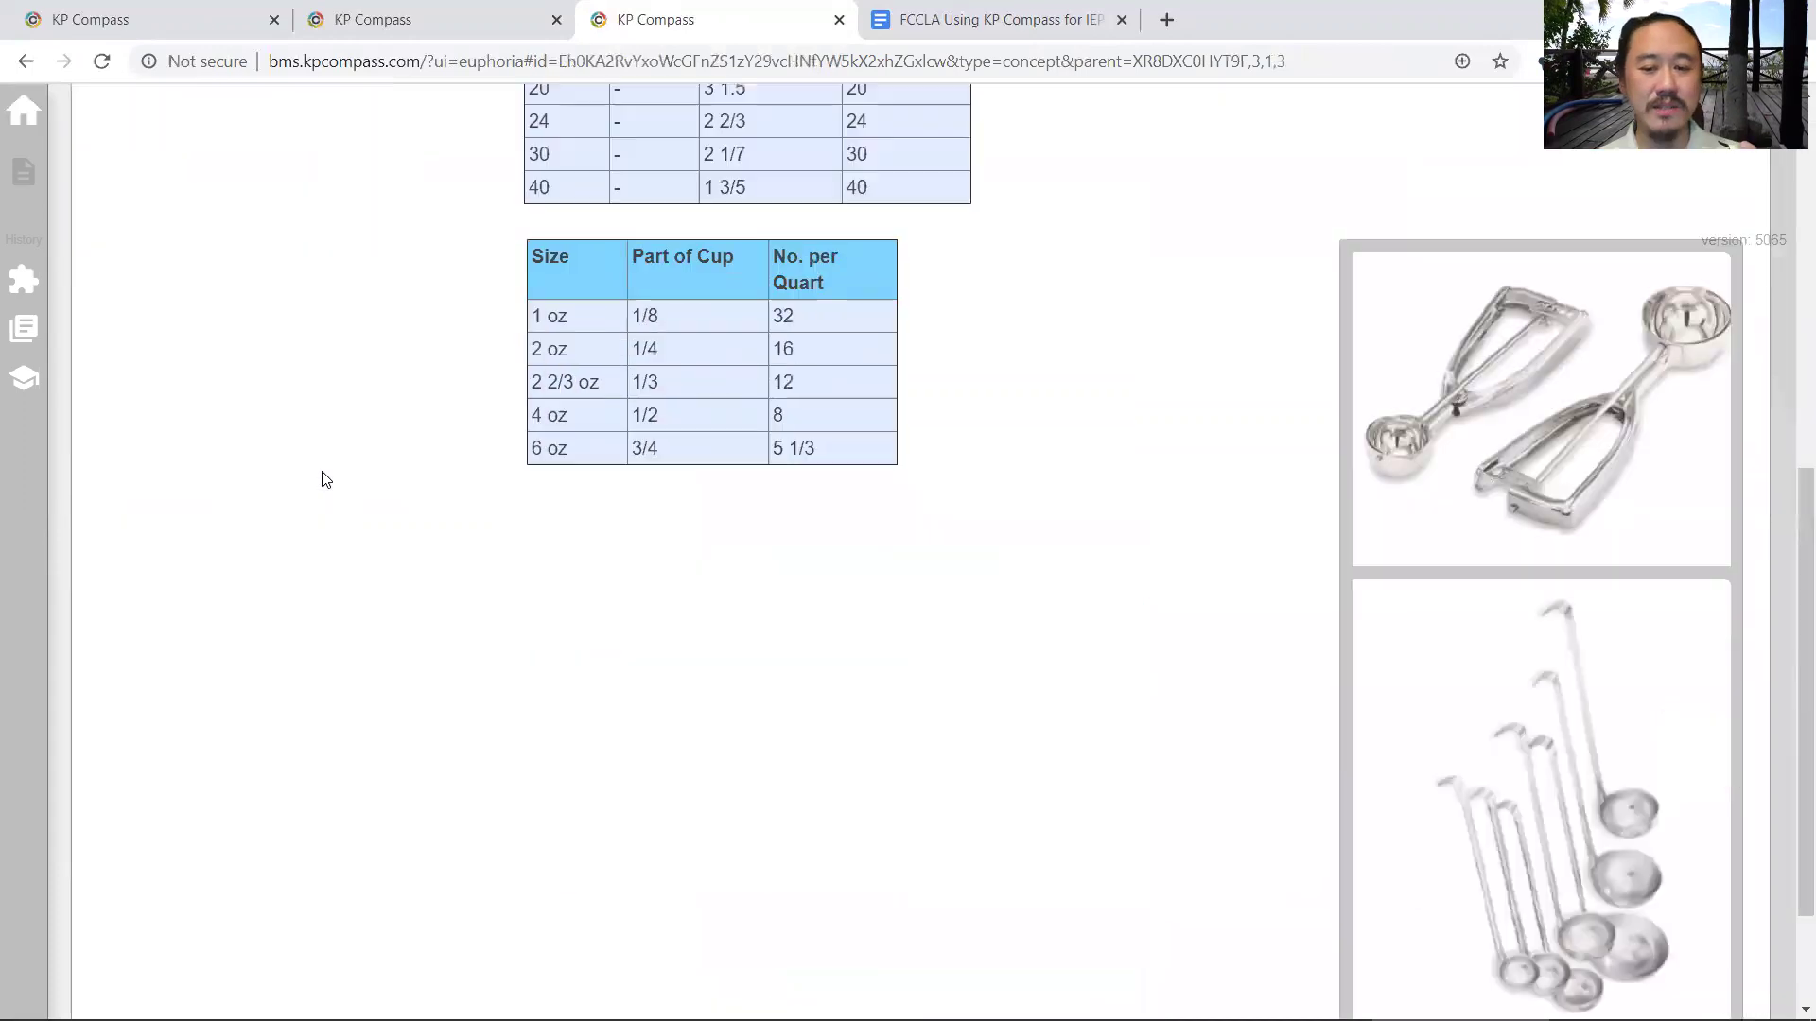
{"action": "scroll", "coordinate": [324, 480], "scroll_direction": "down", "scroll_amount": 3}
{"action": "scroll", "coordinate": [325, 479], "scroll_direction": "up", "scroll_amount": 10}
{"action": "key", "text": "alt+Left"}
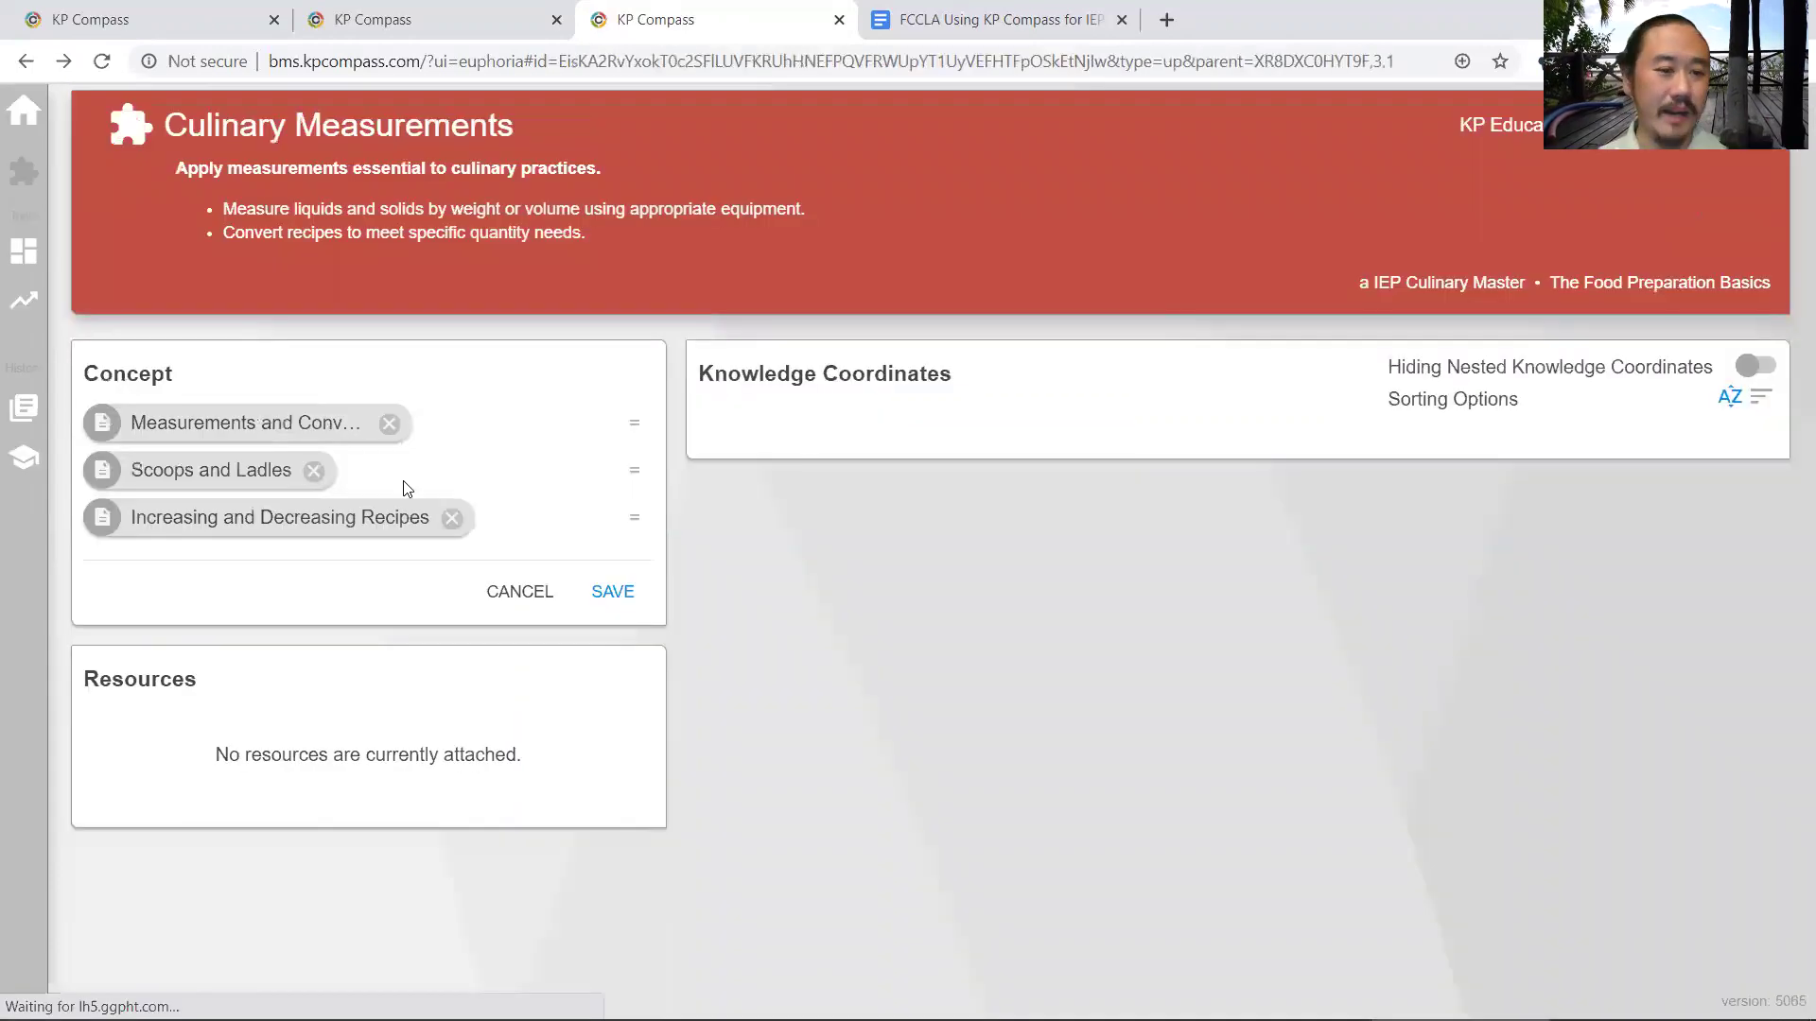
- Mark Scoops and Ladles for removal, then discard all removals and return to The Food Preparation Basics
{"action": "left_click", "coordinate": [314, 471]}
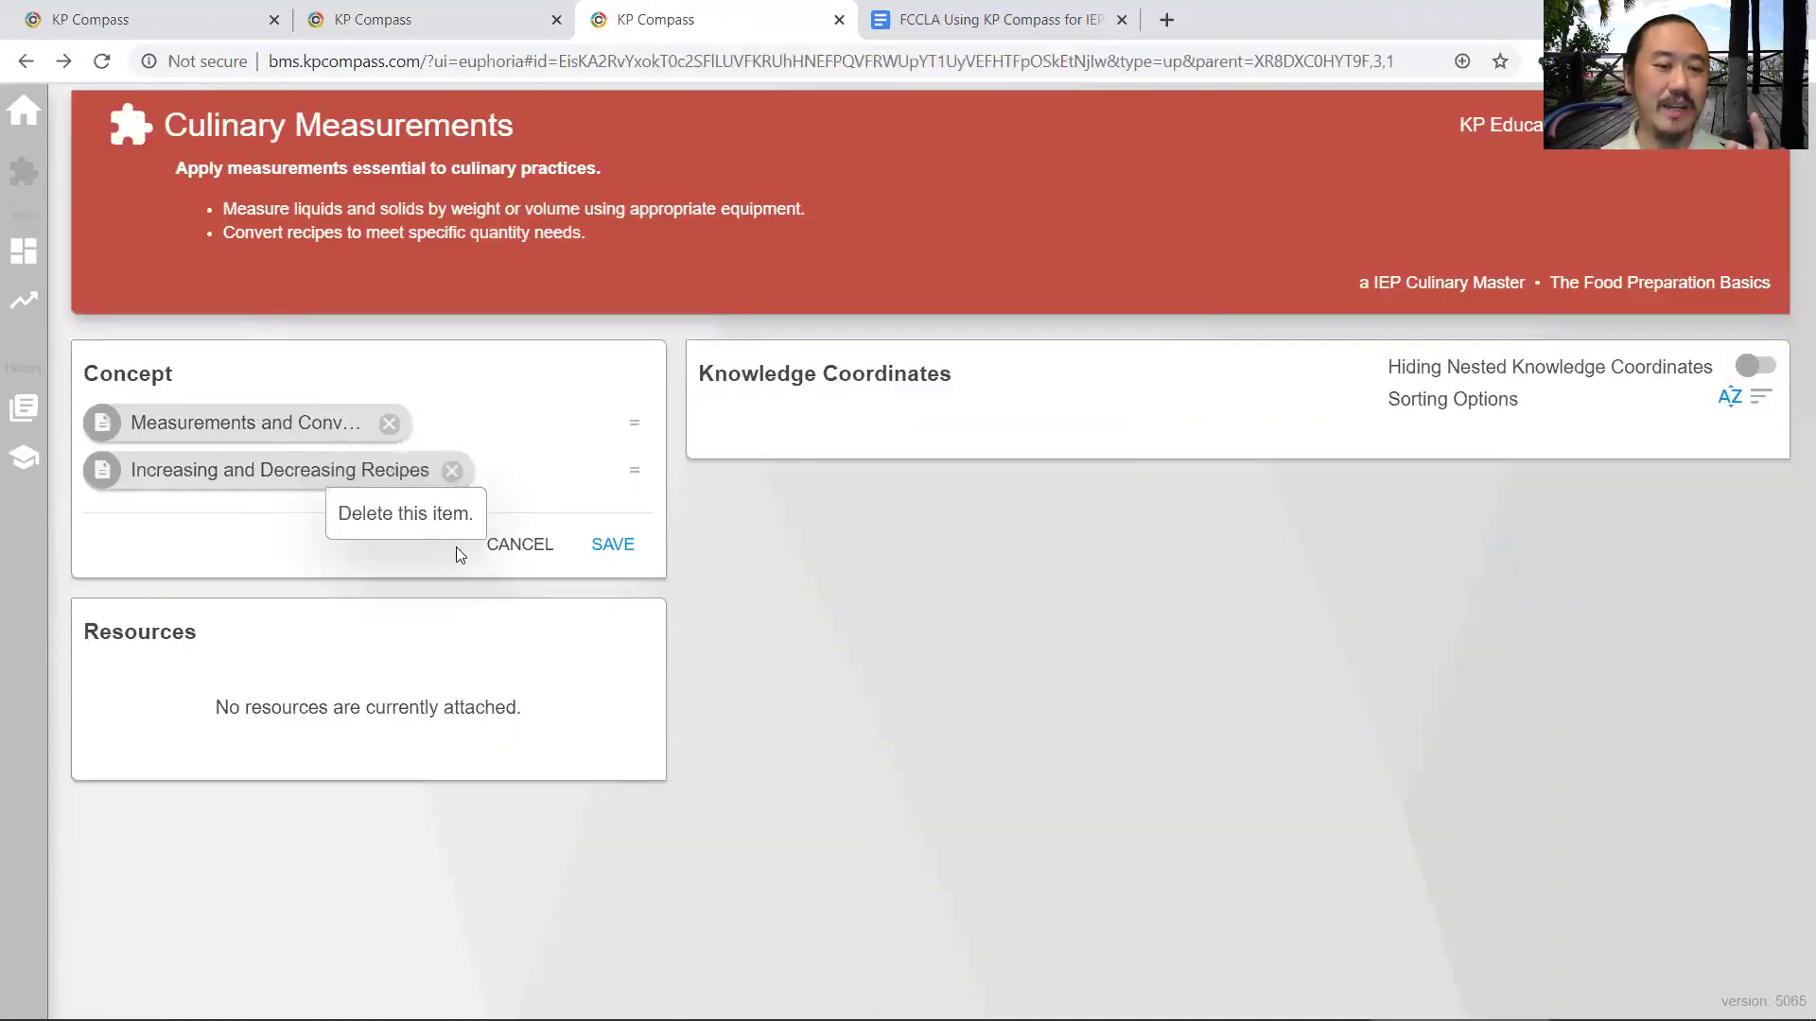
{"action": "left_click", "coordinate": [510, 544]}
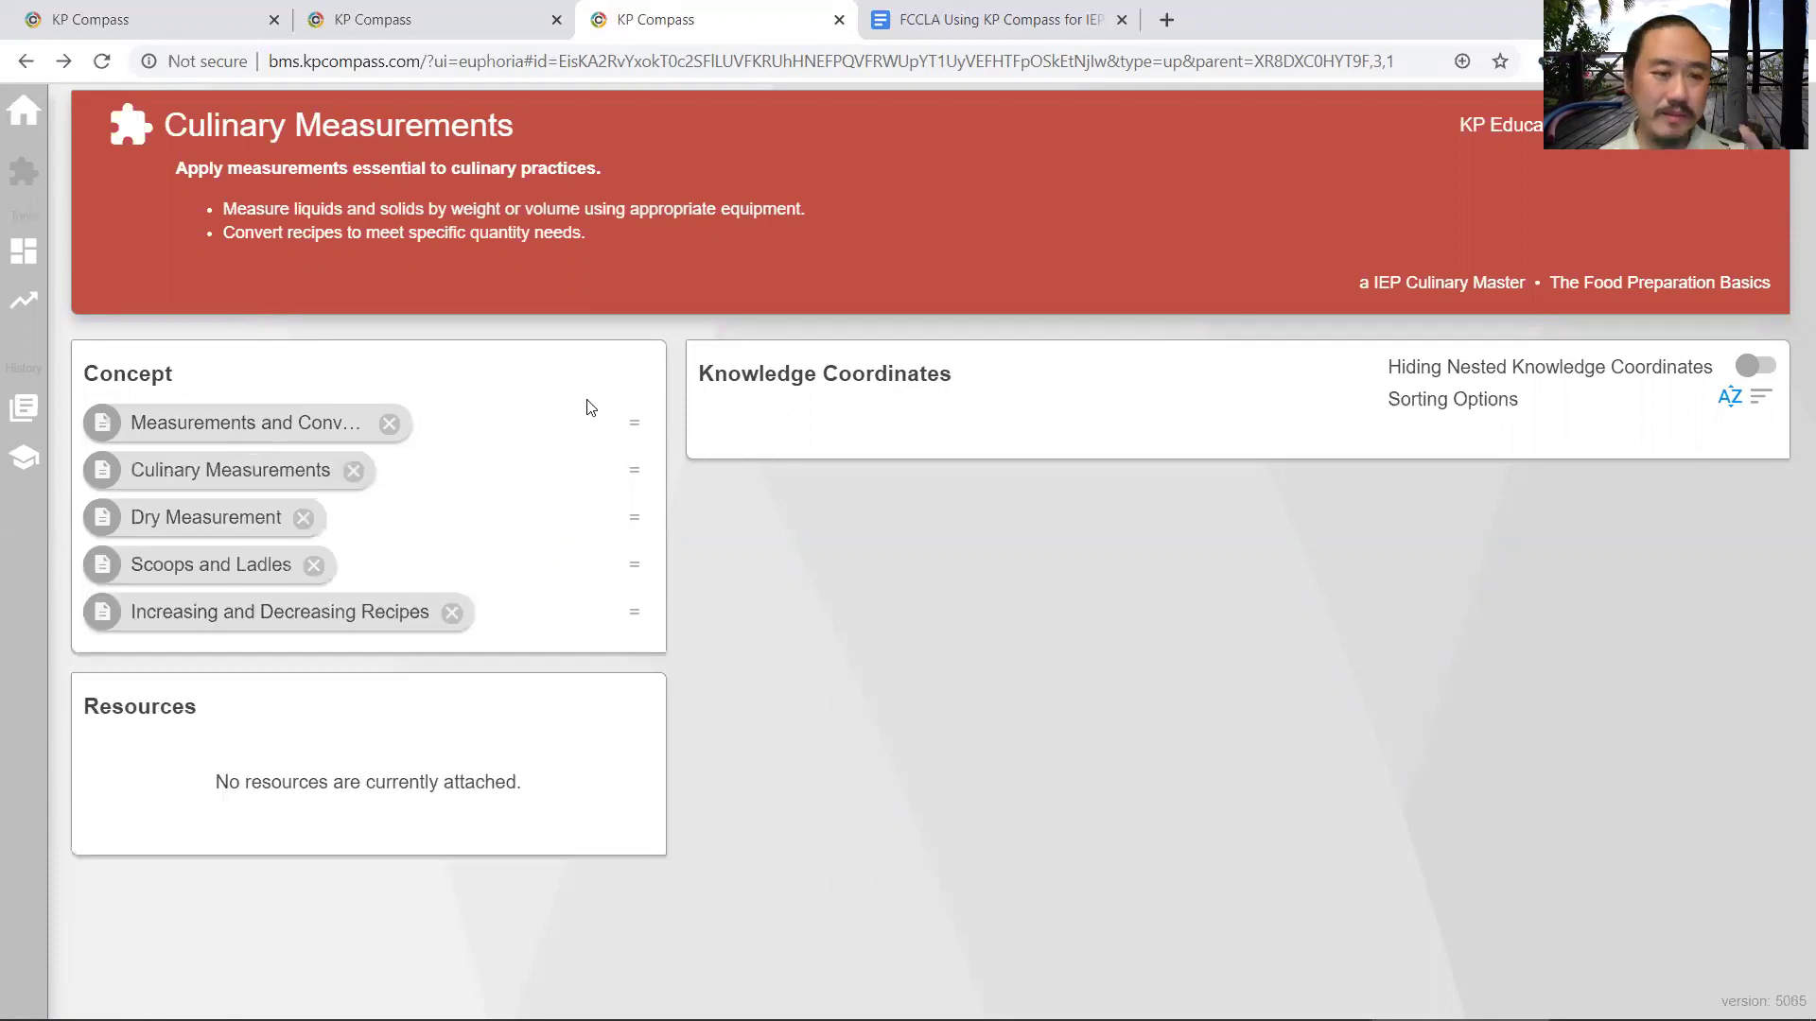
{"action": "key", "text": "alt+Left"}
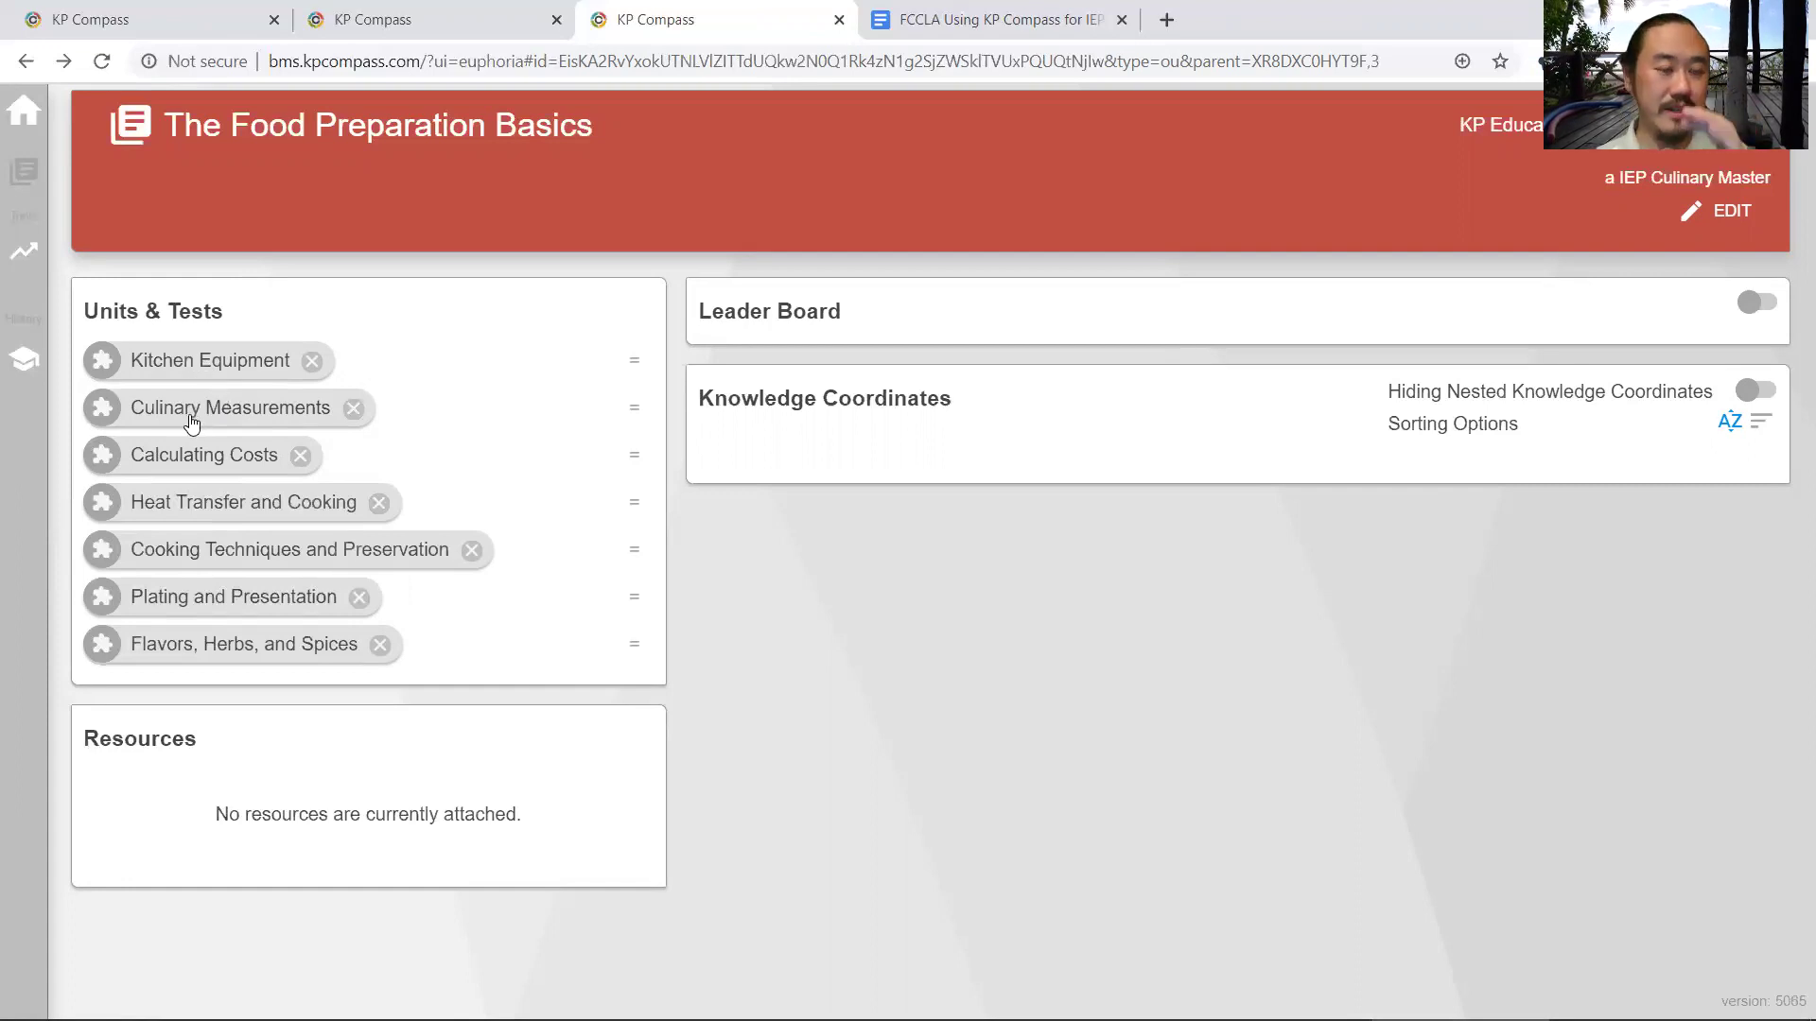
{"action": "left_click", "coordinate": [225, 560]}
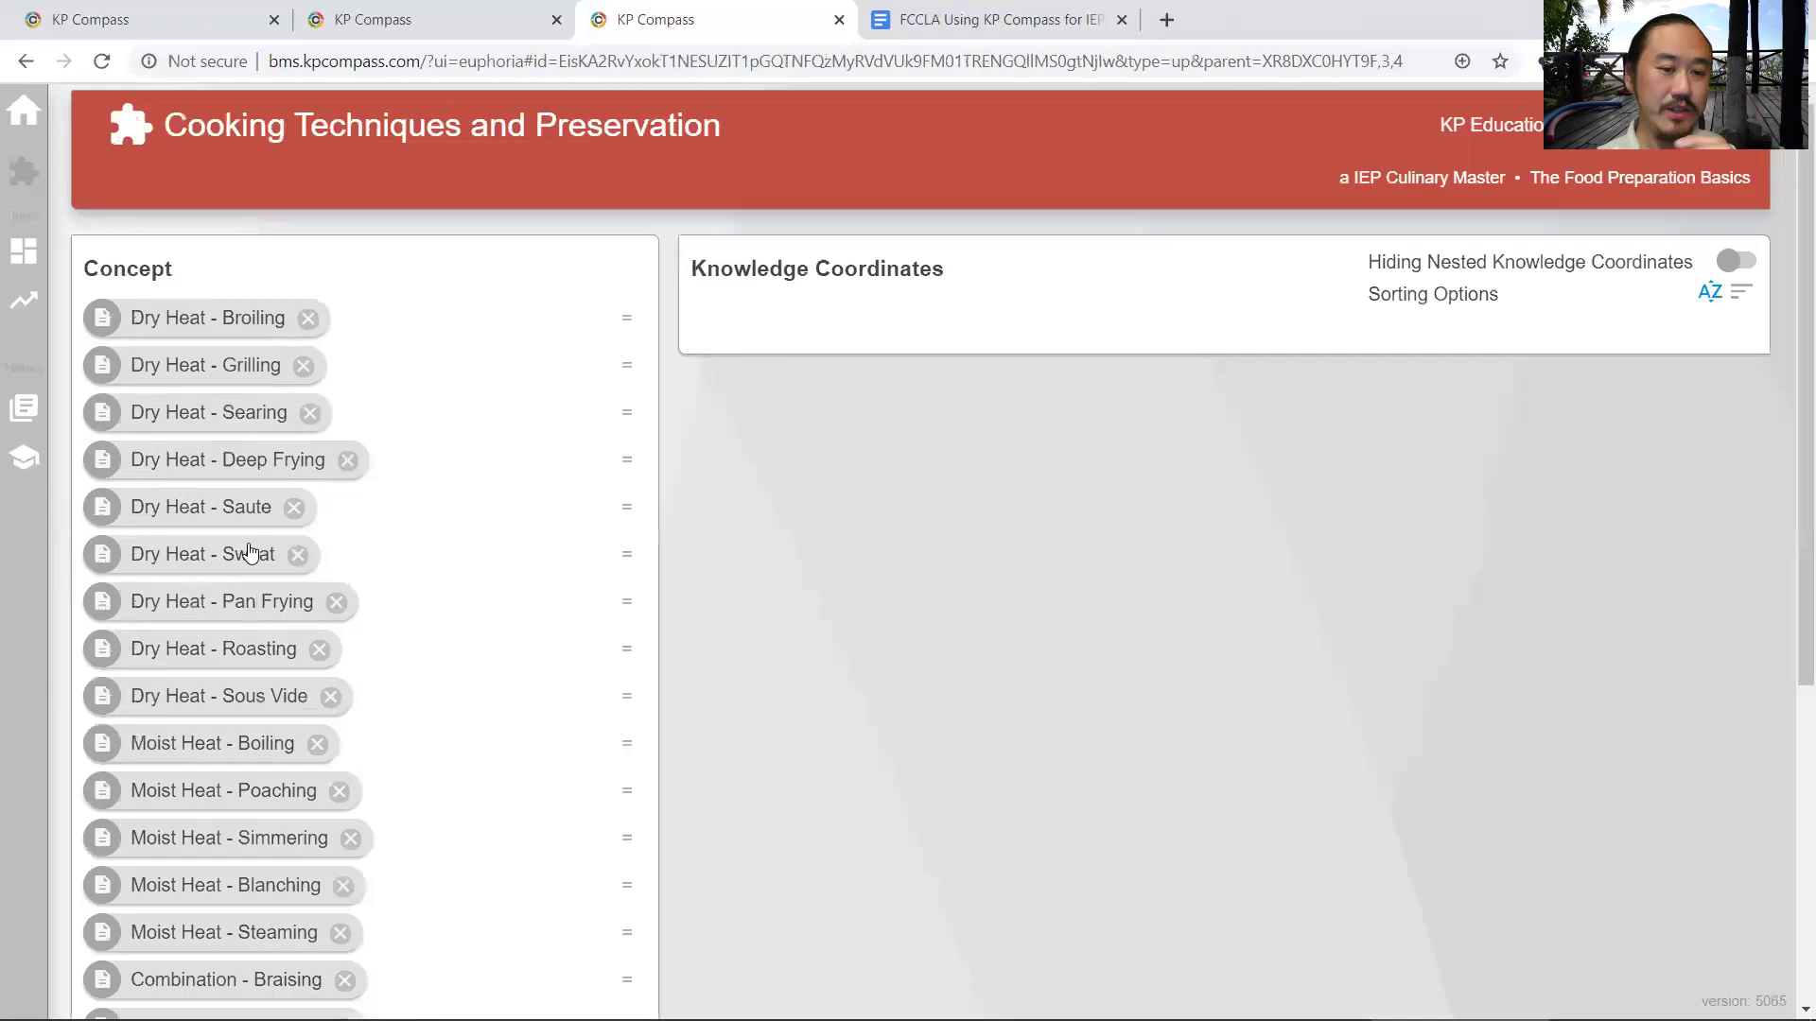
{"action": "scroll", "coordinate": [325, 560], "scroll_direction": "down", "scroll_amount": 4}
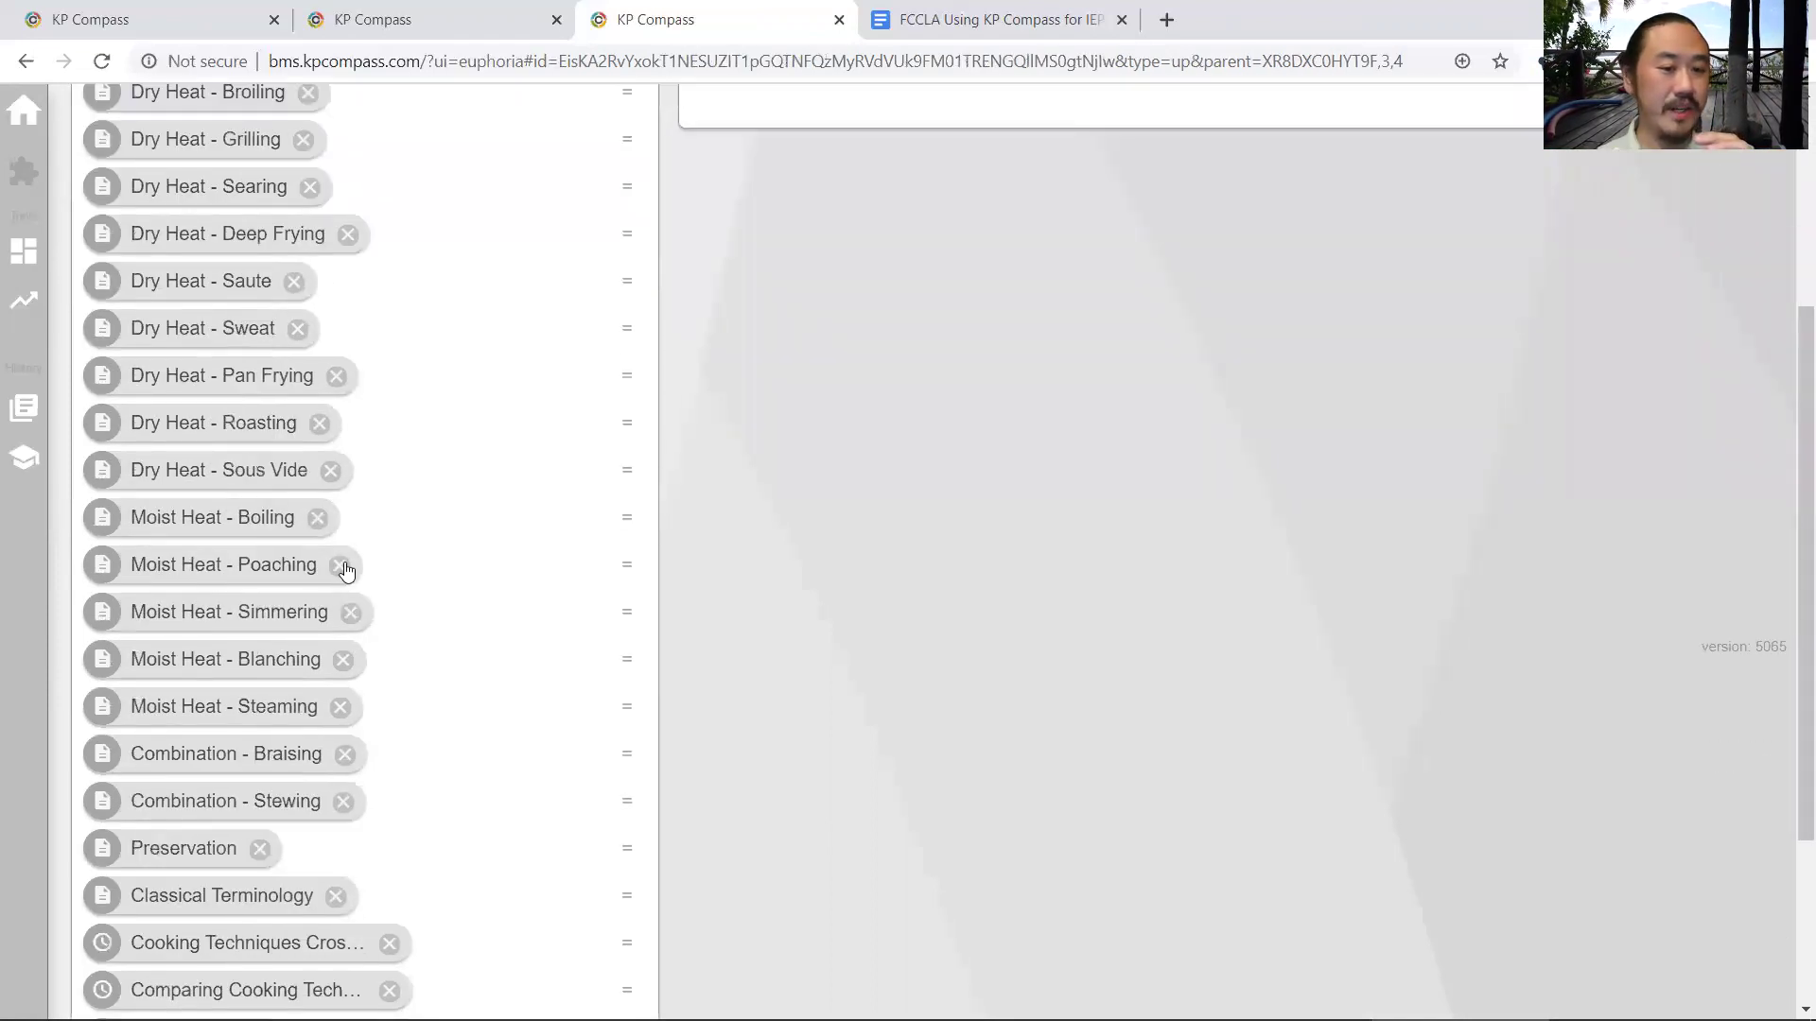
{"action": "left_click", "coordinate": [340, 566]}
{"action": "left_click", "coordinate": [351, 566]}
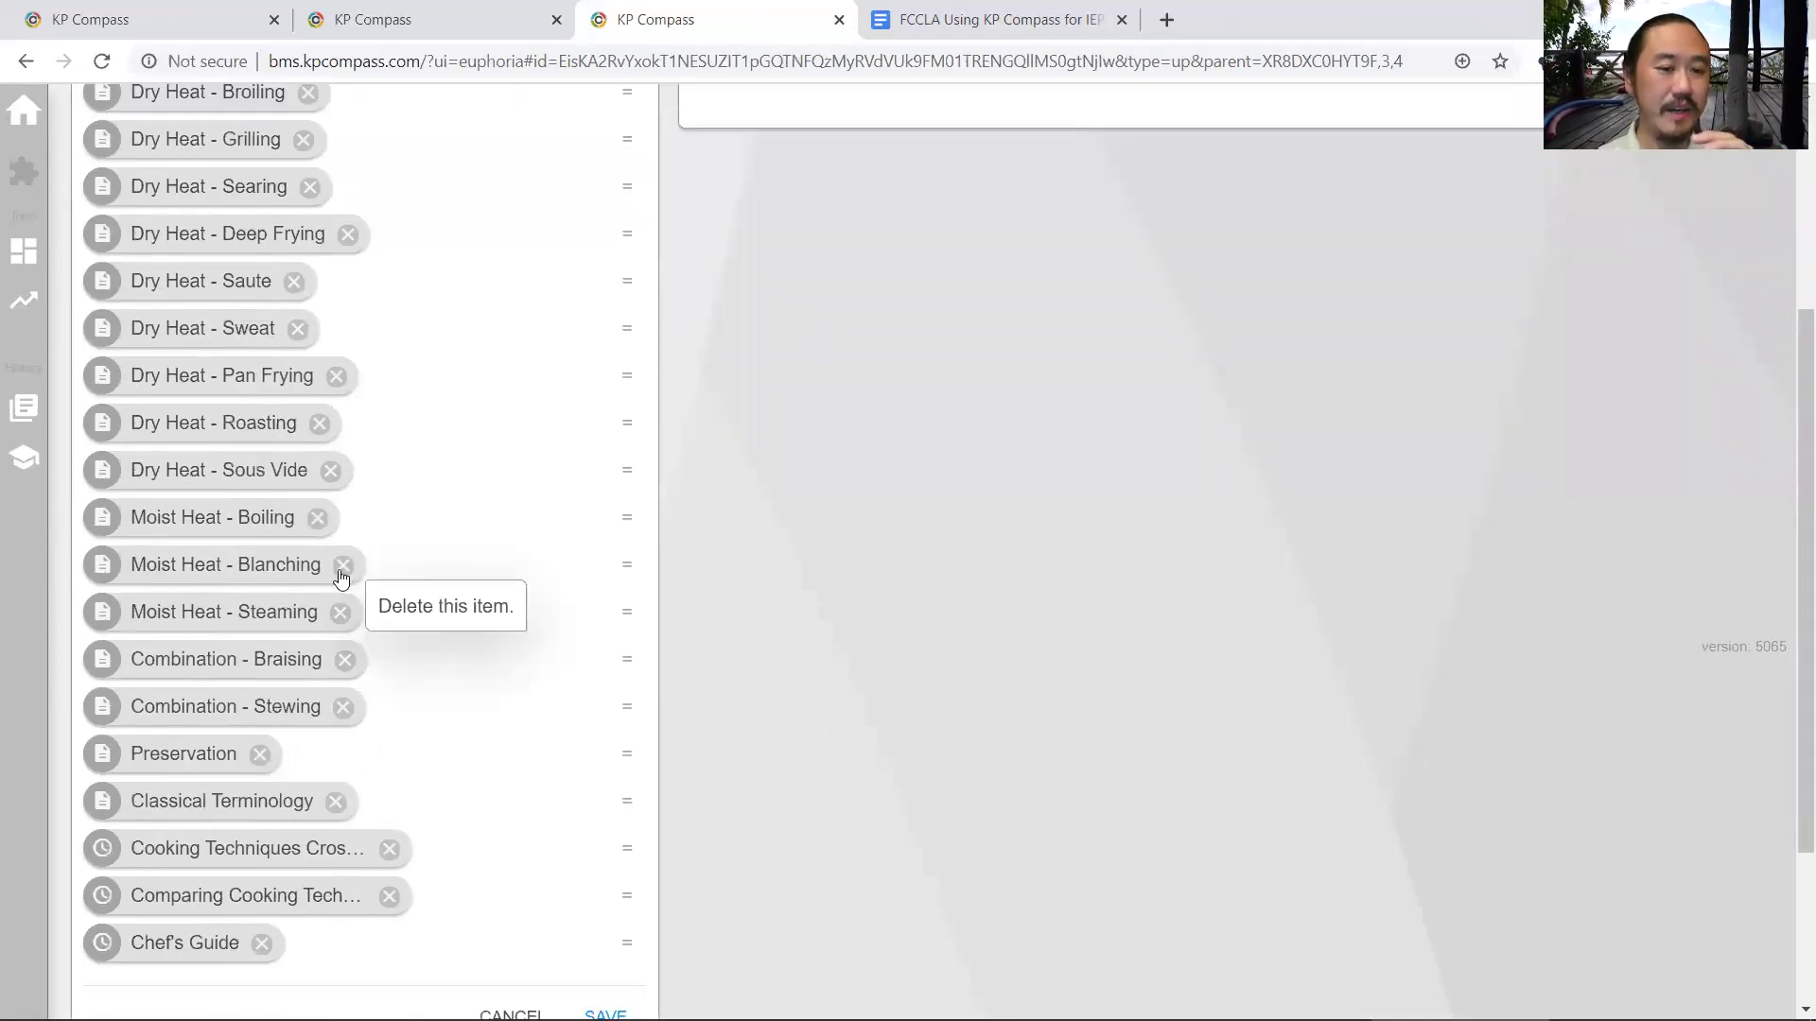
{"action": "left_click", "coordinate": [342, 566]}
{"action": "left_click", "coordinate": [341, 565]}
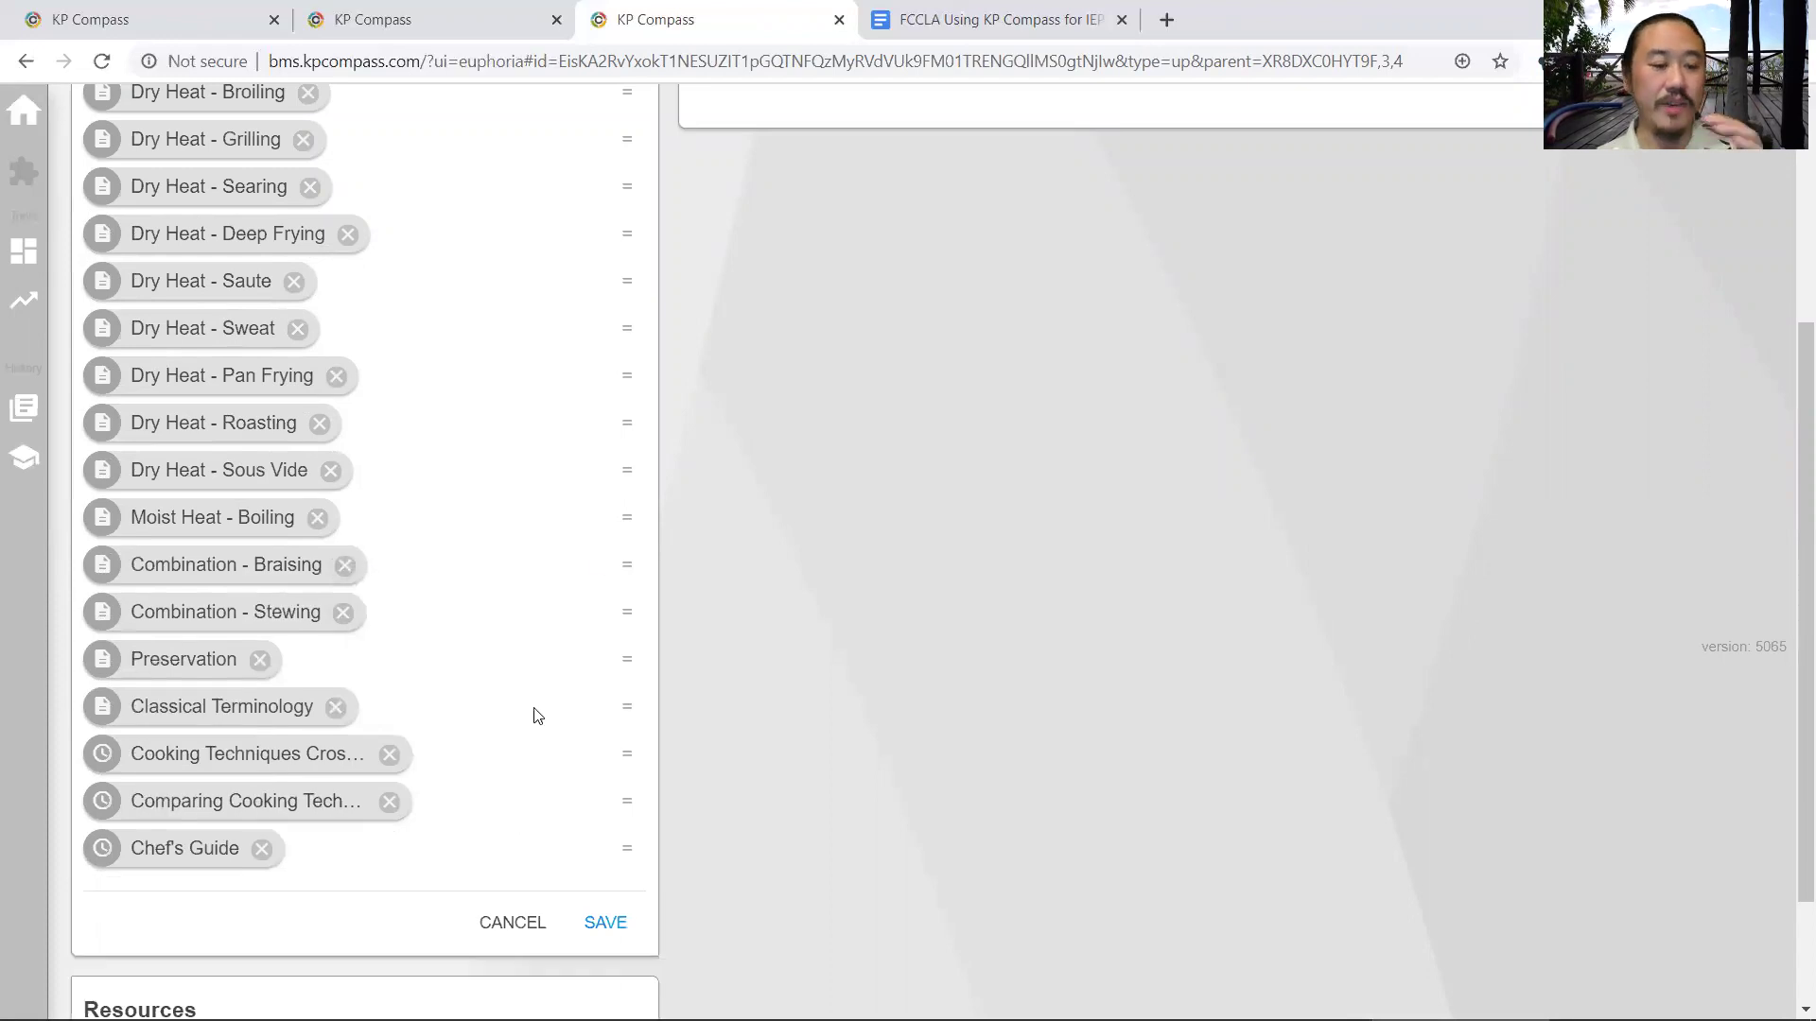
{"action": "scroll", "coordinate": [536, 697], "scroll_direction": "up", "scroll_amount": 3}
{"action": "scroll", "coordinate": [508, 690], "scroll_direction": "up", "scroll_amount": 1}
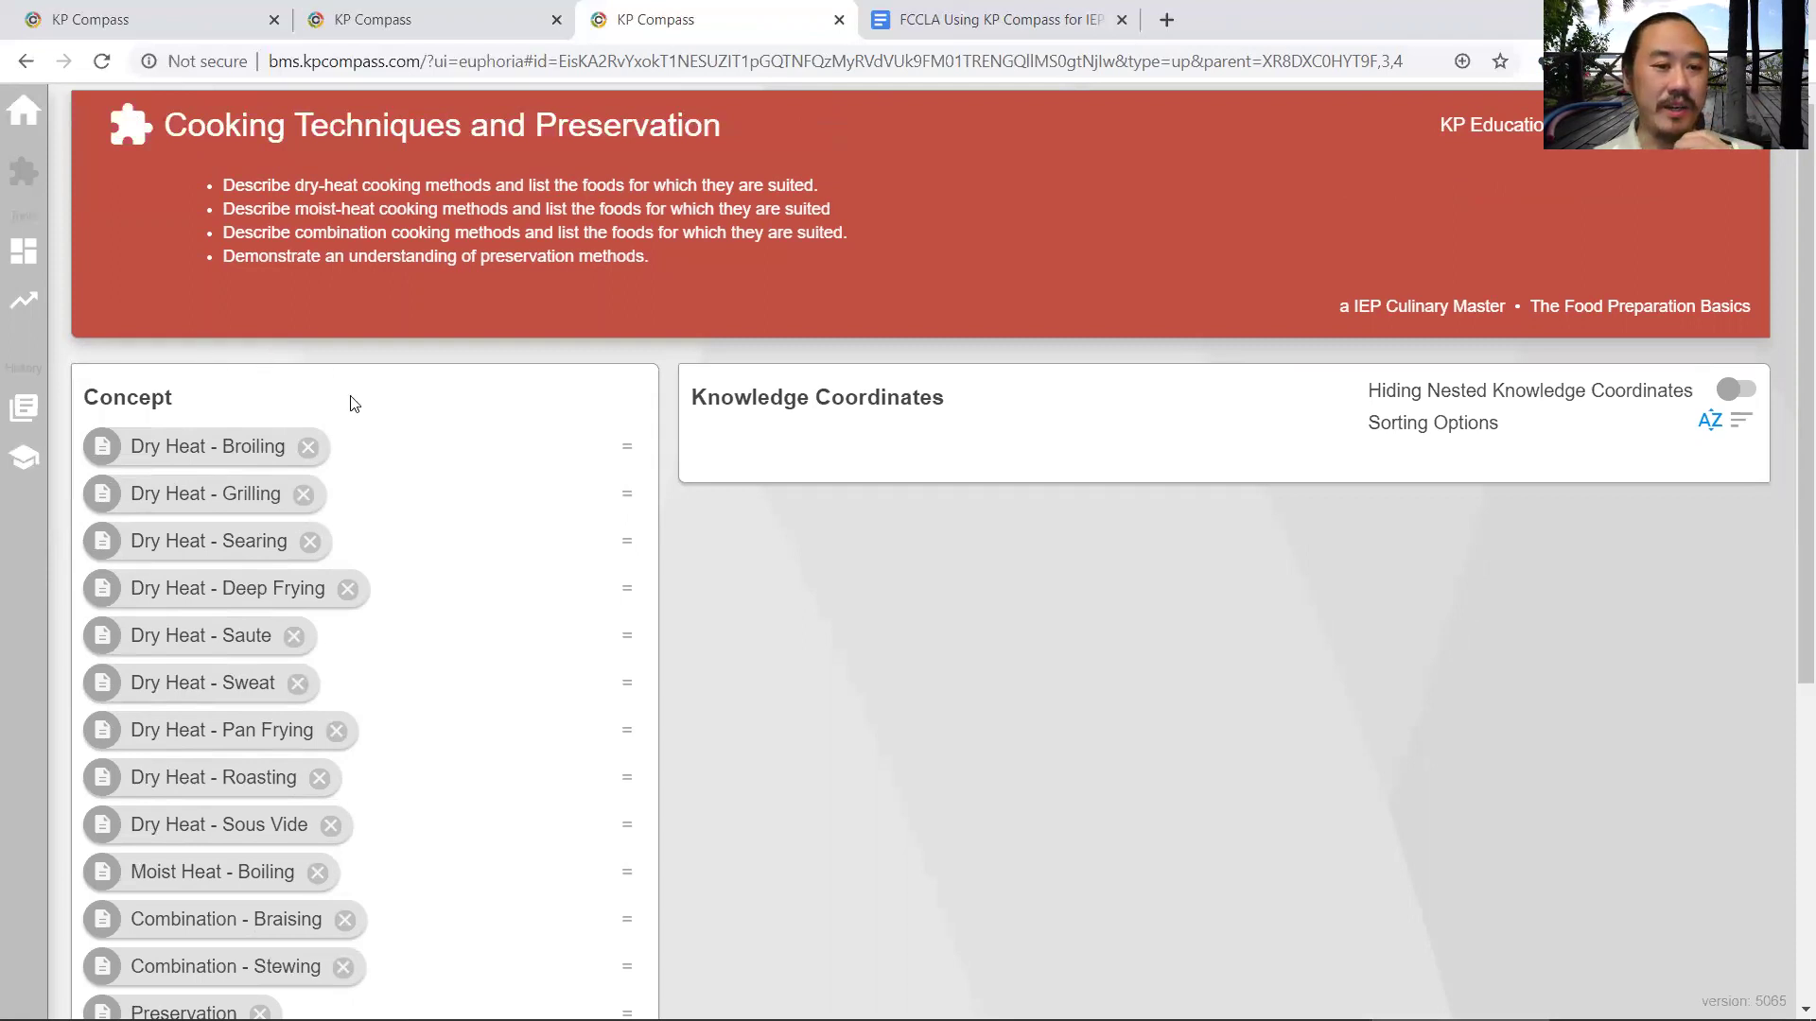
{"action": "key", "text": "alt+Left"}
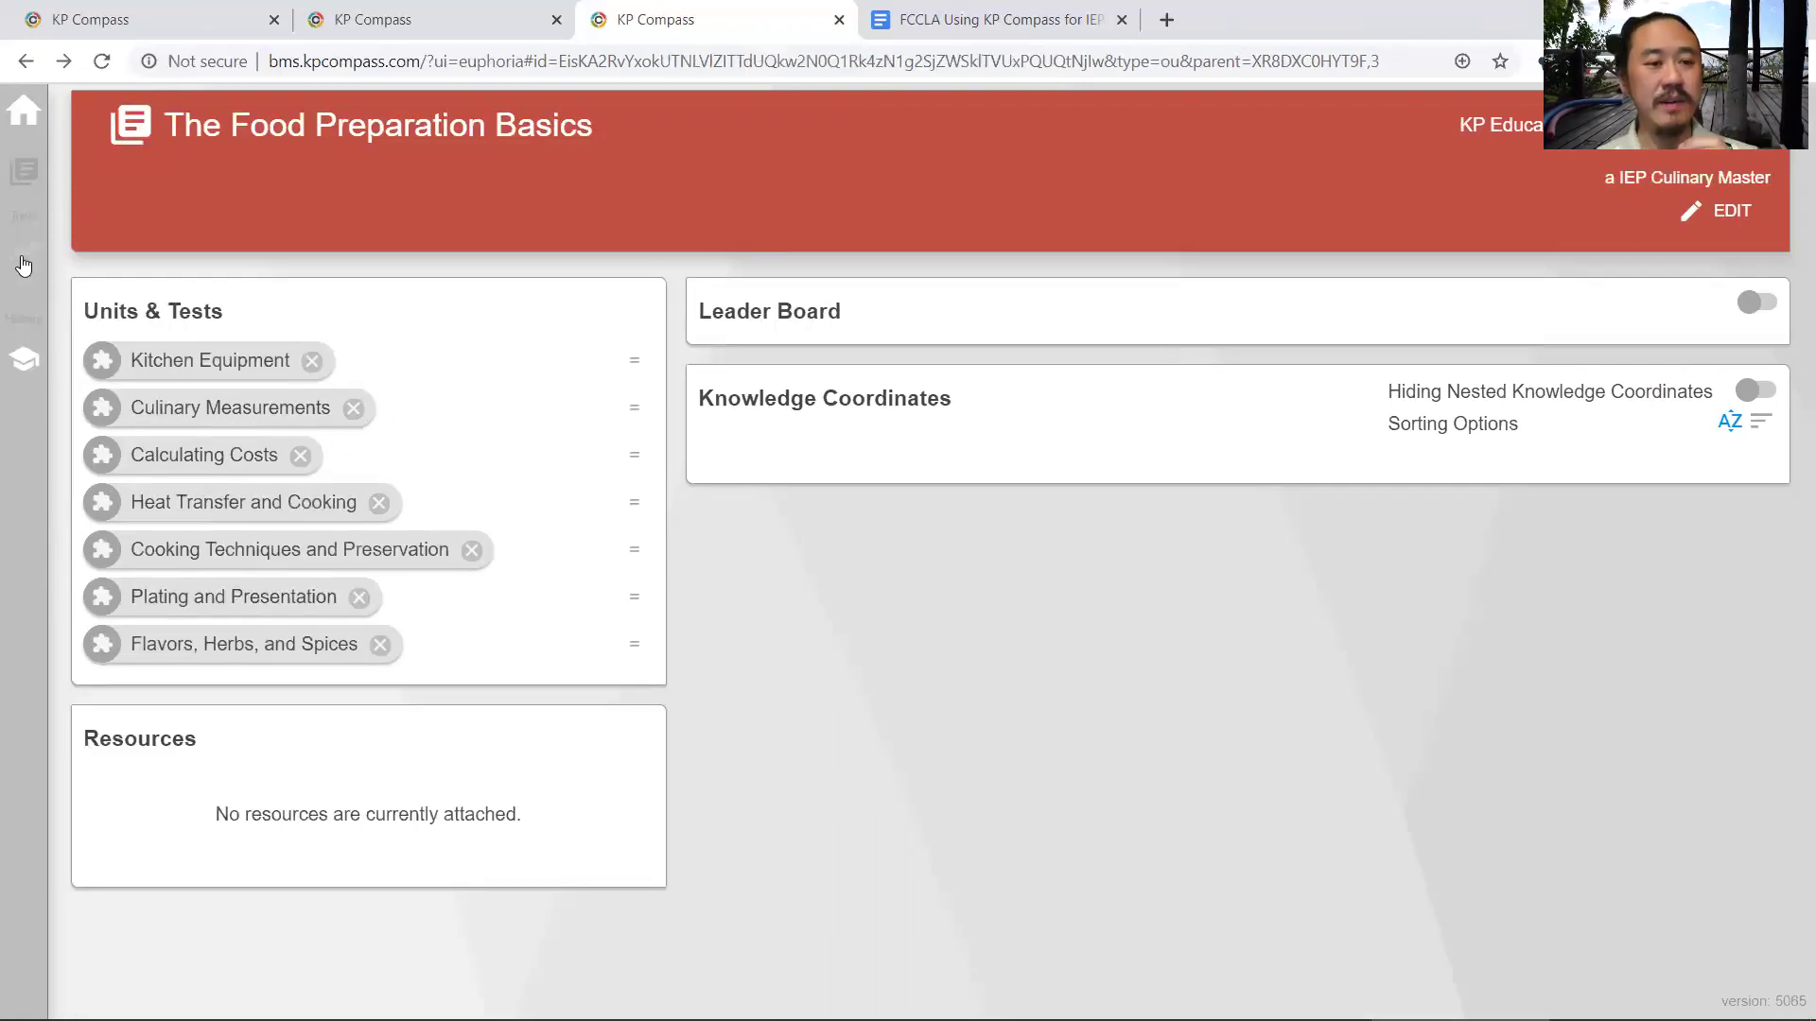
- Add a new checkpoint test in the unit's Checkpoint Test Bank and name it 'Measurement Test'
{"action": "left_click", "coordinate": [24, 251]}
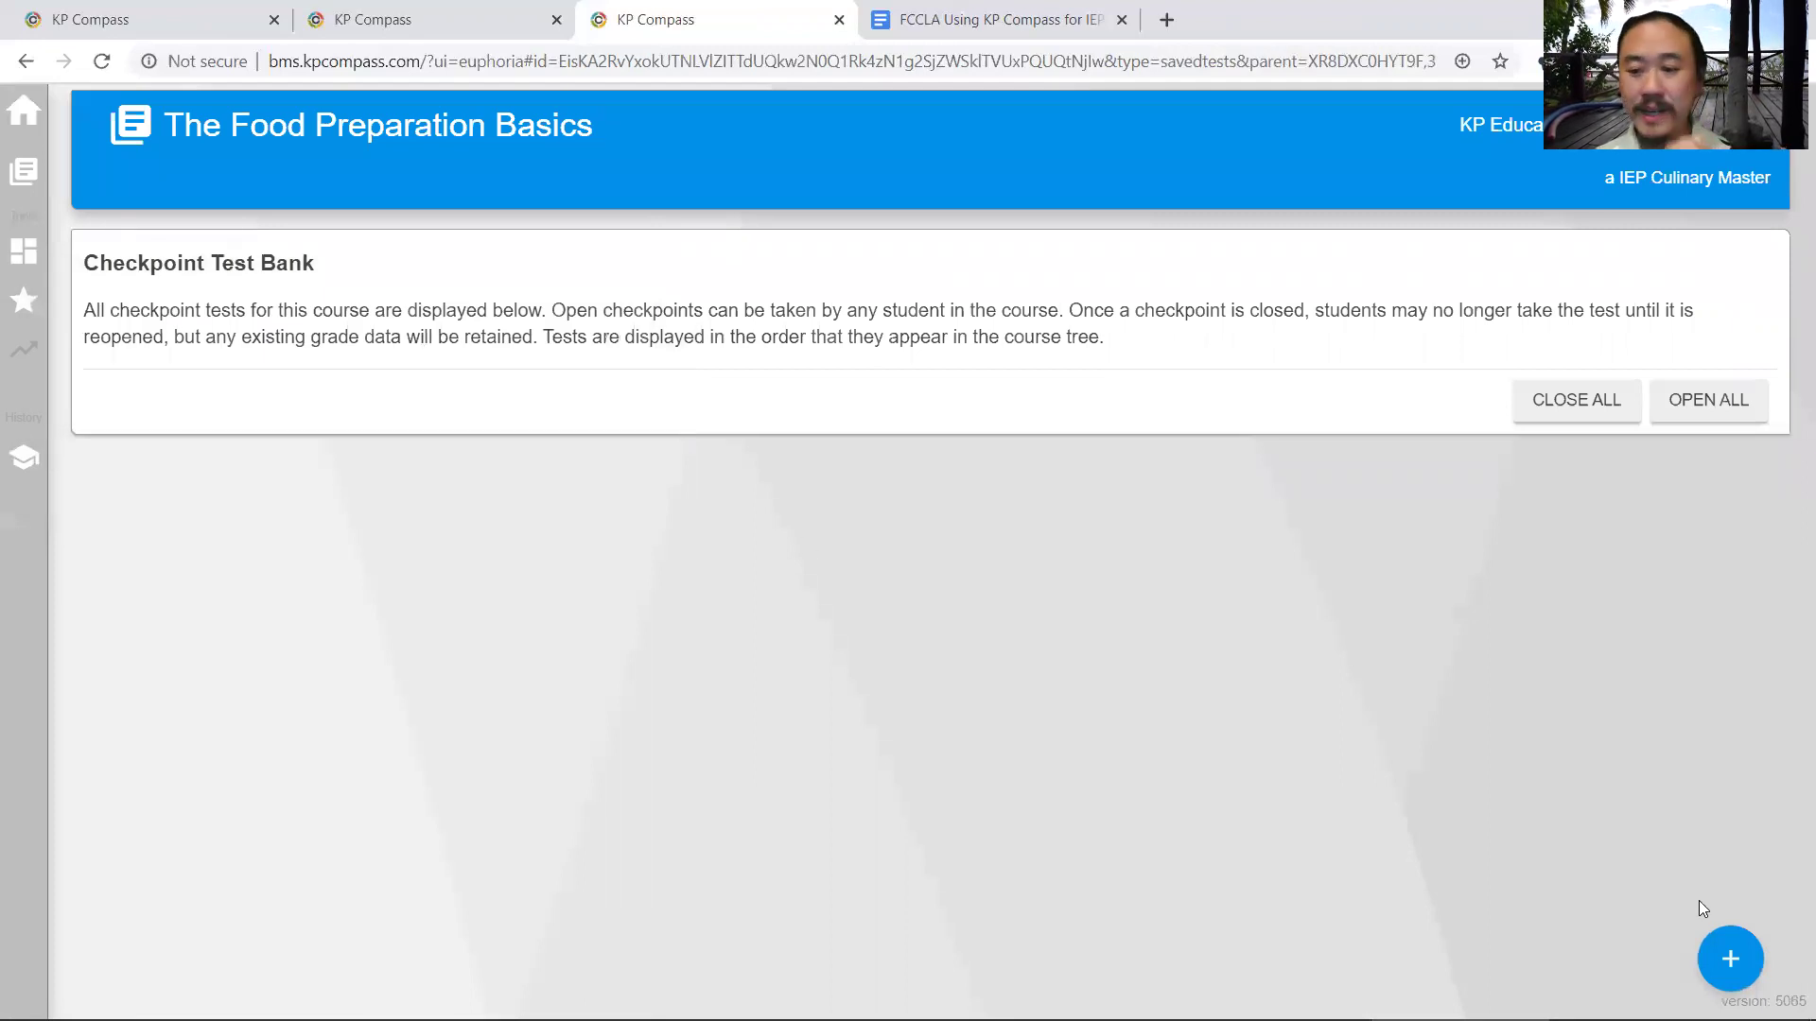
{"action": "left_click", "coordinate": [1724, 957]}
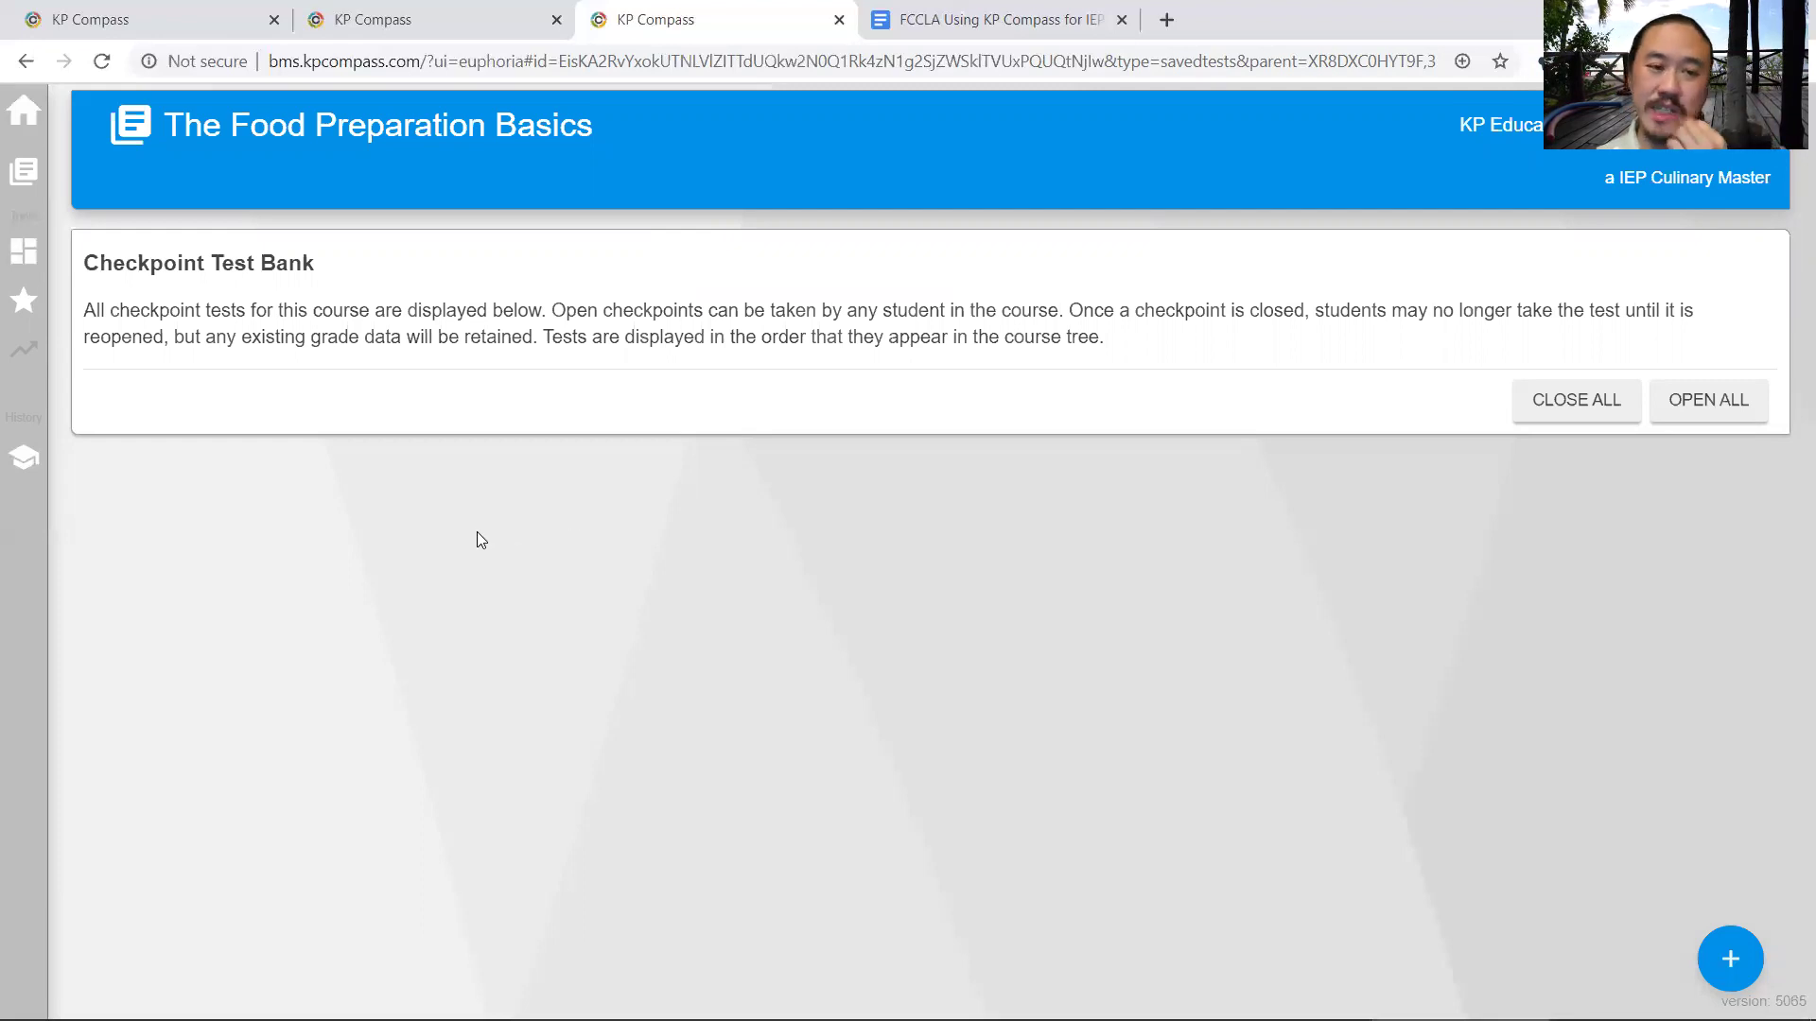
{"action": "left_click", "coordinate": [302, 412]}
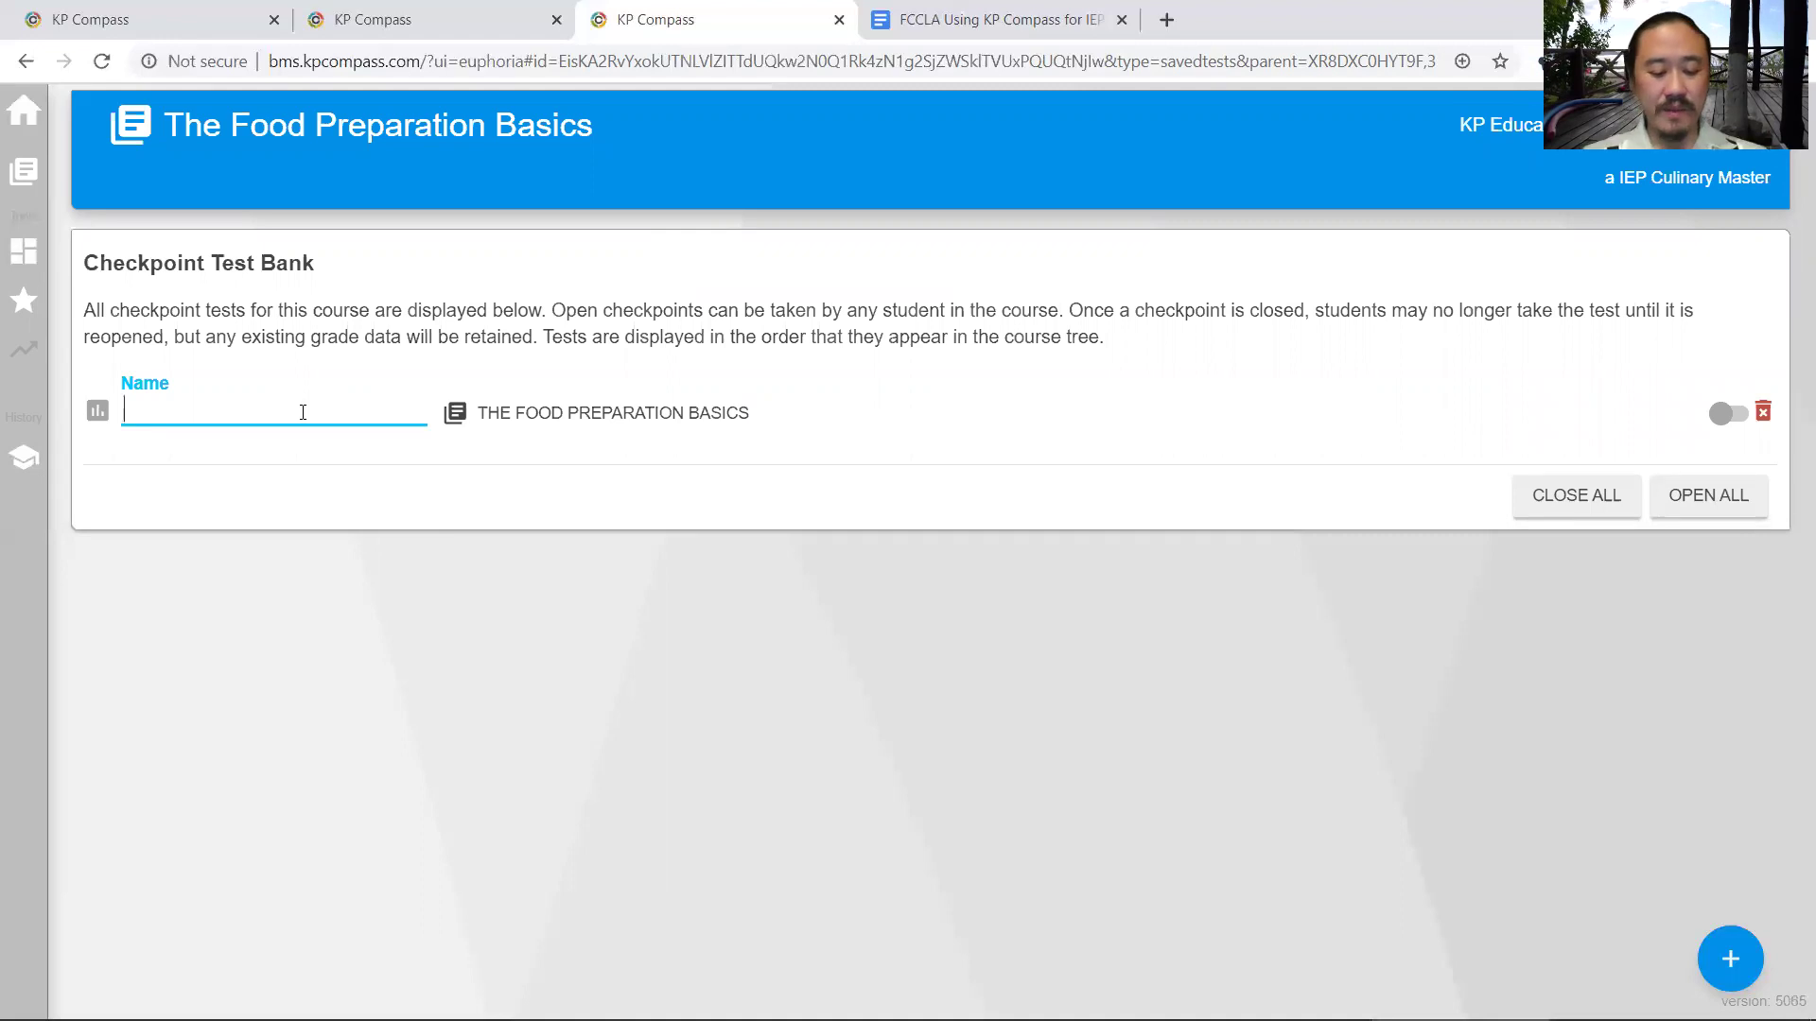
{"action": "type", "text": "Measu"}
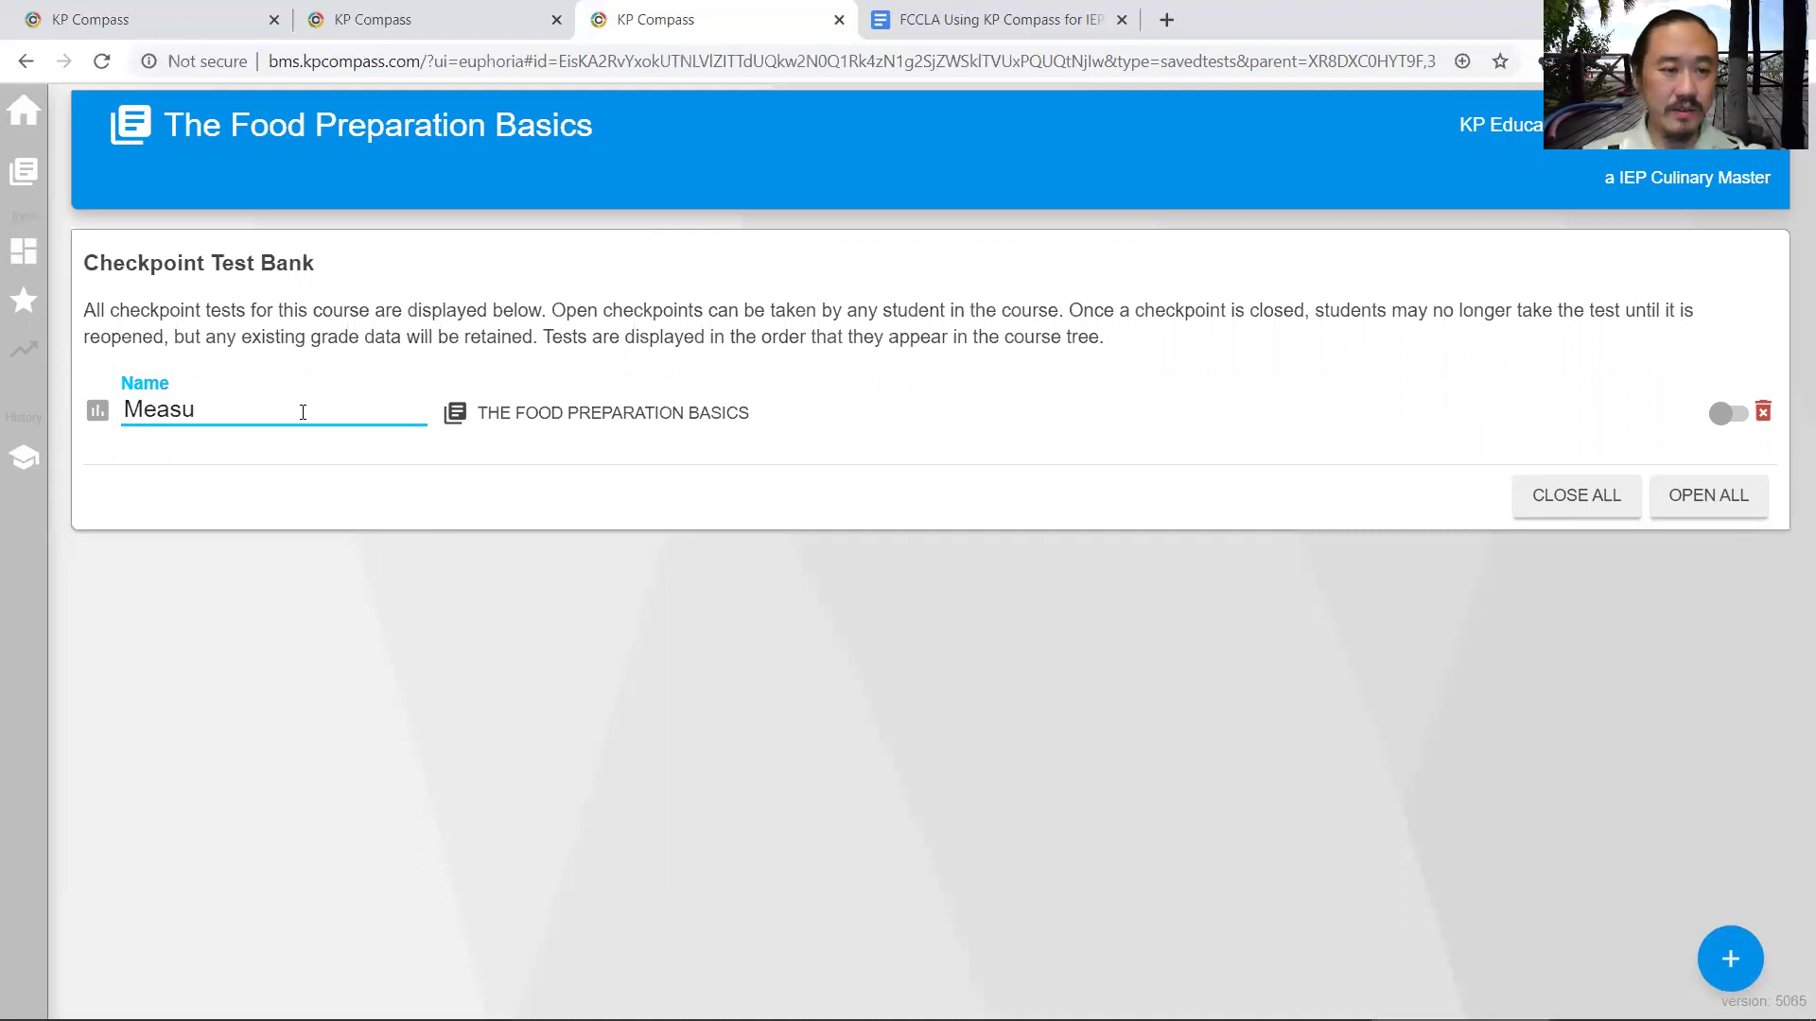
{"action": "type", "text": ";rerement Test"}
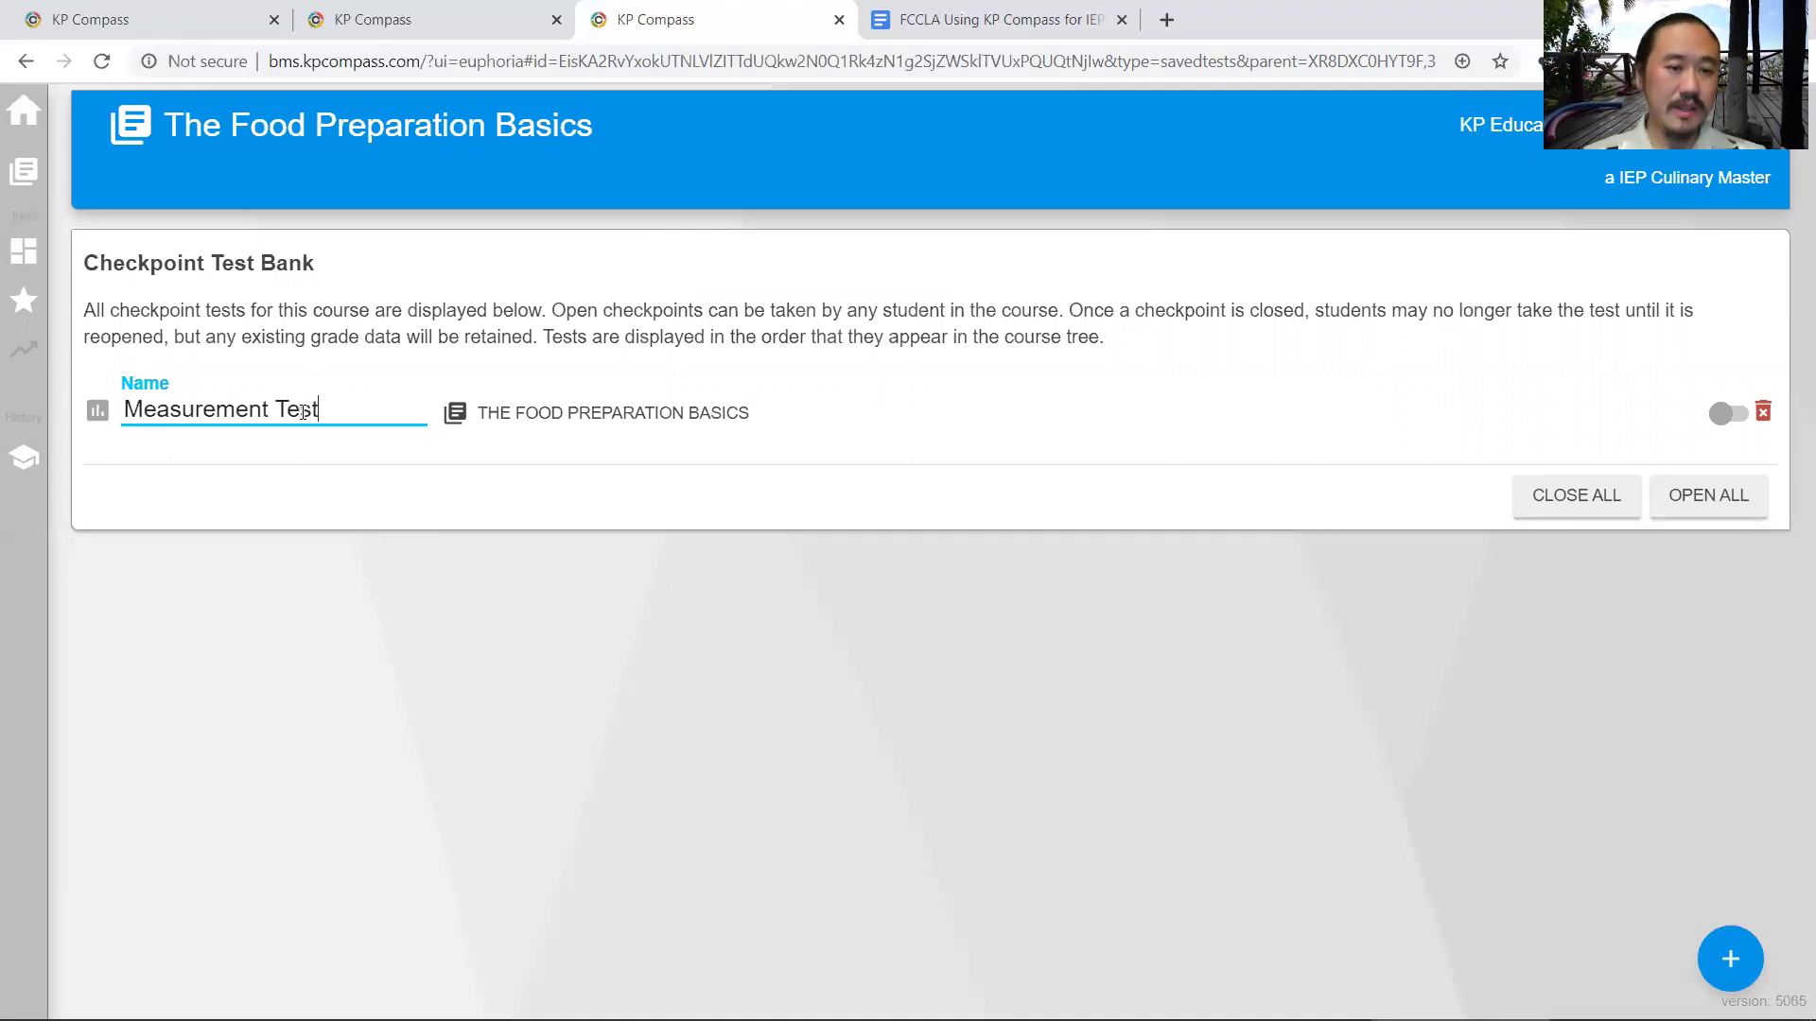
{"action": "left_click", "coordinate": [303, 515]}
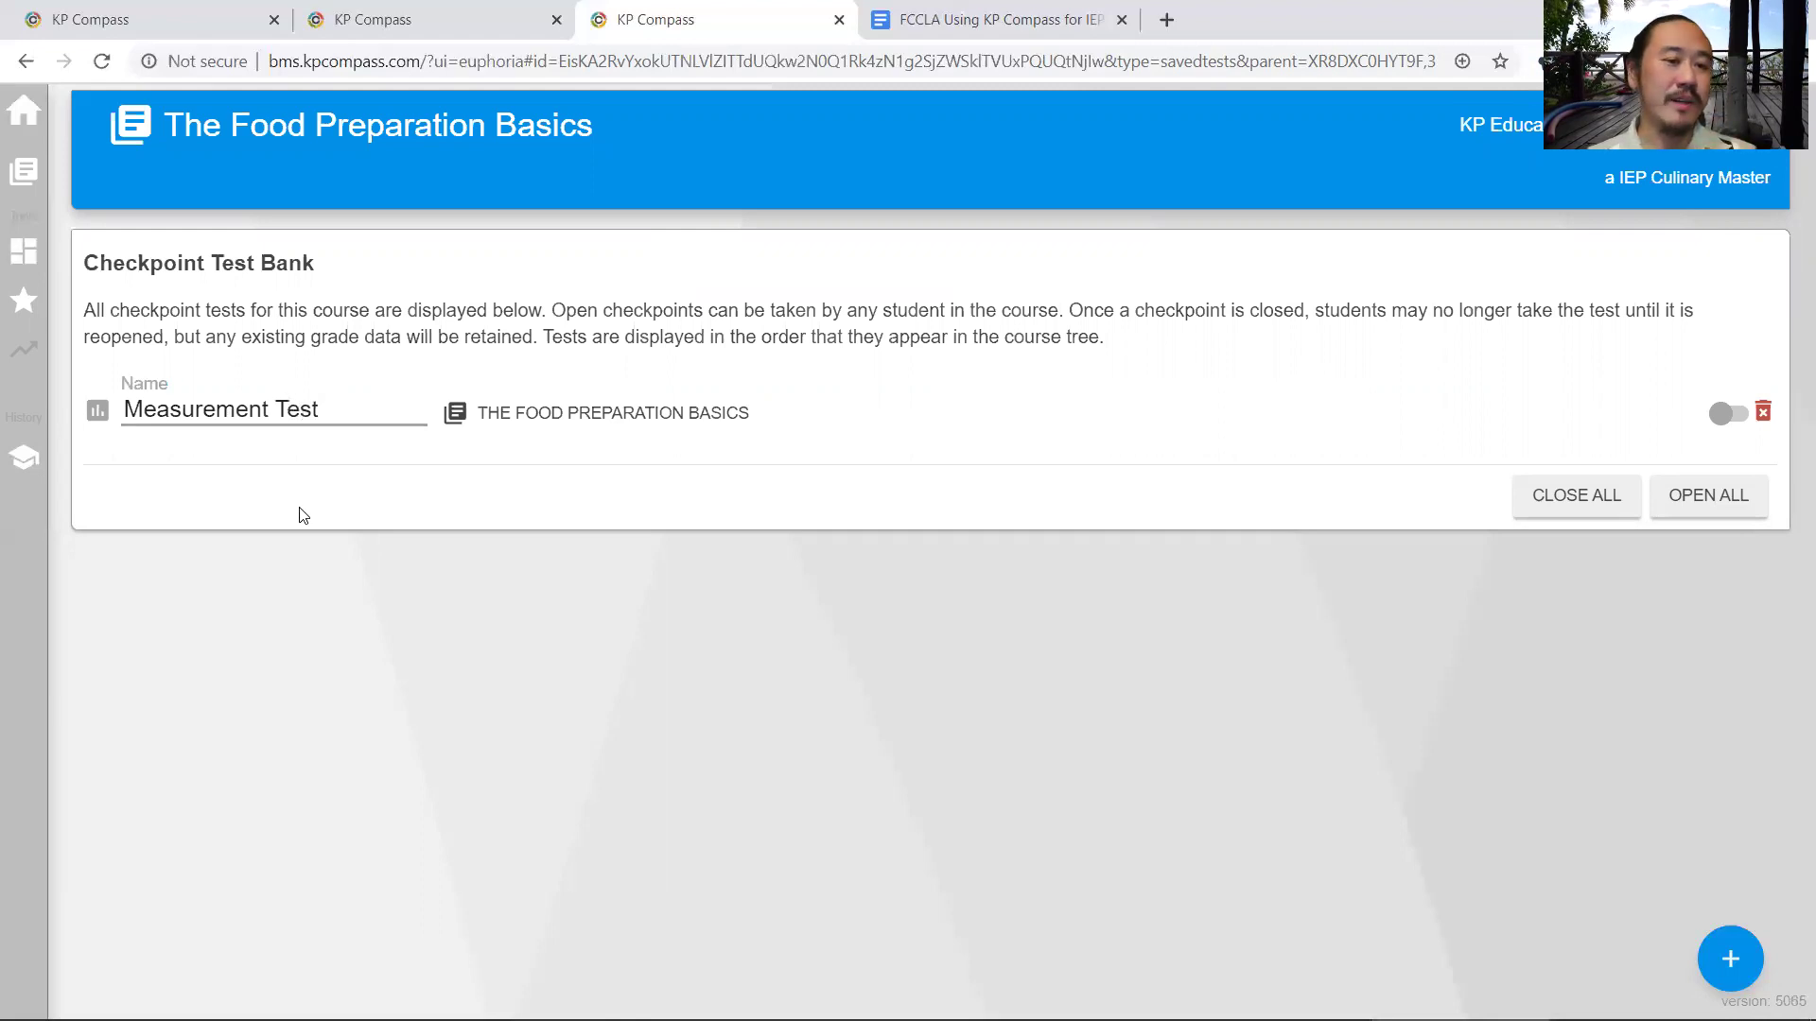
- Open the Measurement Test editor and expand Culinary Measurements to scroll through its questions
{"action": "left_click", "coordinate": [98, 410]}
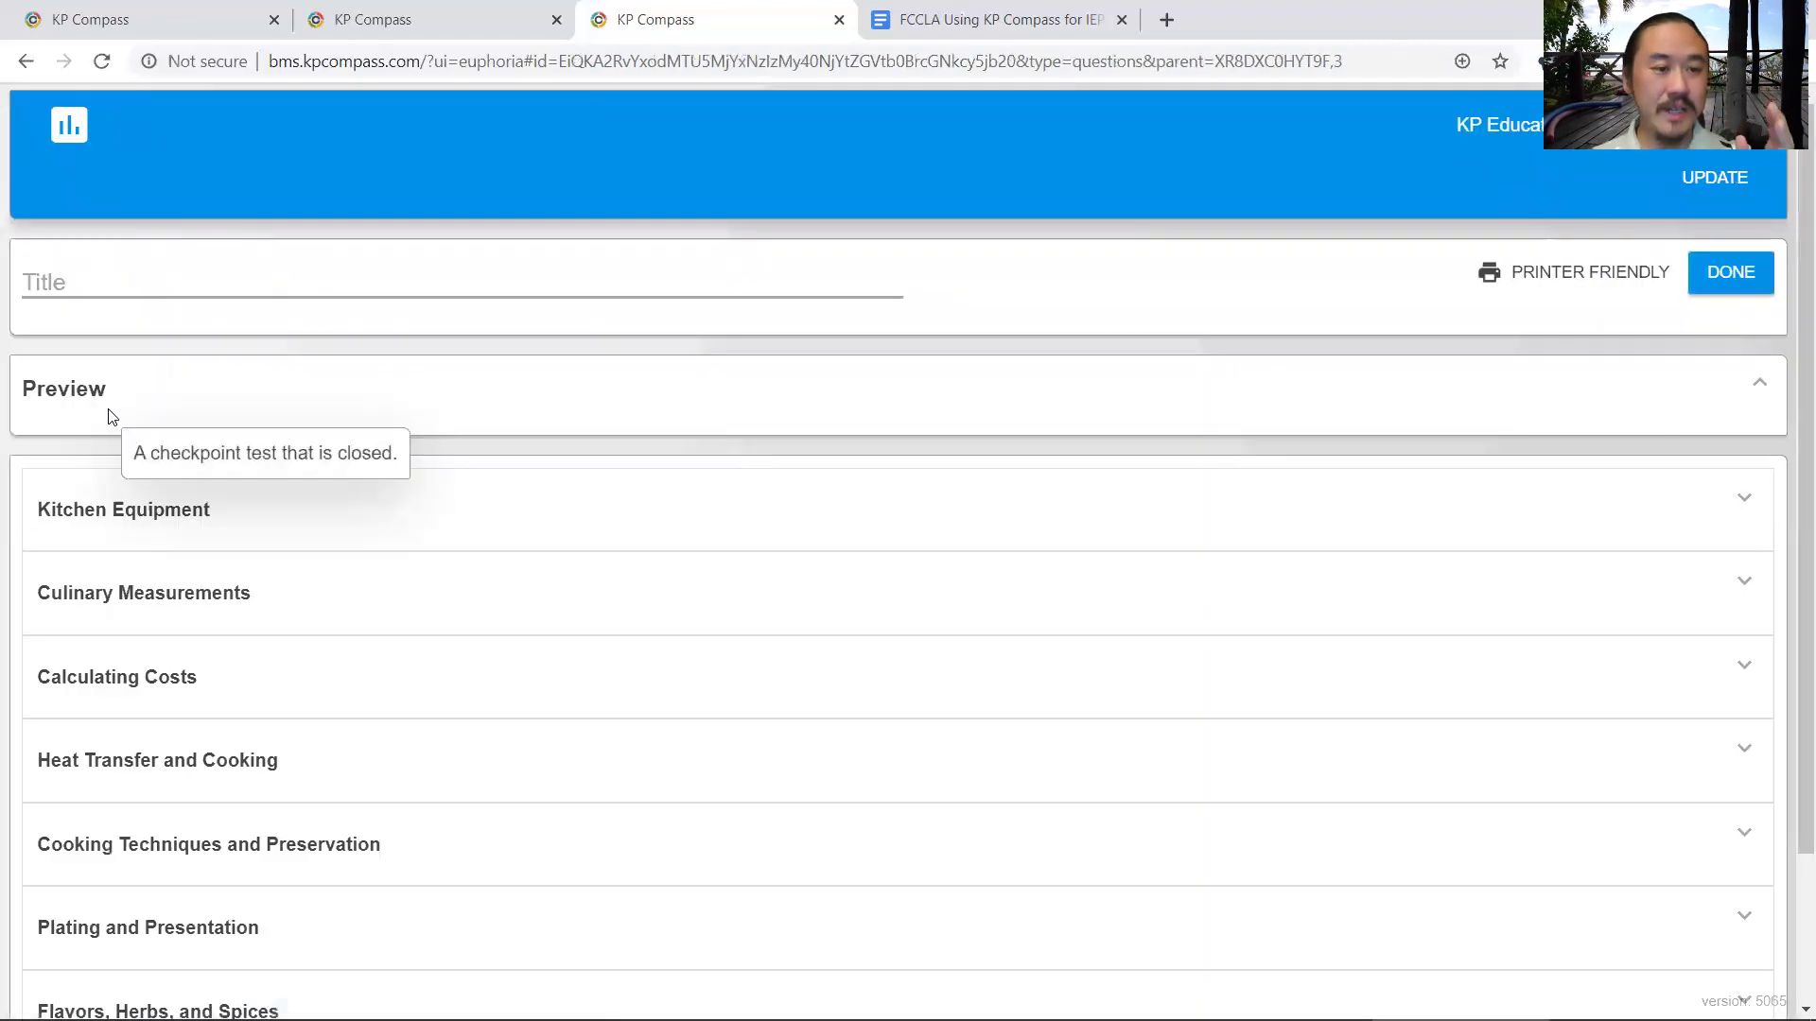
{"action": "scroll", "coordinate": [212, 558], "scroll_direction": "down", "scroll_amount": 2}
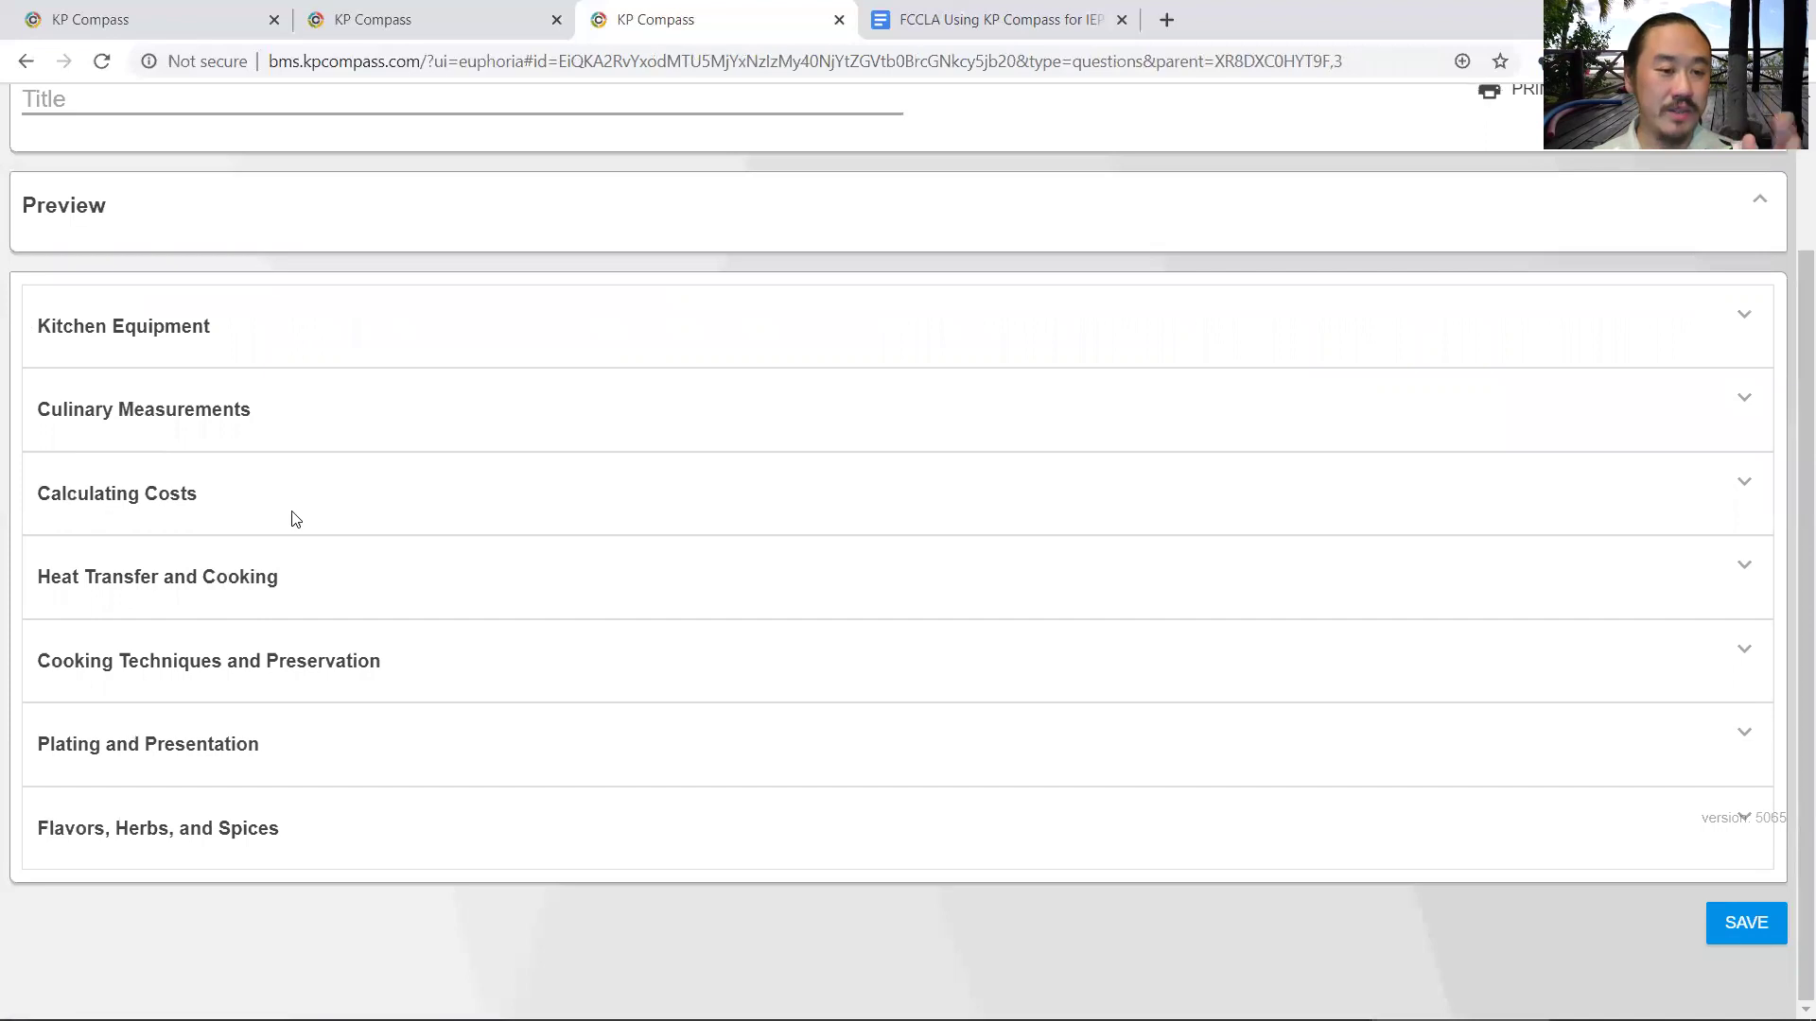
{"action": "left_click", "coordinate": [247, 416]}
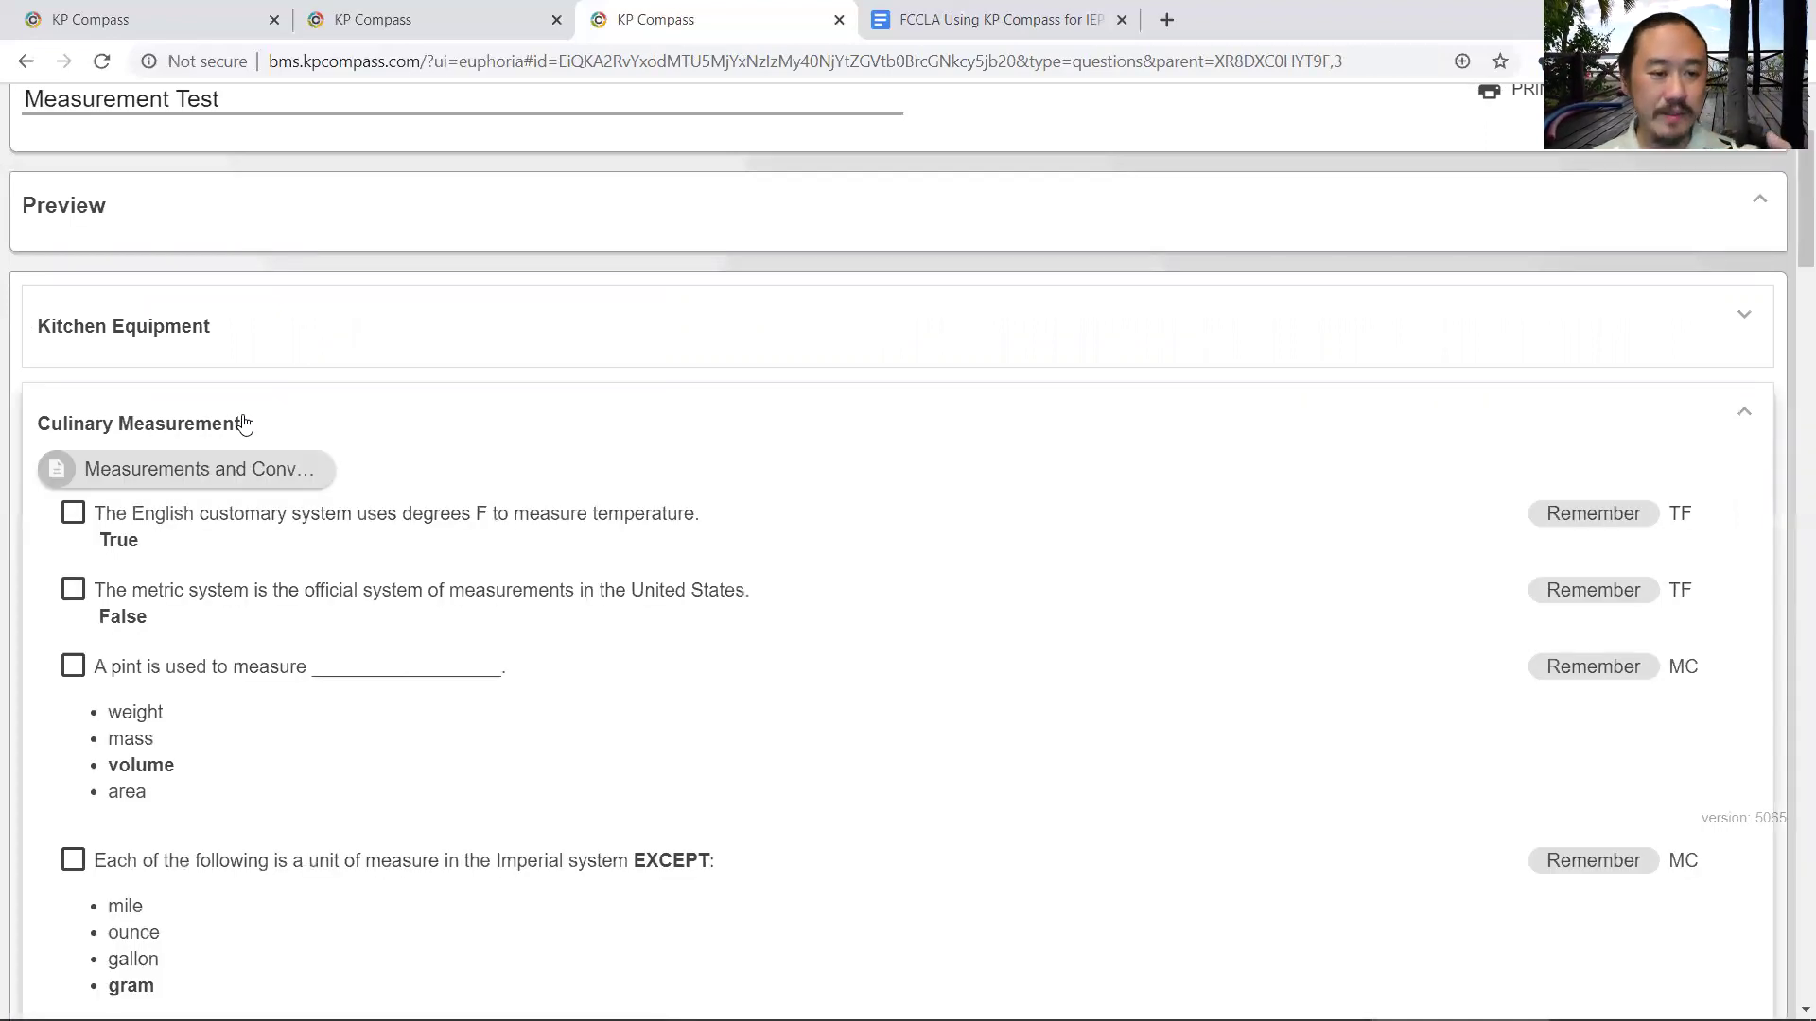
{"action": "scroll", "coordinate": [272, 452], "scroll_direction": "down", "scroll_amount": 2}
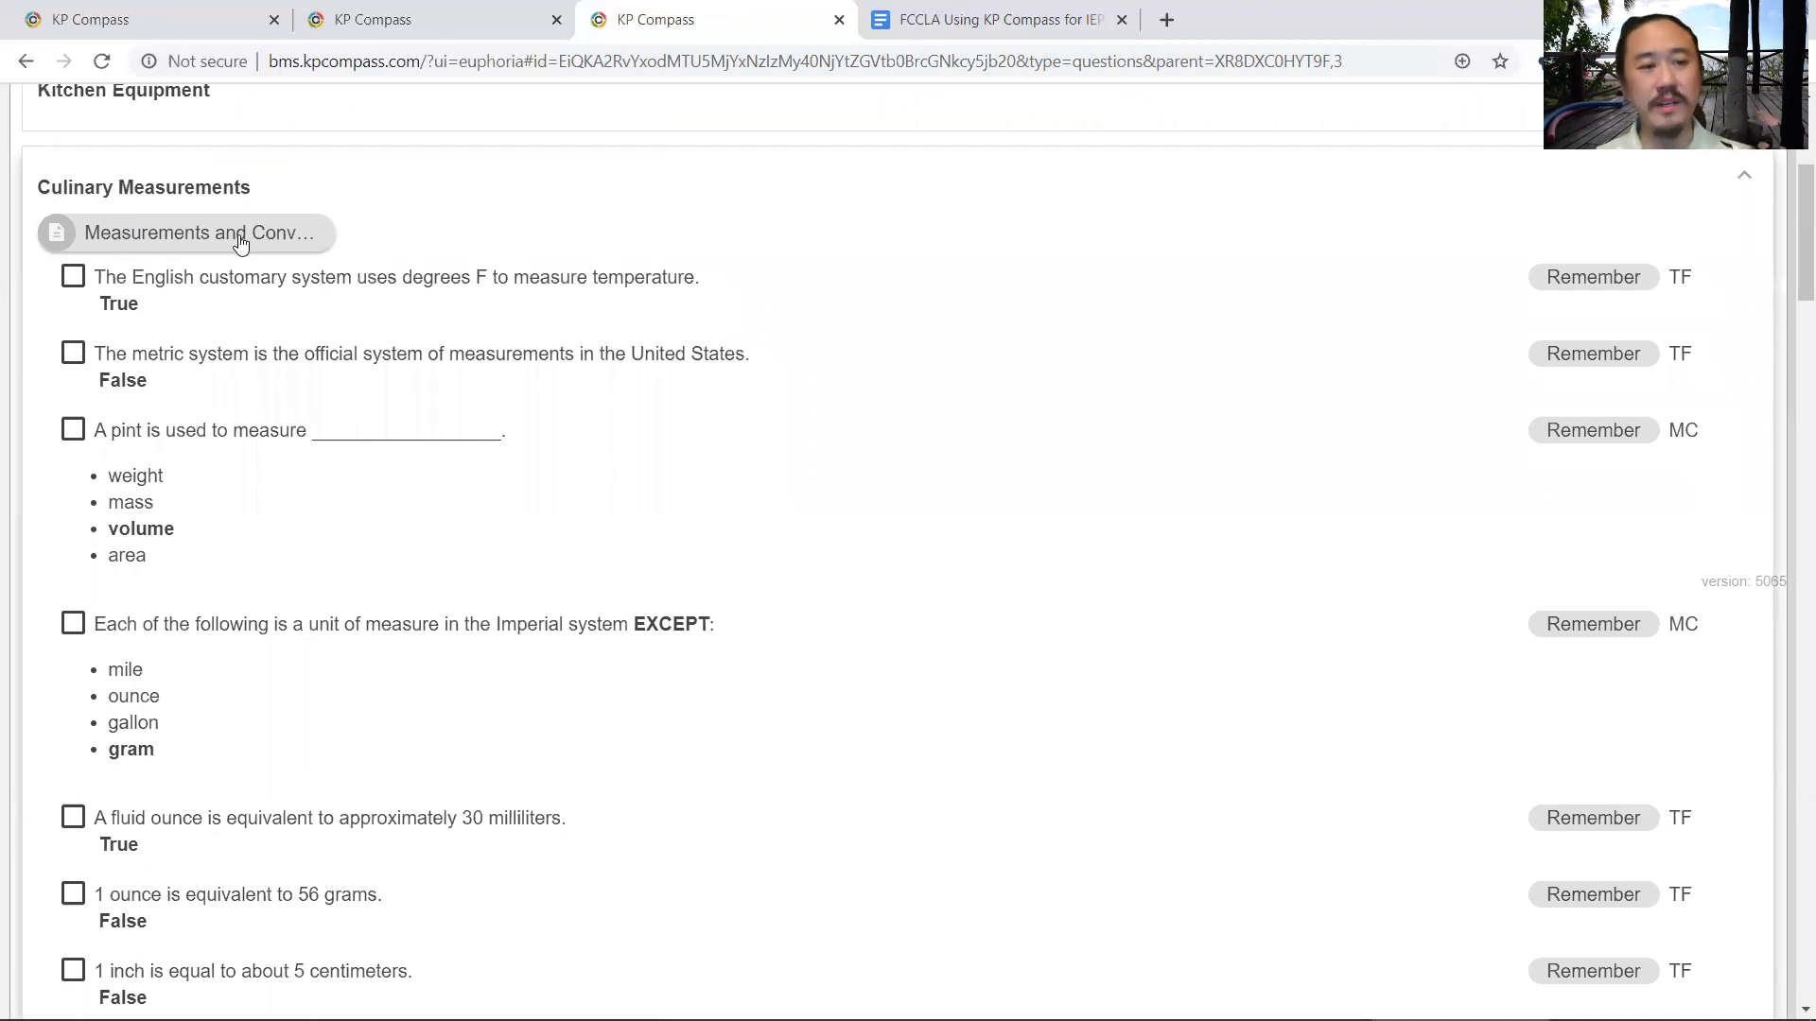
{"action": "scroll", "coordinate": [227, 325], "scroll_direction": "down", "scroll_amount": 12}
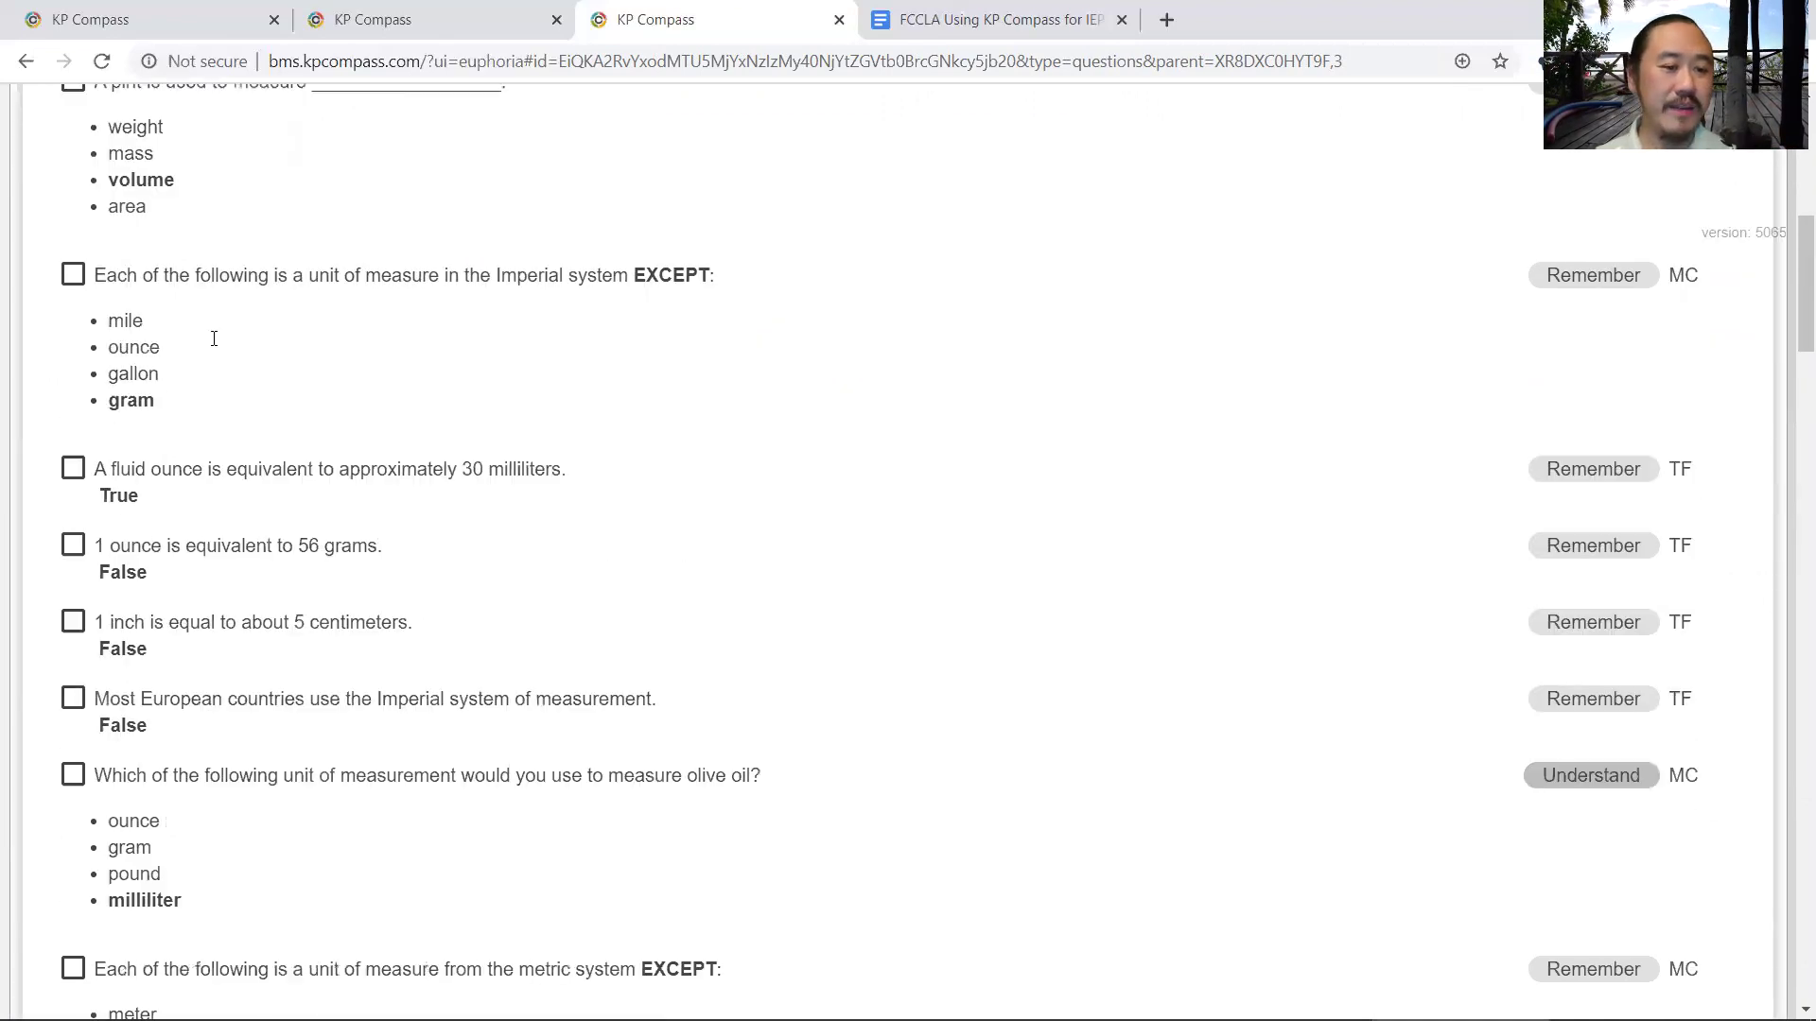
{"action": "scroll", "coordinate": [208, 382], "scroll_direction": "down", "scroll_amount": 11}
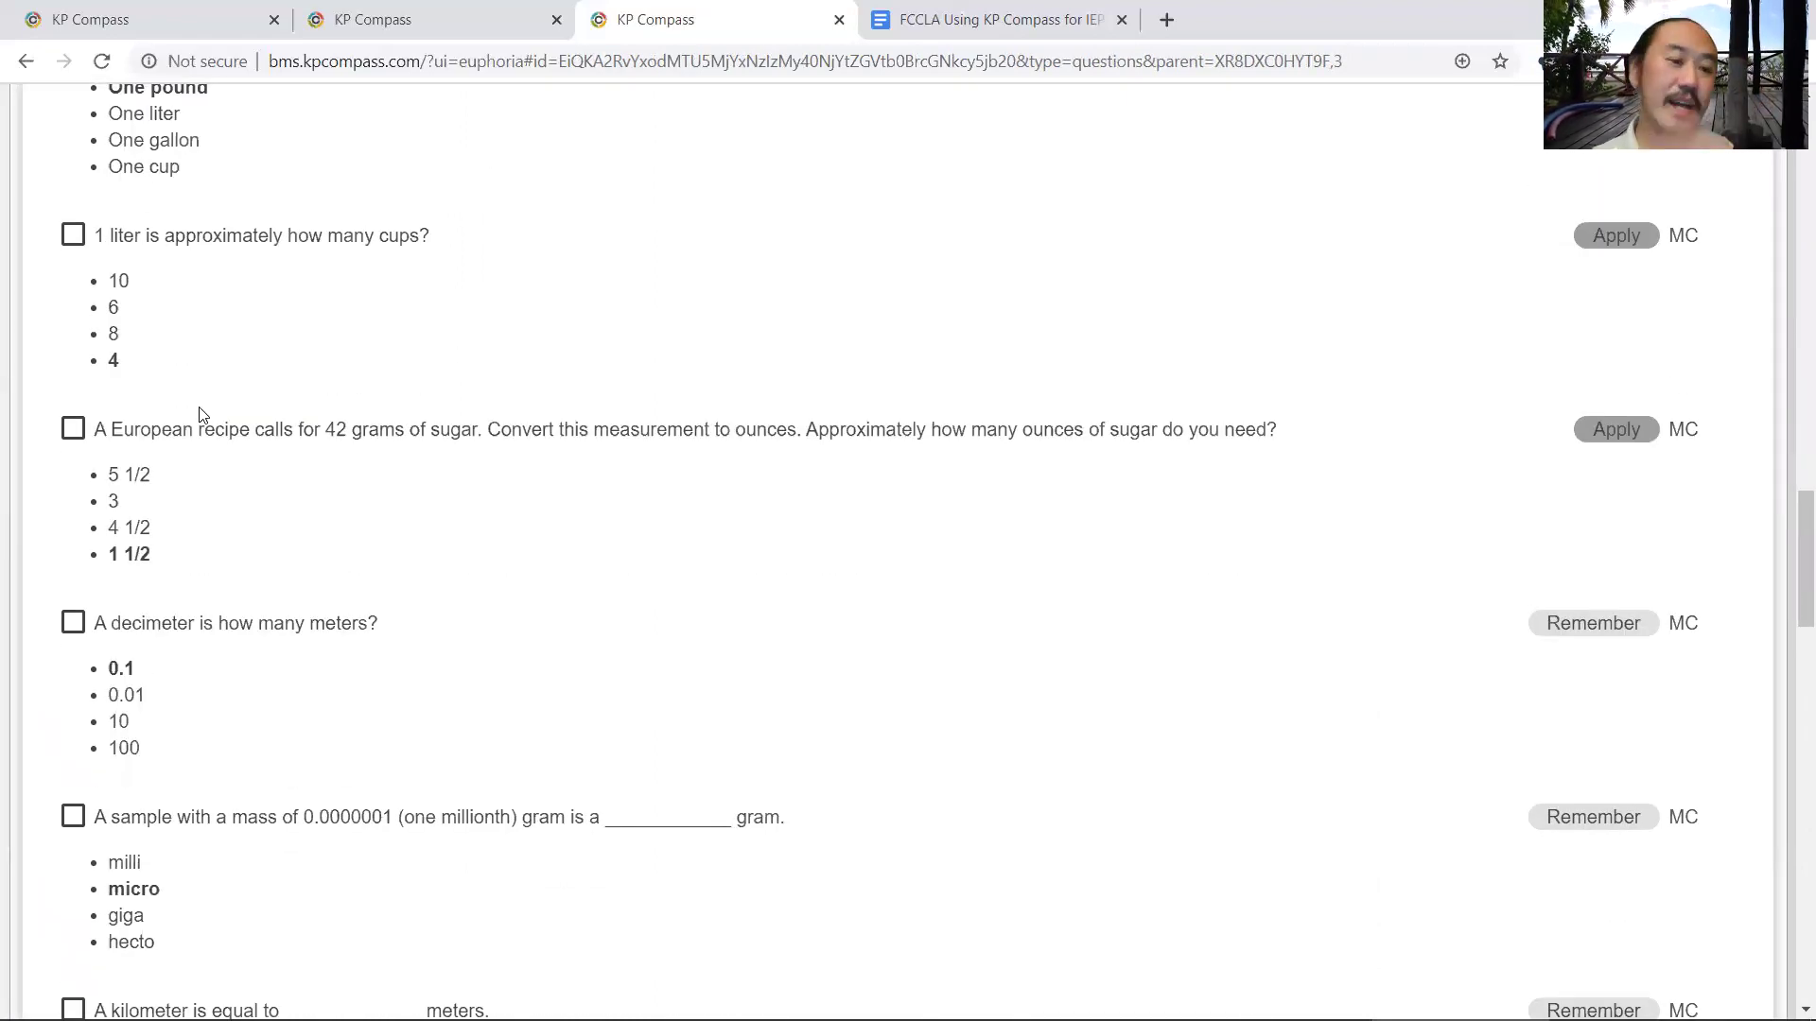
- Tick the 1 liter to cups question, unticking the European recipe sugar question again
{"action": "left_click", "coordinate": [73, 429]}
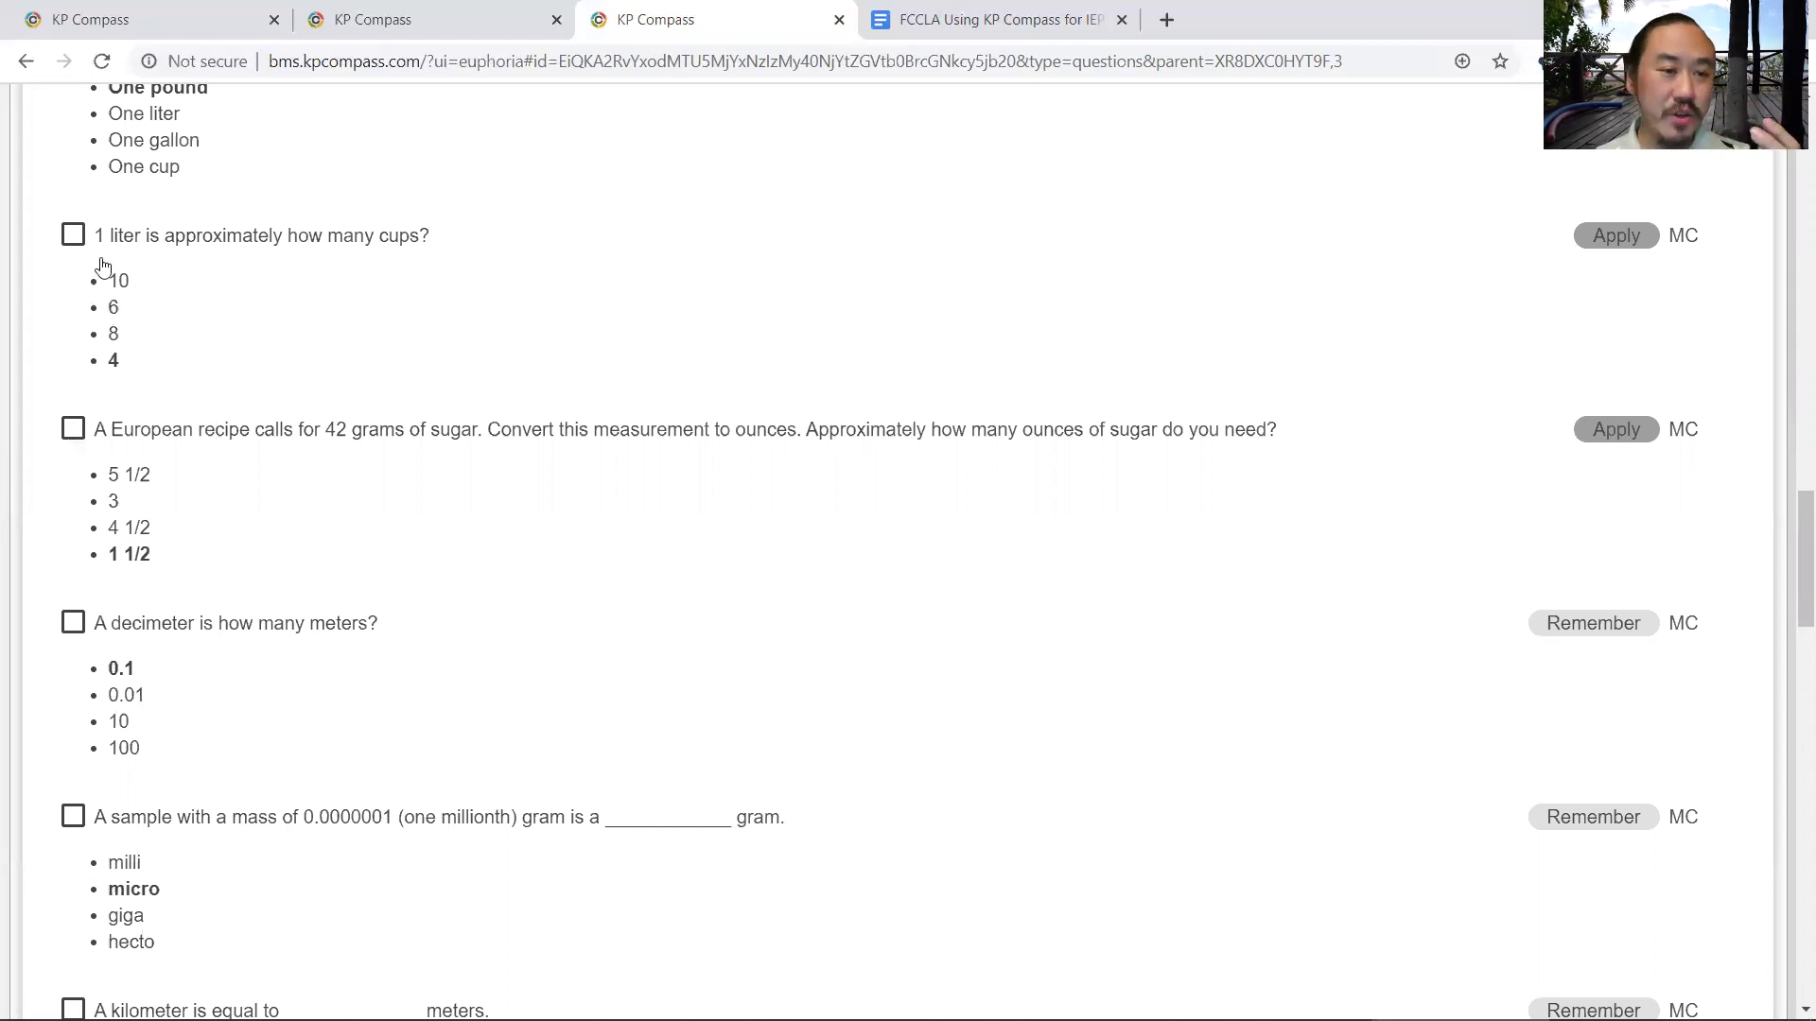
{"action": "left_click", "coordinate": [314, 392]}
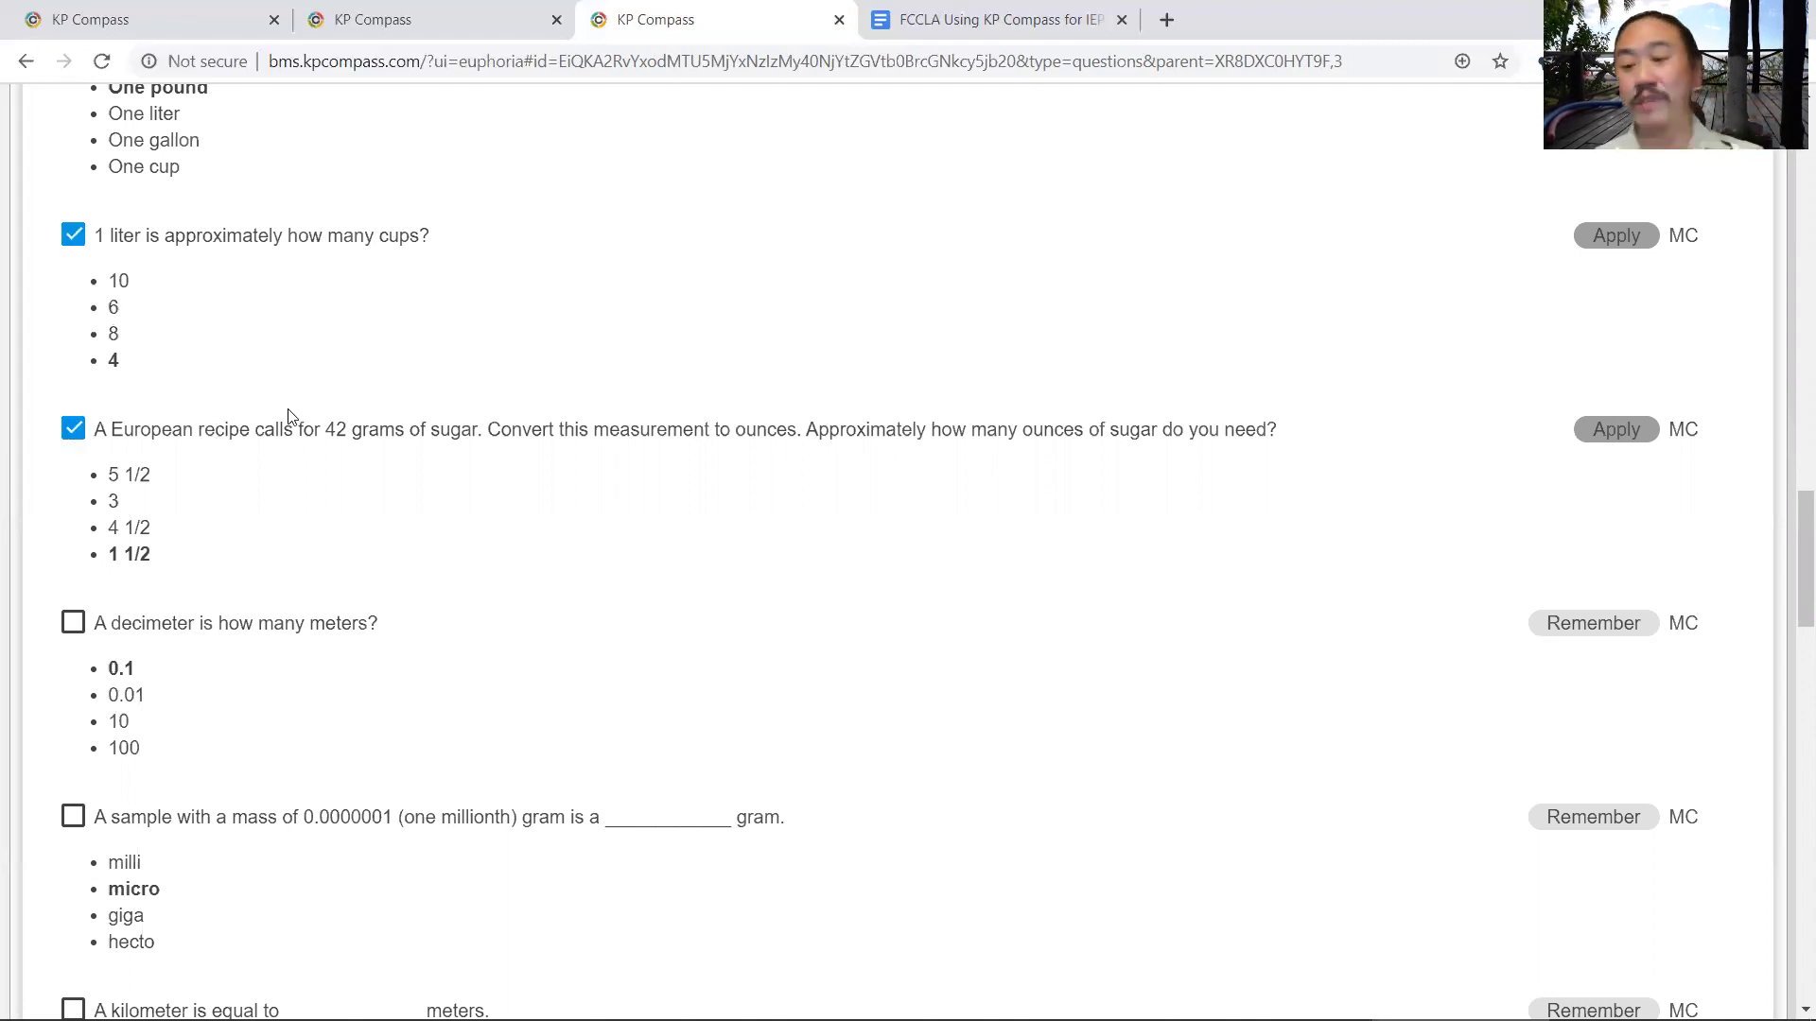
{"action": "left_click", "coordinate": [74, 430]}
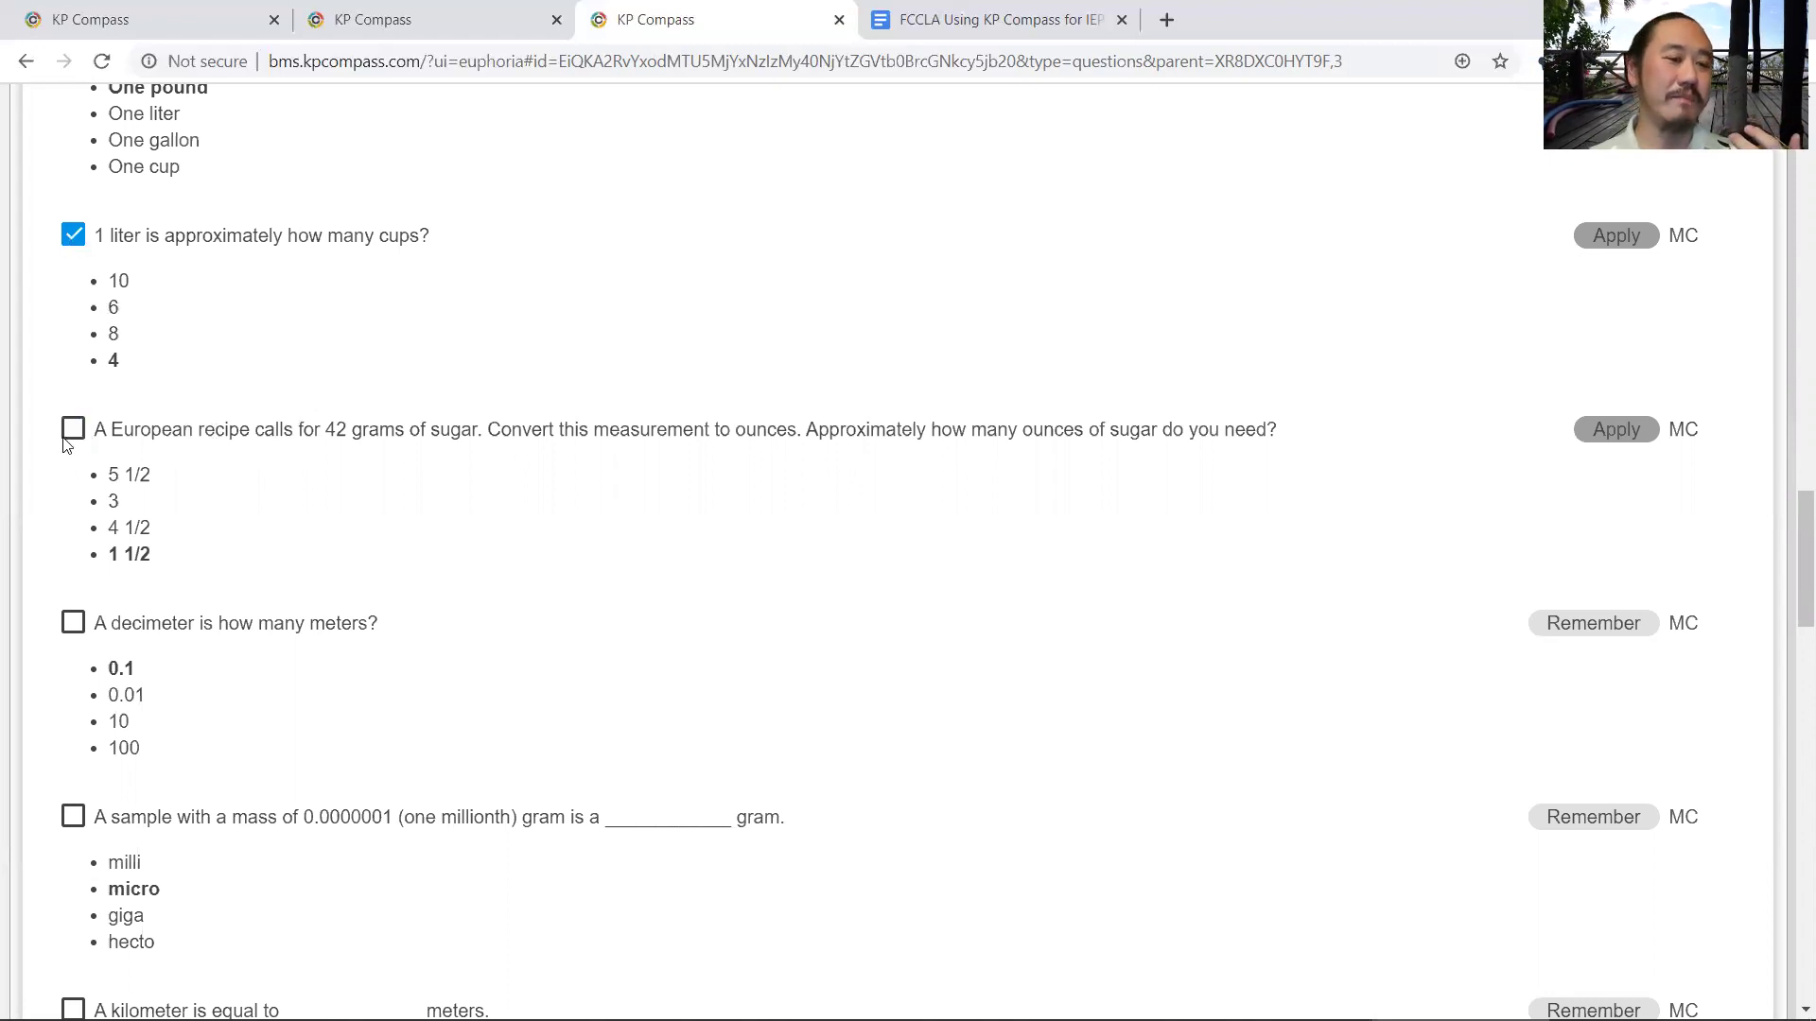
{"action": "scroll", "coordinate": [130, 572], "scroll_direction": "down", "scroll_amount": 7}
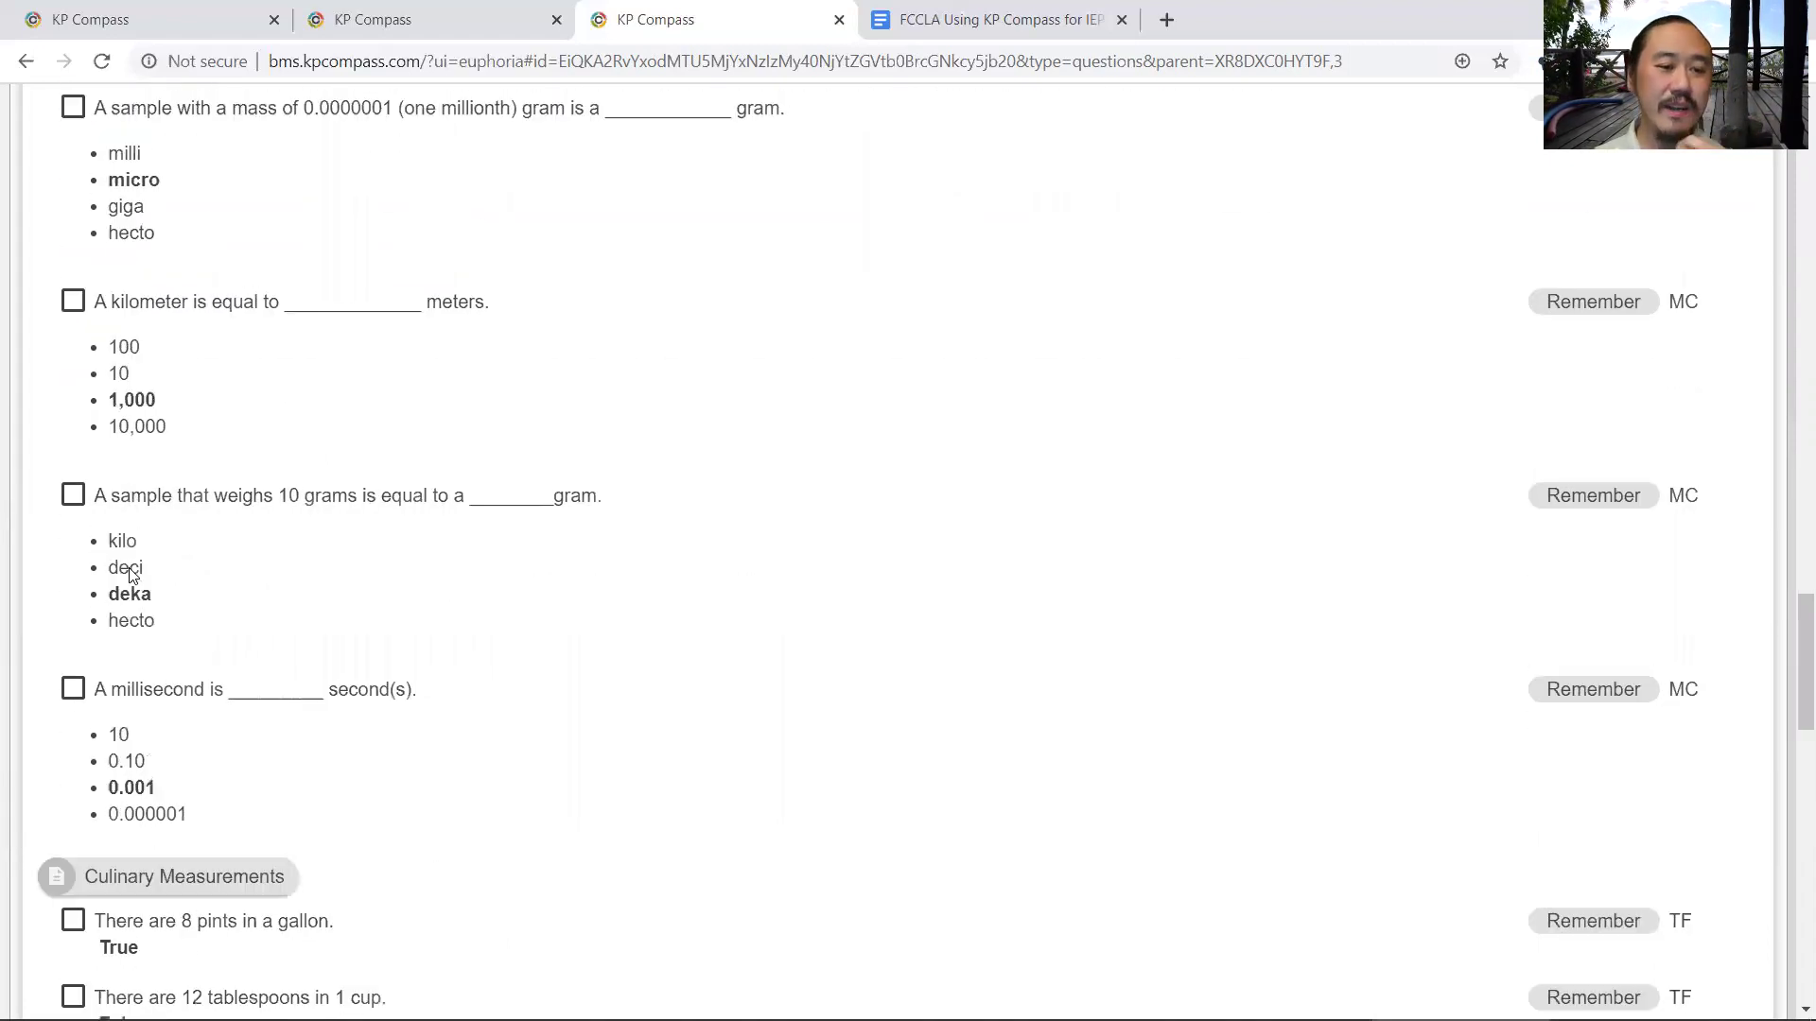
{"action": "scroll", "coordinate": [129, 572], "scroll_direction": "down", "scroll_amount": 5}
{"action": "scroll", "coordinate": [74, 464], "scroll_direction": "down", "scroll_amount": 2}
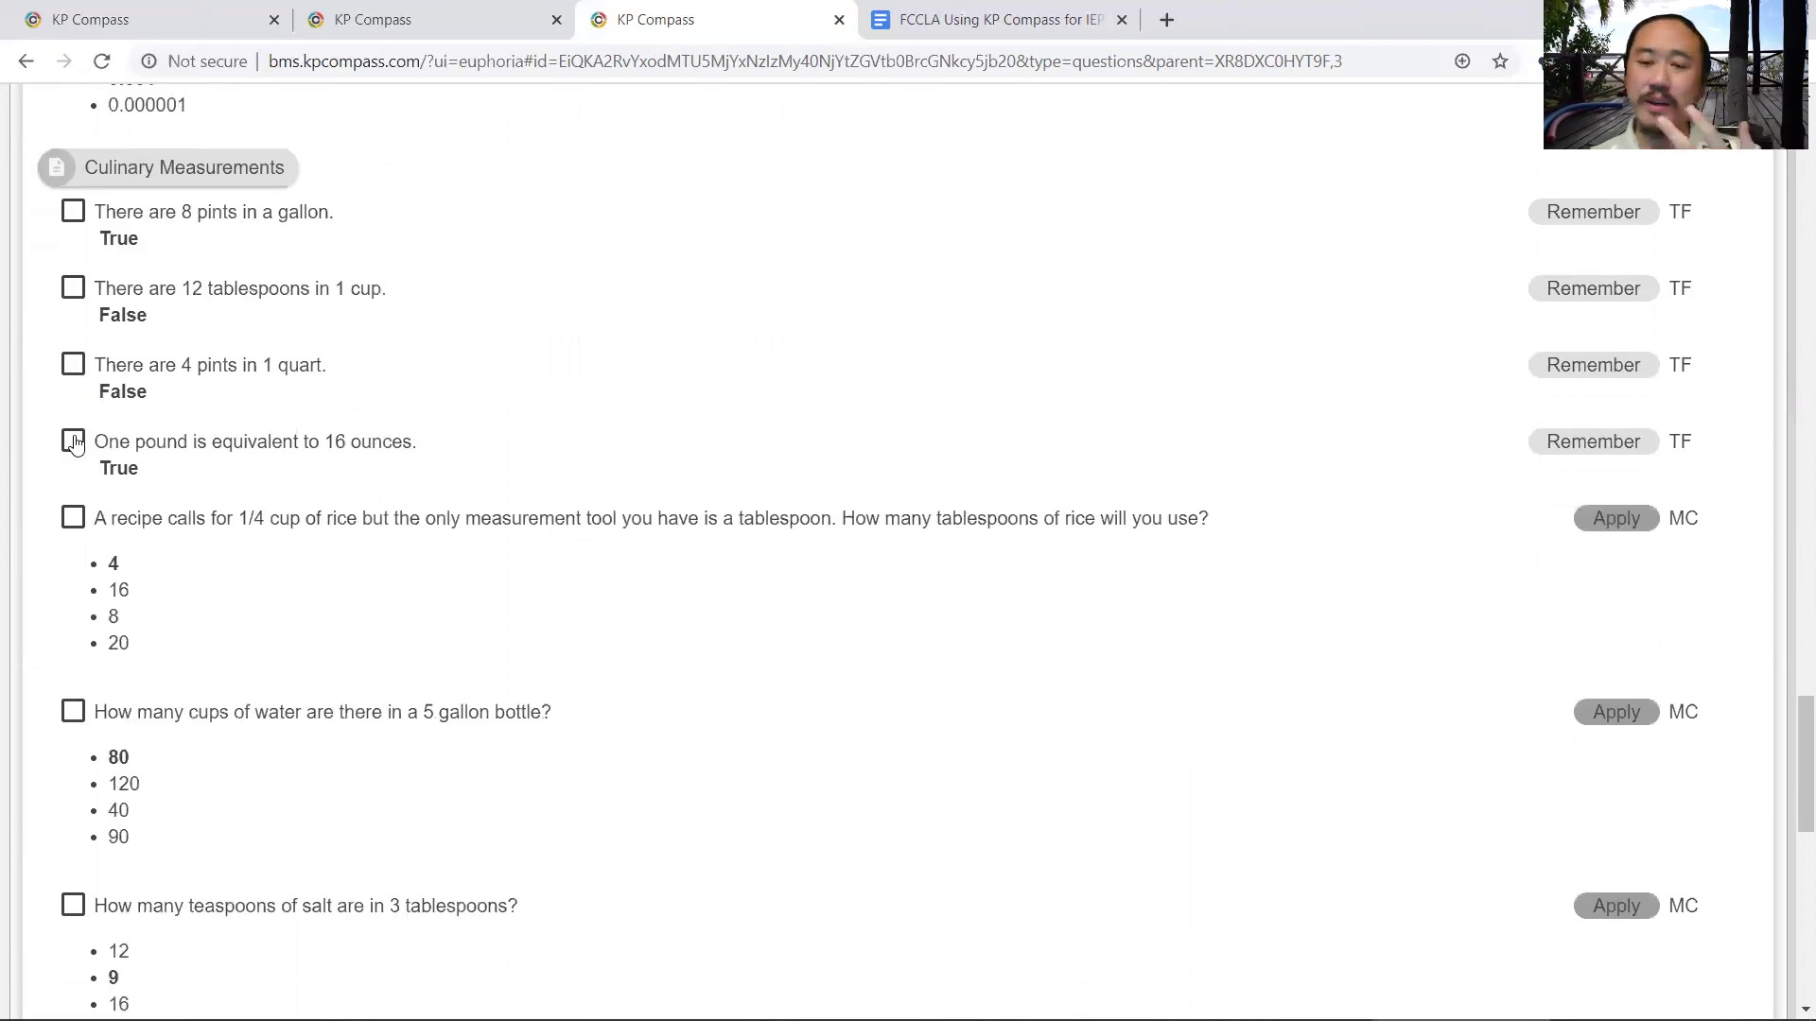
- Tick the 4 pints in 1 quart, 1/4 cup rice and 5 gallon bottle questions, then review the list
{"action": "left_click", "coordinate": [72, 364]}
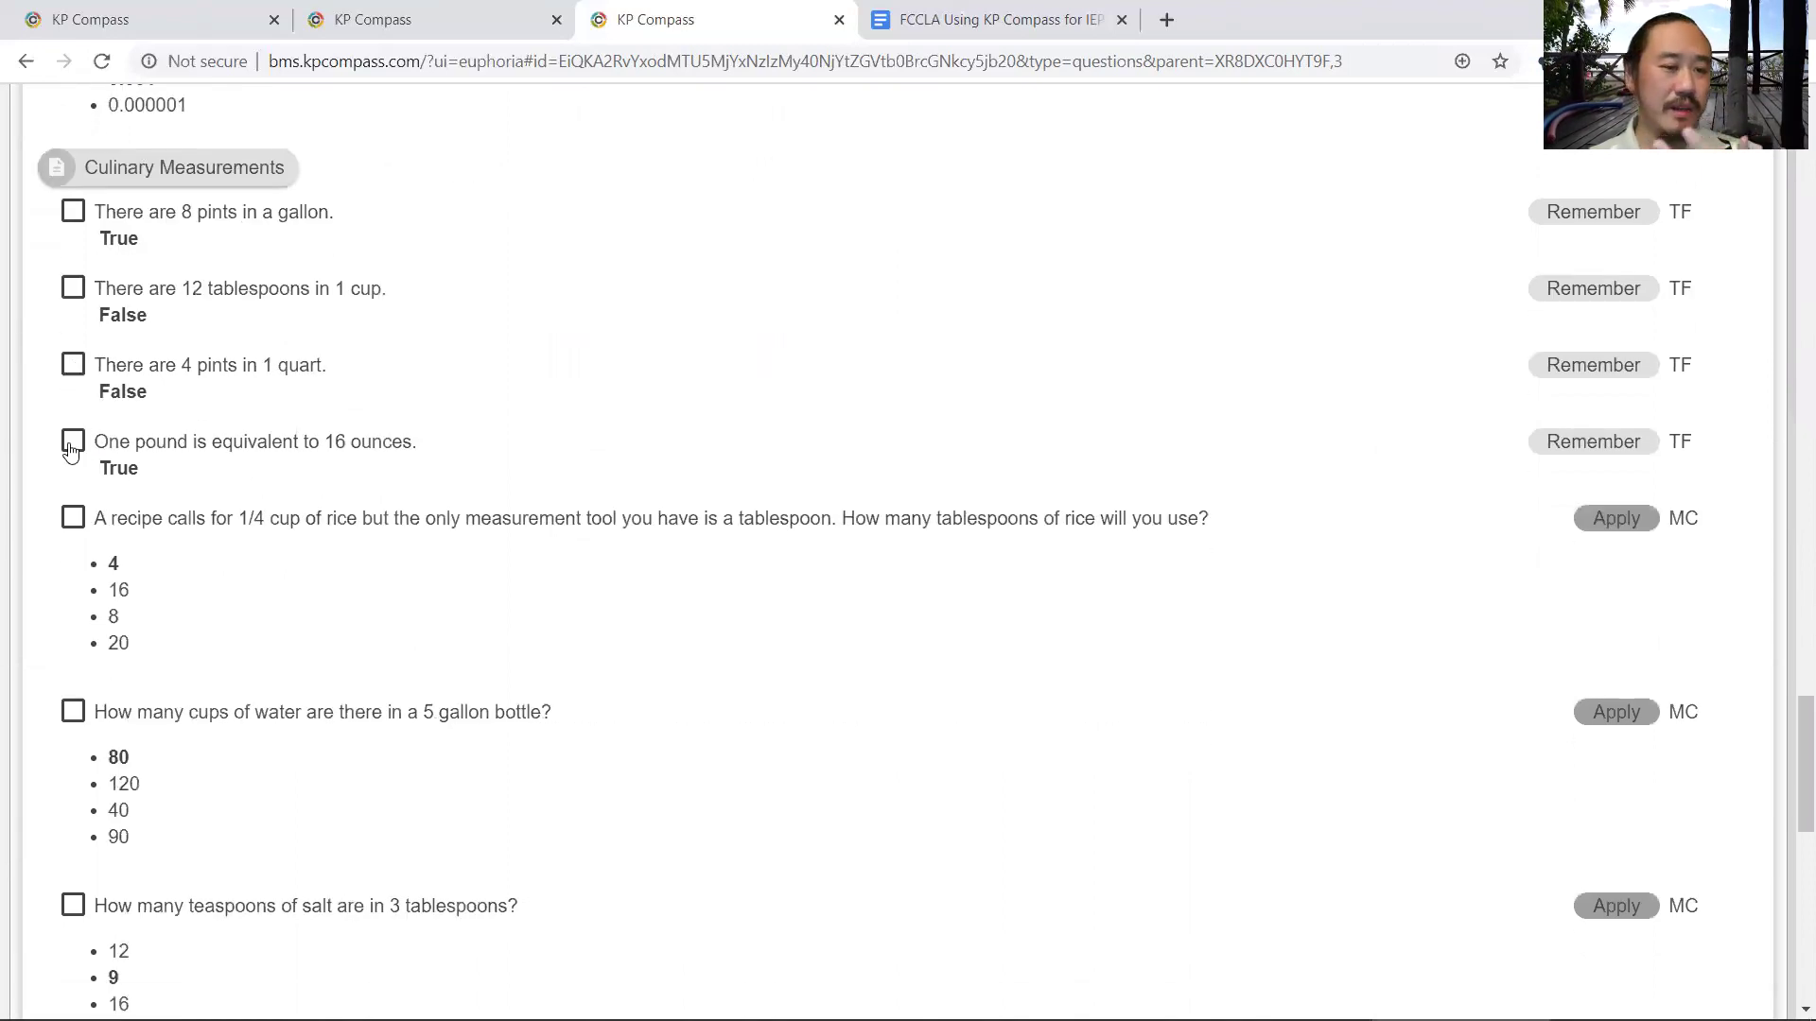
{"action": "left_click", "coordinate": [92, 592]}
{"action": "left_click", "coordinate": [74, 714]}
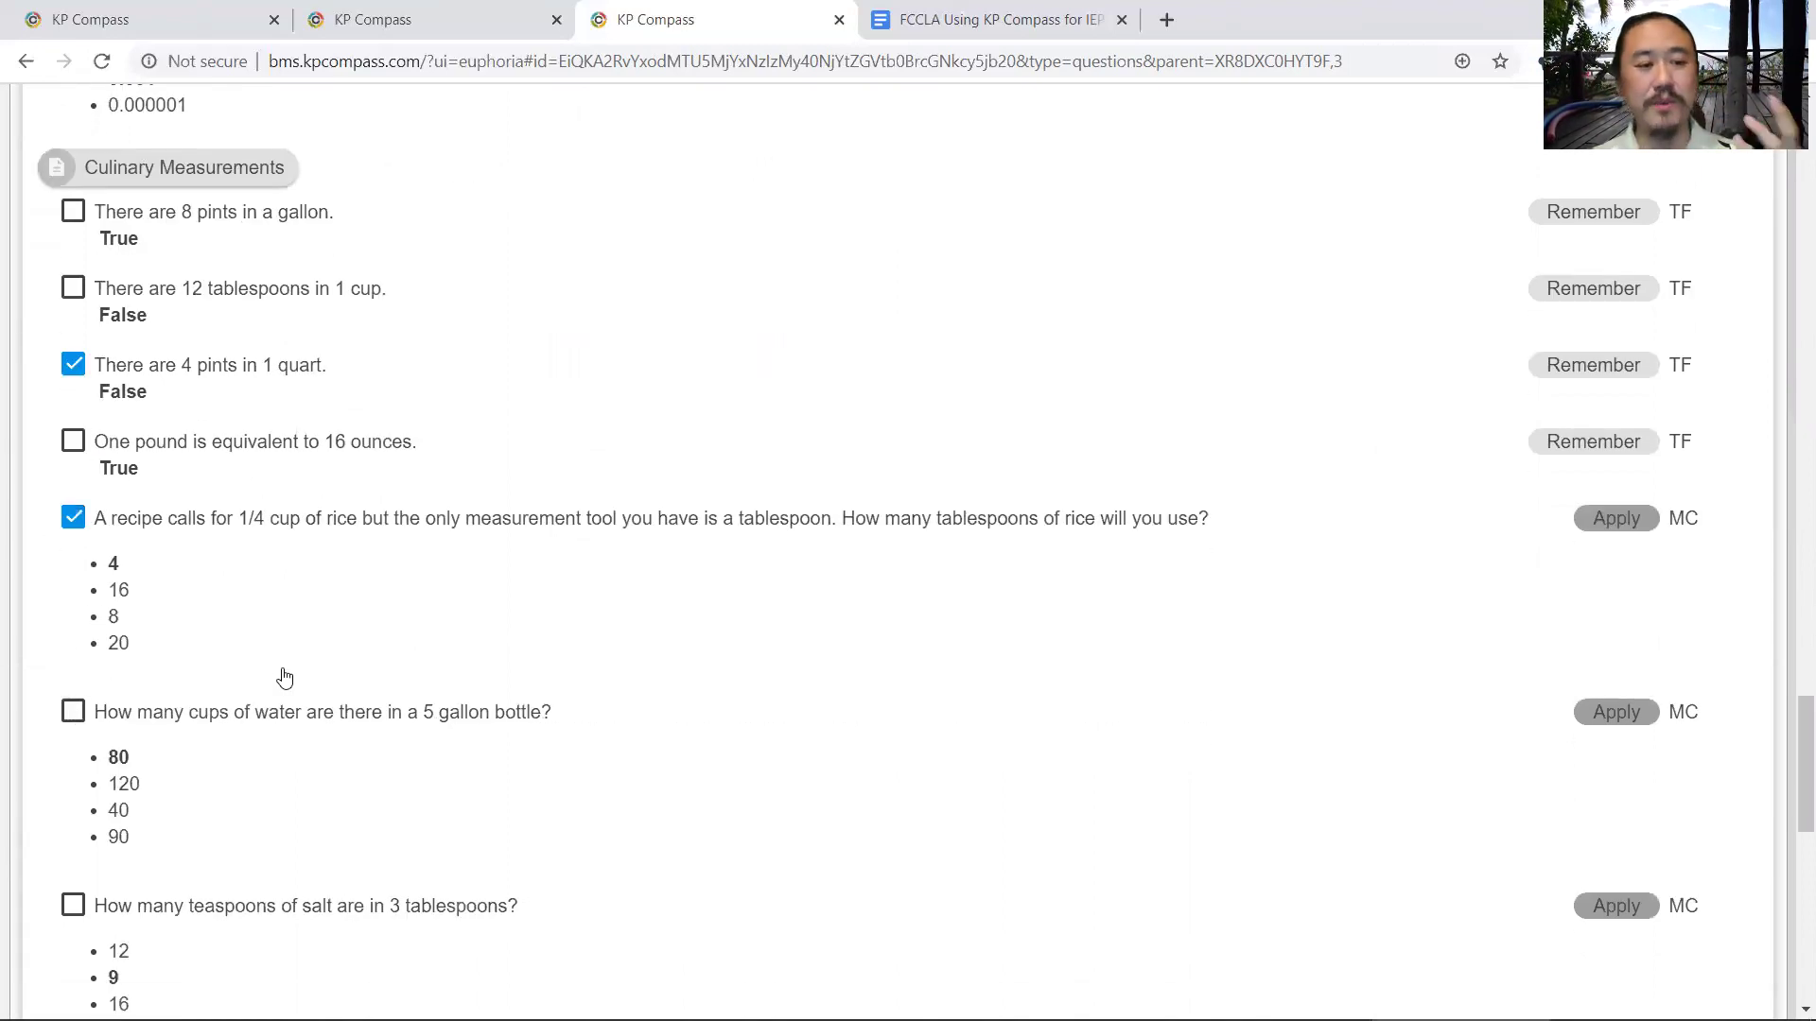
{"action": "scroll", "coordinate": [539, 690], "scroll_direction": "down", "scroll_amount": 5}
{"action": "scroll", "coordinate": [539, 689], "scroll_direction": "down", "scroll_amount": 6}
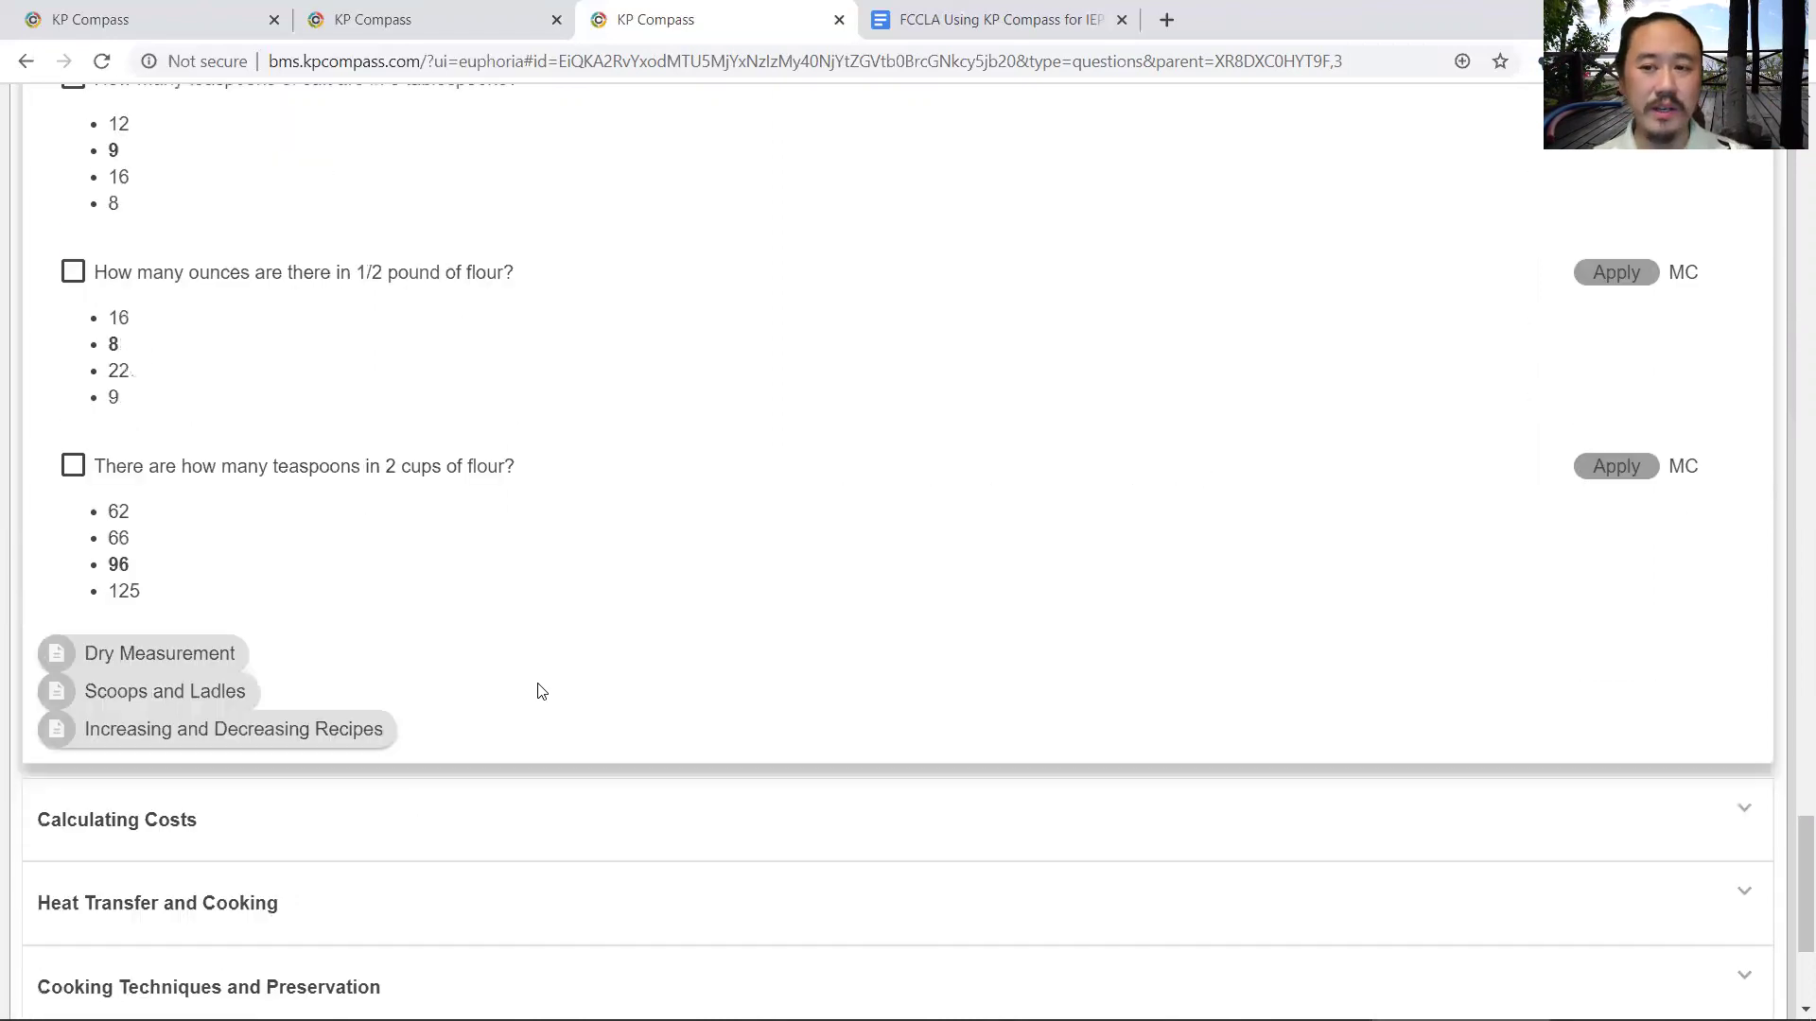
{"action": "scroll", "coordinate": [531, 676], "scroll_direction": "up", "scroll_amount": 3}
{"action": "scroll", "coordinate": [619, 636], "scroll_direction": "up", "scroll_amount": 13}
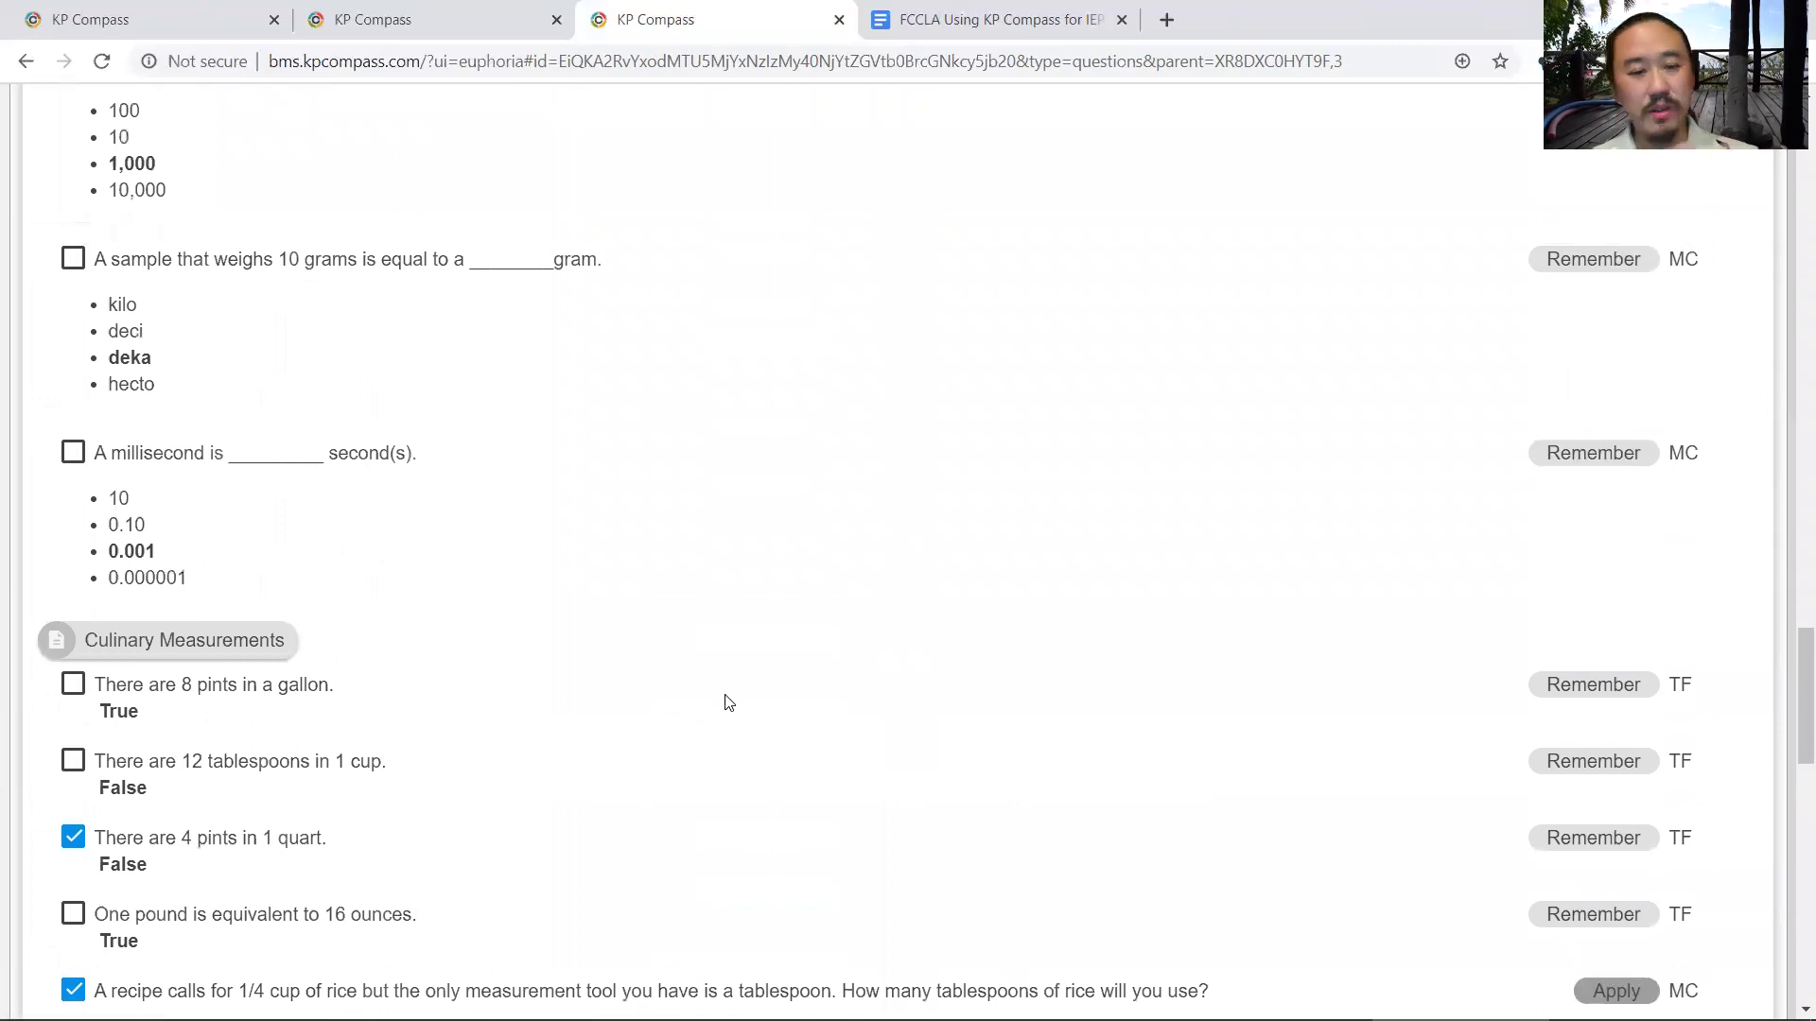
{"action": "scroll", "coordinate": [727, 702], "scroll_direction": "down", "scroll_amount": 1}
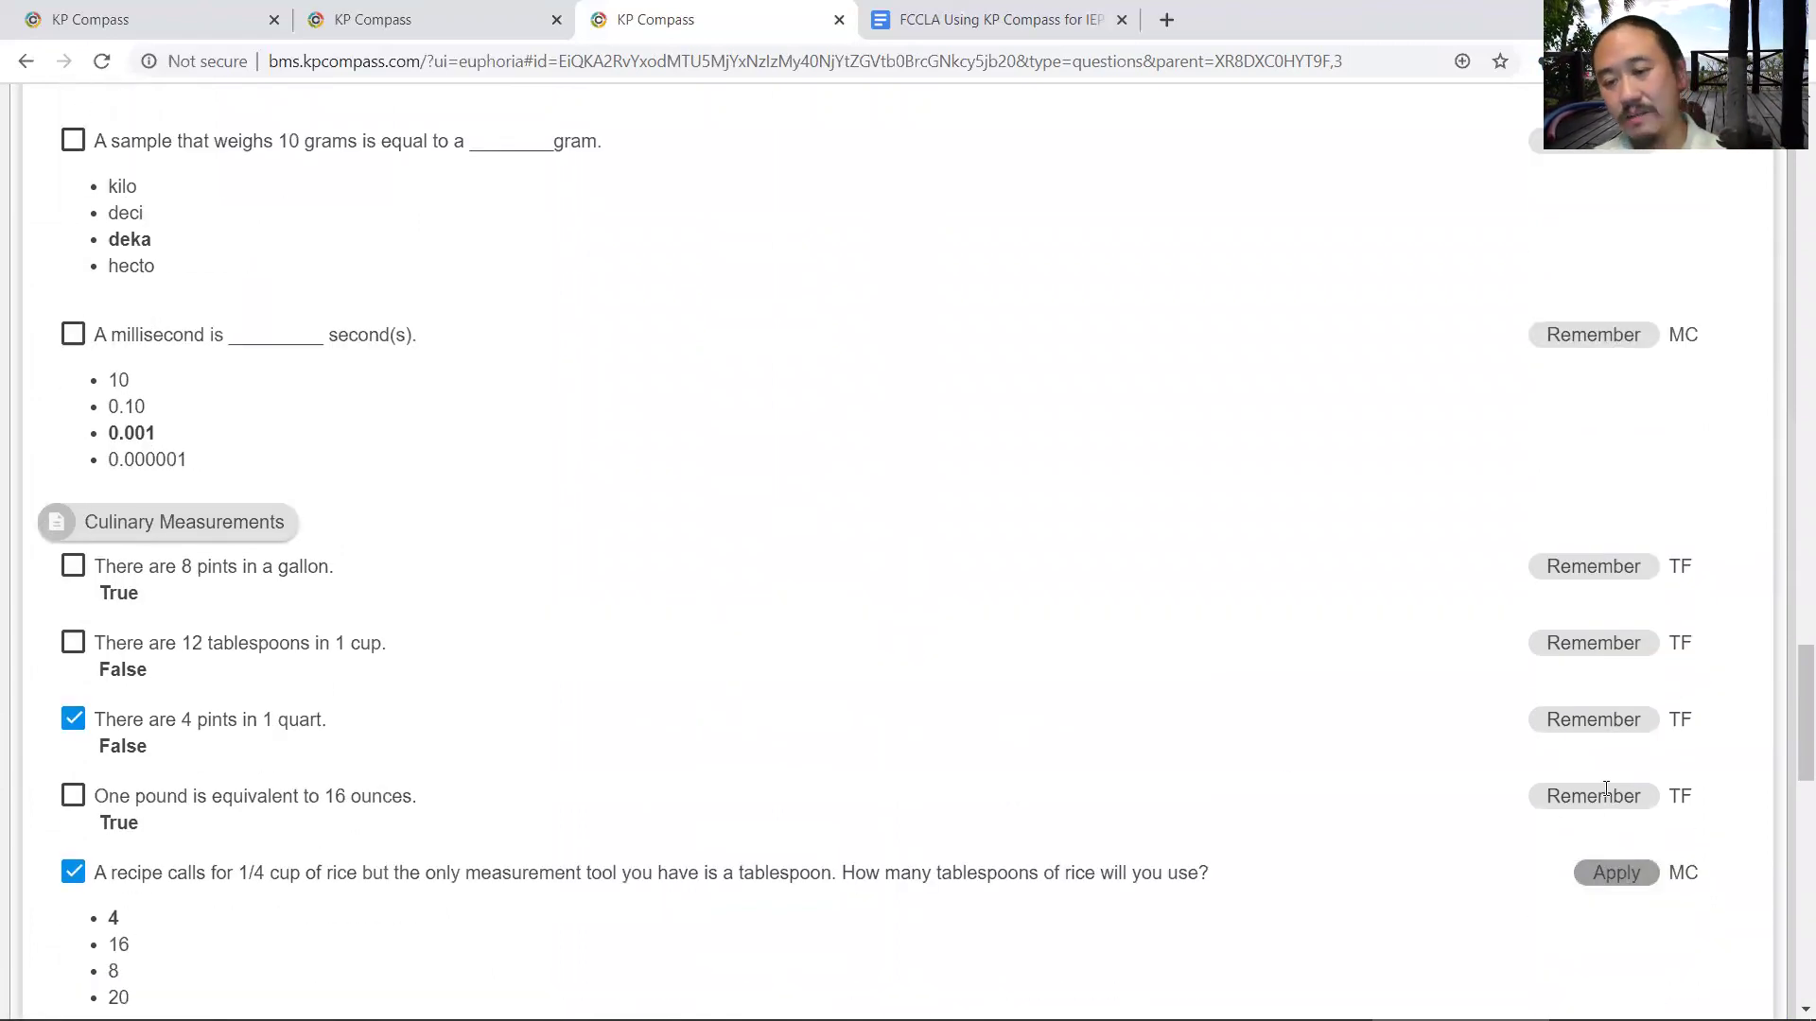
{"action": "scroll", "coordinate": [1427, 867], "scroll_direction": "up", "scroll_amount": 19}
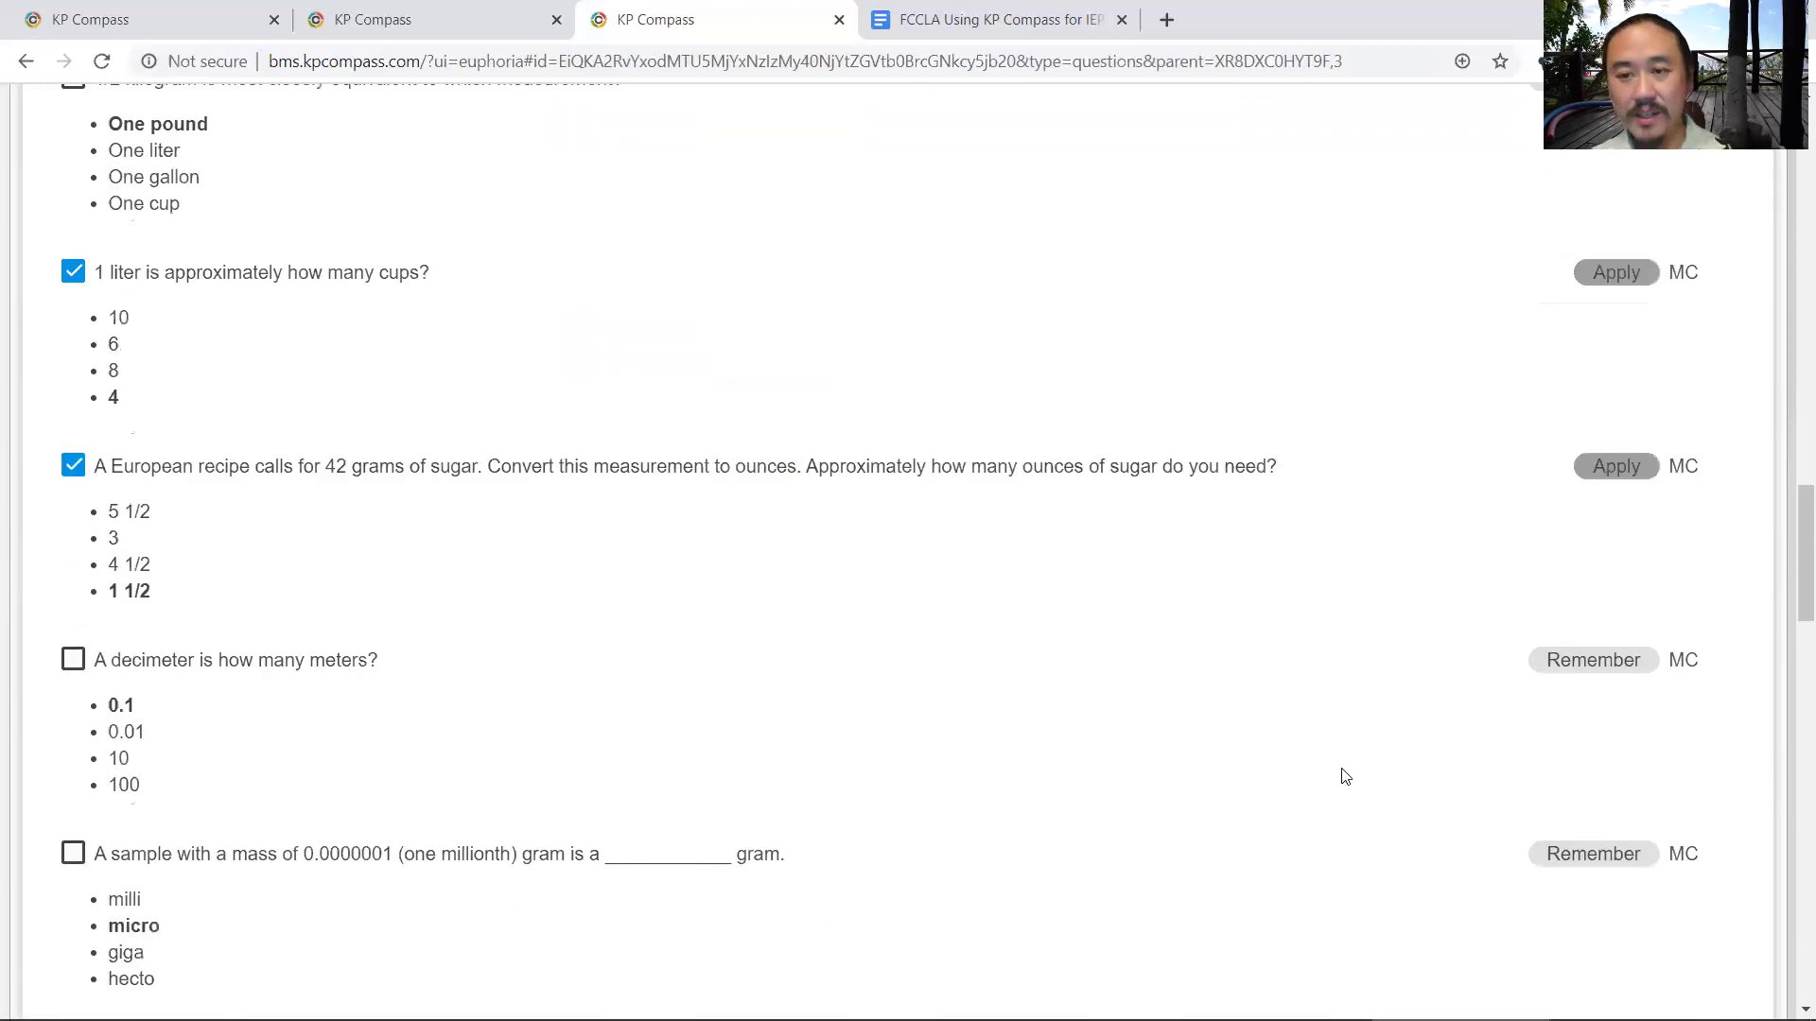
{"action": "scroll", "coordinate": [1087, 741], "scroll_direction": "up", "scroll_amount": 17}
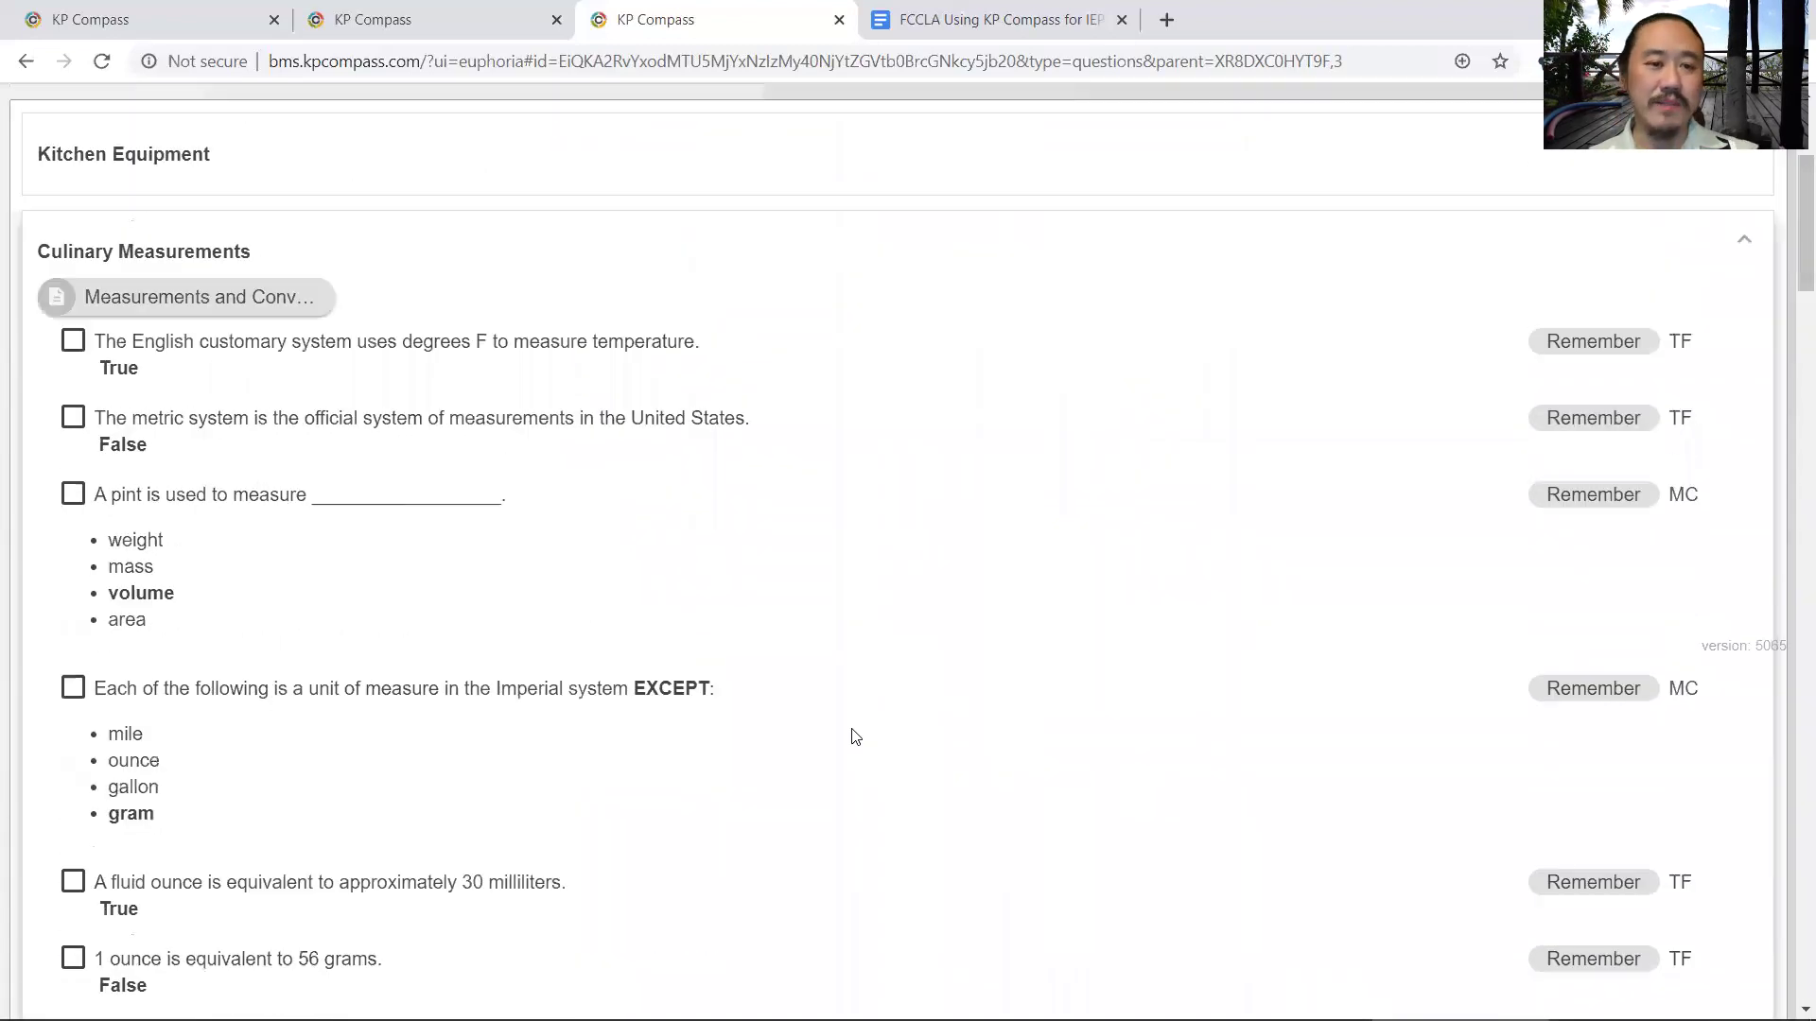
{"action": "scroll", "coordinate": [852, 734], "scroll_direction": "down", "scroll_amount": 6}
{"action": "scroll", "coordinate": [1070, 729], "scroll_direction": "down", "scroll_amount": 20}
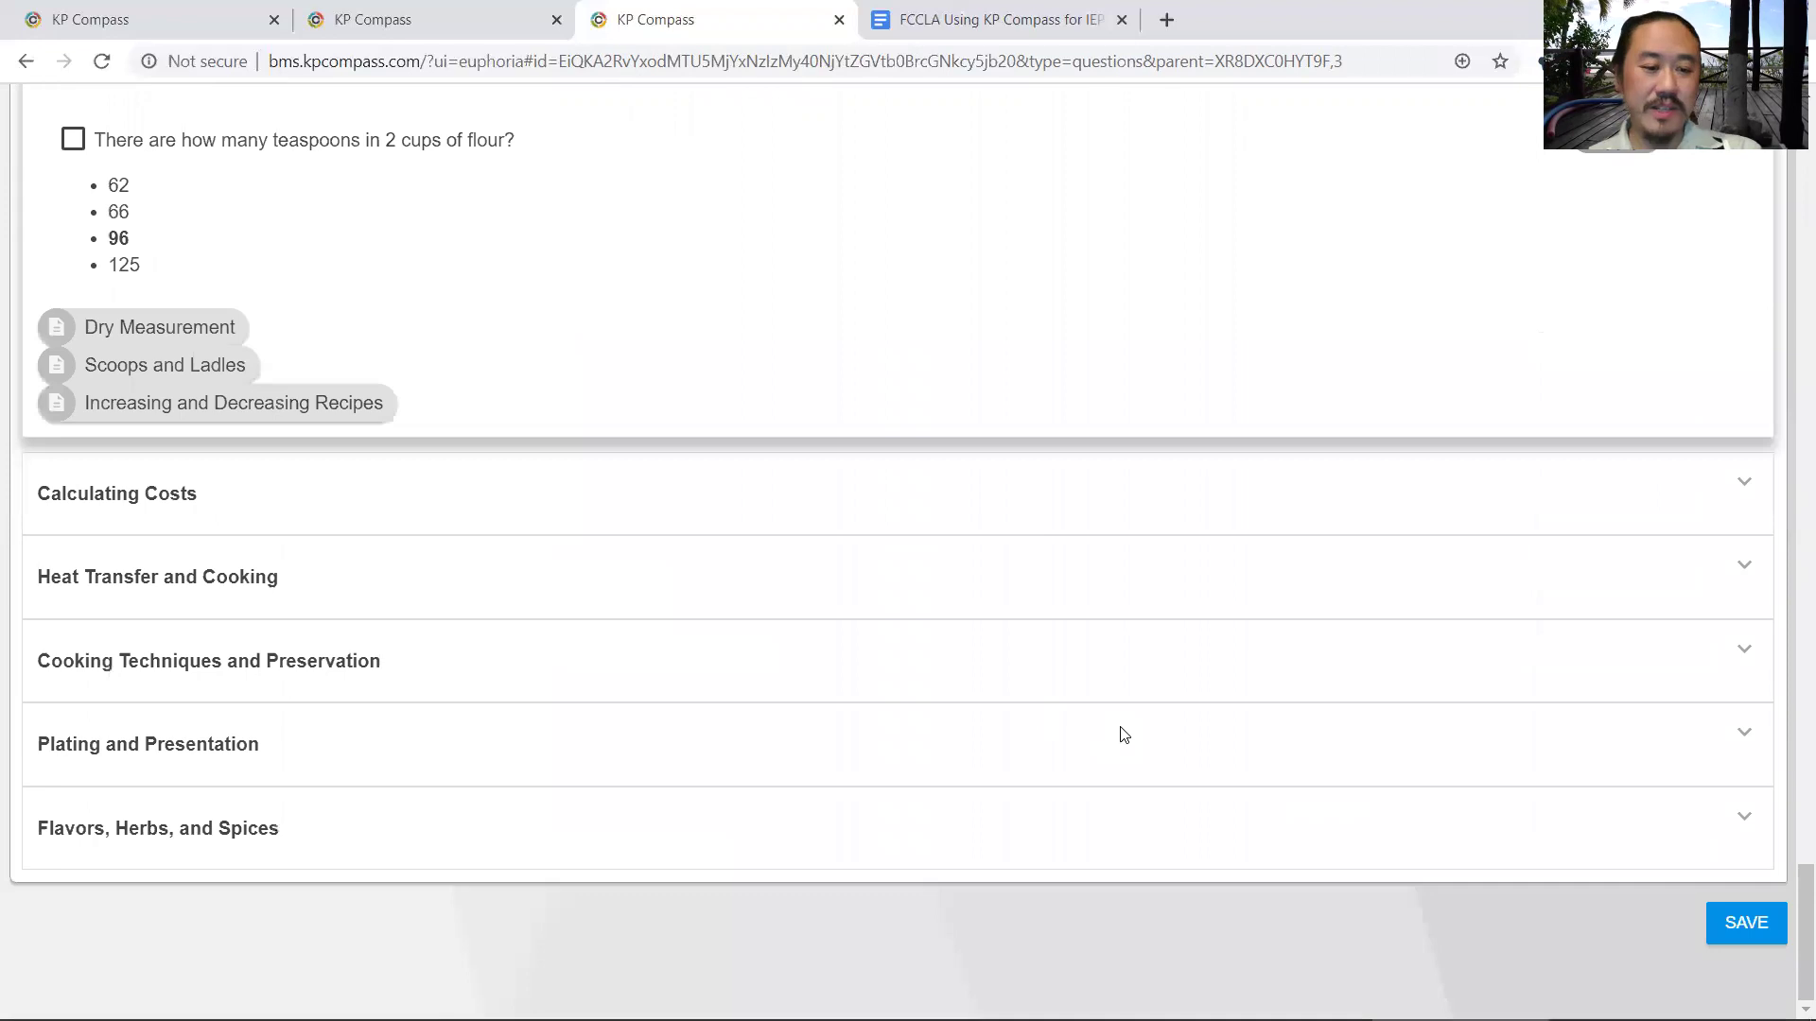
- Save the test's questions and generate a printer-friendly version with 4 of 4 distractors
{"action": "left_click", "coordinate": [1713, 925]}
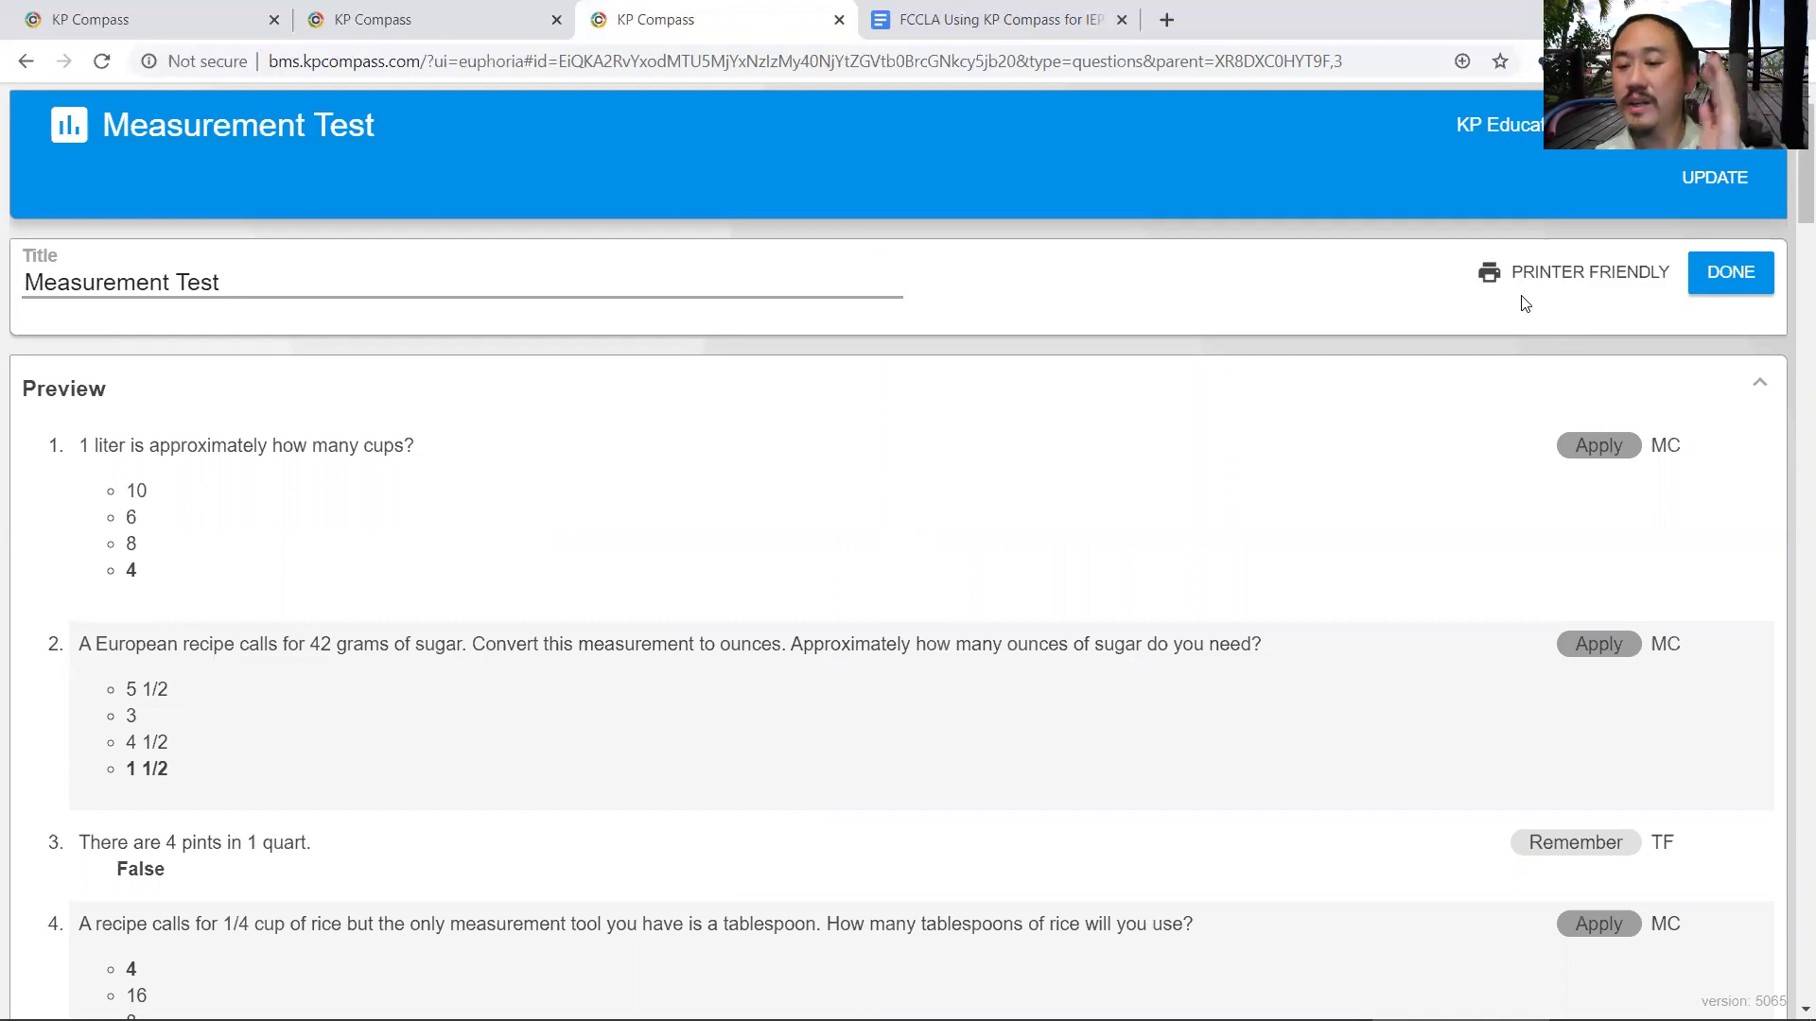
{"action": "left_click", "coordinate": [1563, 274]}
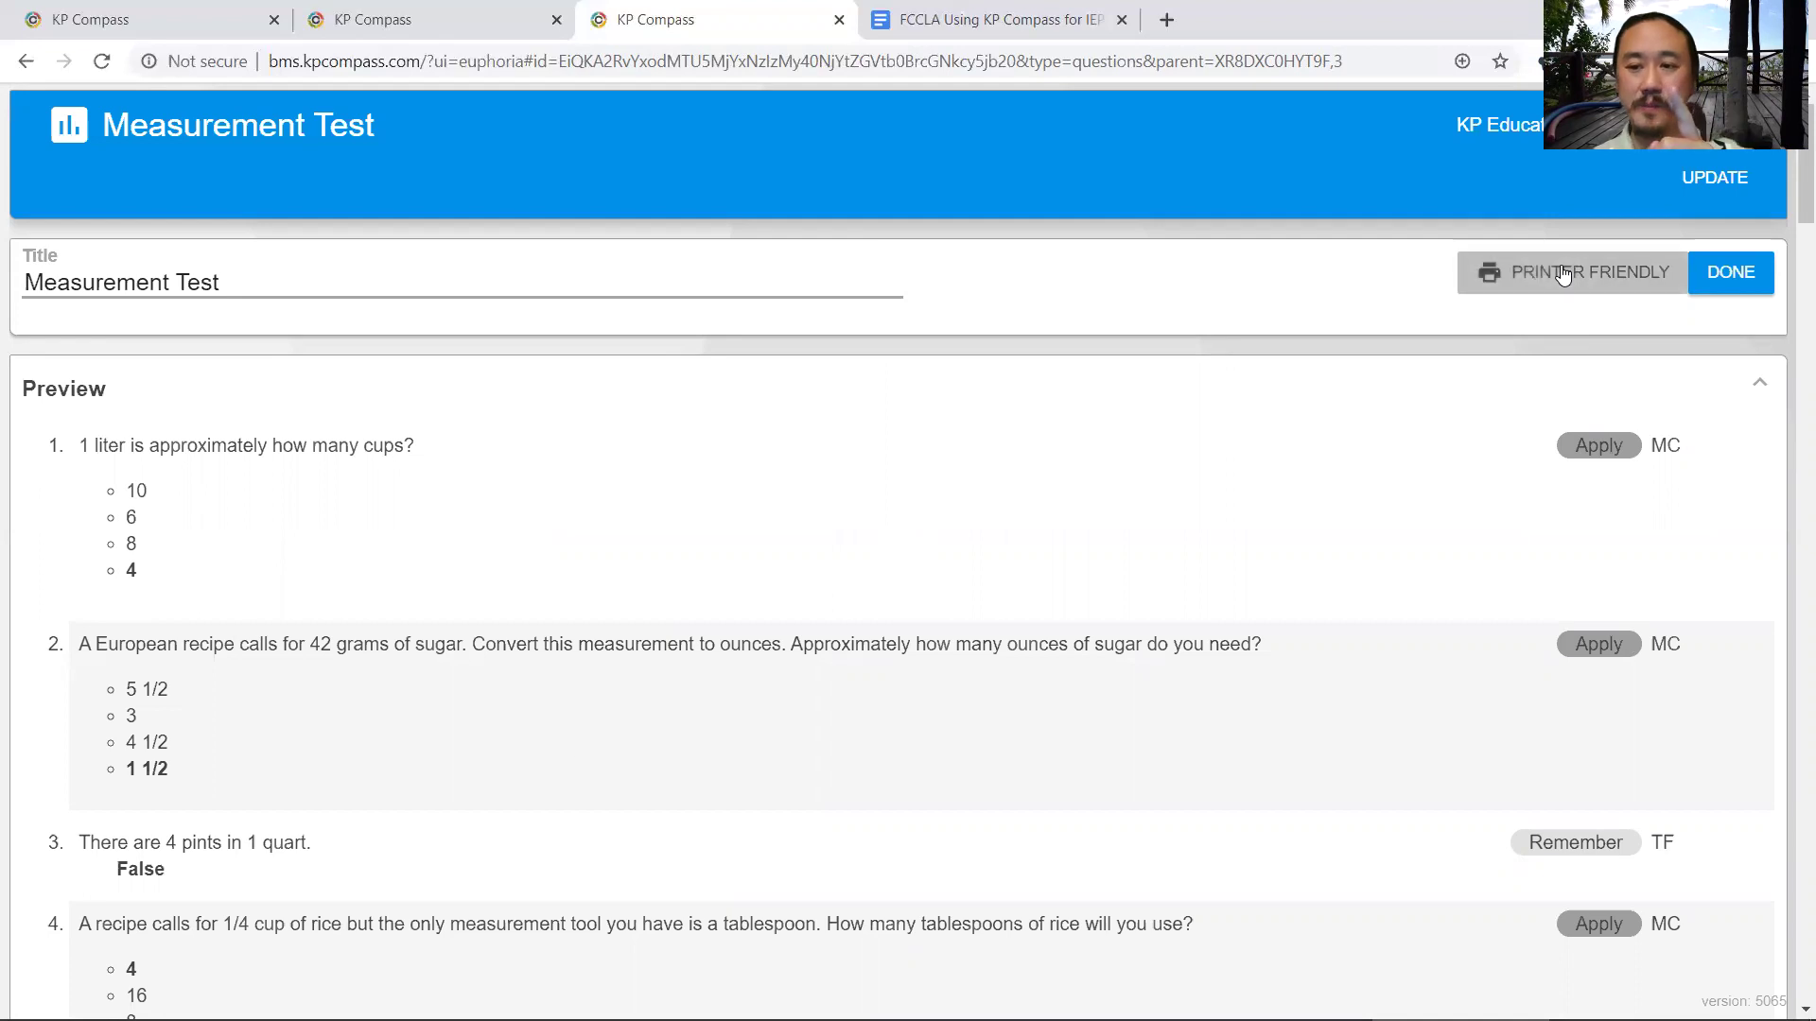
{"action": "left_click_drag", "start_coordinate": [868, 597], "coordinate": [867, 619]}
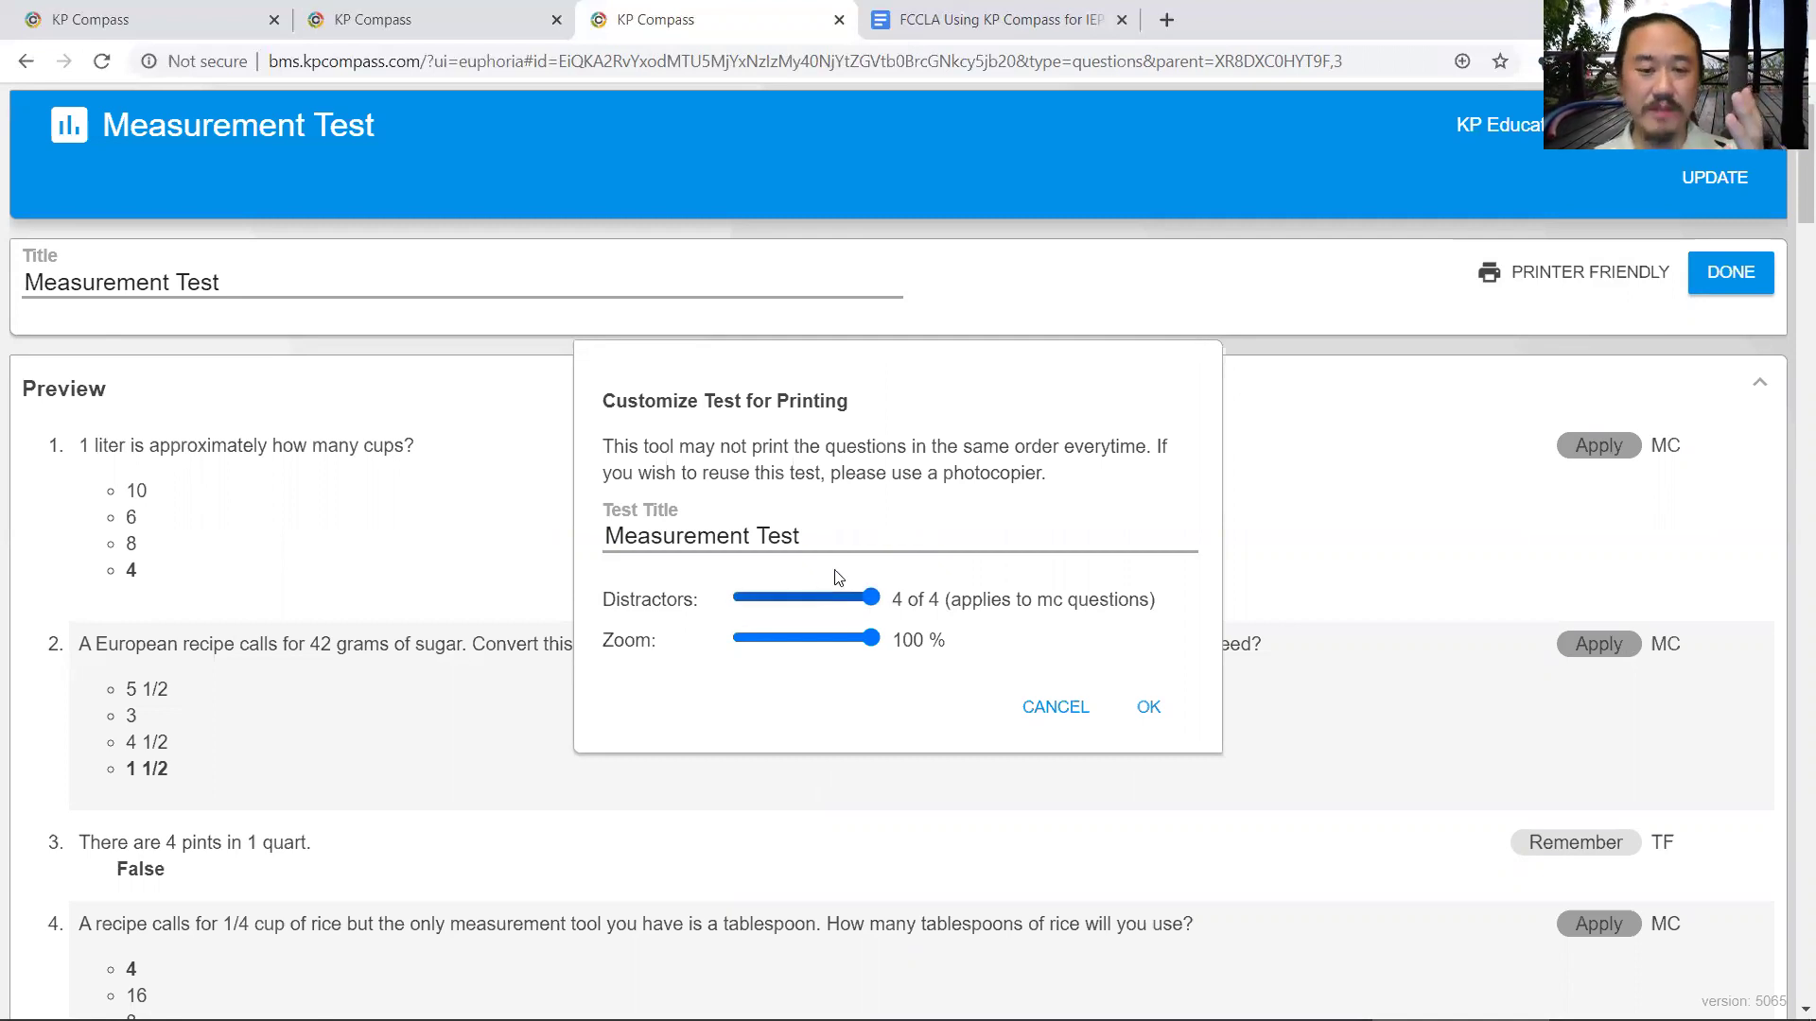
{"action": "left_click", "coordinate": [1140, 709]}
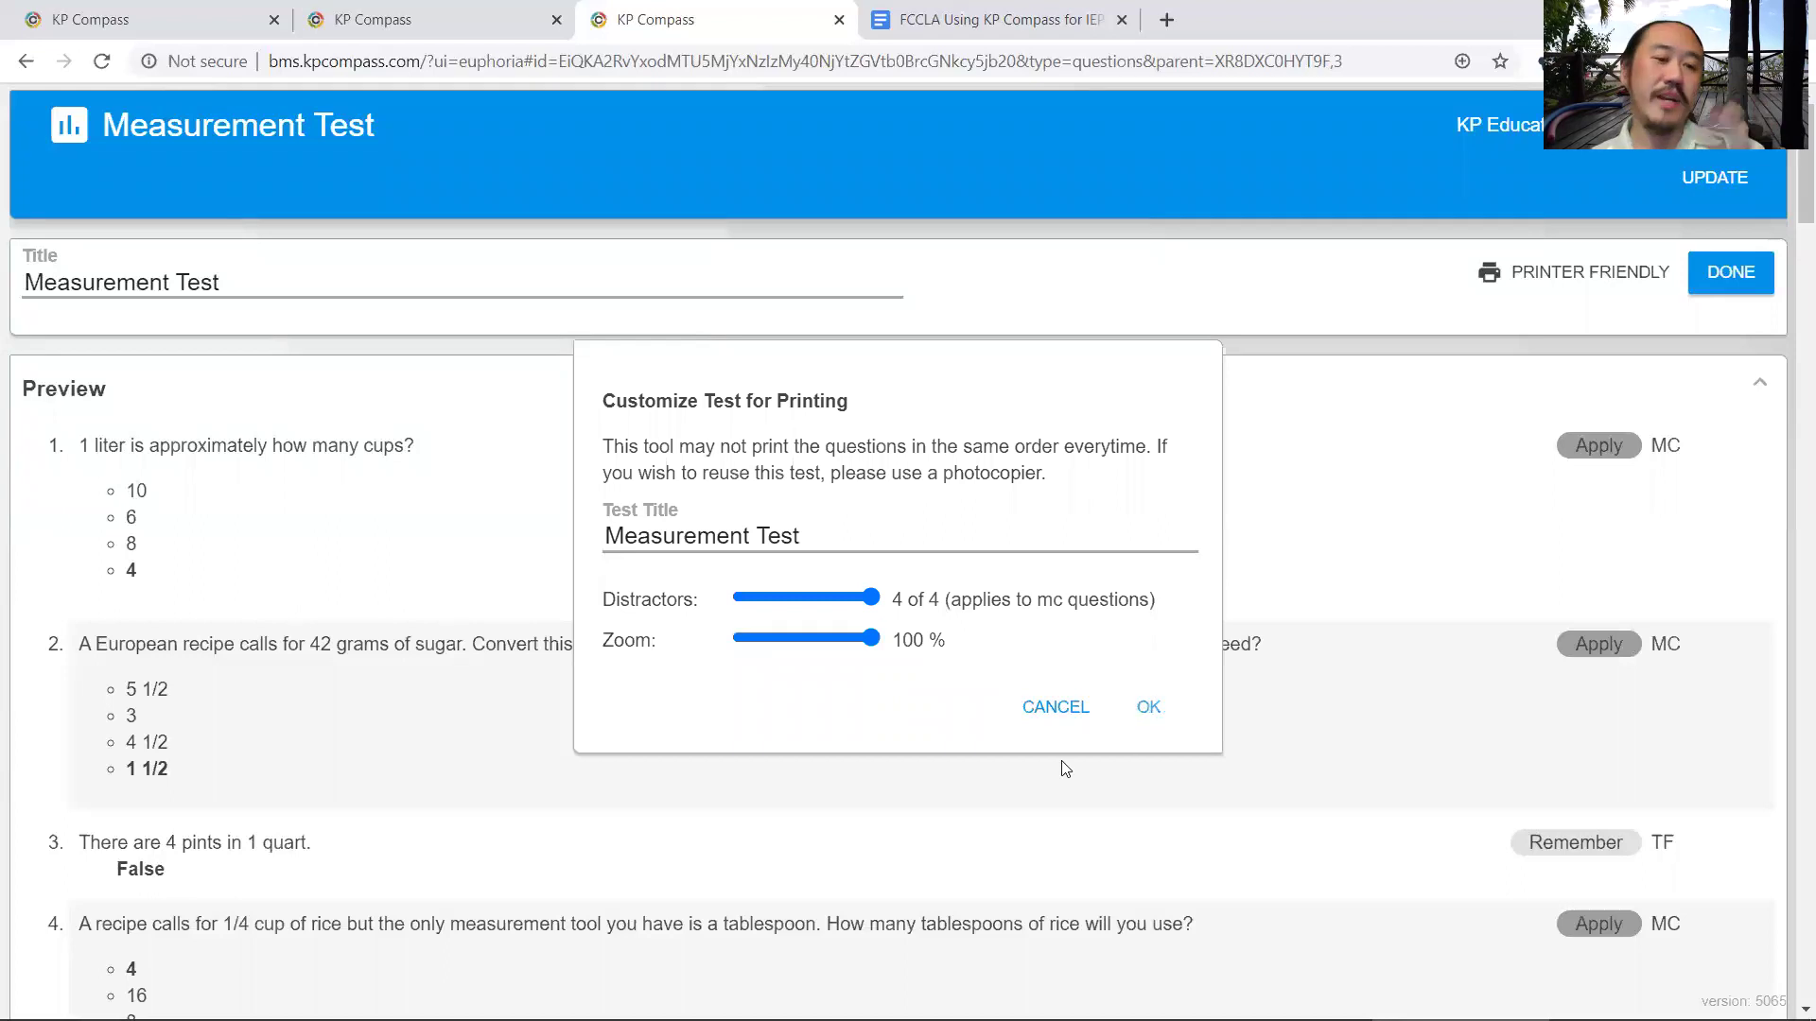
- Select printed questions 1 through 4 and the answer key text, then clear the selection
{"action": "scroll", "coordinate": [206, 463], "scroll_direction": "down", "scroll_amount": 3}
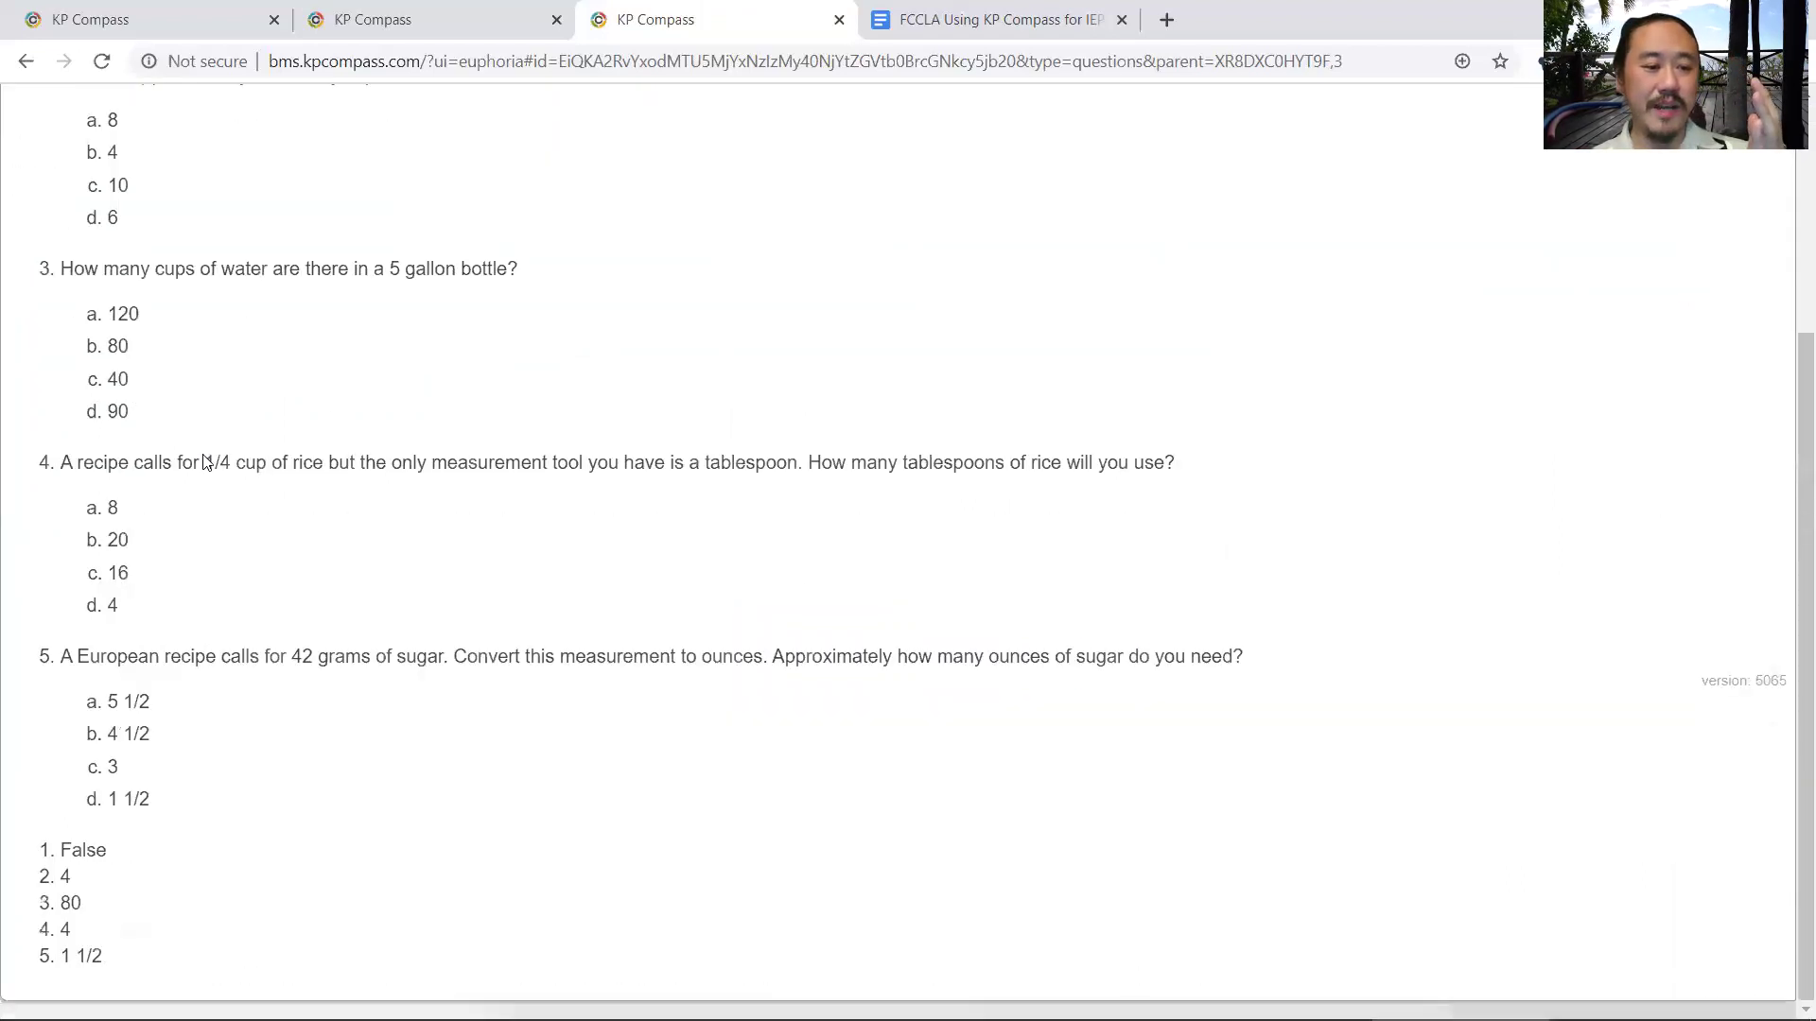
{"action": "scroll", "coordinate": [187, 467], "scroll_direction": "up", "scroll_amount": 3}
{"action": "left_click_drag", "start_coordinate": [34, 274], "coordinate": [343, 951]}
{"action": "scroll", "coordinate": [81, 848], "scroll_direction": "down", "scroll_amount": 3}
{"action": "left_click_drag", "start_coordinate": [133, 942], "coordinate": [106, 185]}
{"action": "right_click", "coordinate": [110, 272]}
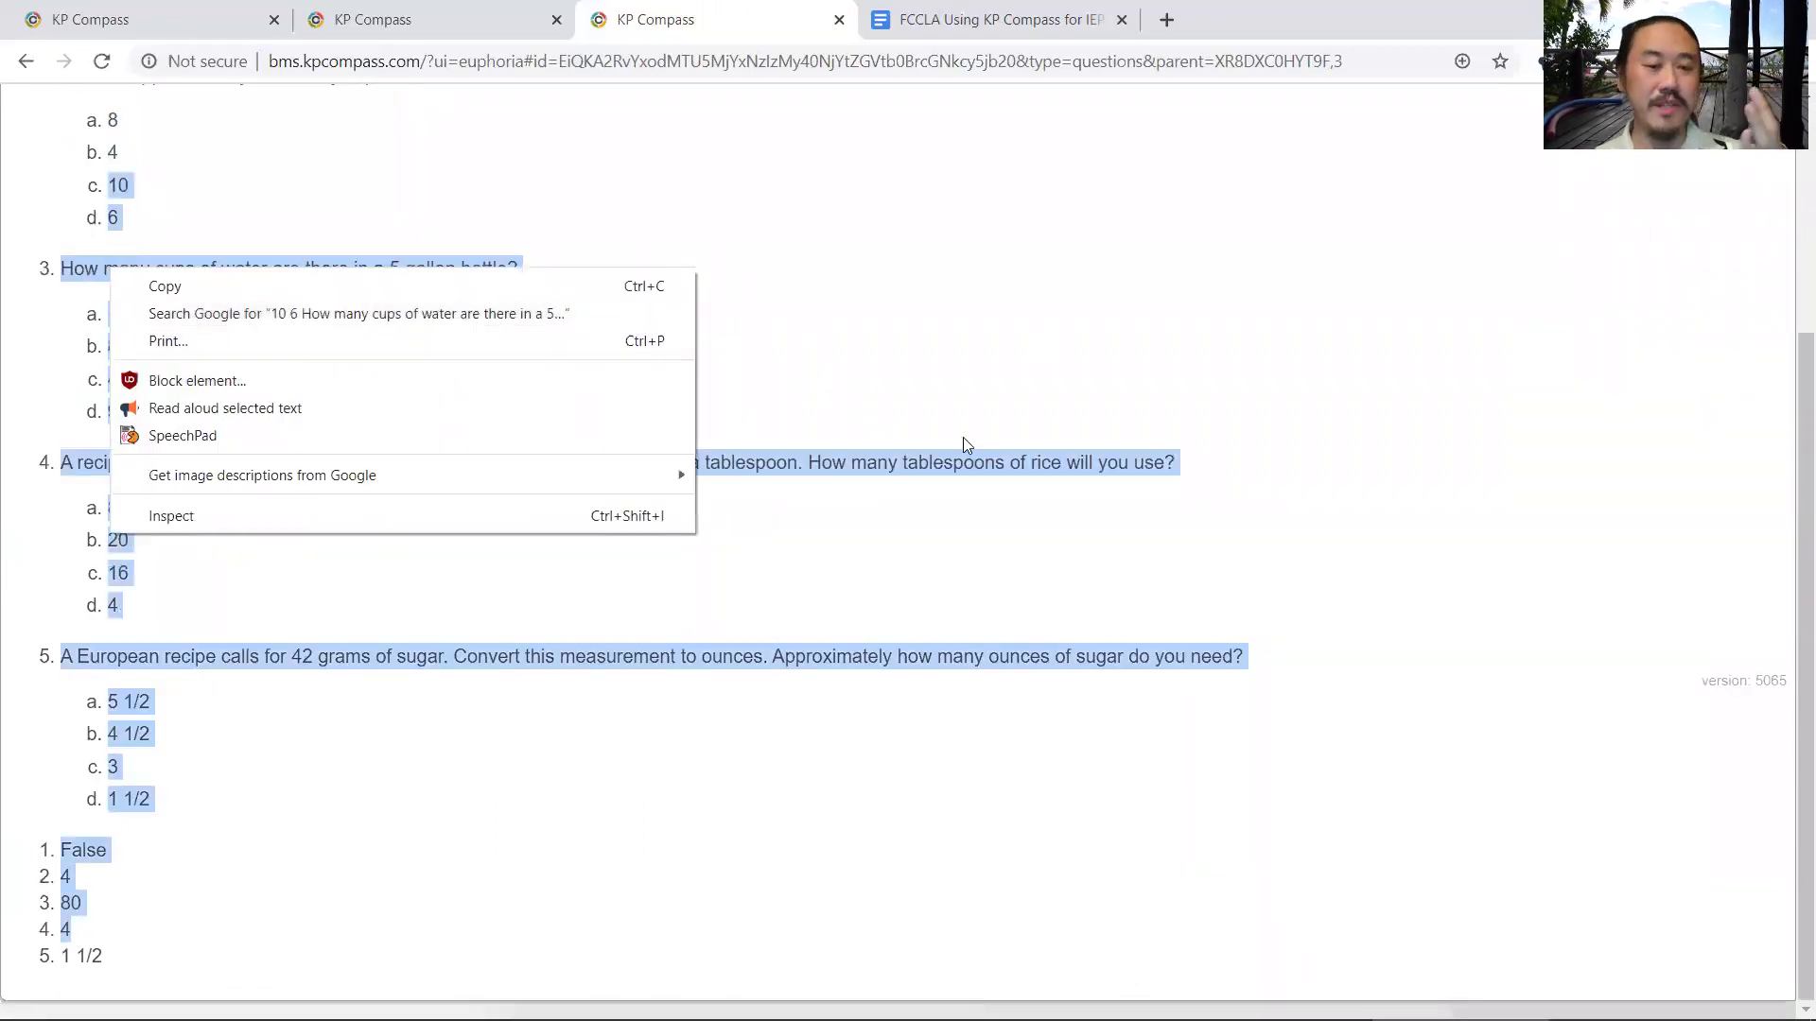
{"action": "left_click", "coordinate": [749, 450]}
{"action": "scroll", "coordinate": [180, 545], "scroll_direction": "up", "scroll_amount": 3}
{"action": "left_click", "coordinate": [184, 553]}
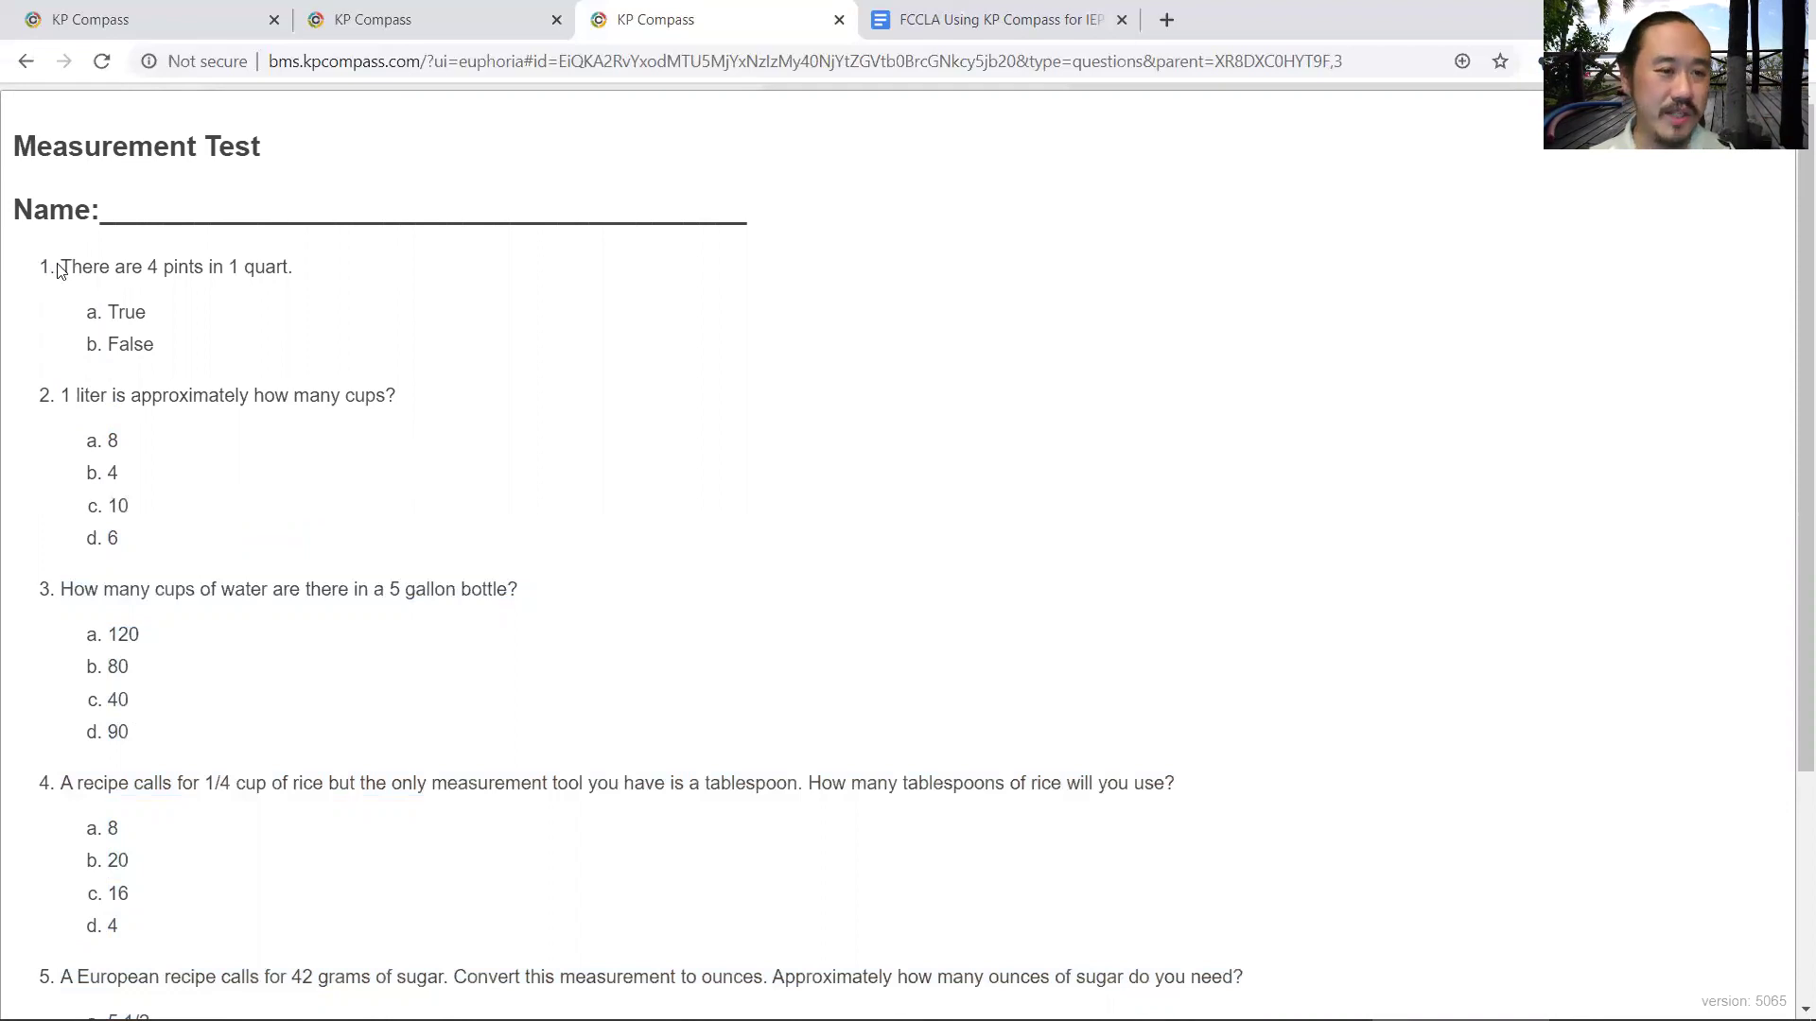
- Highlight the wording of questions 1 and 2 in turn, clearing each highlight
{"action": "left_click_drag", "start_coordinate": [60, 269], "coordinate": [289, 268]}
{"action": "left_click", "coordinate": [269, 384]}
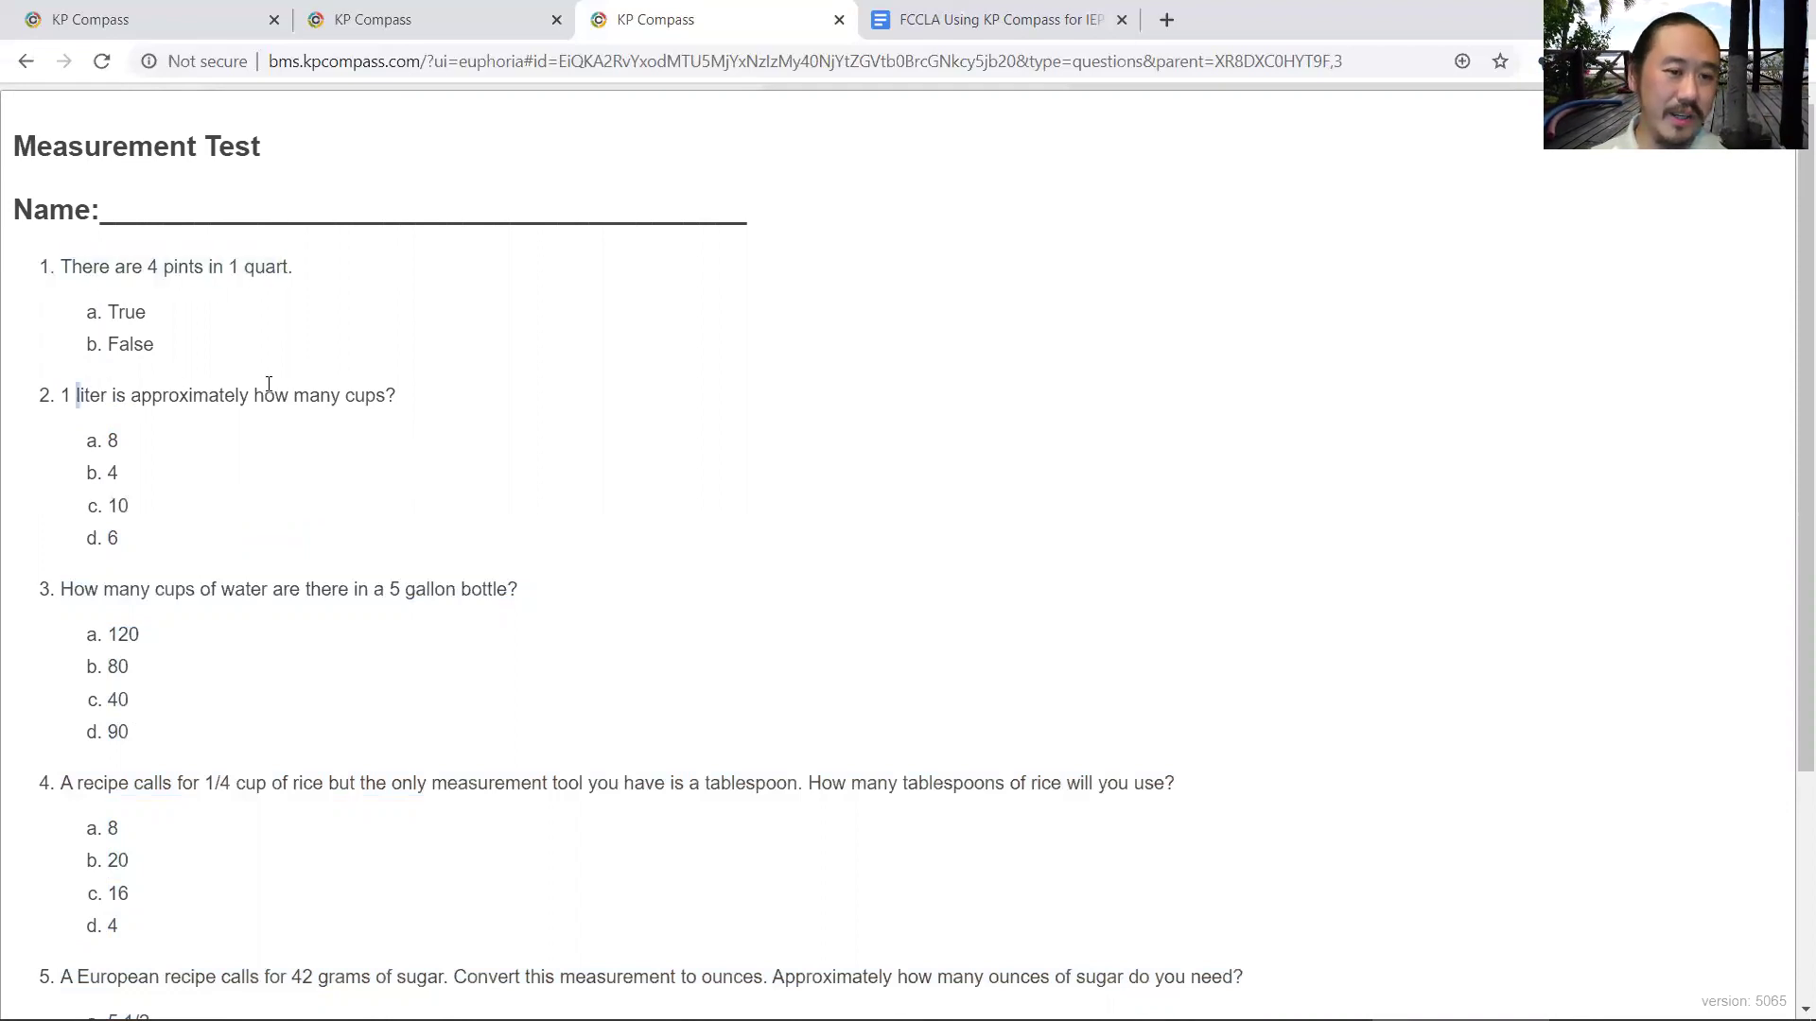
{"action": "left_click", "coordinate": [477, 405], "text": "shift"}
{"action": "left_click", "coordinate": [840, 426]}
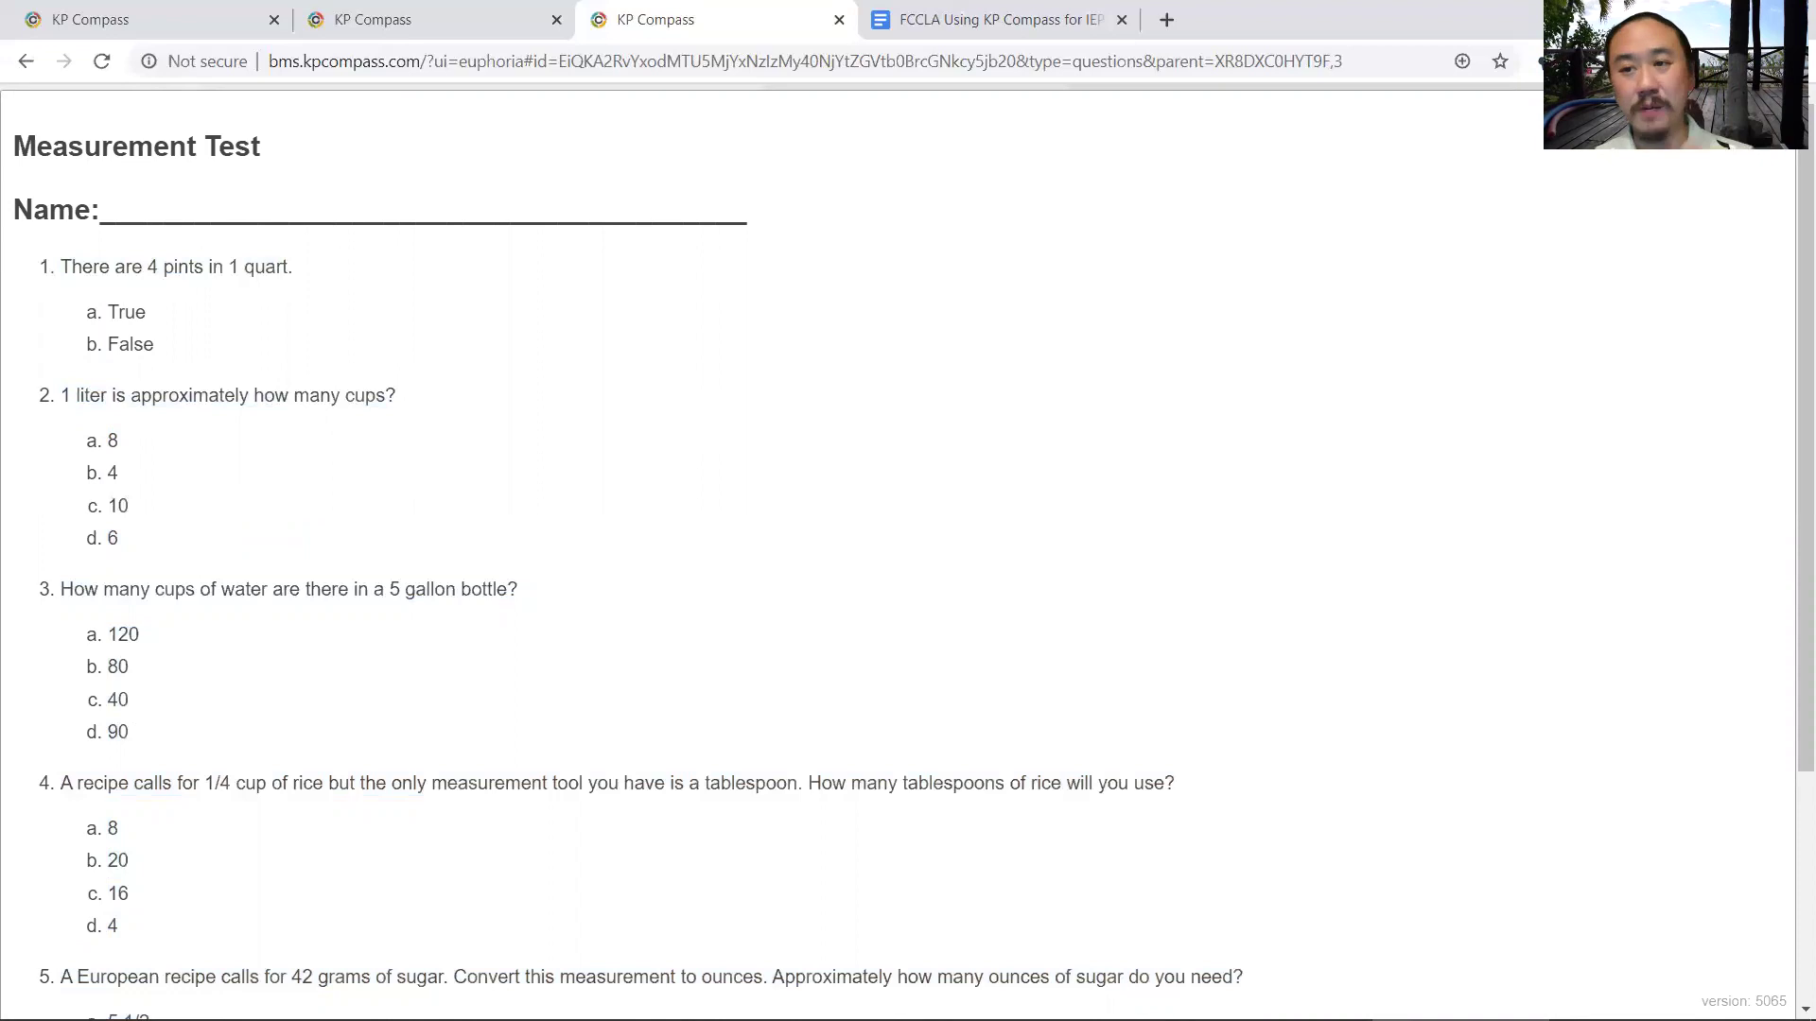
- Regenerate the printable Measurement Test and highlight questions 1 and 2 to review them
{"action": "left_click", "coordinate": [1776, 144]}
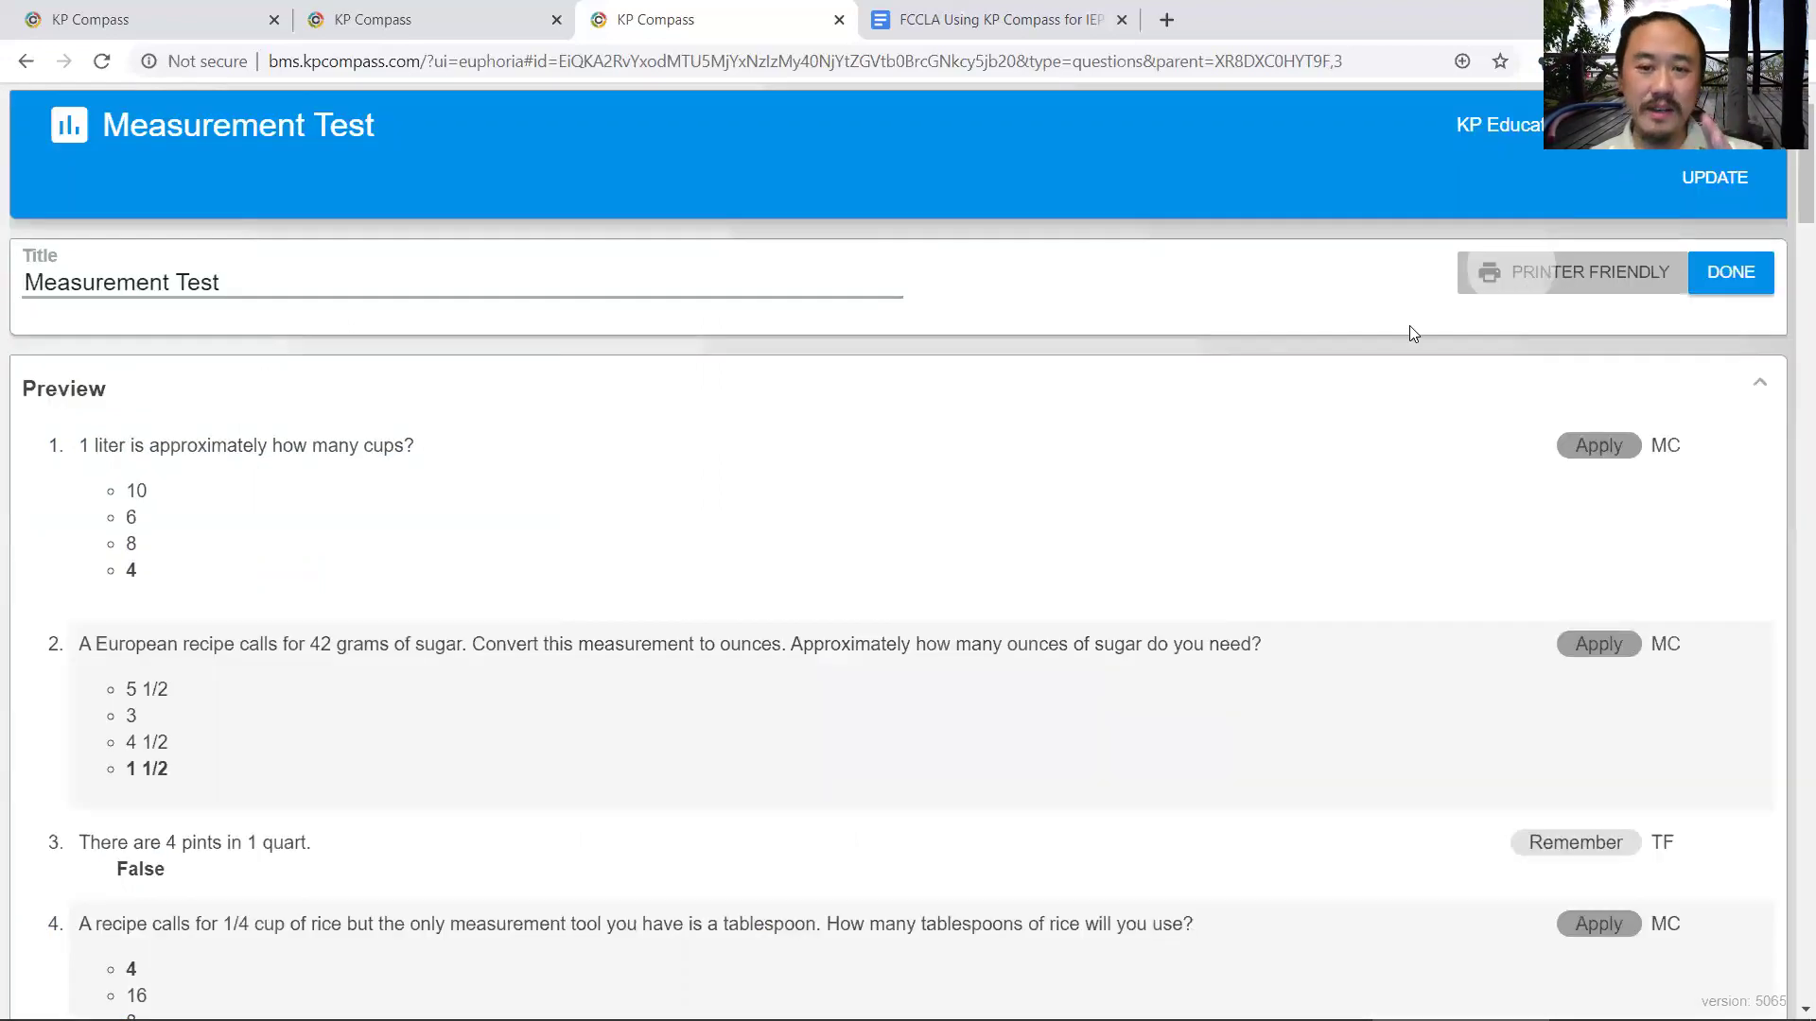
{"action": "left_click", "coordinate": [1149, 711]}
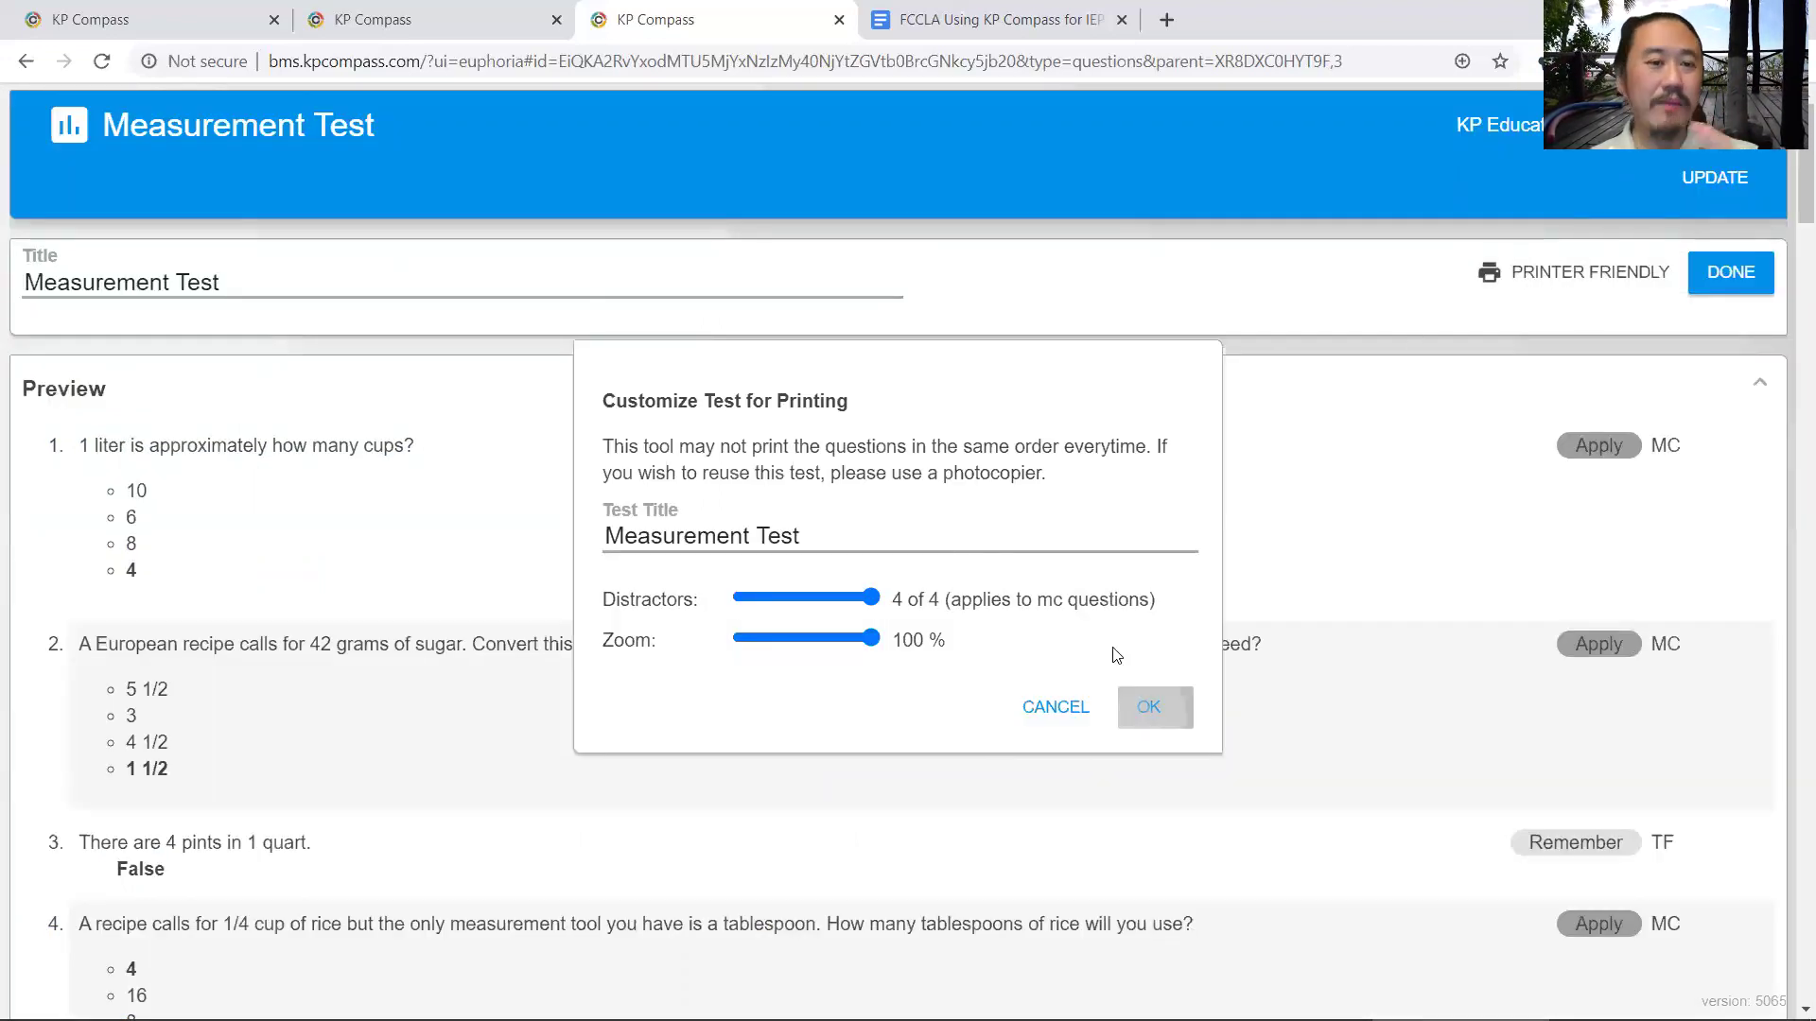
{"action": "left_click_drag", "start_coordinate": [60, 266], "coordinate": [307, 267]}
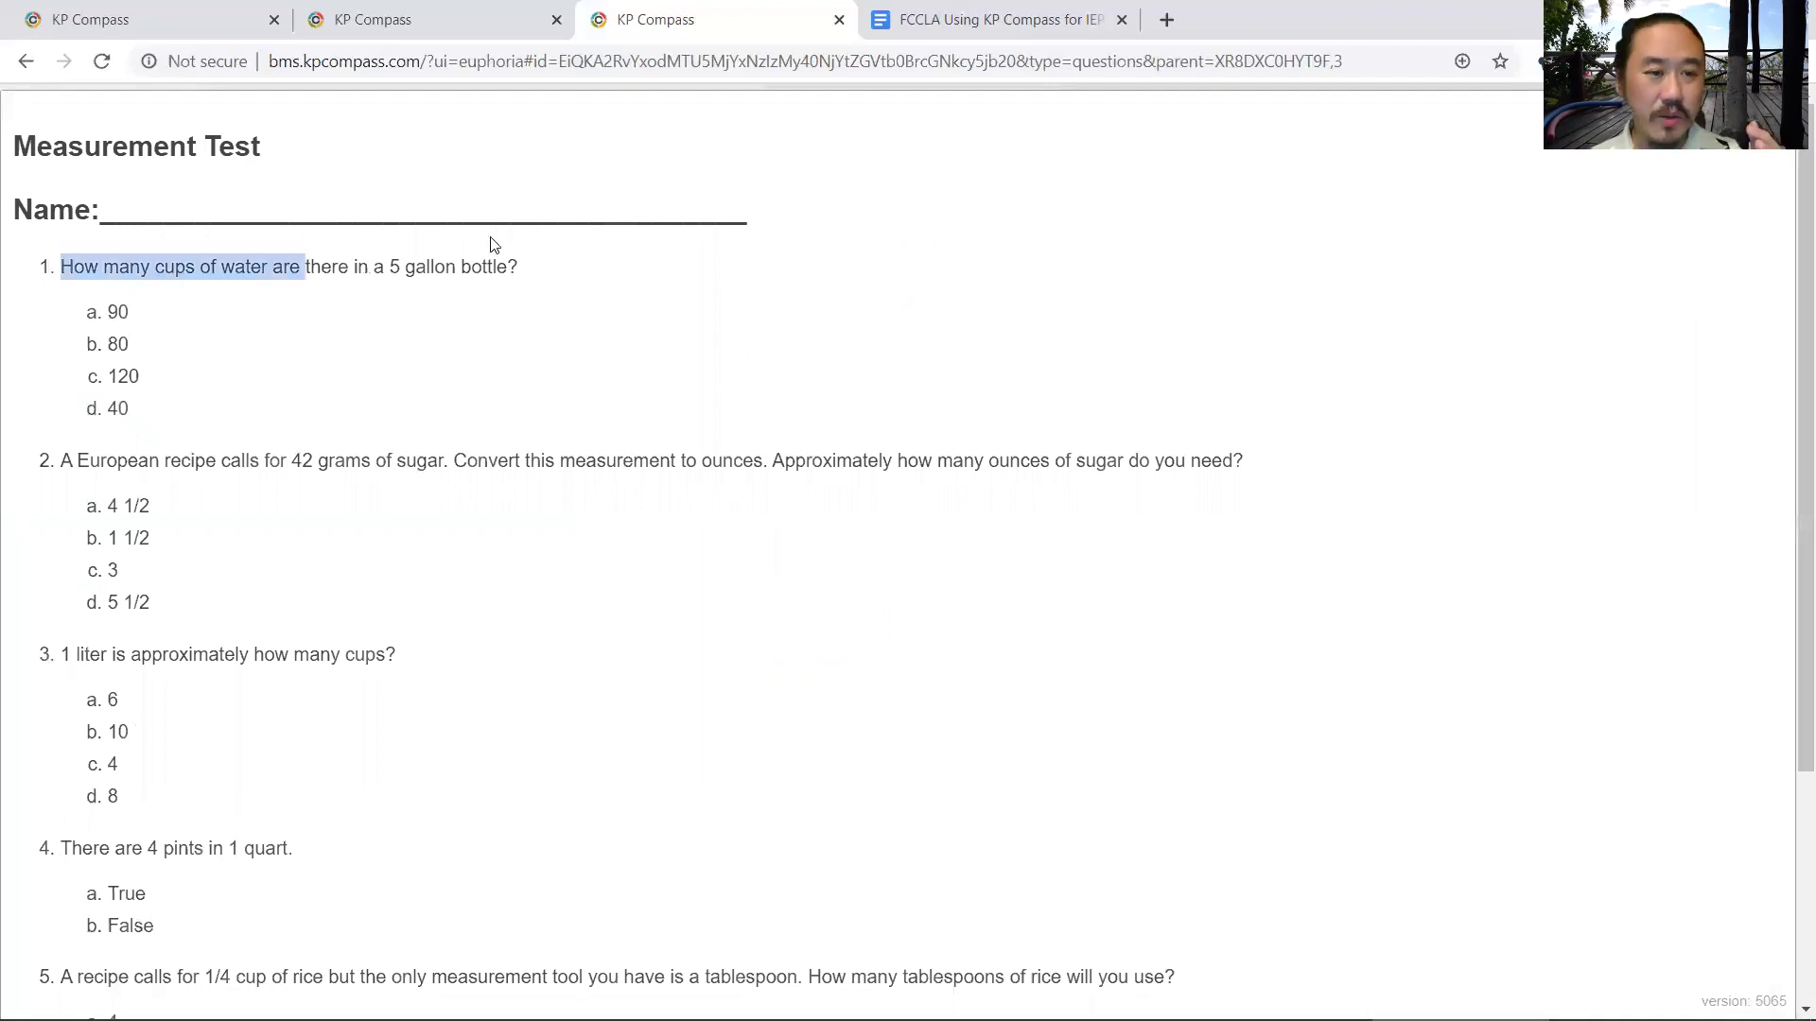
{"action": "left_click", "coordinate": [639, 248]}
{"action": "left_click_drag", "start_coordinate": [77, 460], "coordinate": [1156, 418]}
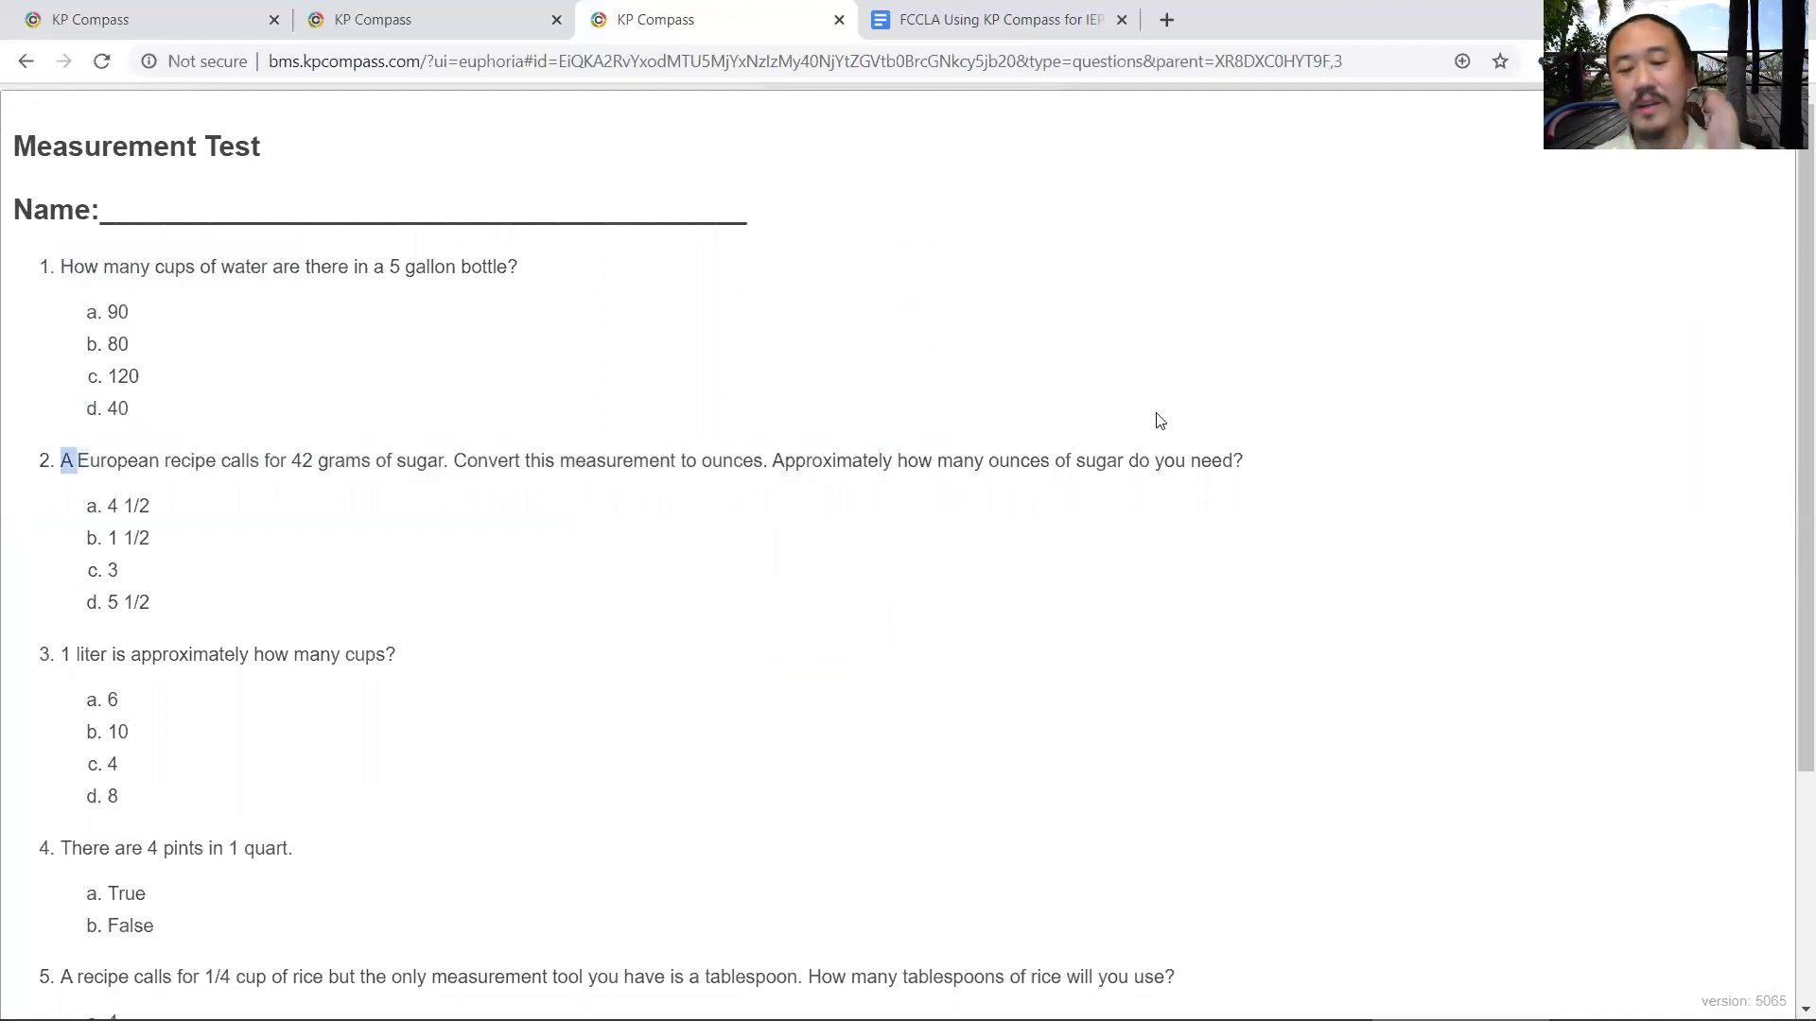
{"action": "left_click", "coordinate": [855, 490]}
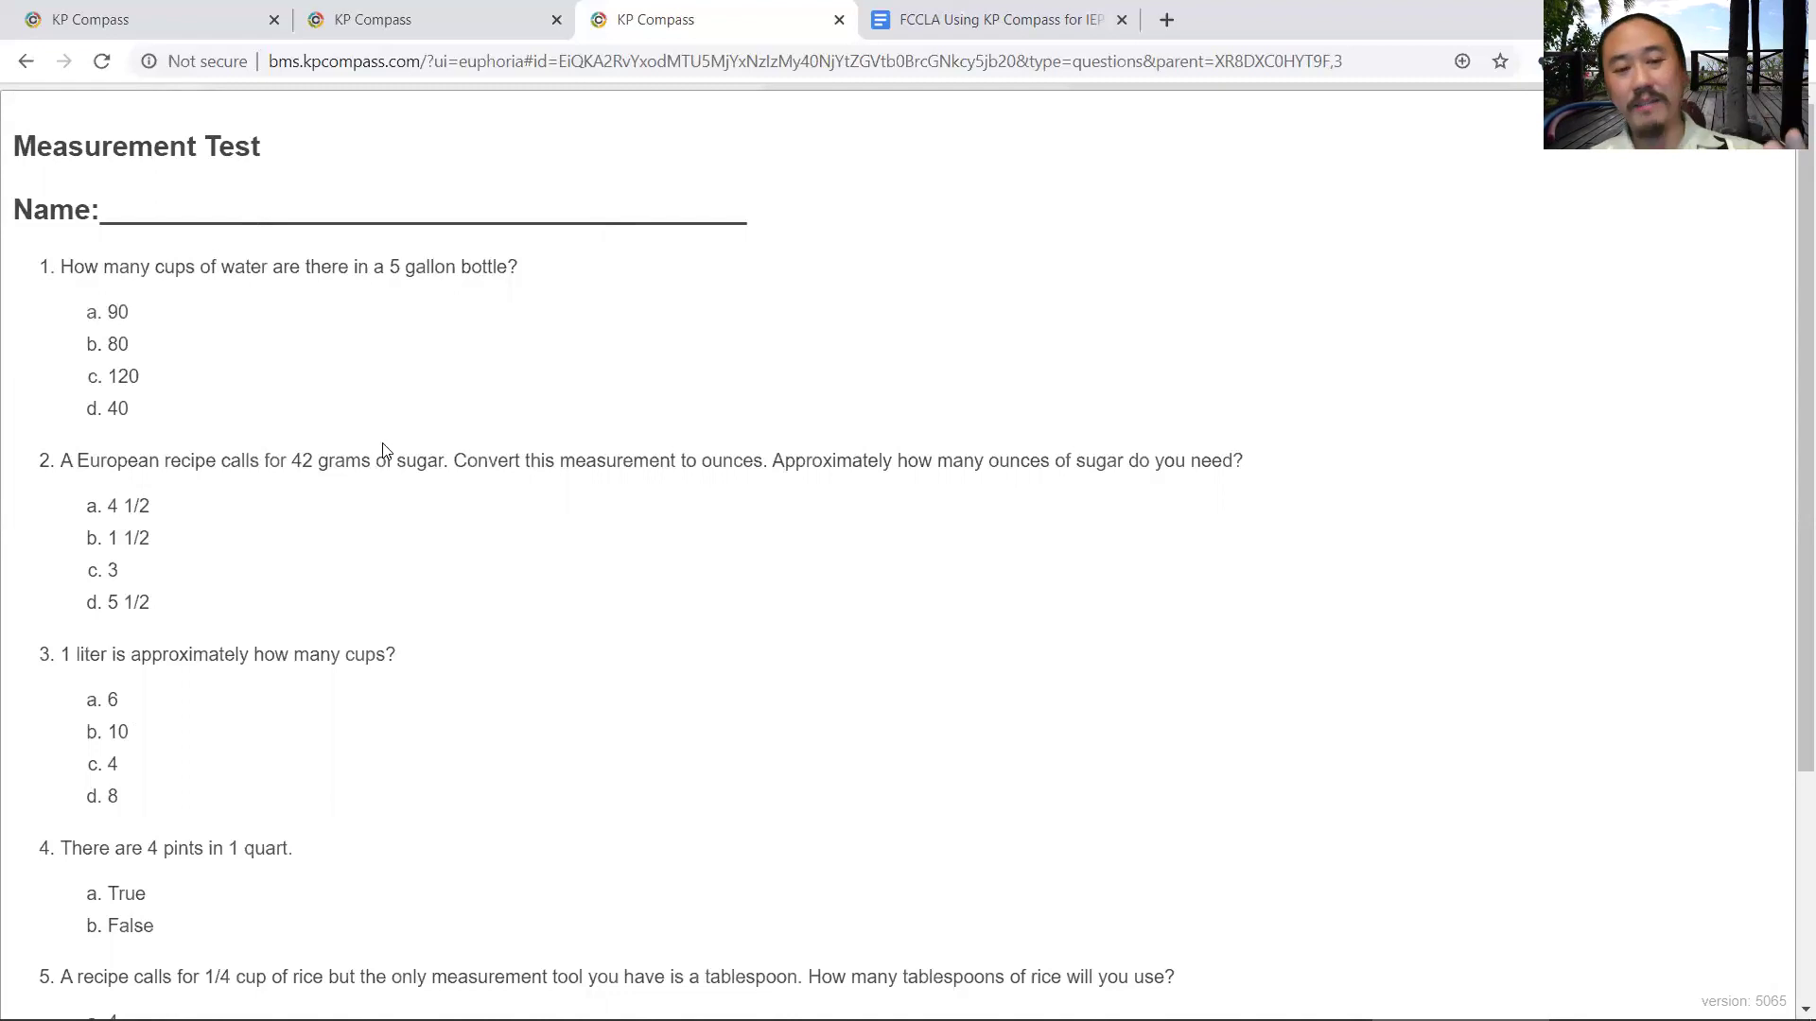
- Review questions 1–3 and question 1's answers 90 and 120, then leave the printable view
{"action": "left_click_drag", "start_coordinate": [346, 654], "coordinate": [165, 261]}
{"action": "left_click", "coordinate": [483, 498]}
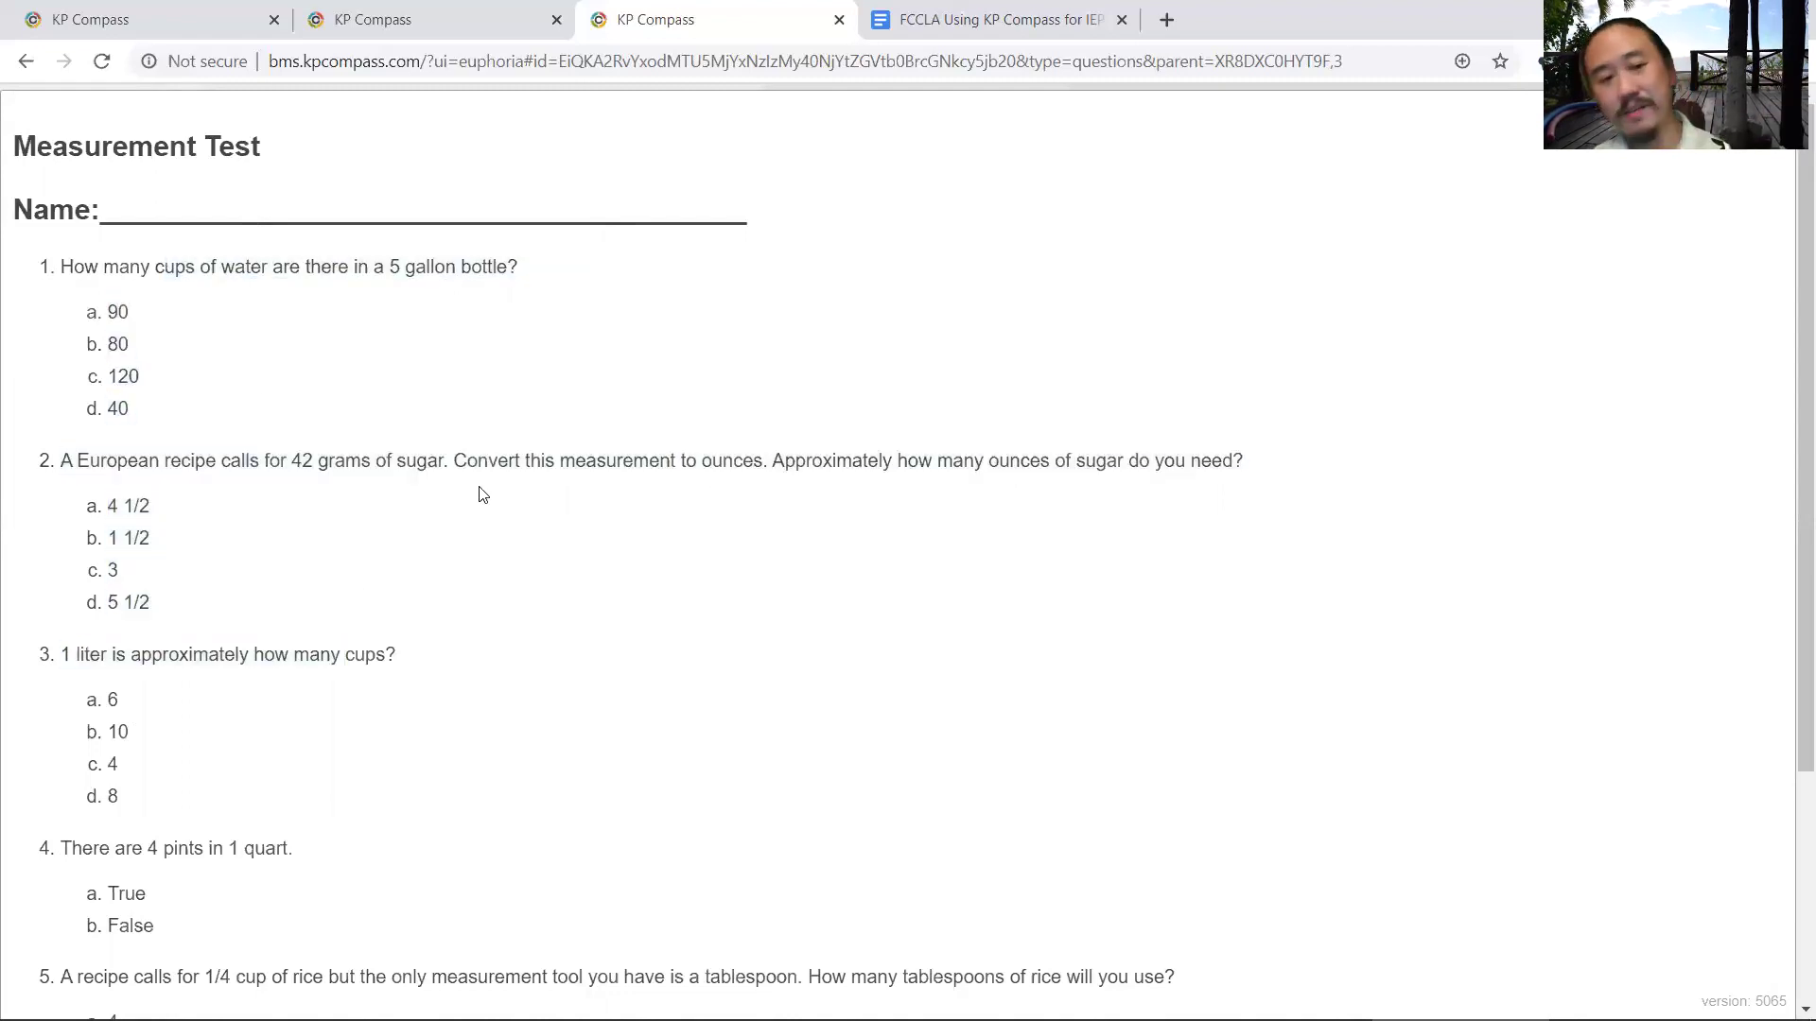
{"action": "left_click_drag", "start_coordinate": [106, 312], "coordinate": [69, 316]}
{"action": "left_click", "coordinate": [107, 324]}
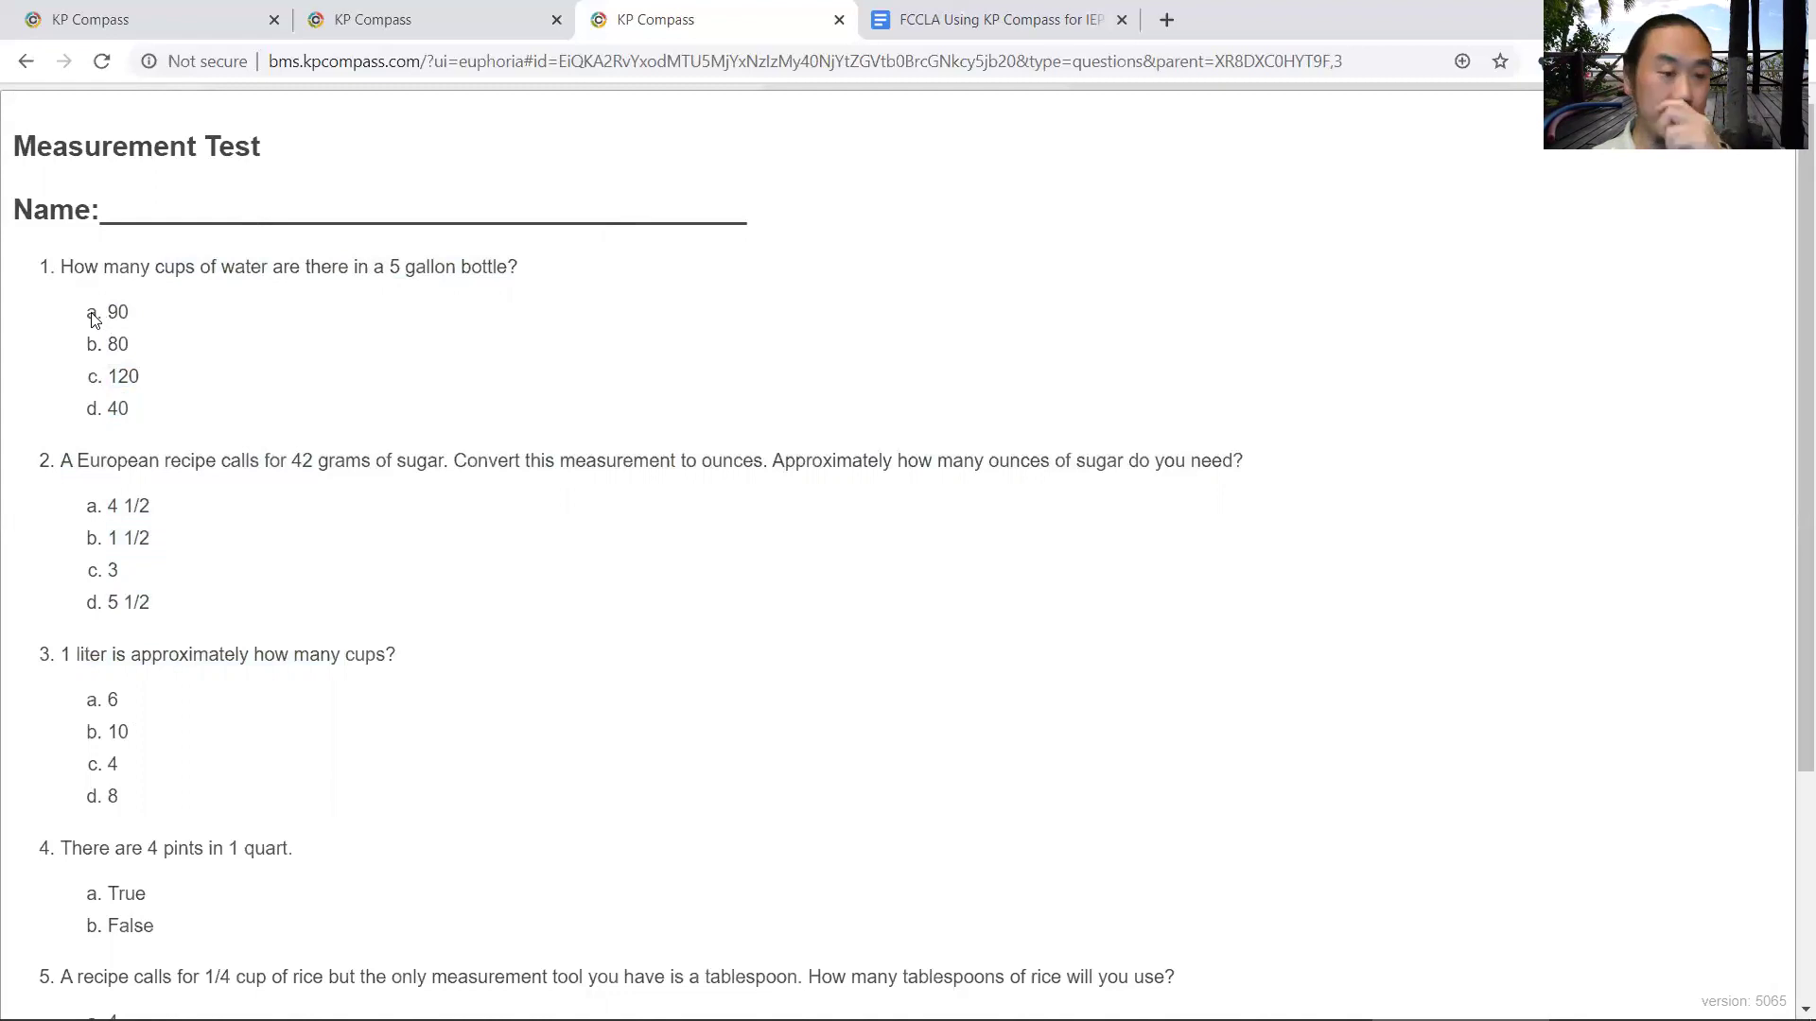
{"action": "double_click", "coordinate": [117, 312]}
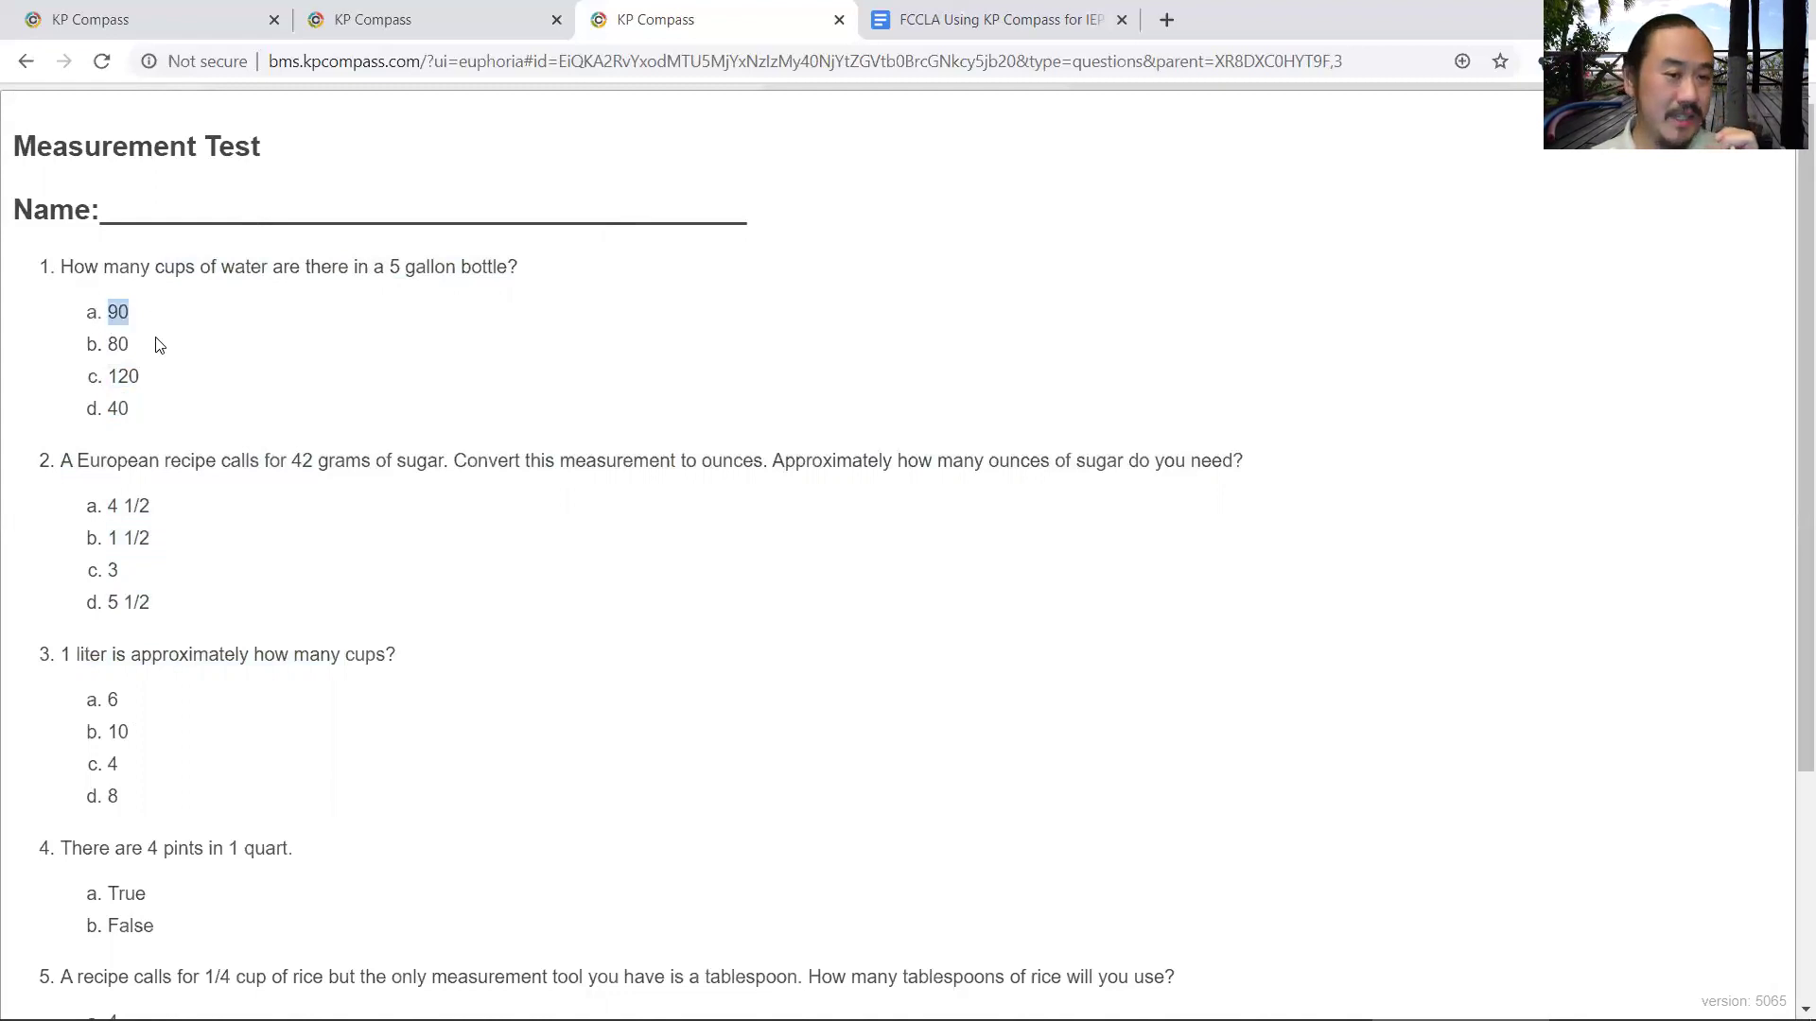
{"action": "left_click_drag", "start_coordinate": [106, 374], "coordinate": [168, 377]}
{"action": "left_click", "coordinate": [125, 408]}
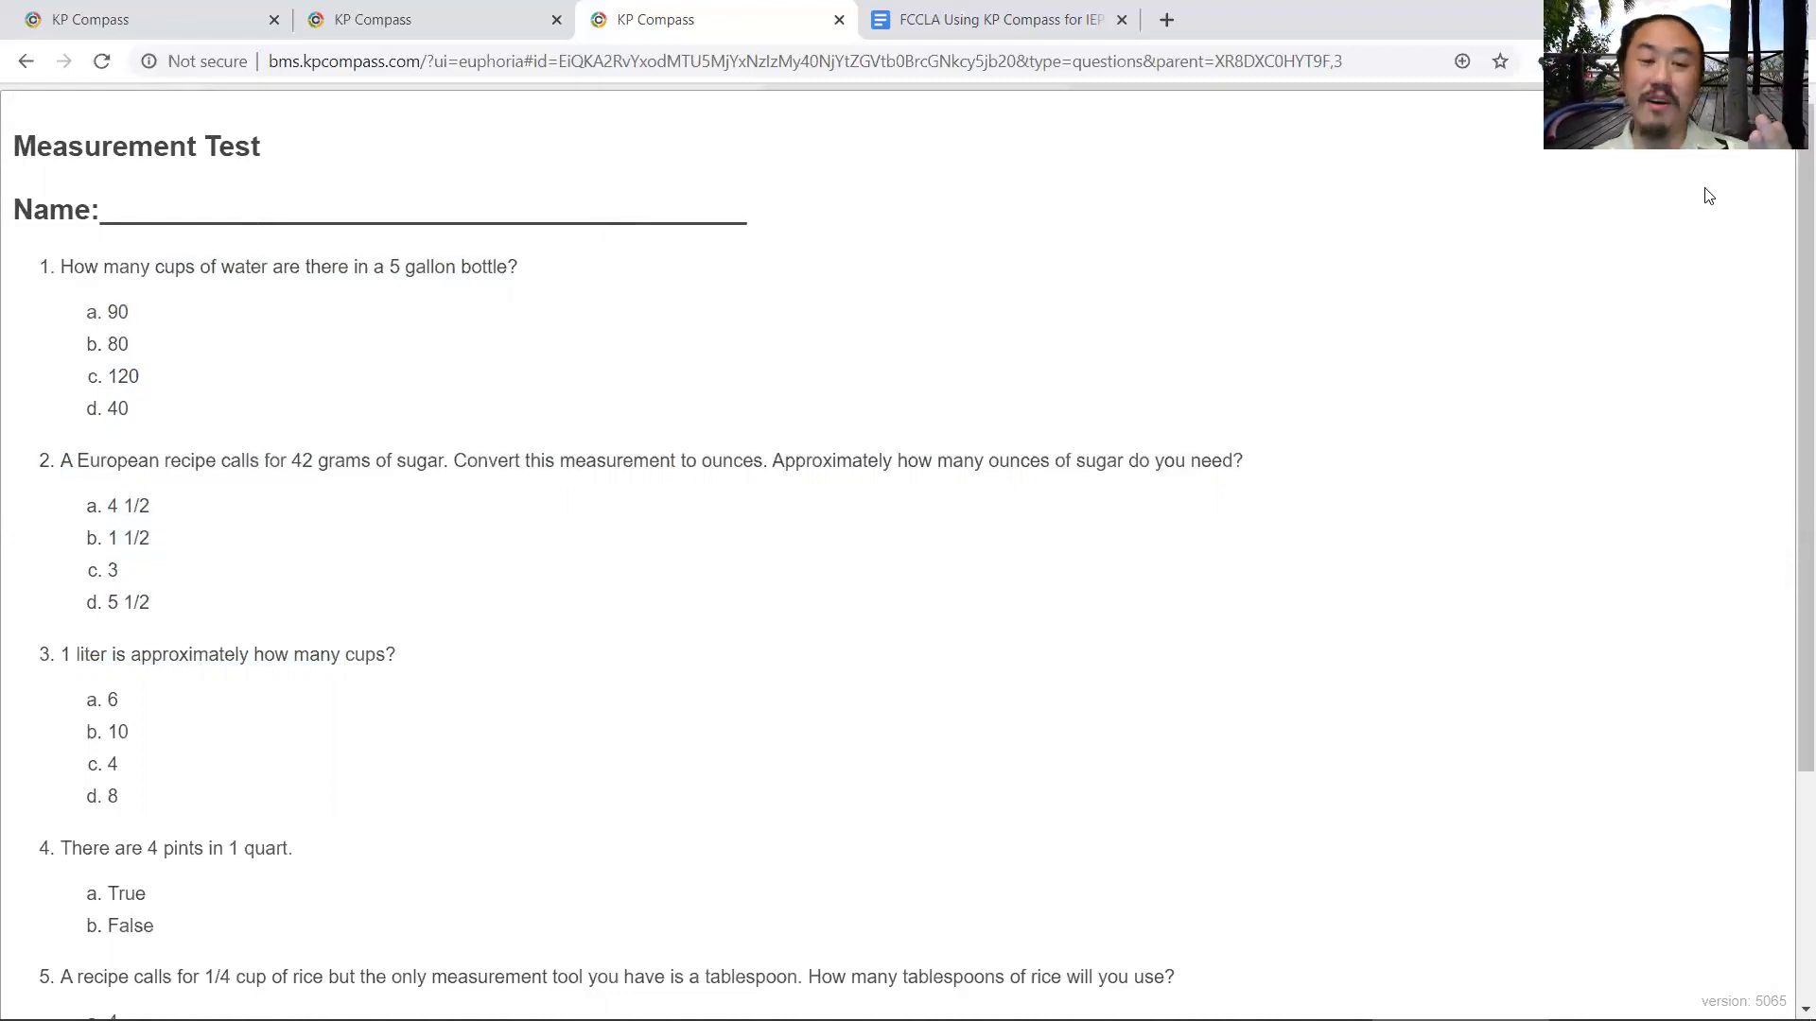
{"action": "key", "text": "Escape"}
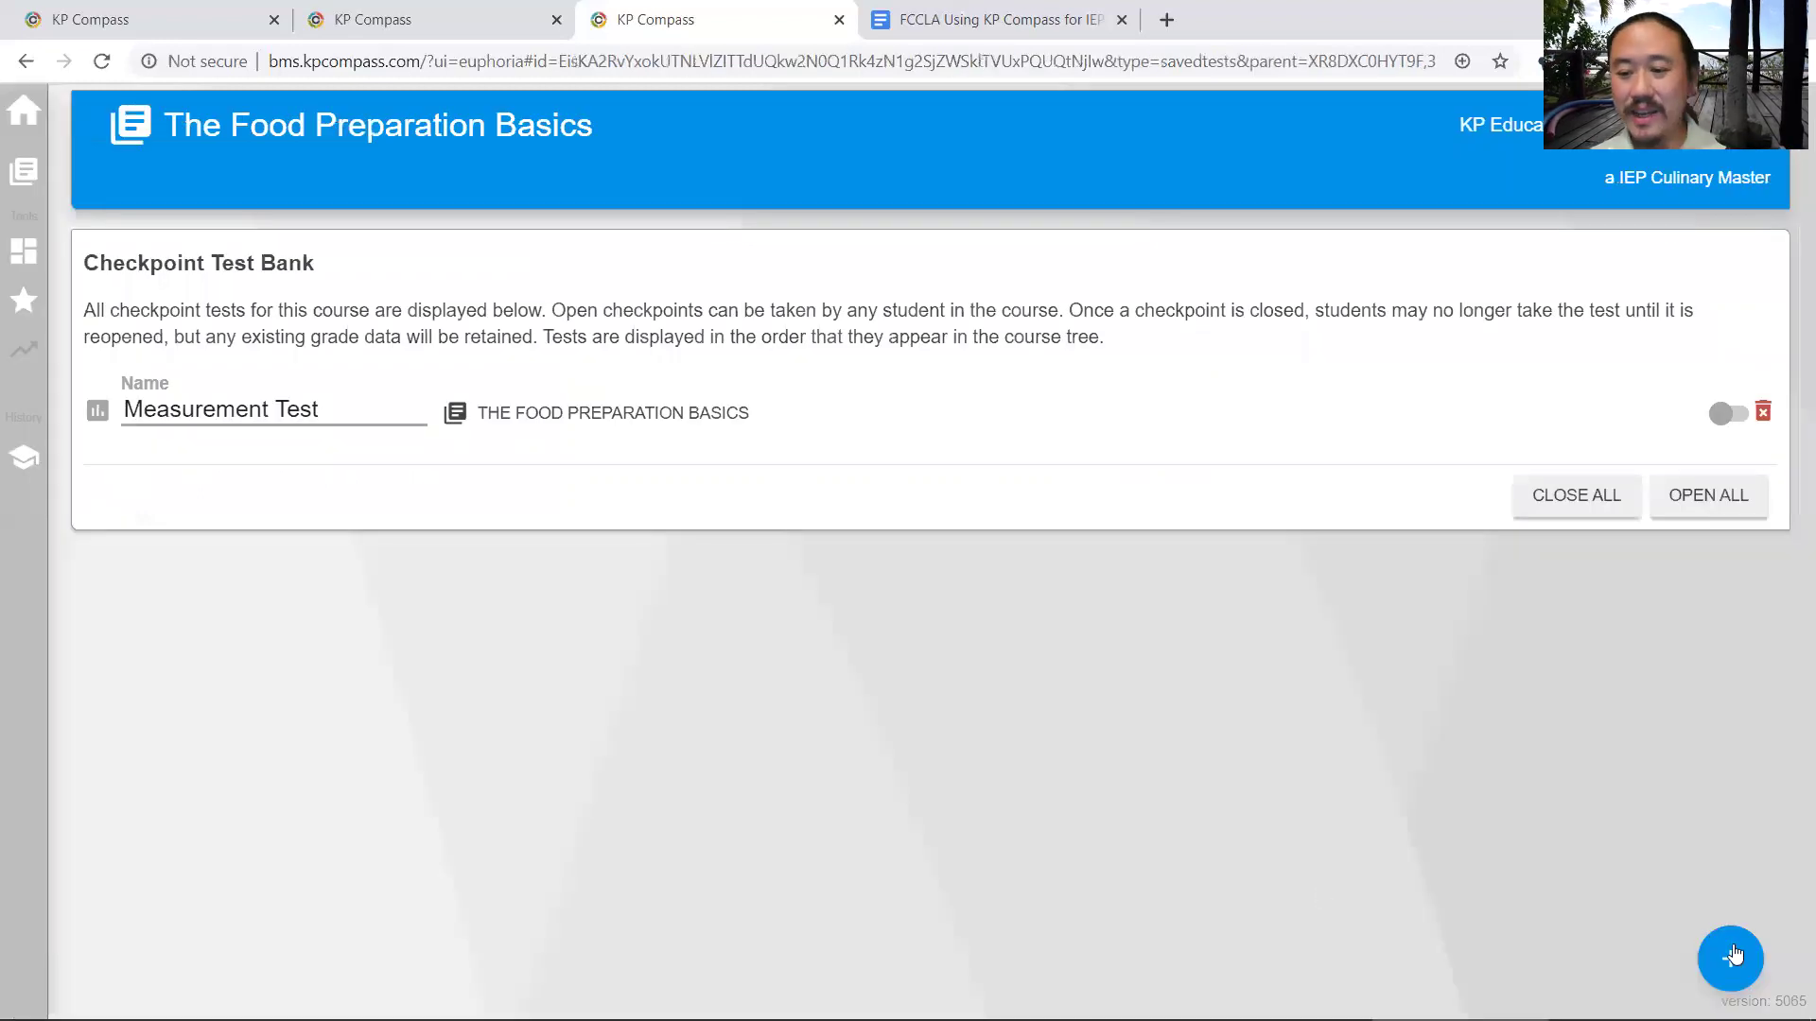
- Add a new dynamic checkpoint test named 'Magic Test'
{"action": "left_click", "coordinate": [1731, 957]}
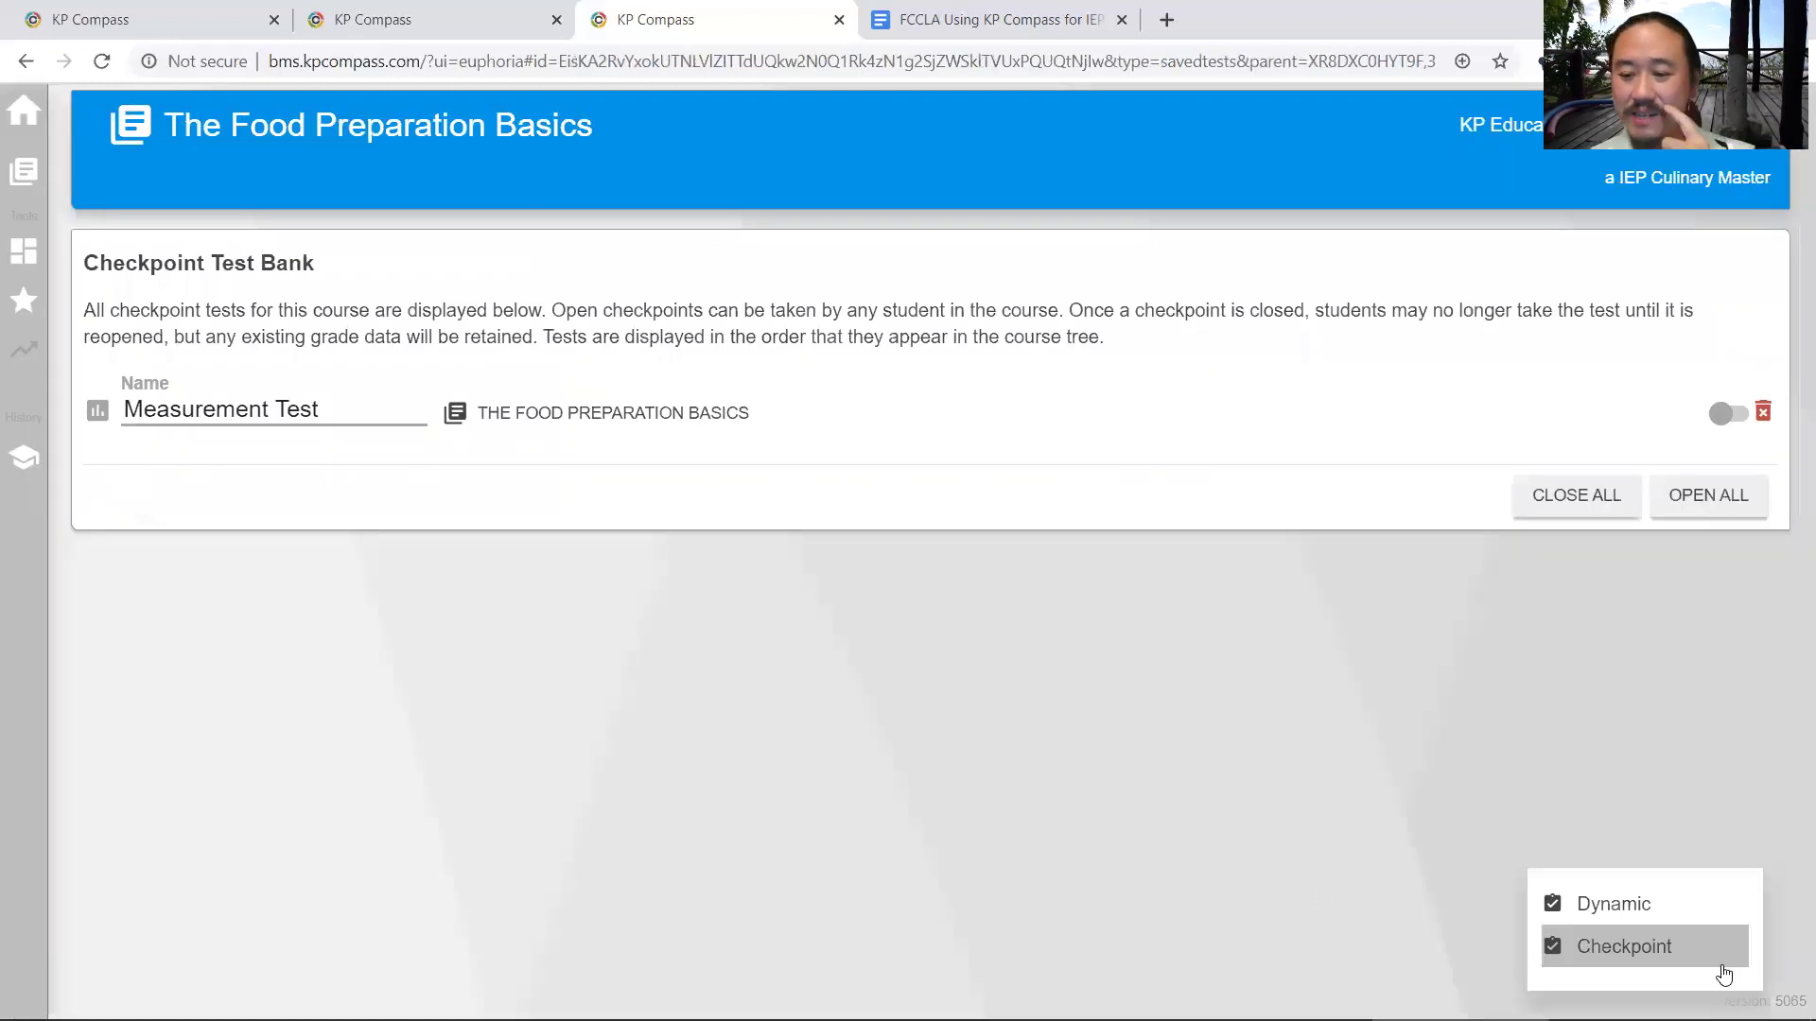
{"action": "left_click", "coordinate": [1613, 908]}
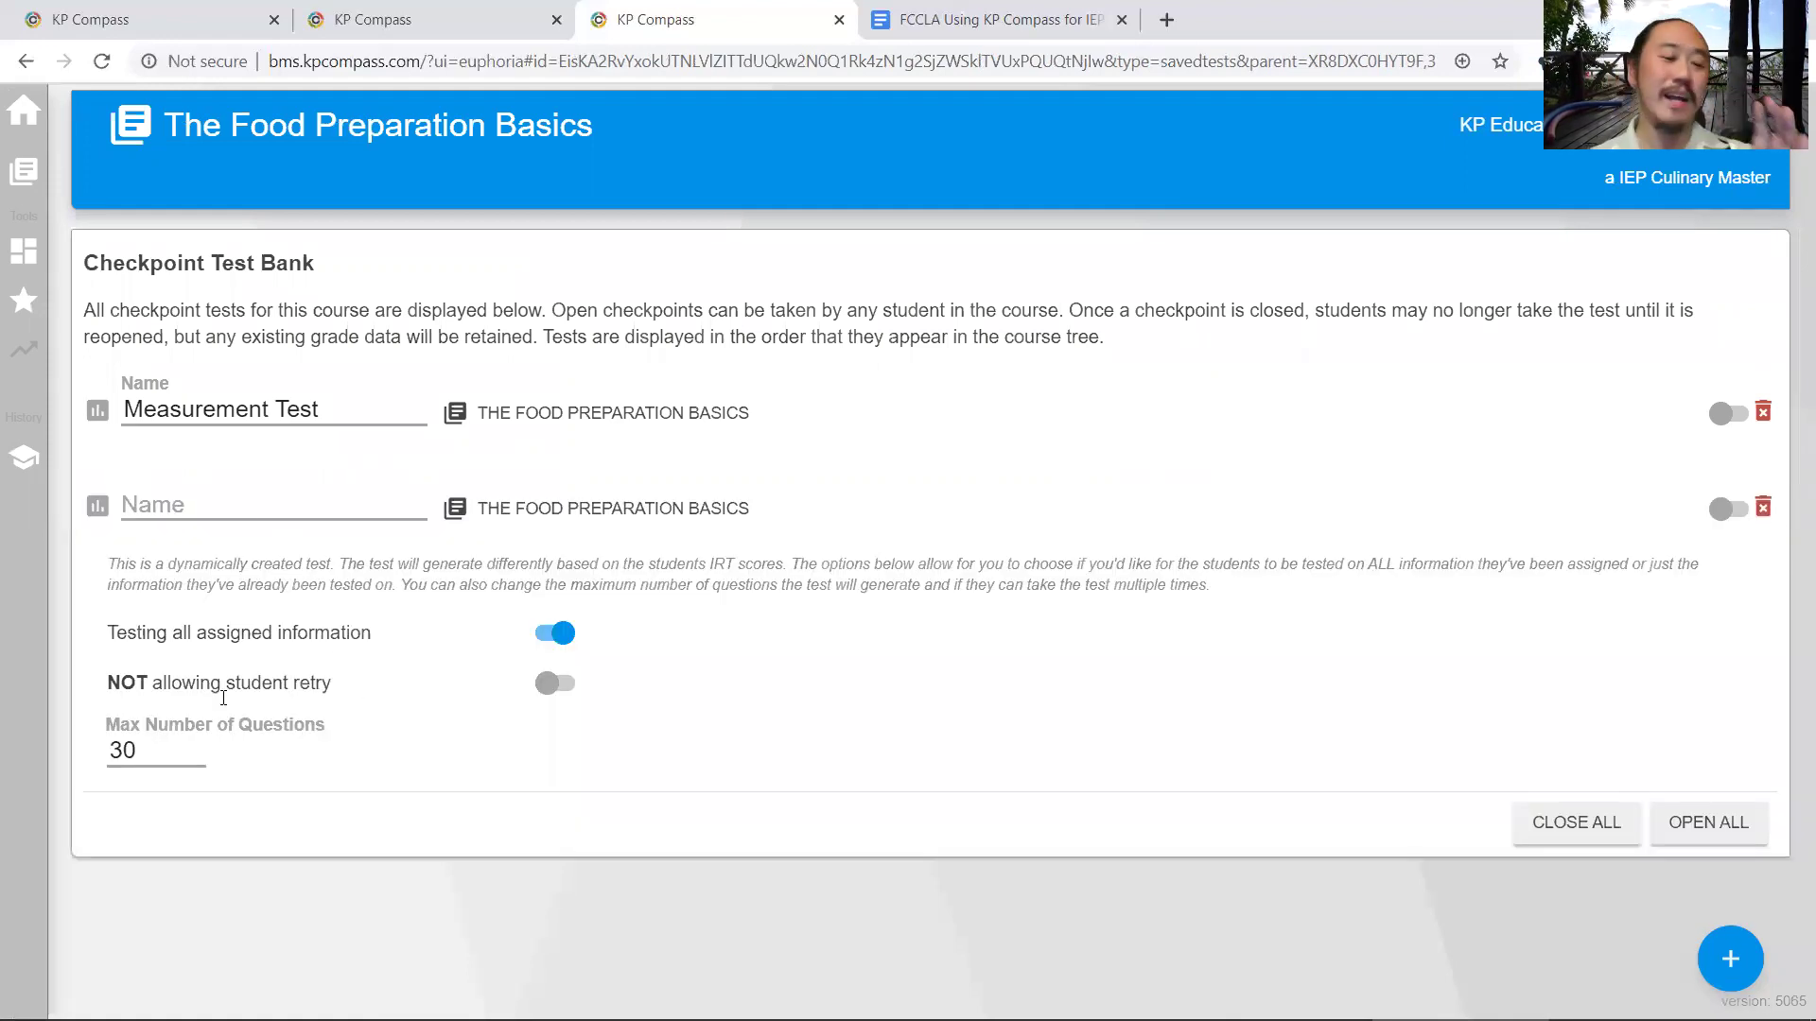
{"action": "left_click", "coordinate": [153, 750]}
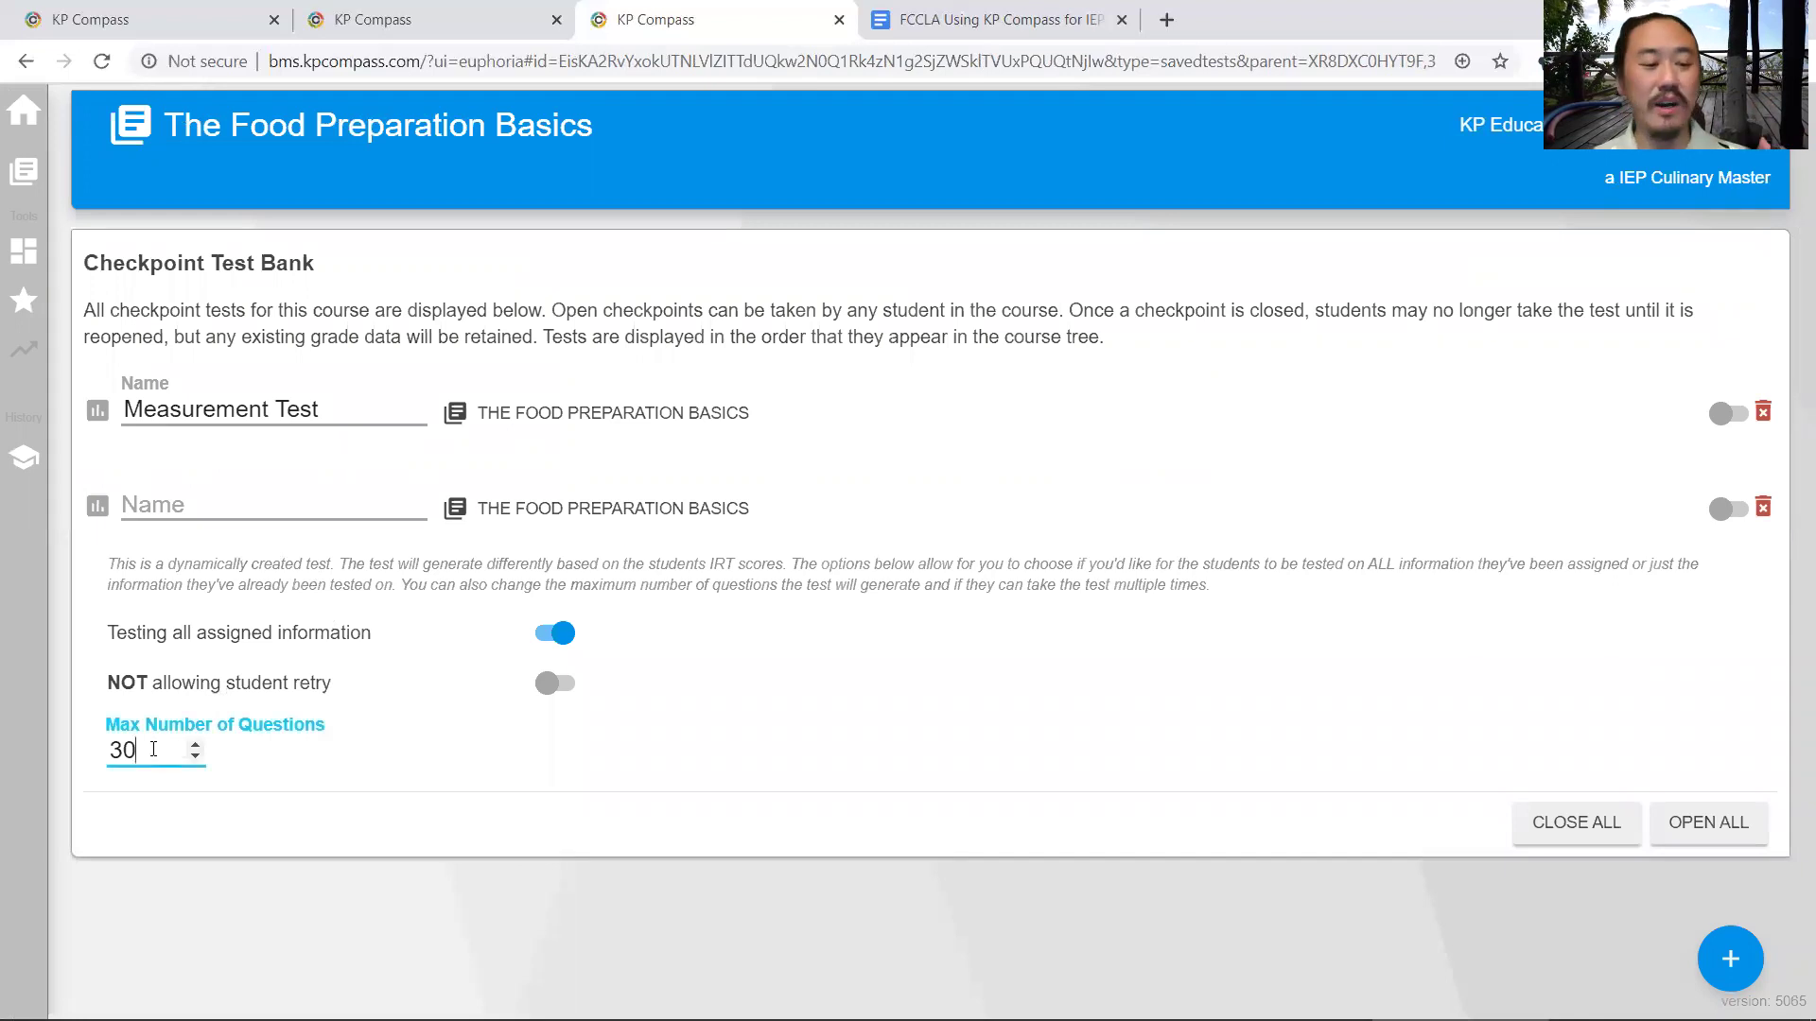
{"action": "left_click", "coordinate": [186, 520]}
{"action": "type", "text": "Ma"}
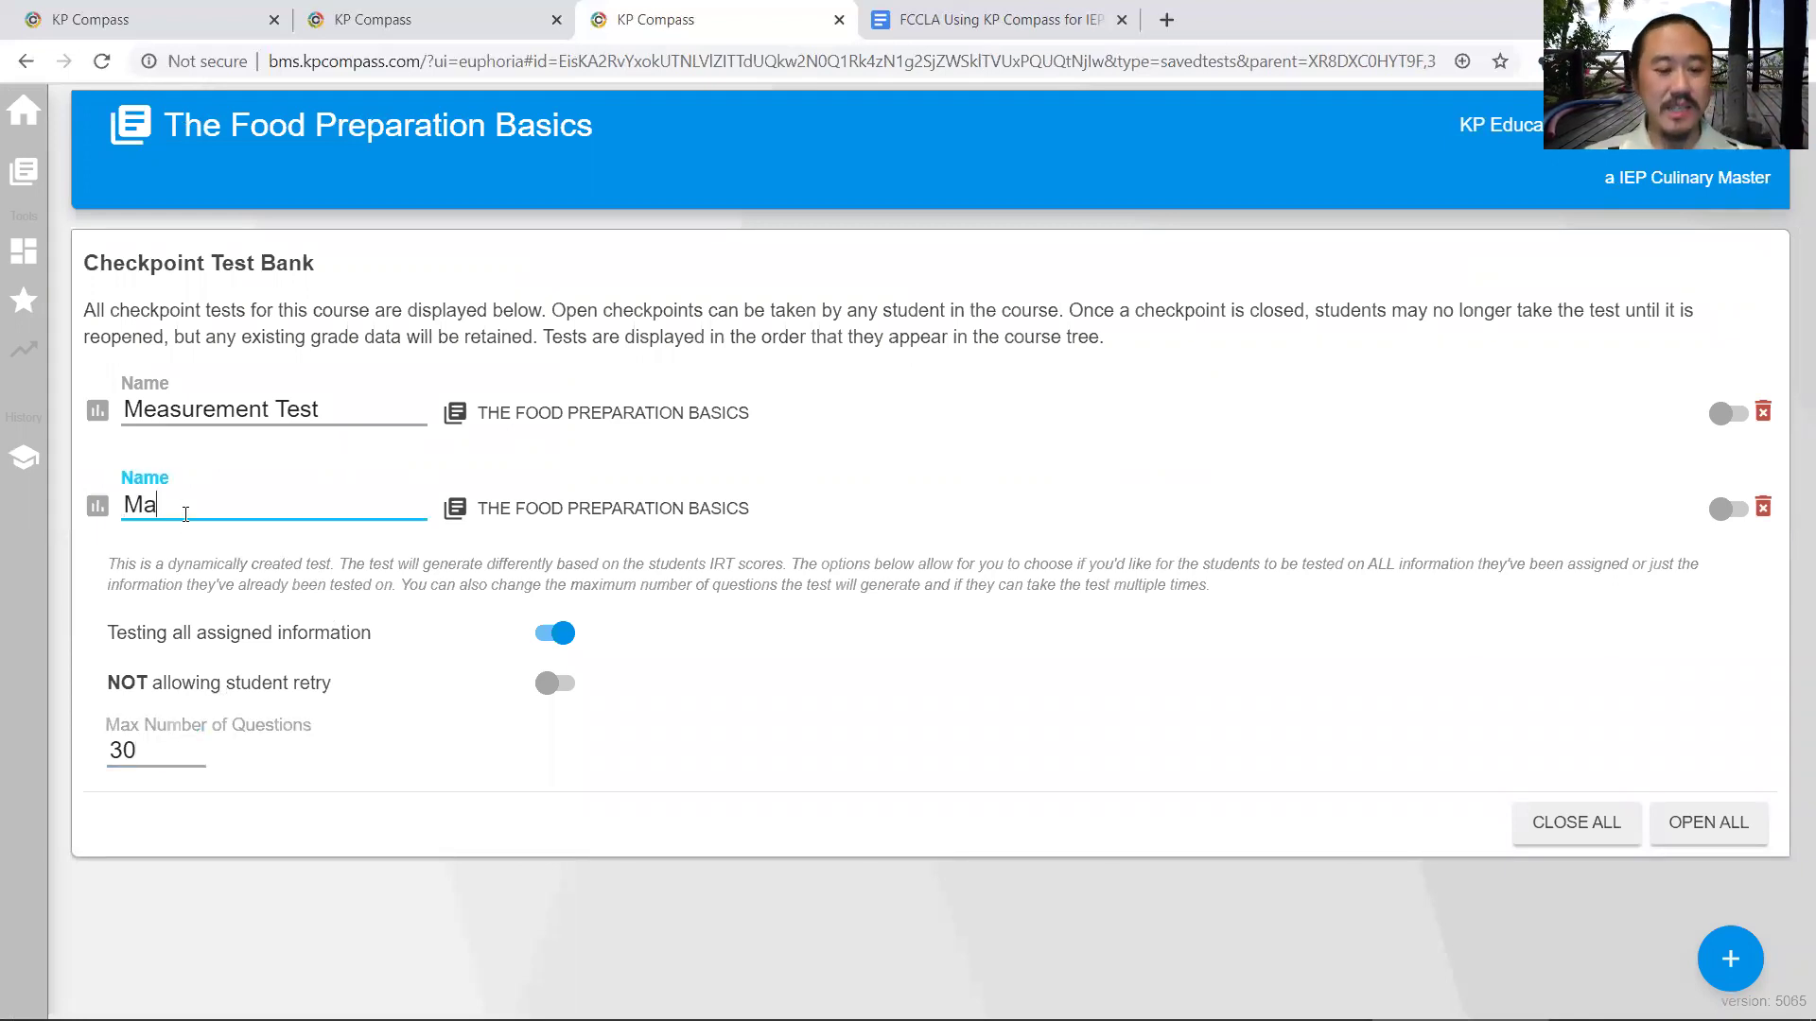
{"action": "type", "text": "gic Test"}
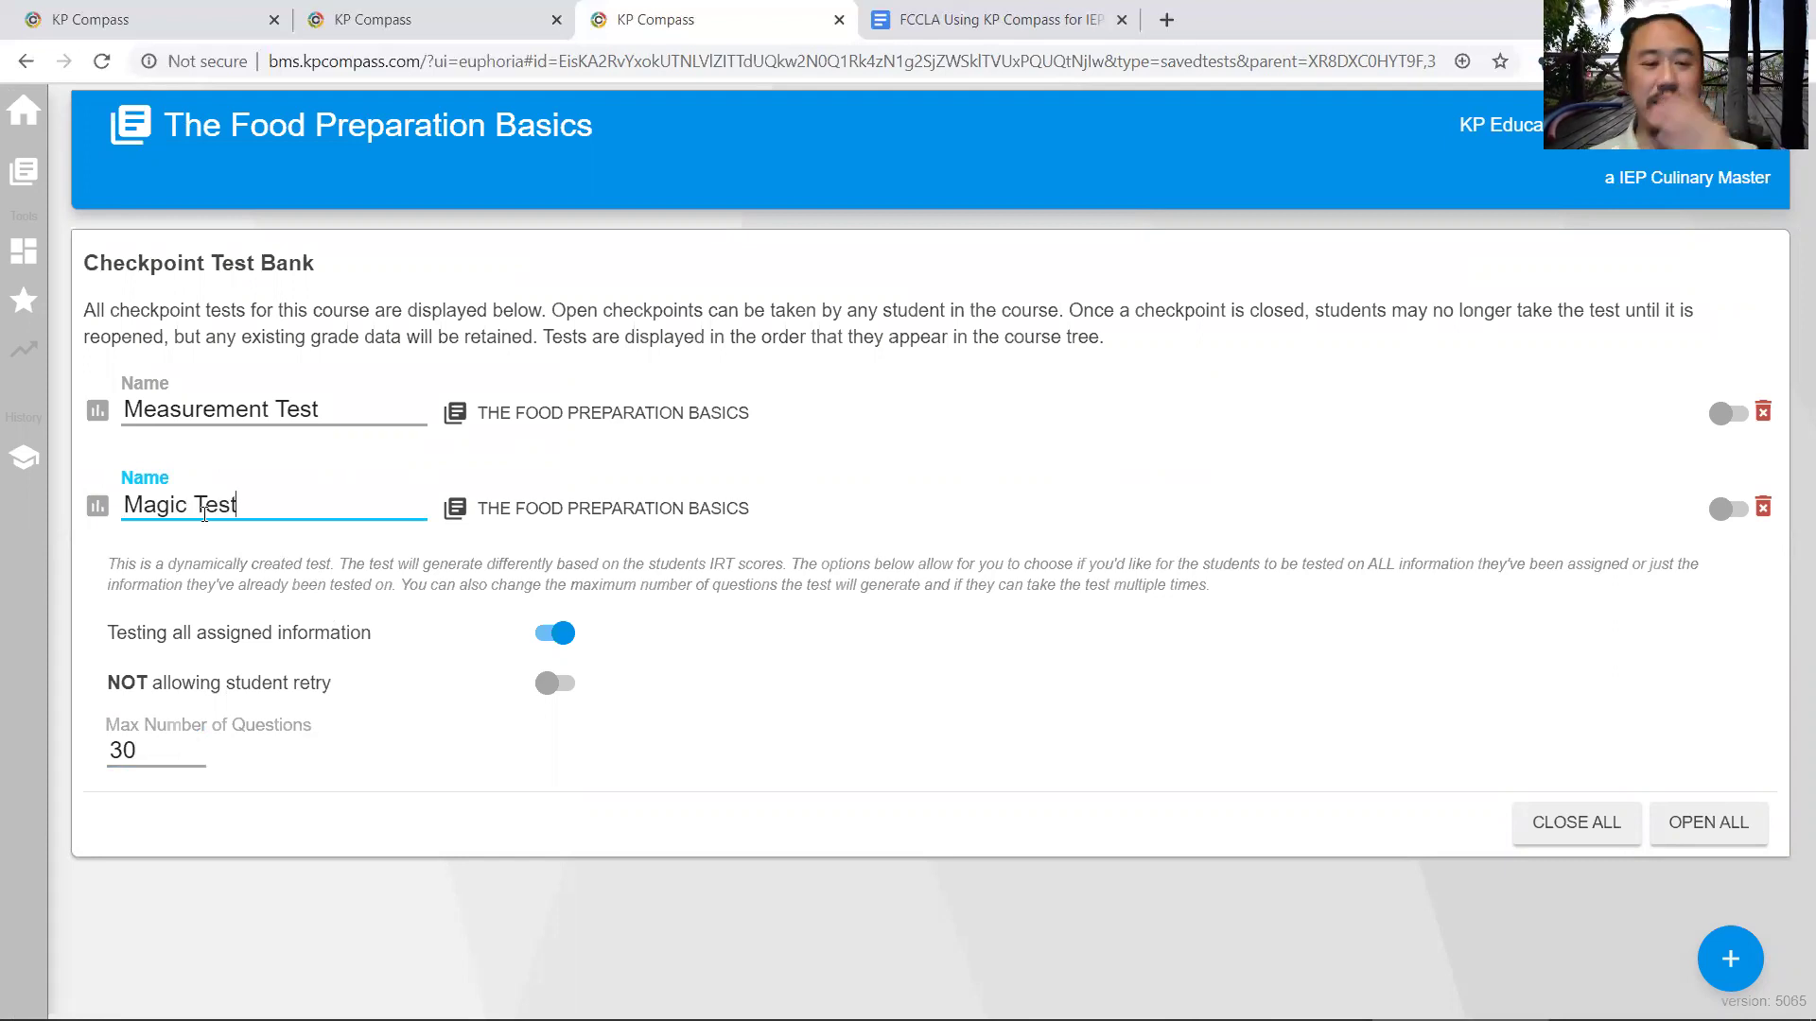
{"action": "left_click", "coordinate": [339, 583]}
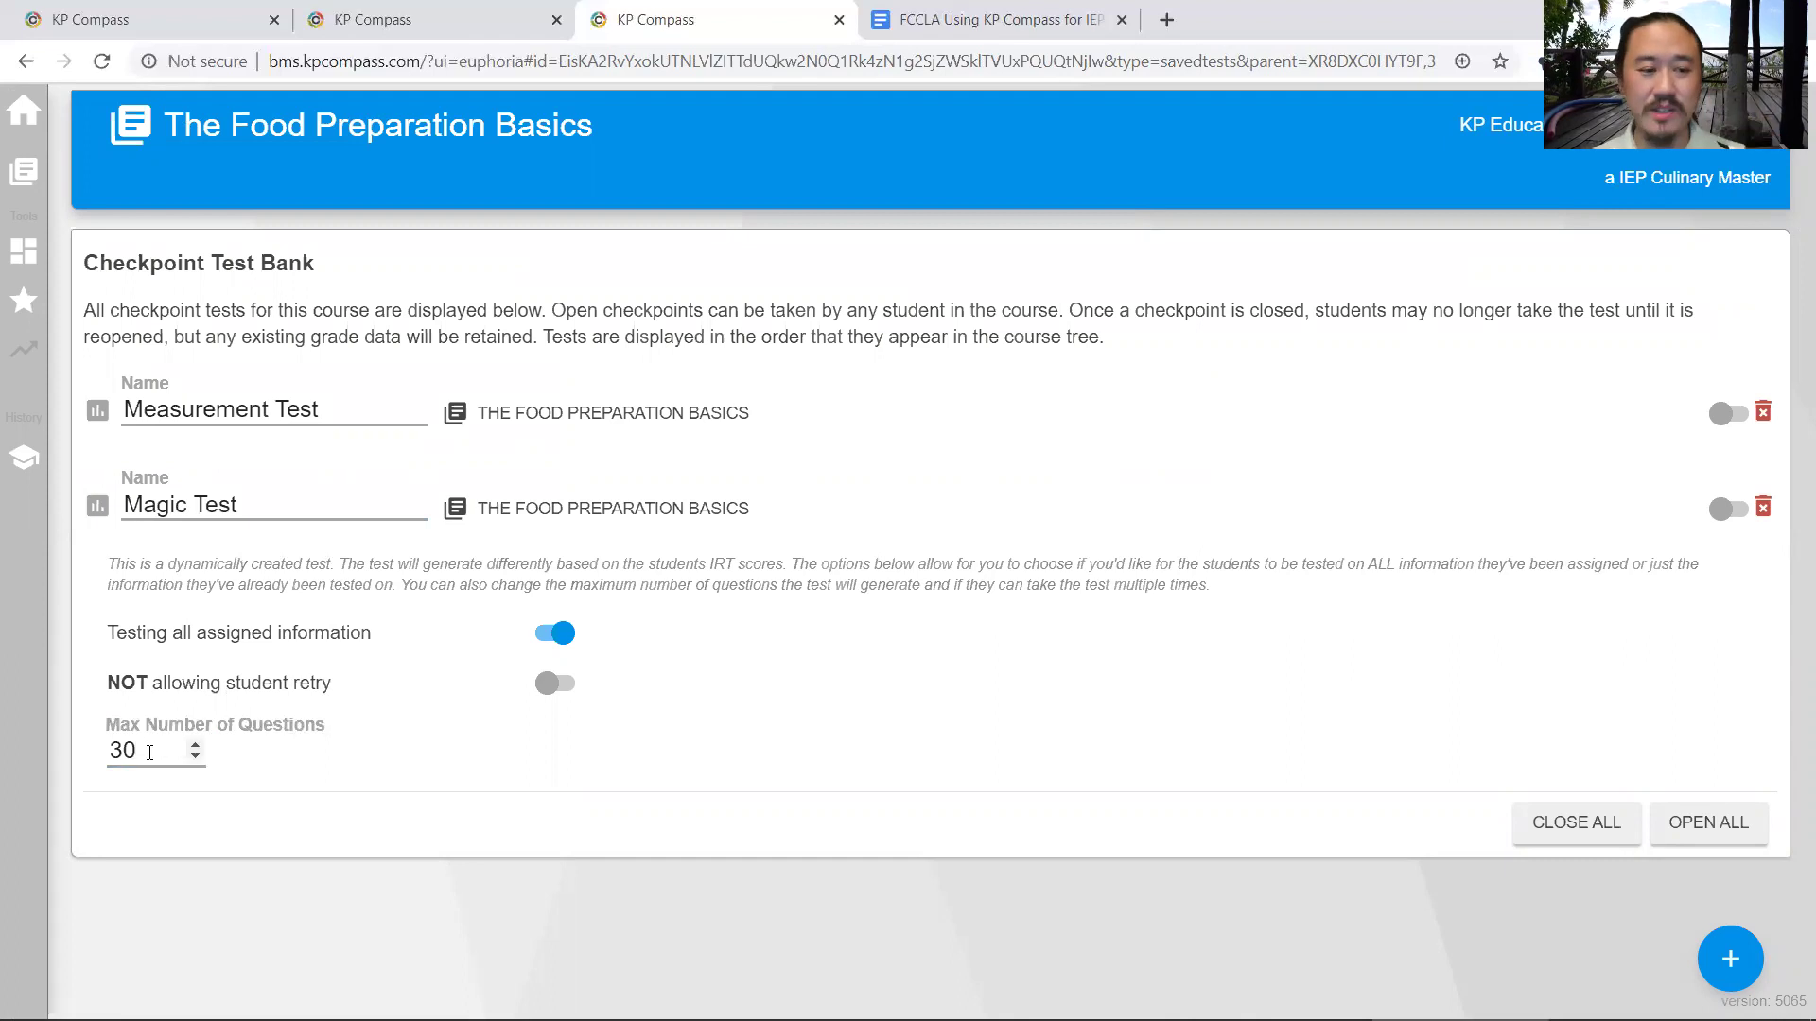
- Cap Magic Test at 20 questions, then select 'Using Project Based Learning' in the Google Docs agenda
{"action": "left_click_drag", "start_coordinate": [166, 752], "coordinate": [59, 751]}
{"action": "type", "text": "20"}
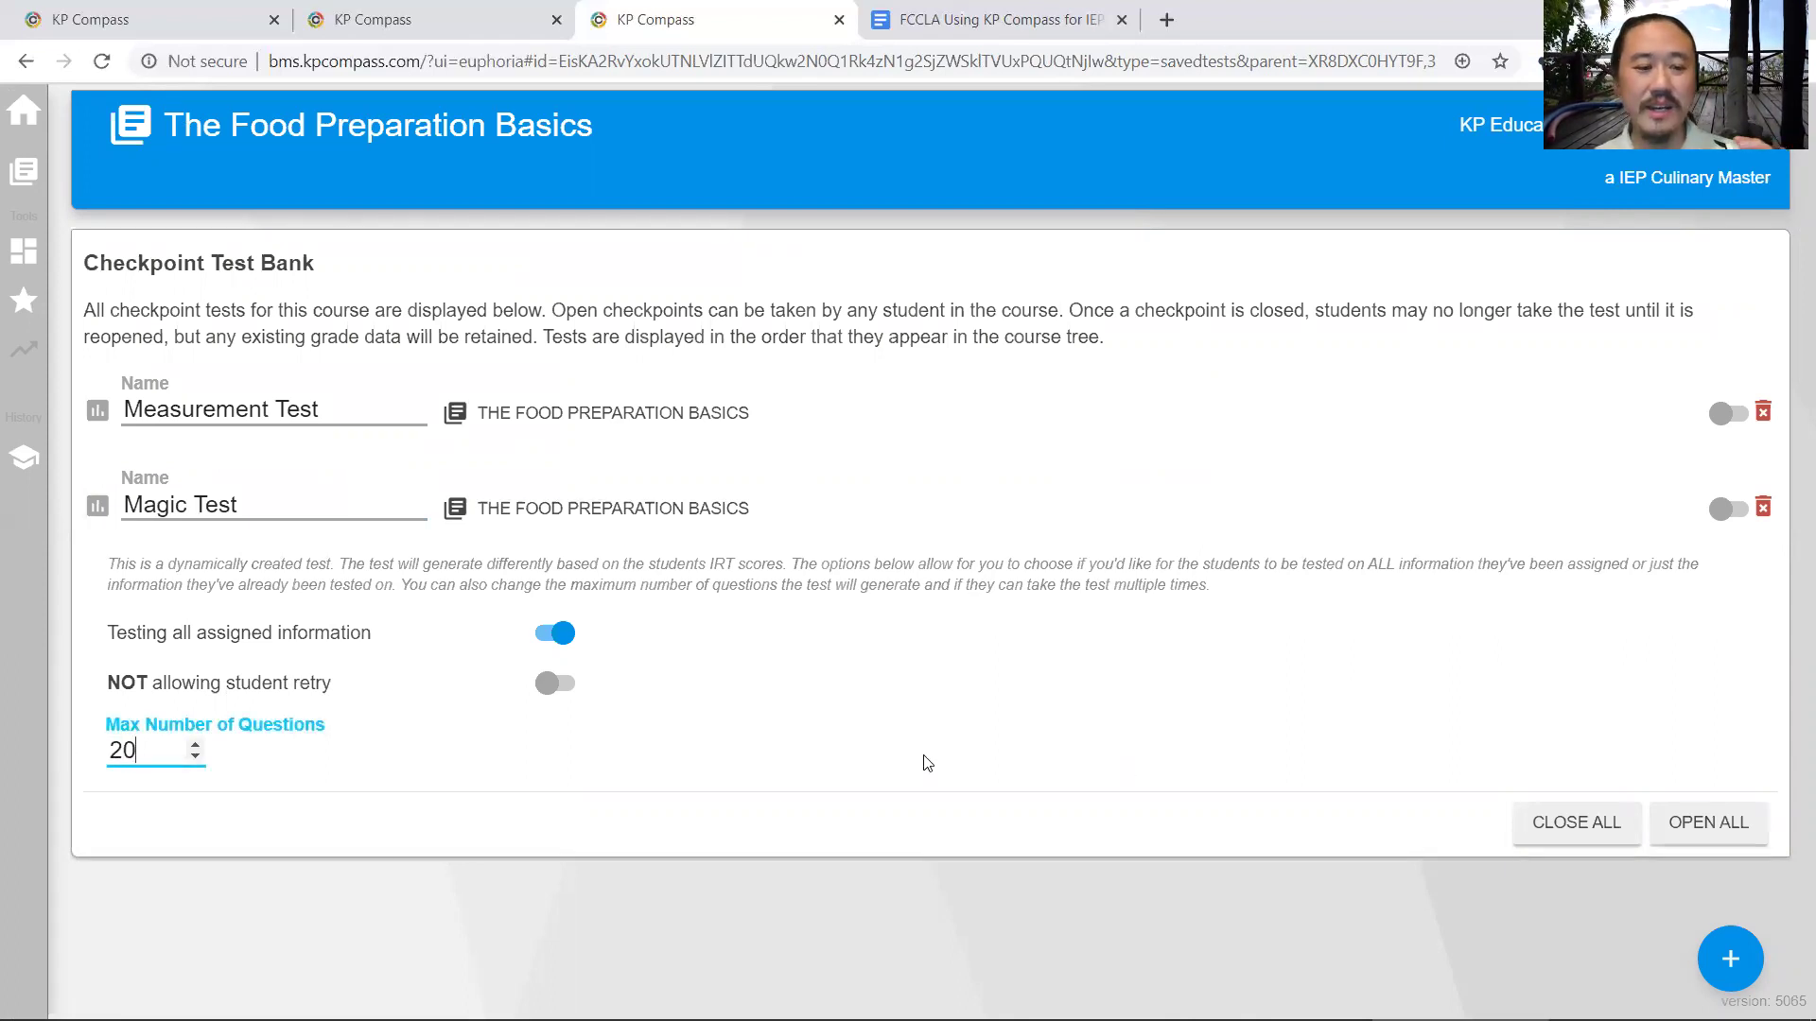
{"action": "left_click", "coordinate": [928, 764]}
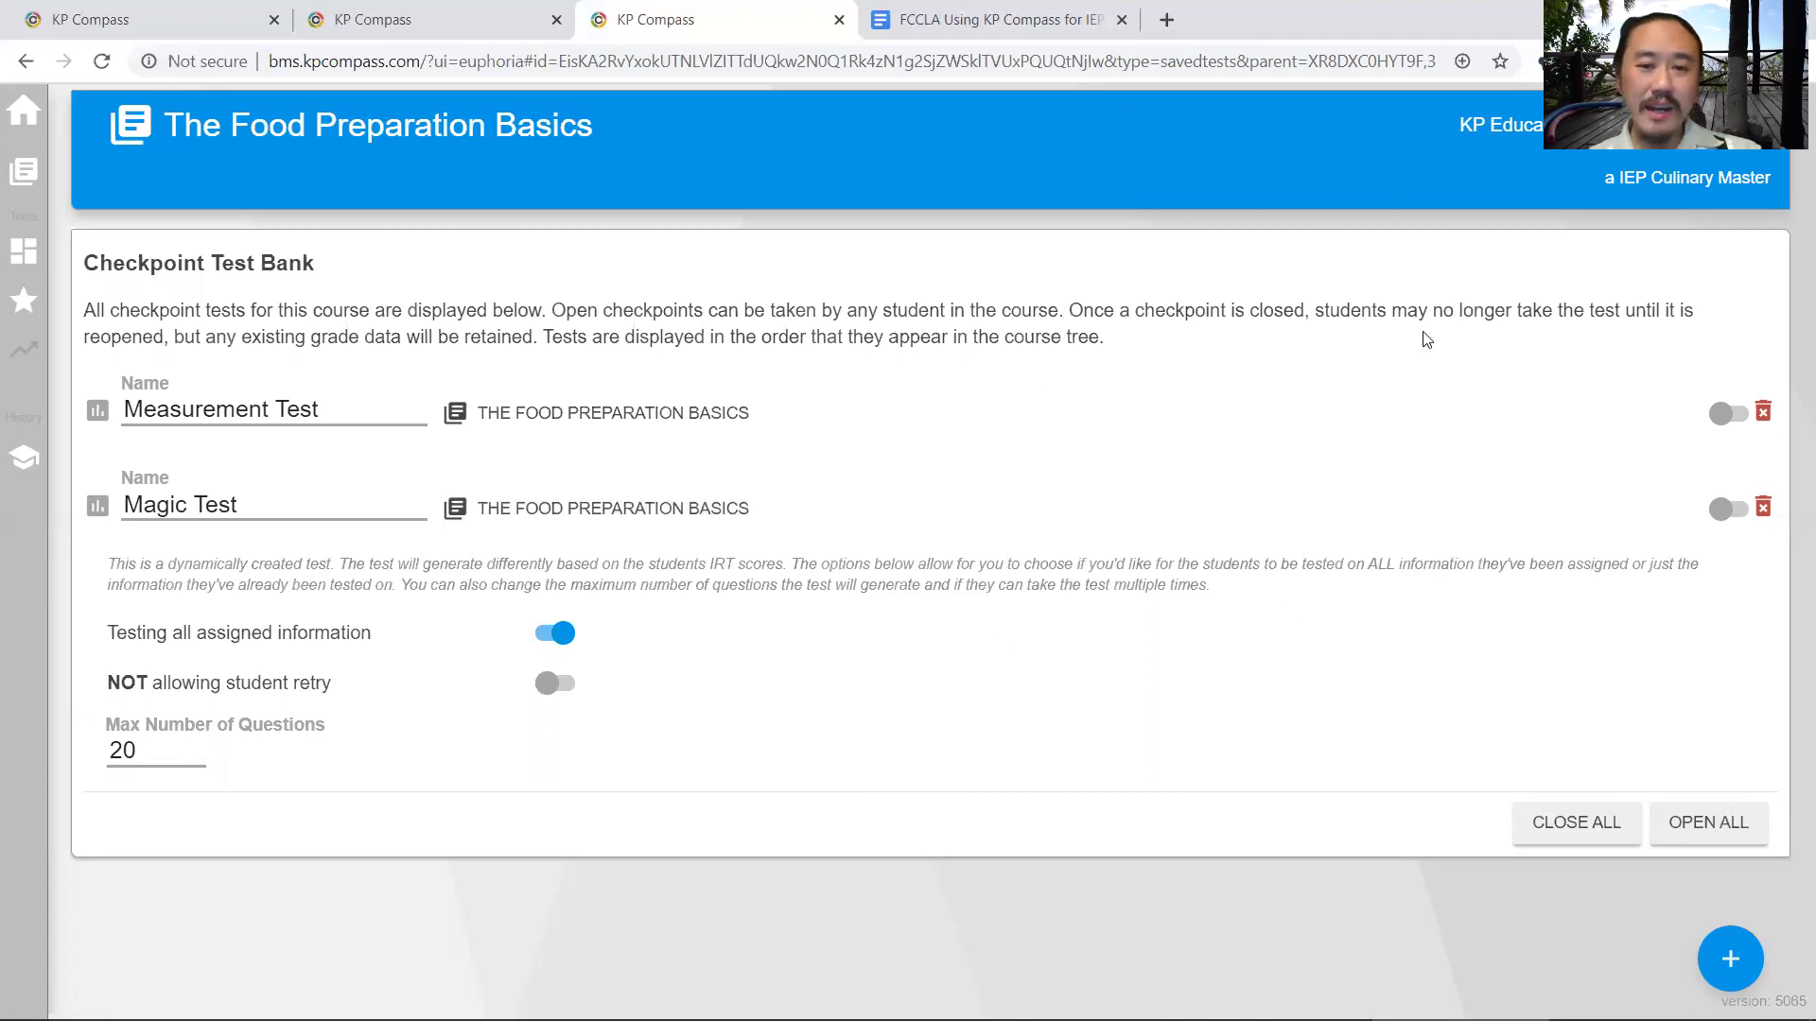
{"action": "left_click", "coordinate": [955, 21]}
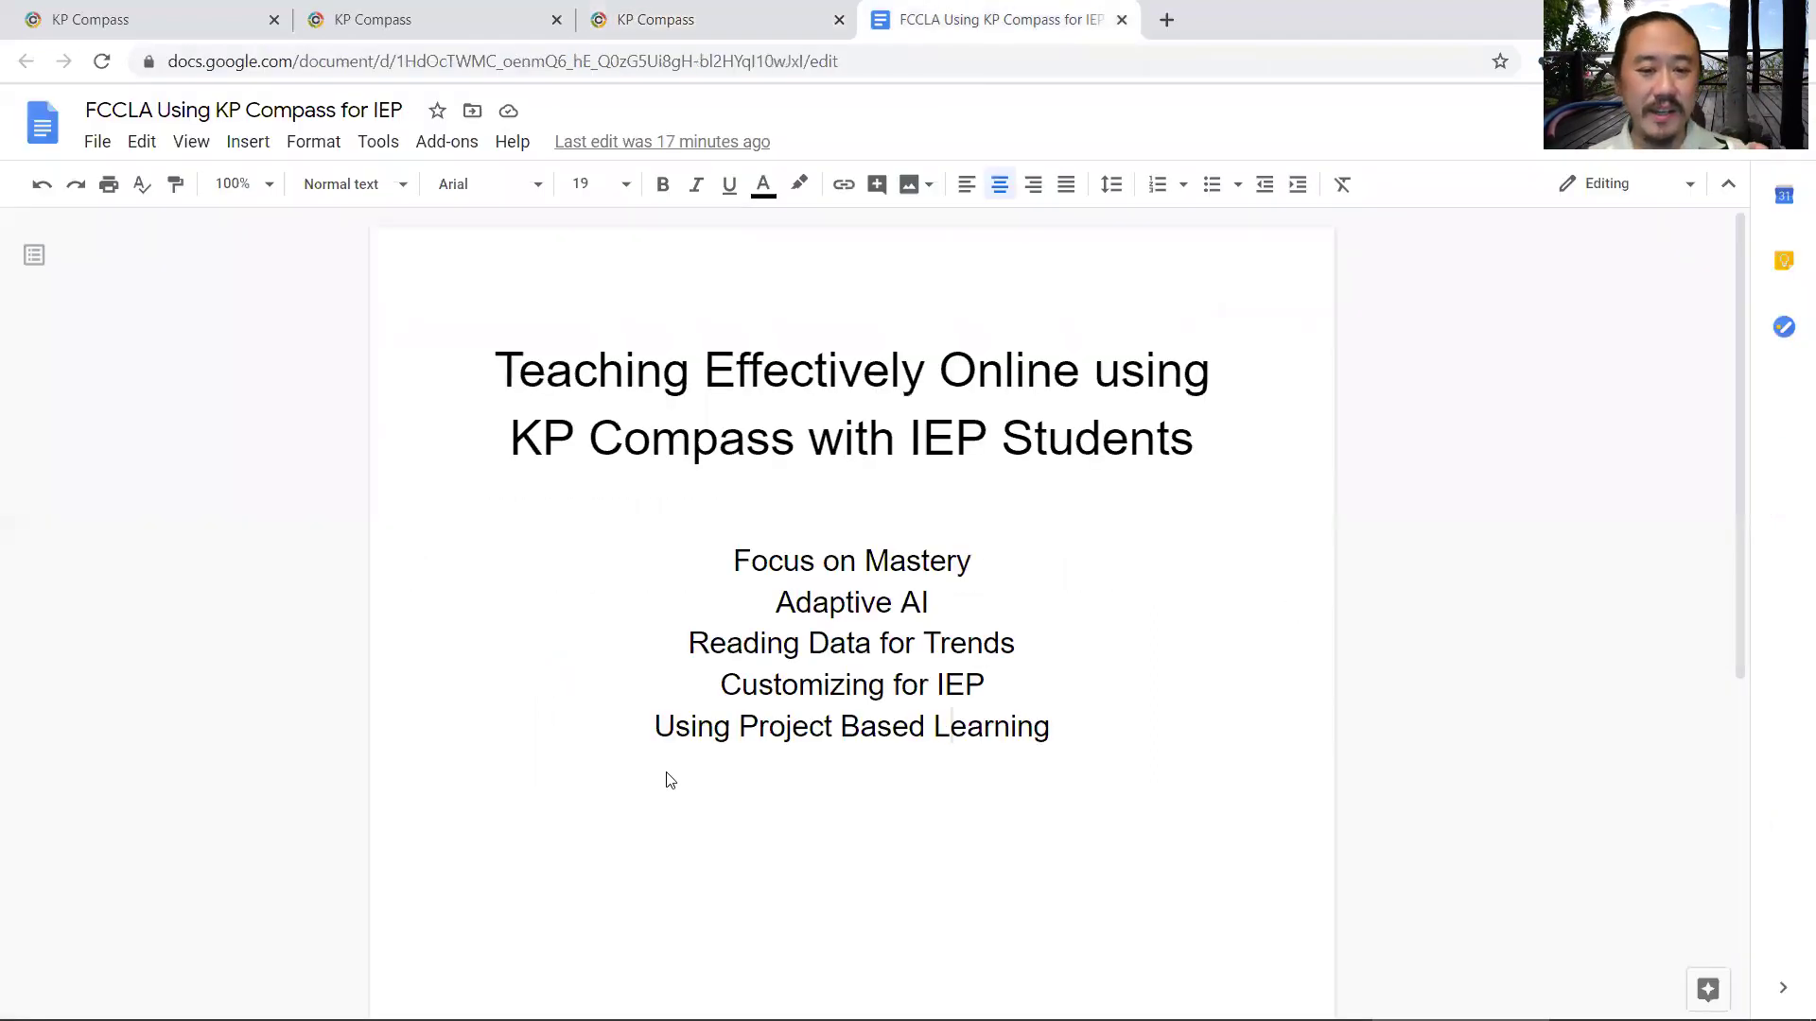
{"action": "triple_click", "coordinate": [1033, 729]}
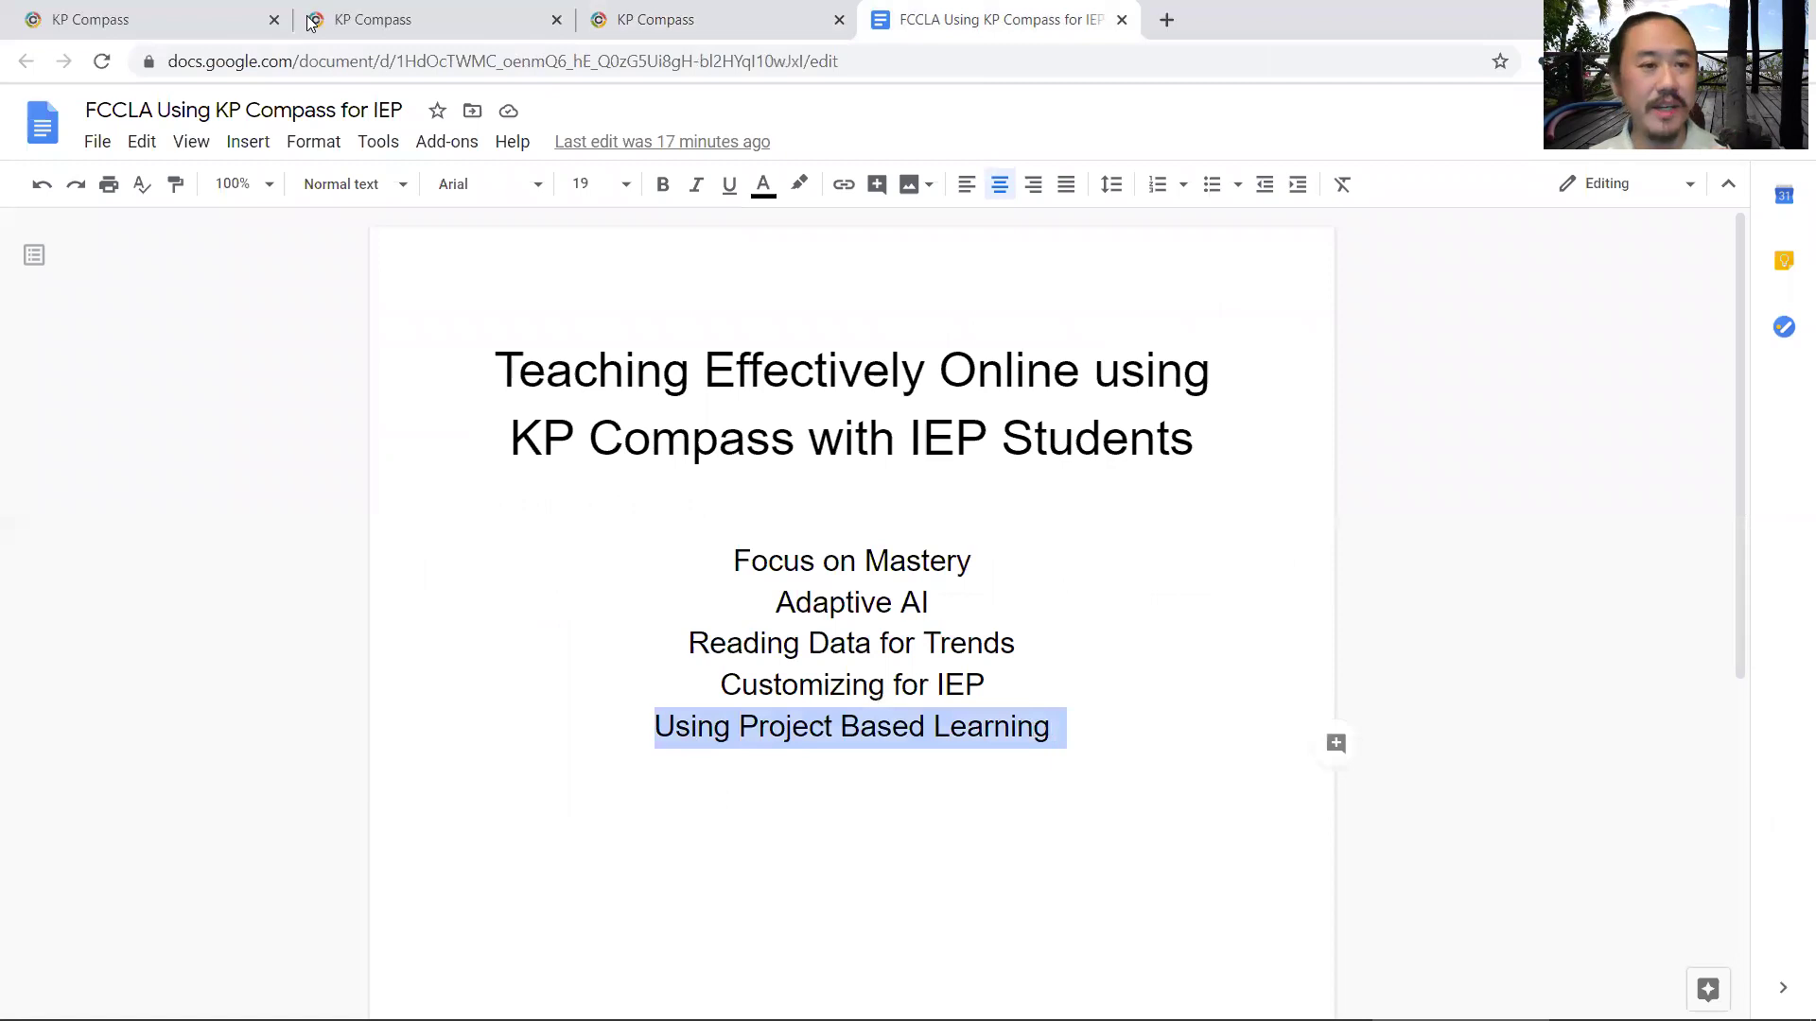
- Return to KP Compass and open Culinary Arts I > Introduction to the Culinary Arts > Culinary History > Celebrity Chef Biography
{"action": "left_click", "coordinate": [984, 725]}
{"action": "left_click", "coordinate": [163, 14]}
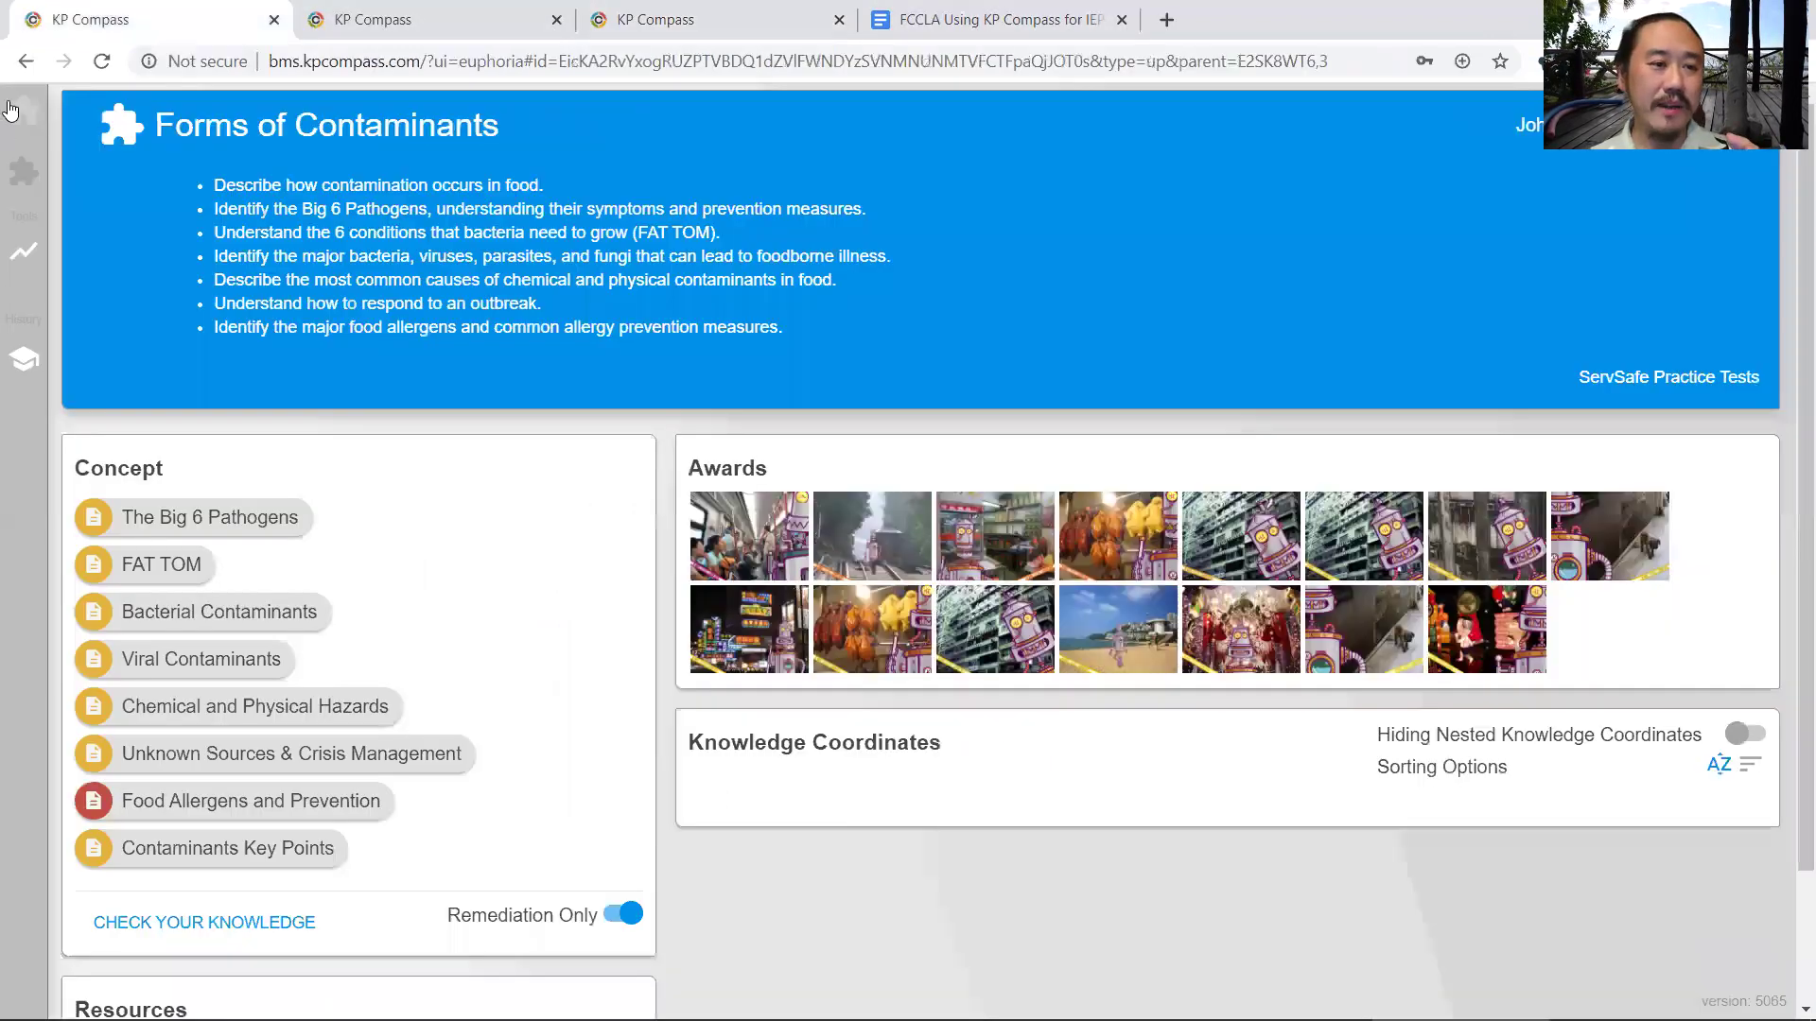
{"action": "left_click", "coordinate": [23, 110]}
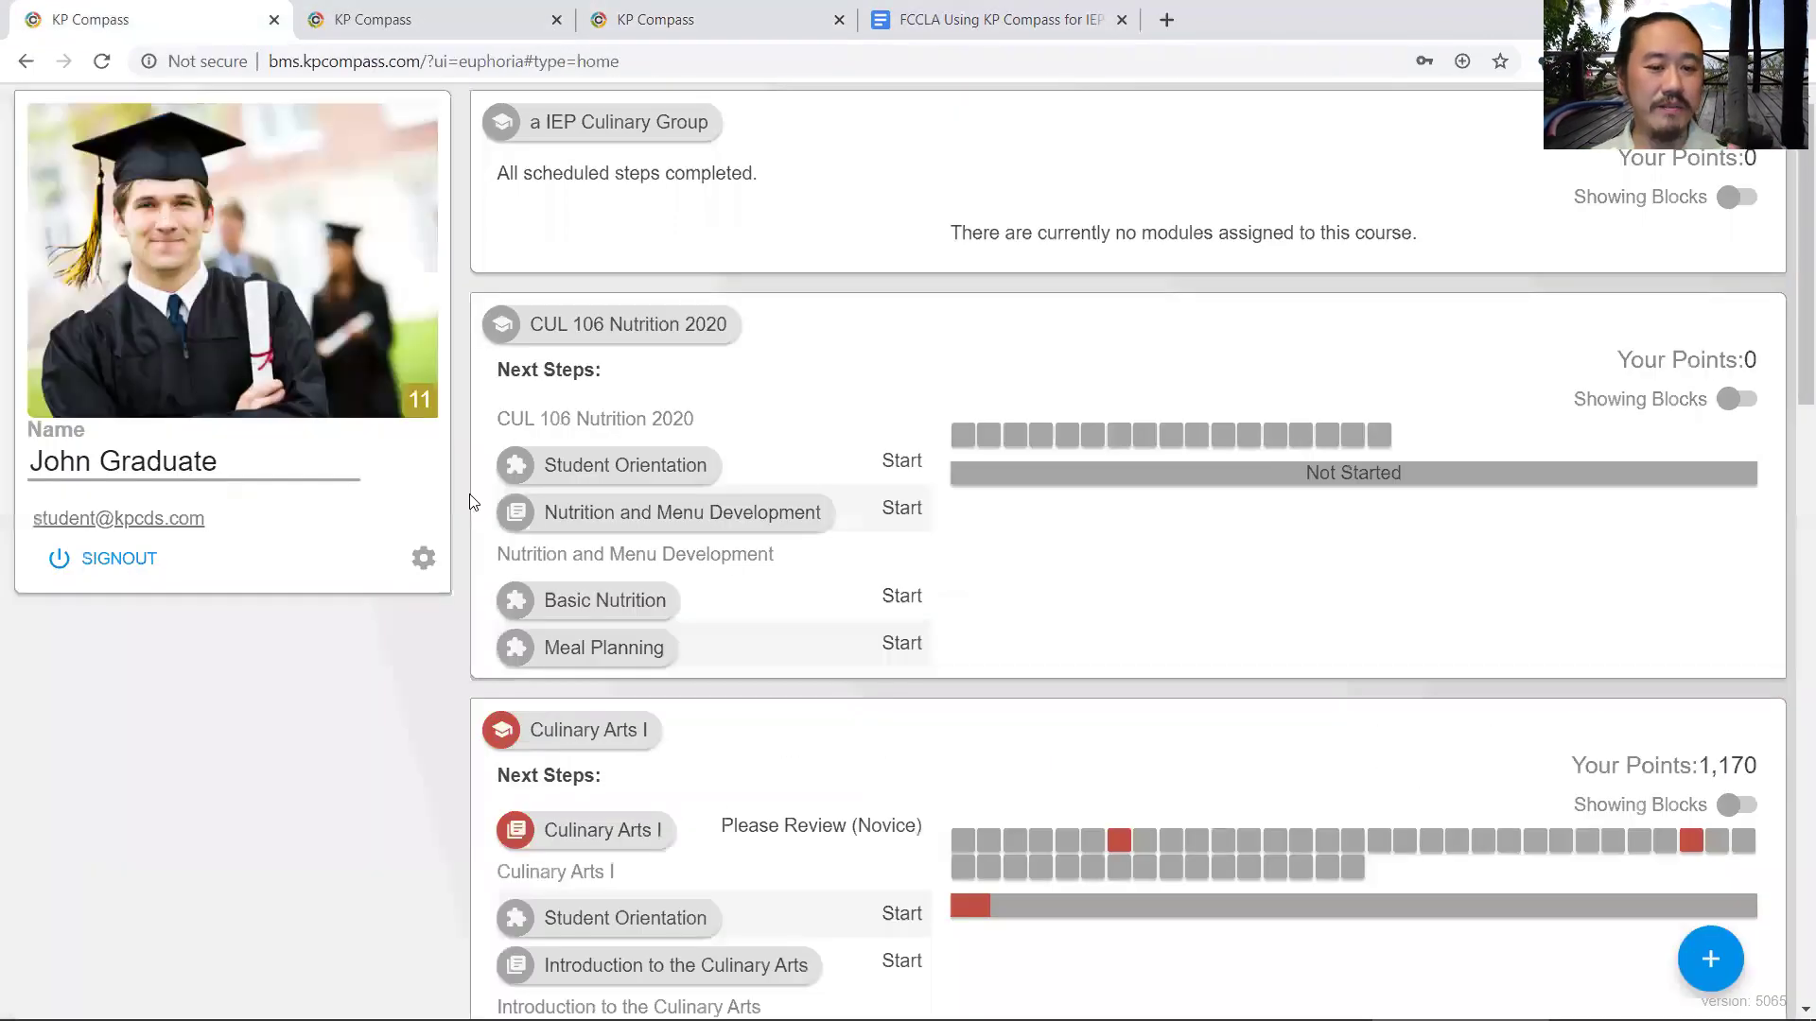
{"action": "left_click", "coordinate": [499, 740]}
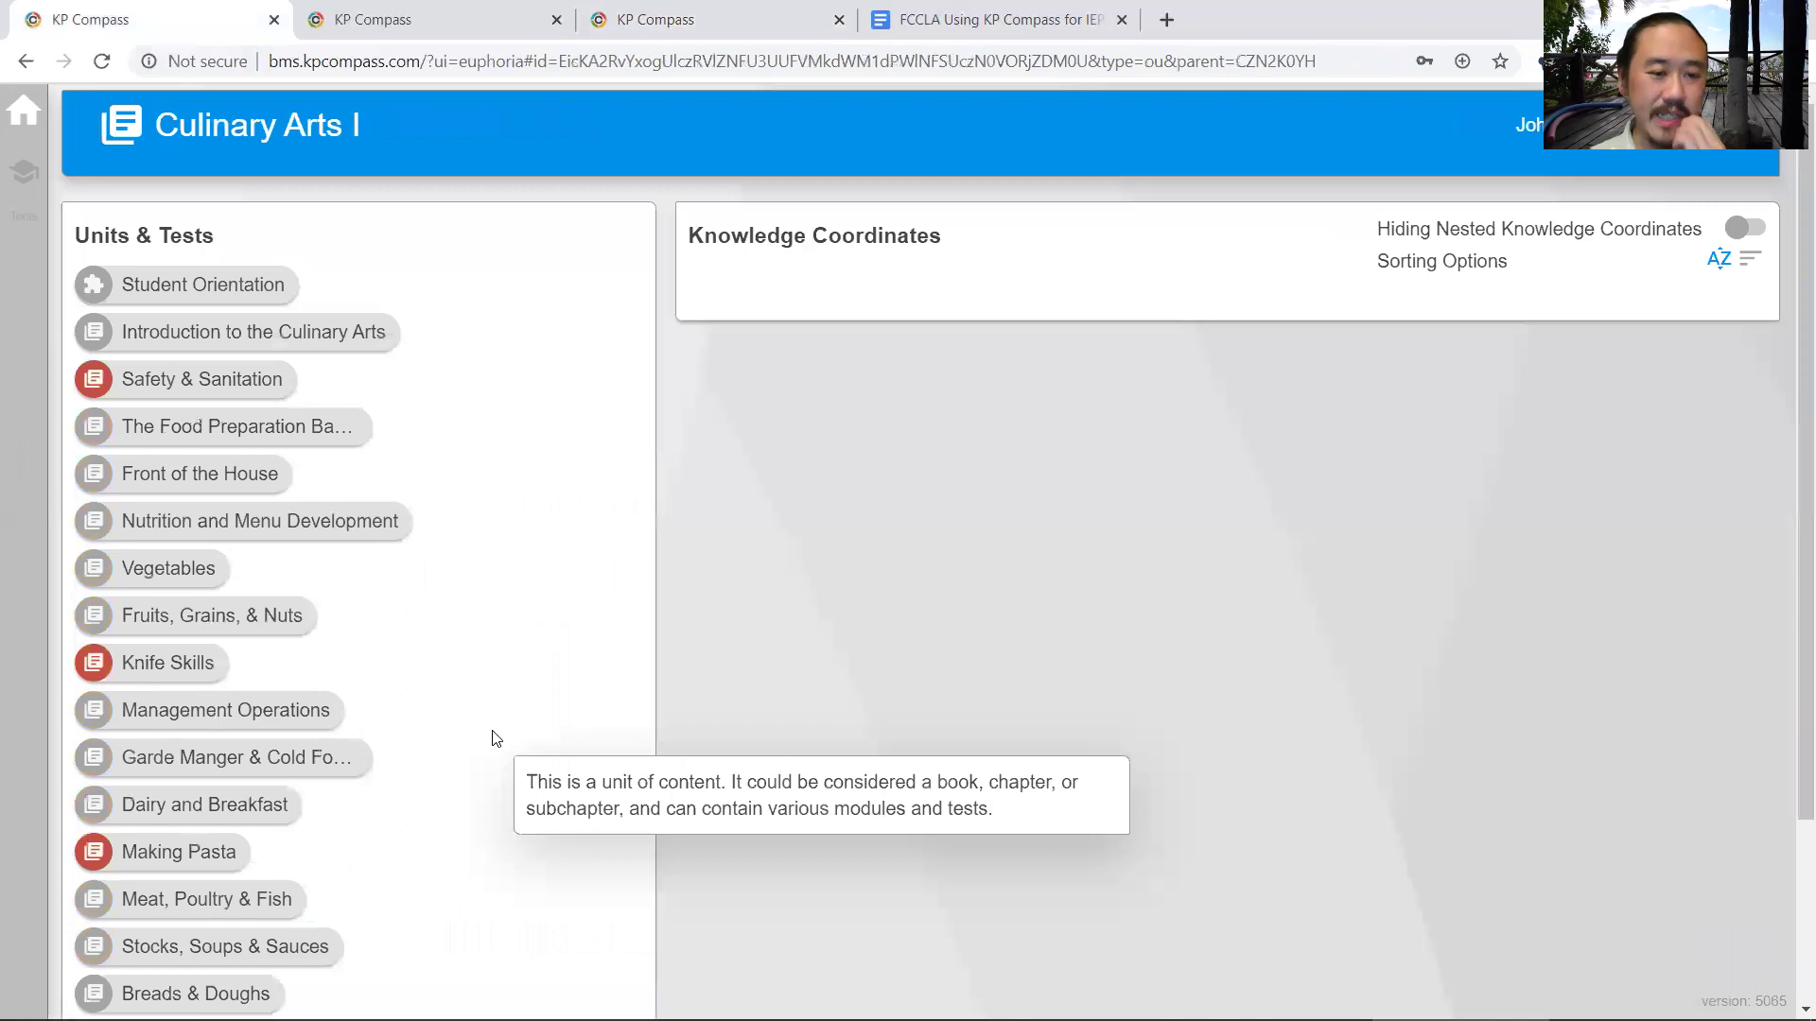
{"action": "left_click", "coordinate": [280, 333]}
{"action": "left_click", "coordinate": [188, 320]}
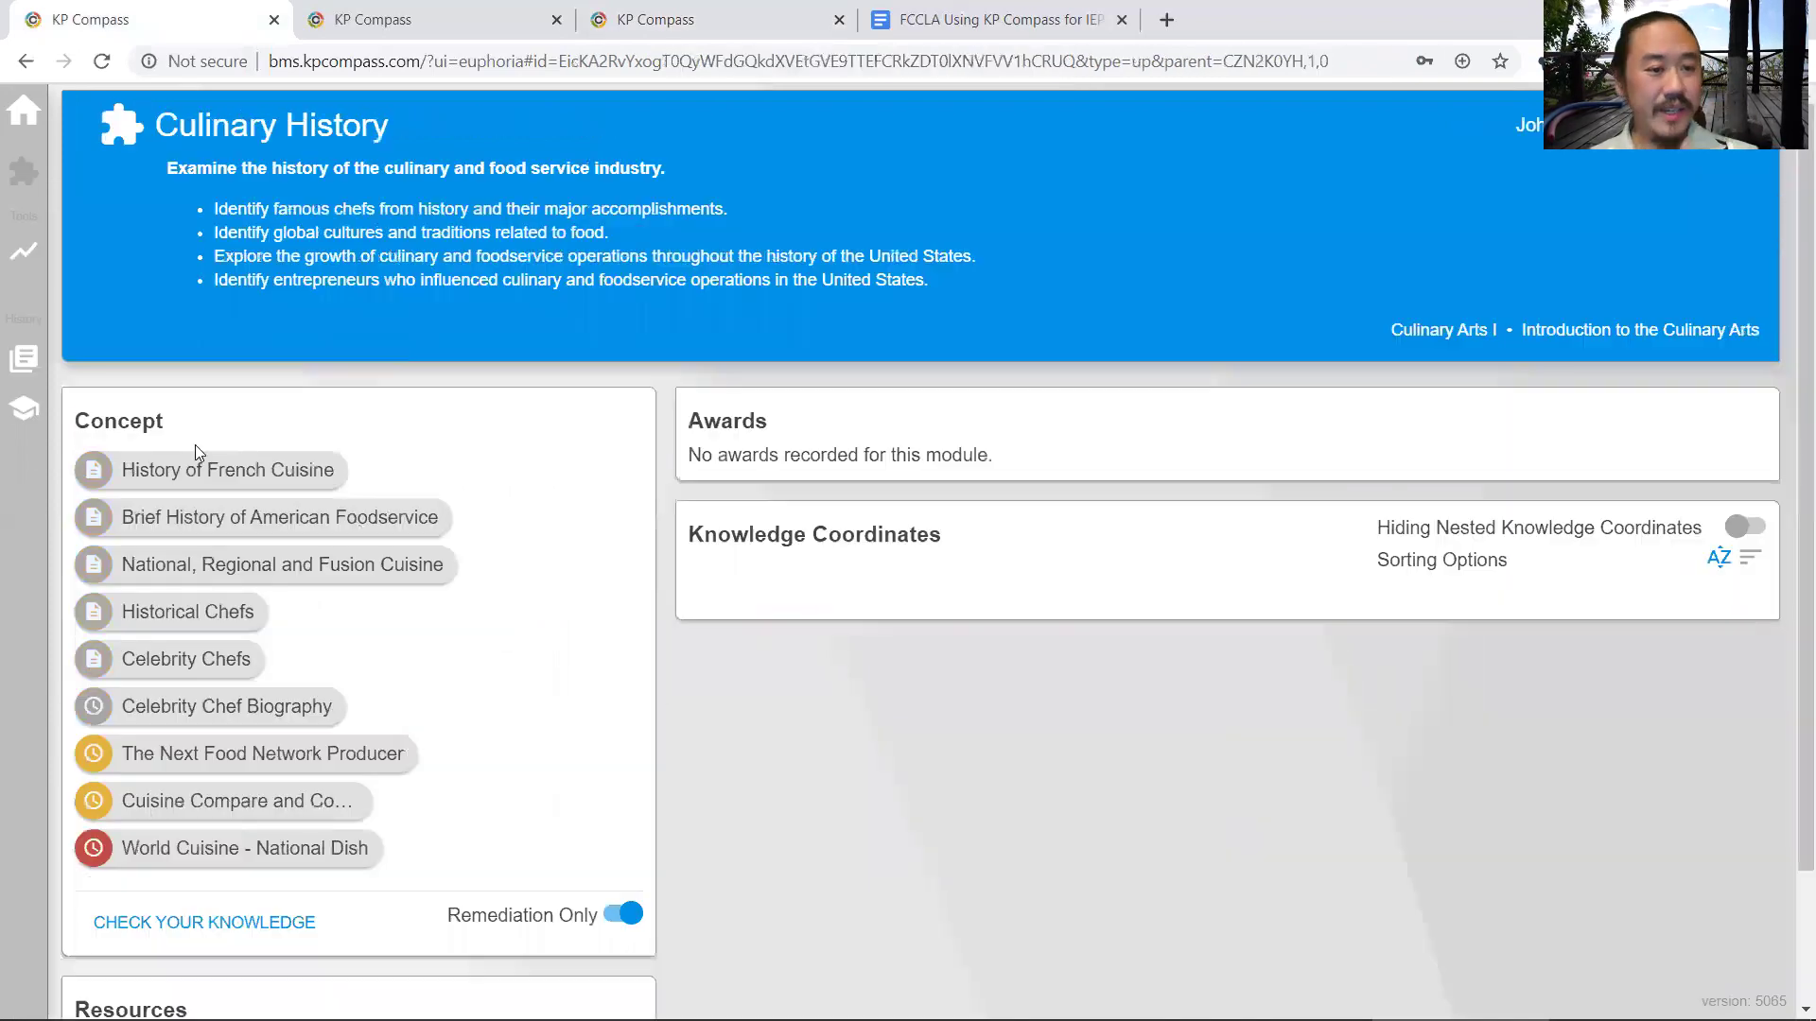
{"action": "left_click", "coordinate": [170, 709]}
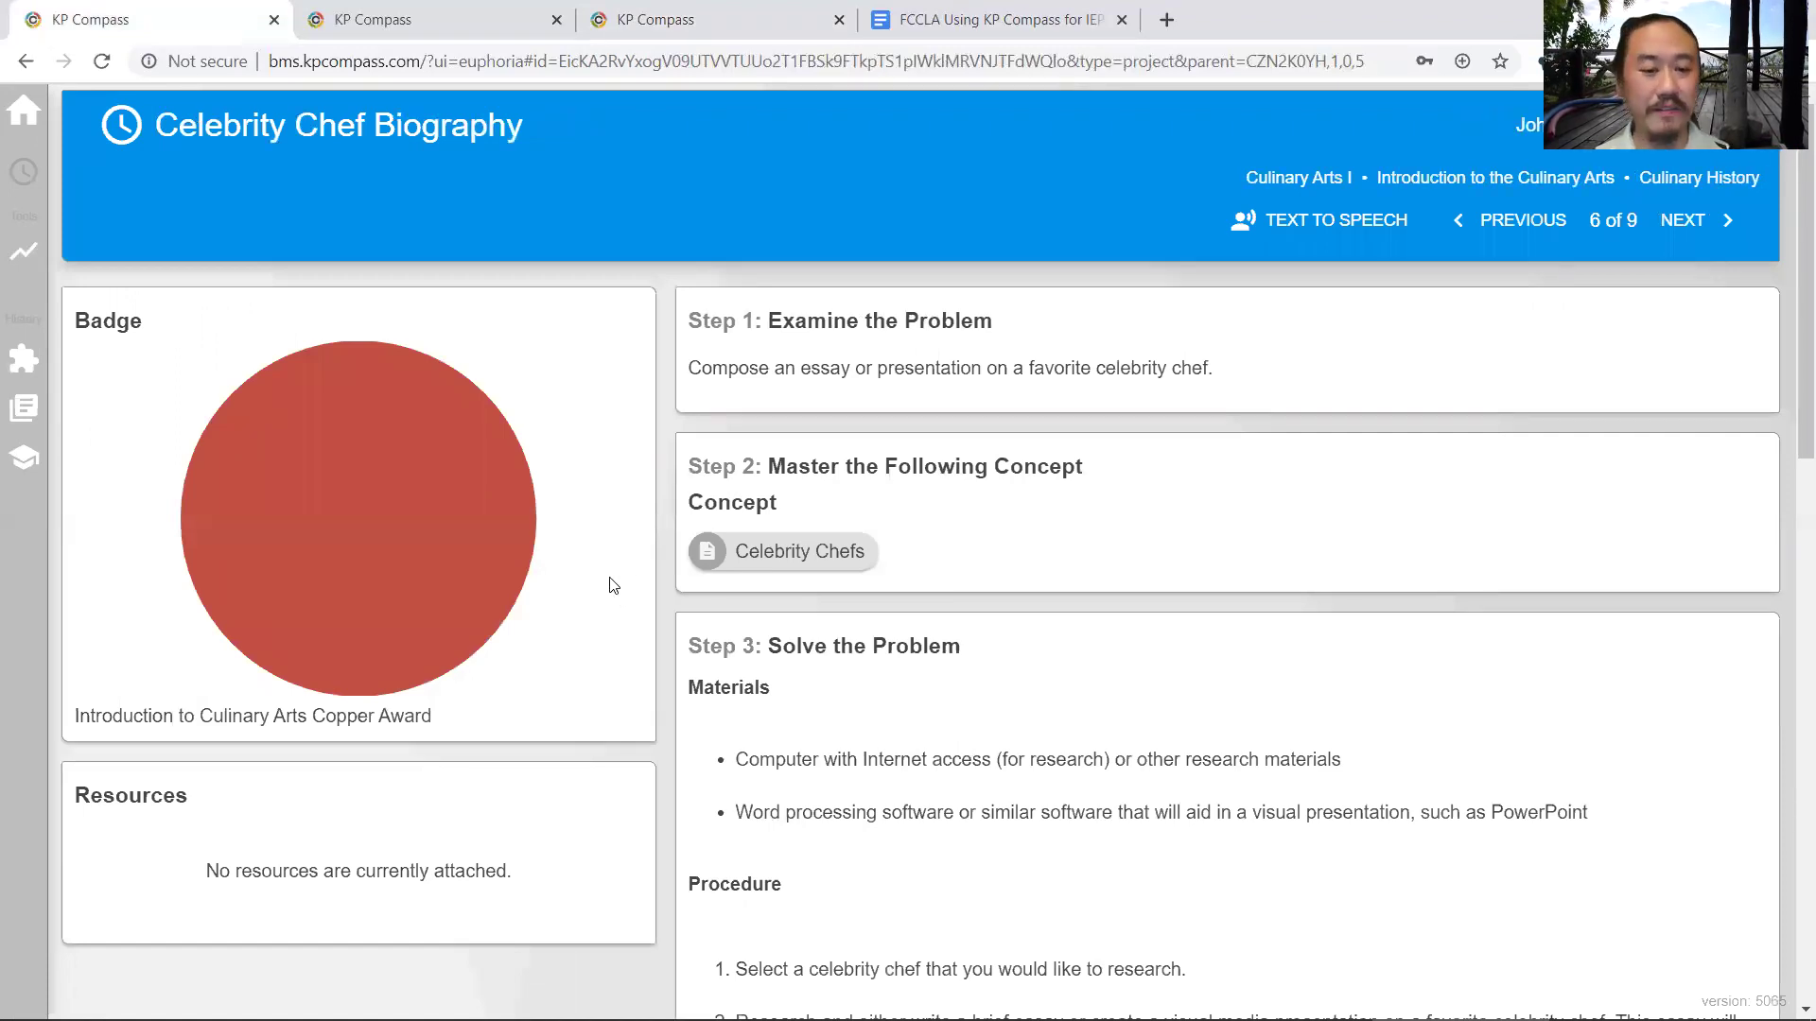
- Scroll through the Celebrity Chef Biography's four-step assignment and the student's submitted evidence
{"action": "left_click_drag", "start_coordinate": [1222, 376], "coordinate": [797, 370]}
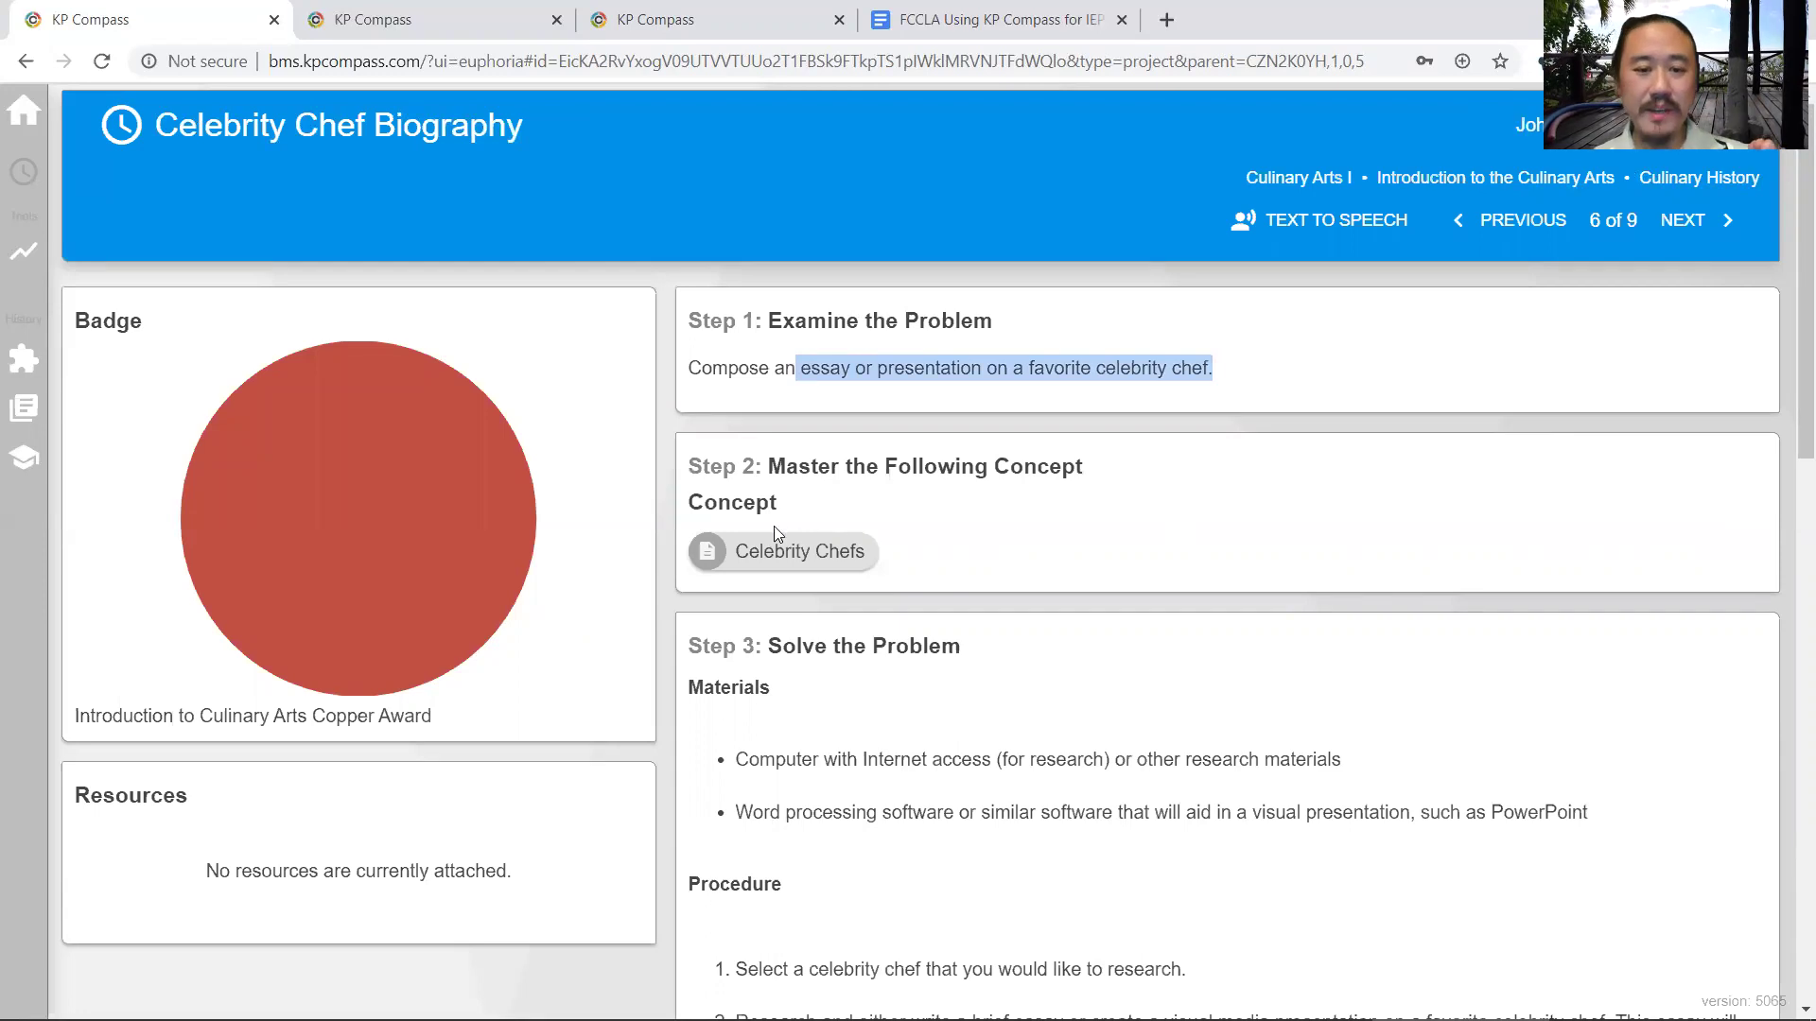
{"action": "scroll", "coordinate": [801, 536], "scroll_direction": "down", "scroll_amount": 2}
{"action": "scroll", "coordinate": [828, 475], "scroll_direction": "down", "scroll_amount": 1}
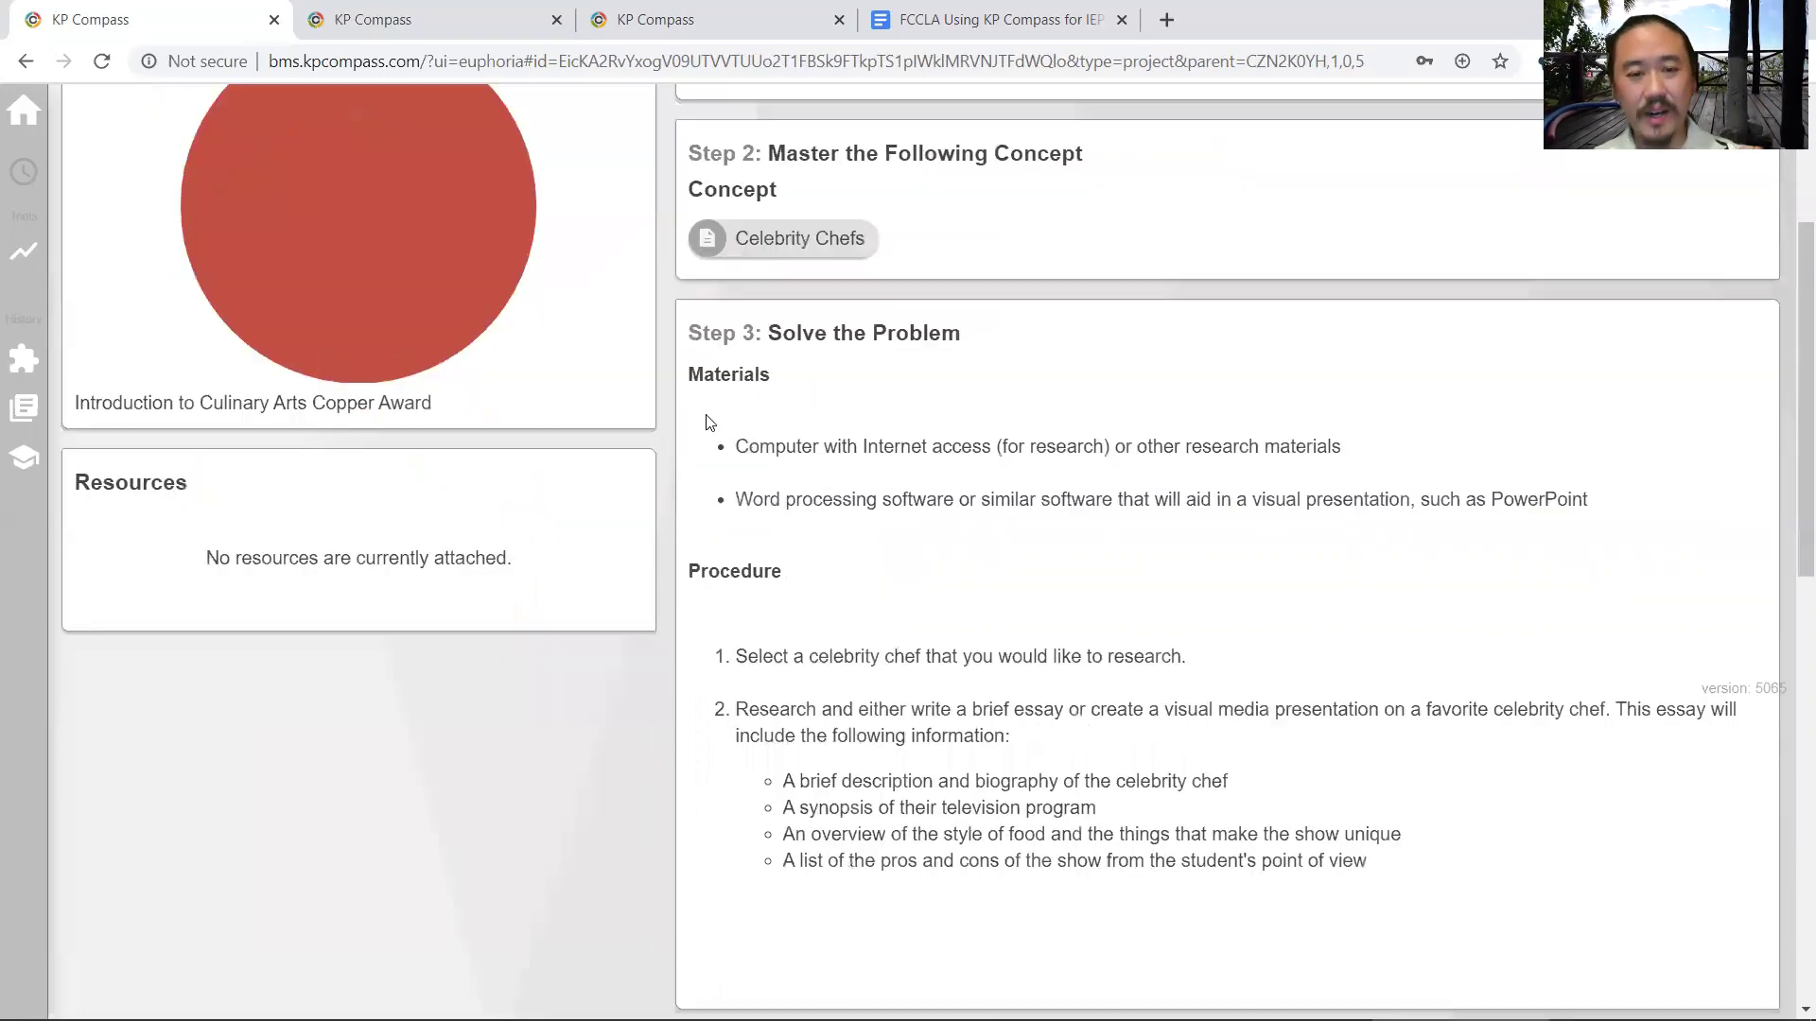
{"action": "left_click_drag", "start_coordinate": [690, 333], "coordinate": [1048, 786]}
{"action": "scroll", "coordinate": [1021, 805], "scroll_direction": "down", "scroll_amount": 3}
{"action": "scroll", "coordinate": [1022, 805], "scroll_direction": "down", "scroll_amount": 4}
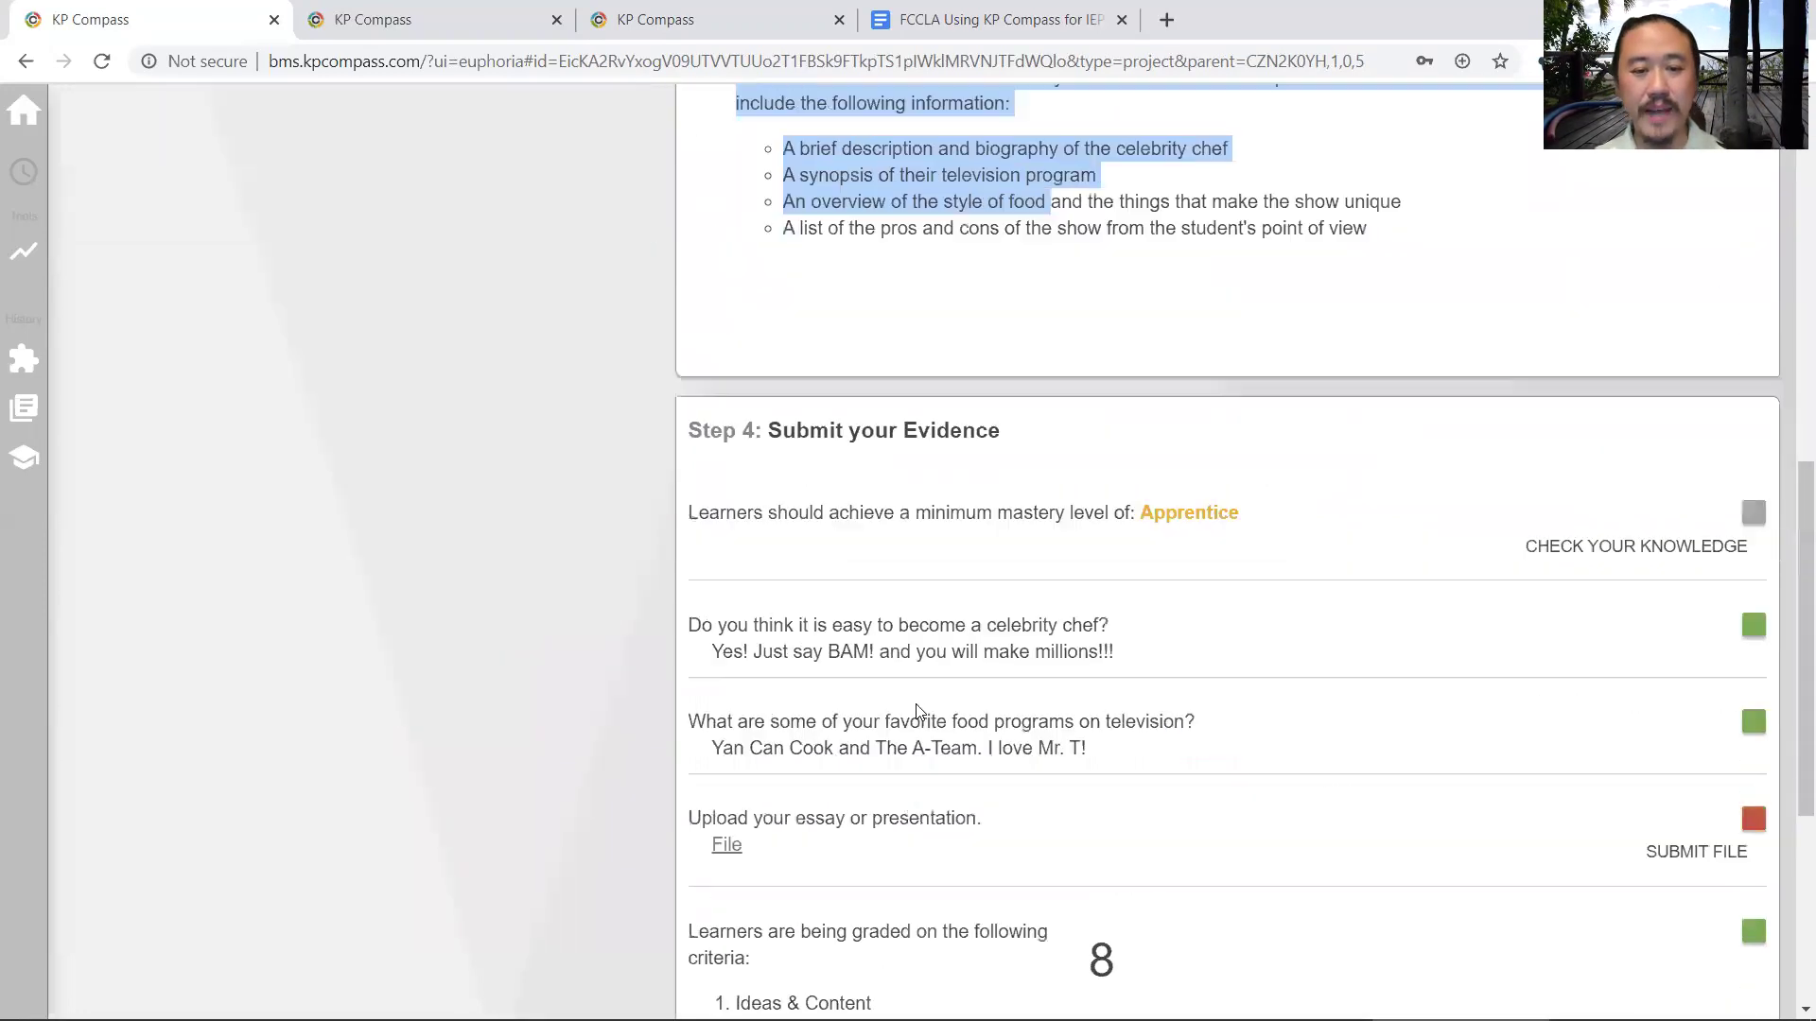
{"action": "left_click_drag", "start_coordinate": [716, 389], "coordinate": [1155, 425]}
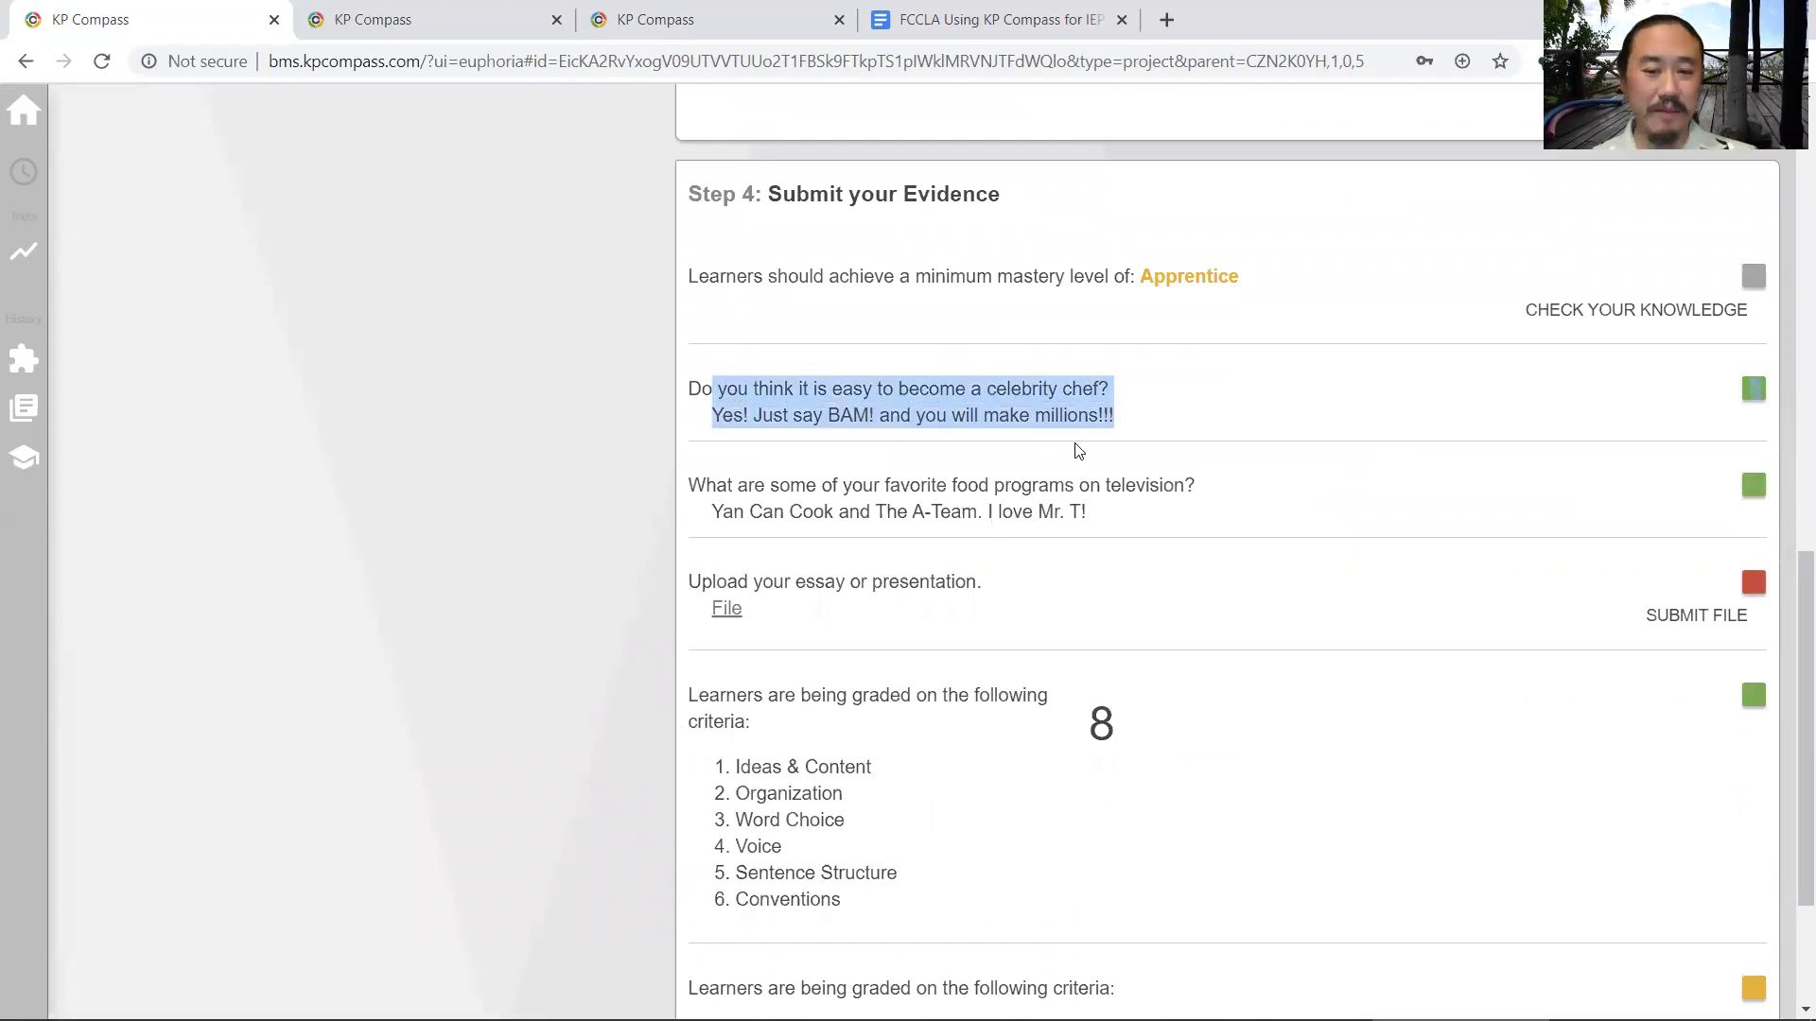
{"action": "scroll", "coordinate": [970, 549], "scroll_direction": "down", "scroll_amount": 3}
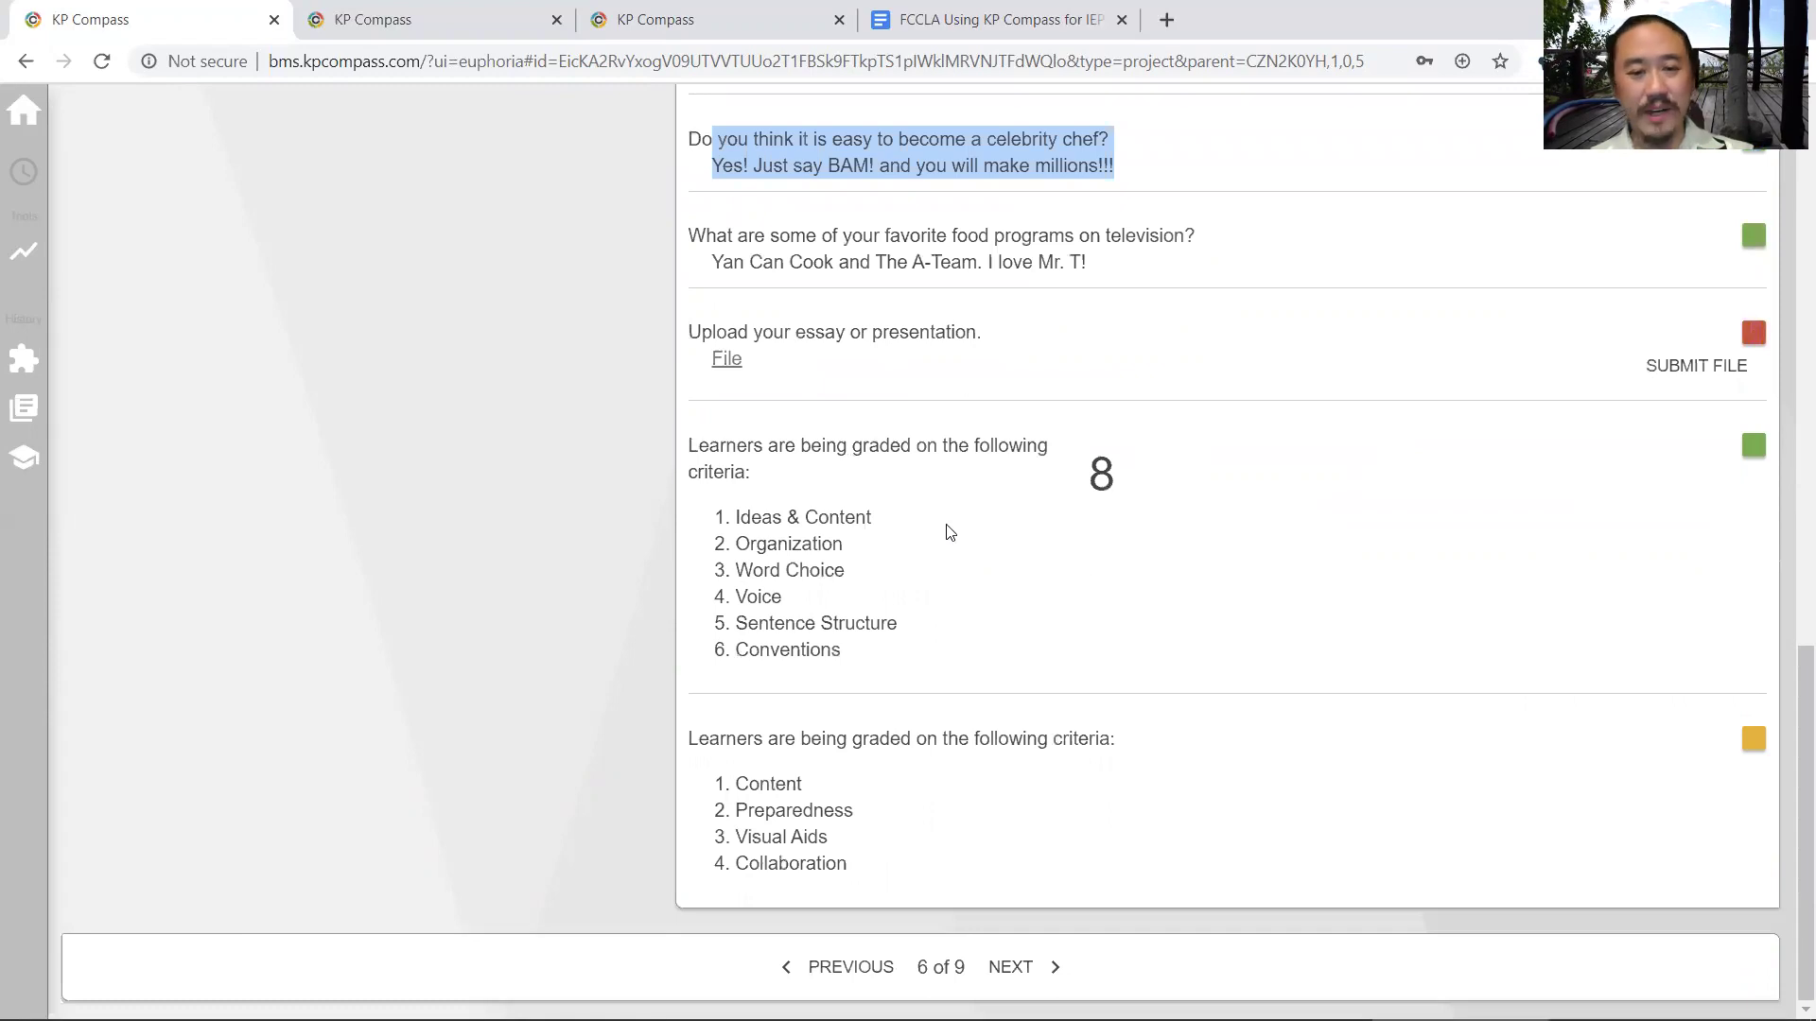
{"action": "scroll", "coordinate": [945, 527], "scroll_direction": "up", "scroll_amount": 15}
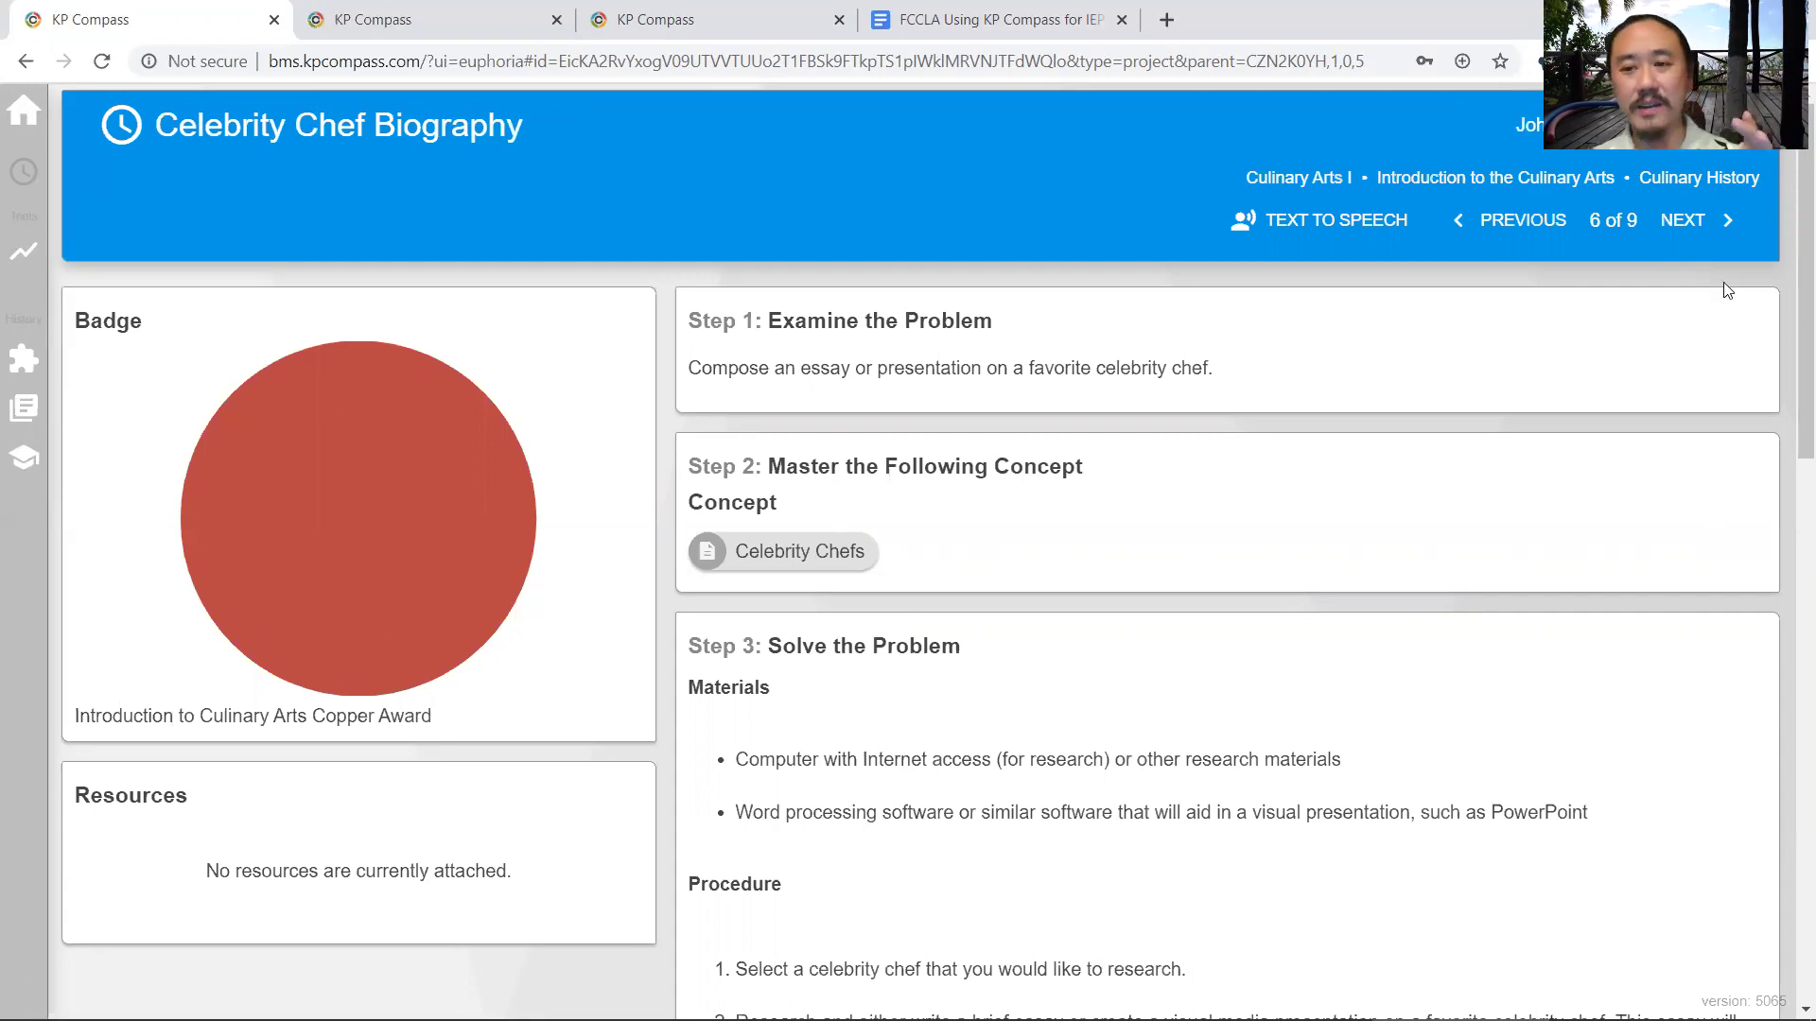
- Advance past The Next Food Network Producer to Cuisine Compare and Contrast (8 of 9) and check Step 4's status
{"action": "left_click", "coordinate": [1697, 227]}
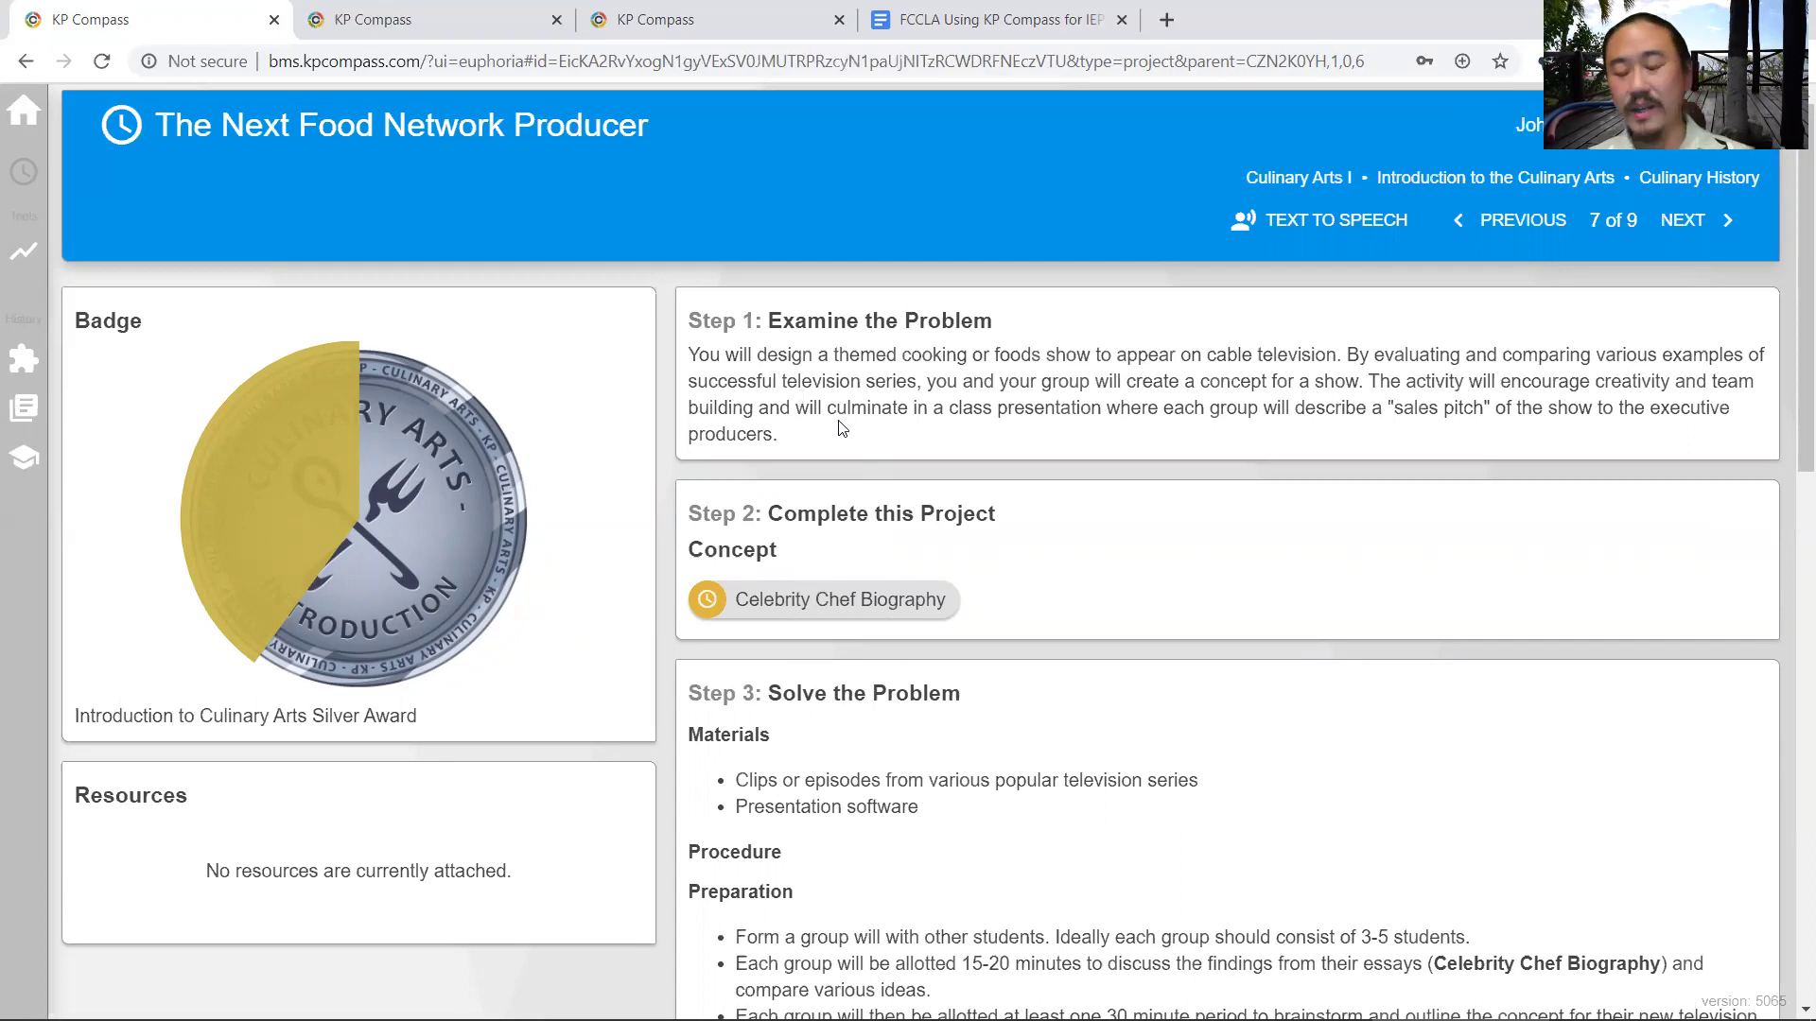
{"action": "left_click", "coordinate": [1697, 228]}
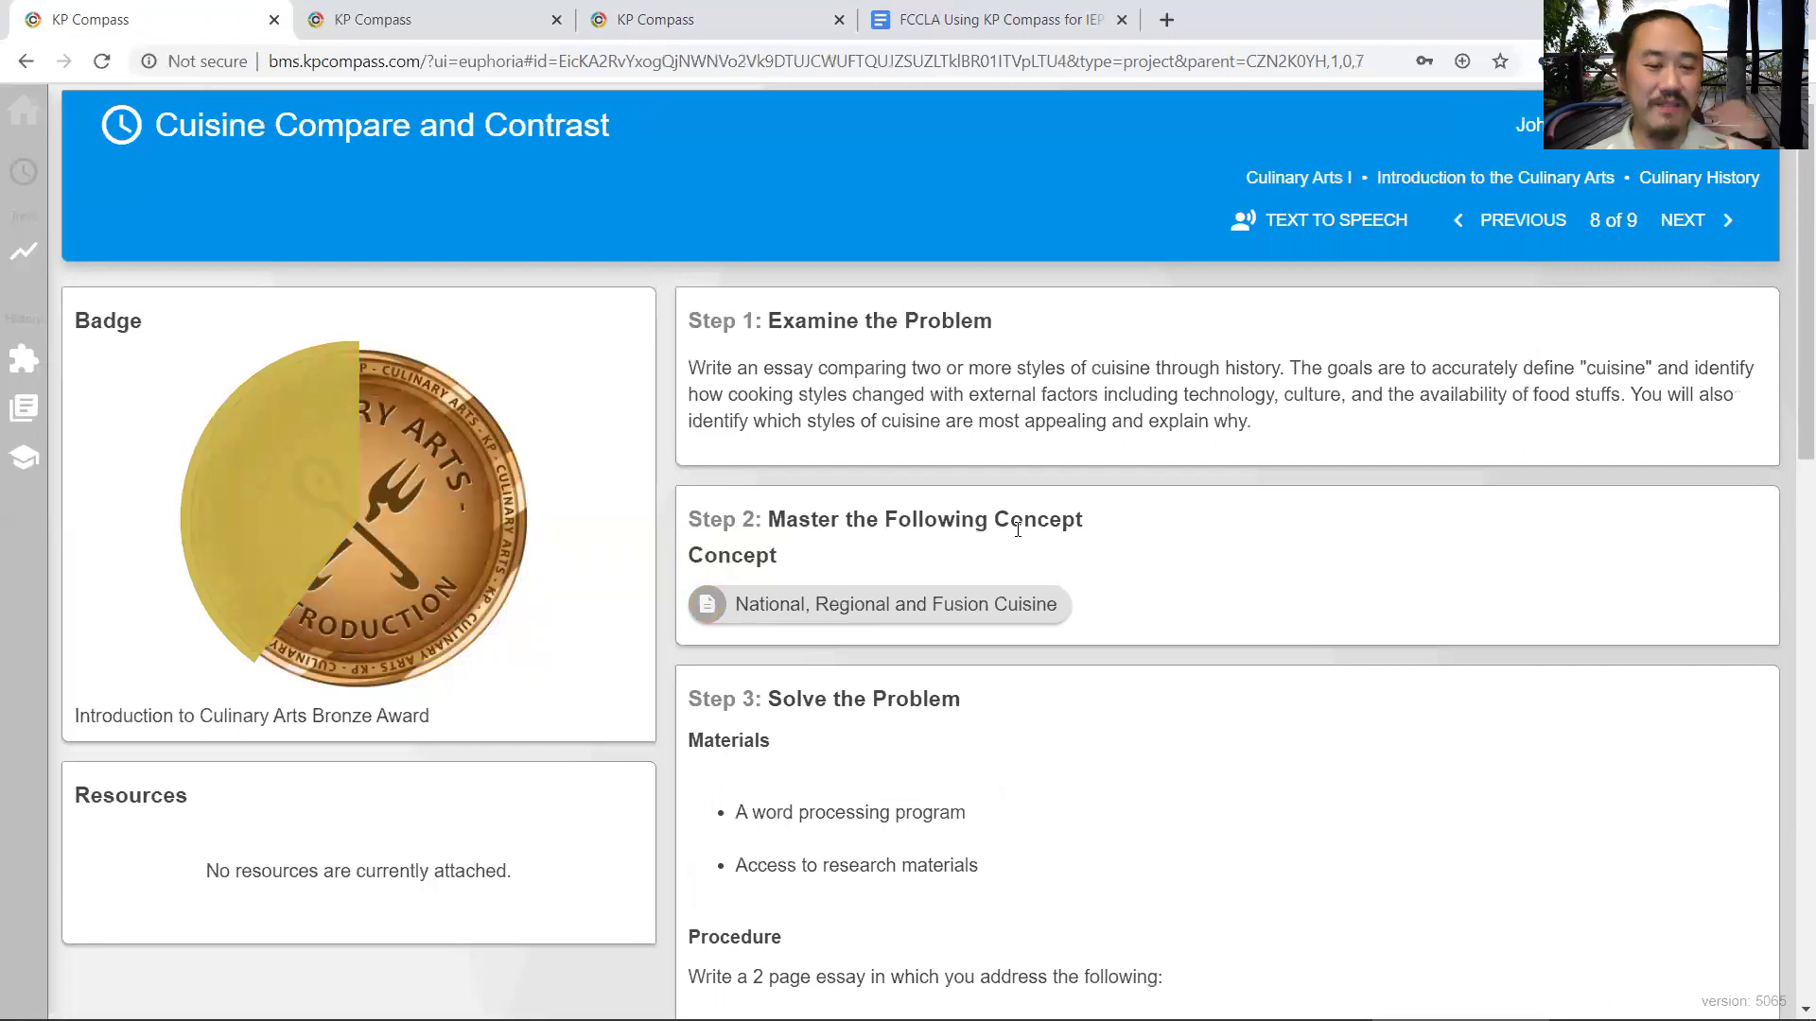
{"action": "scroll", "coordinate": [894, 488], "scroll_direction": "down", "scroll_amount": 1}
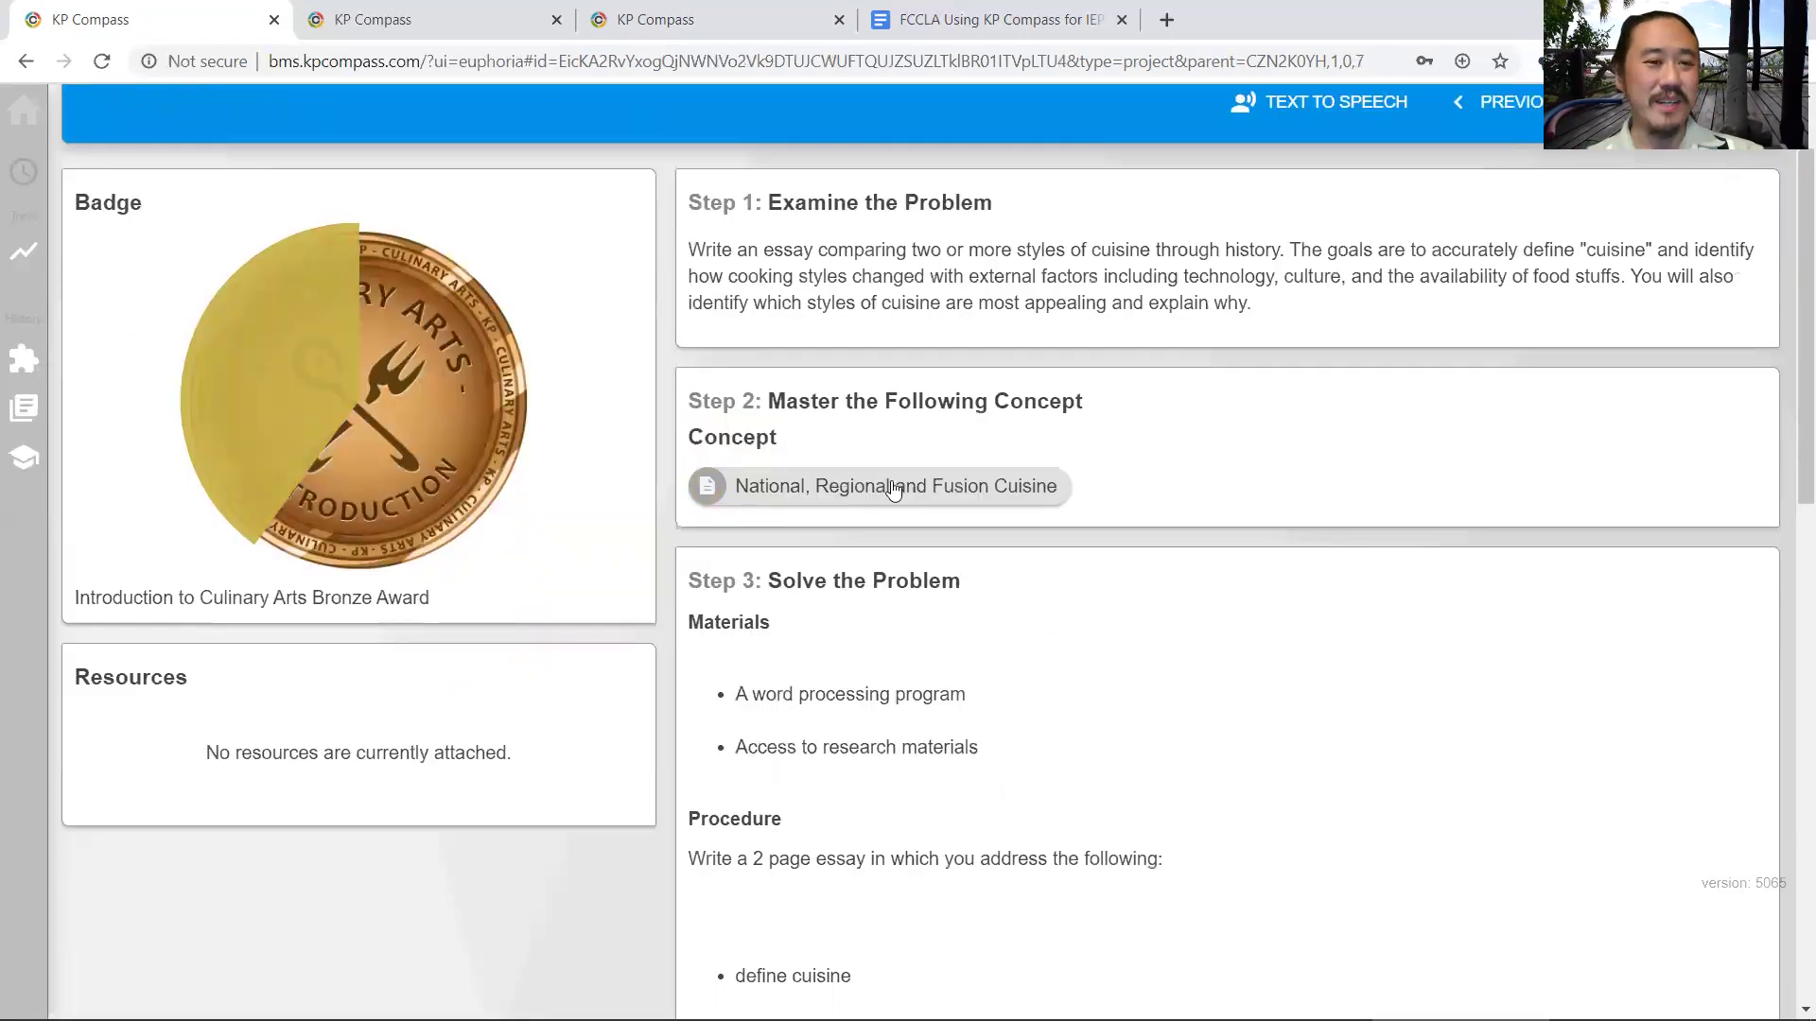
{"action": "scroll", "coordinate": [893, 489], "scroll_direction": "down", "scroll_amount": 6}
{"action": "scroll", "coordinate": [894, 489], "scroll_direction": "down", "scroll_amount": 5}
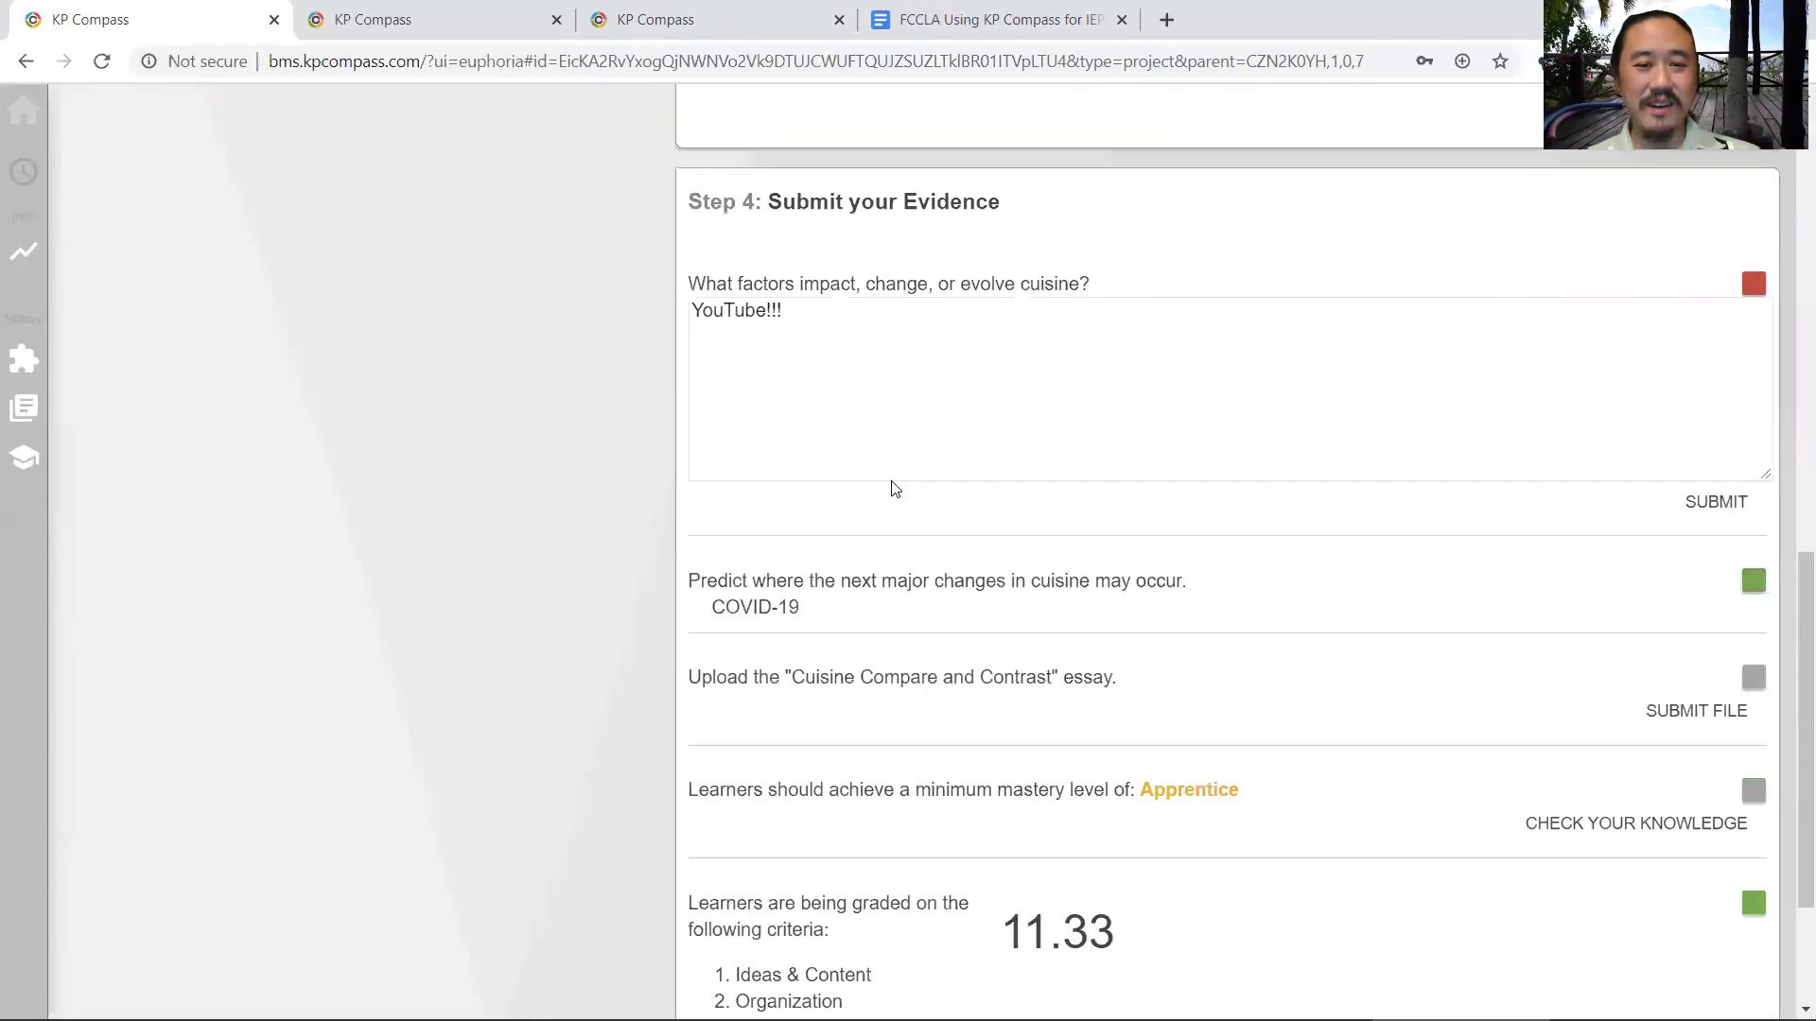
{"action": "scroll", "coordinate": [889, 486], "scroll_direction": "down", "scroll_amount": 1}
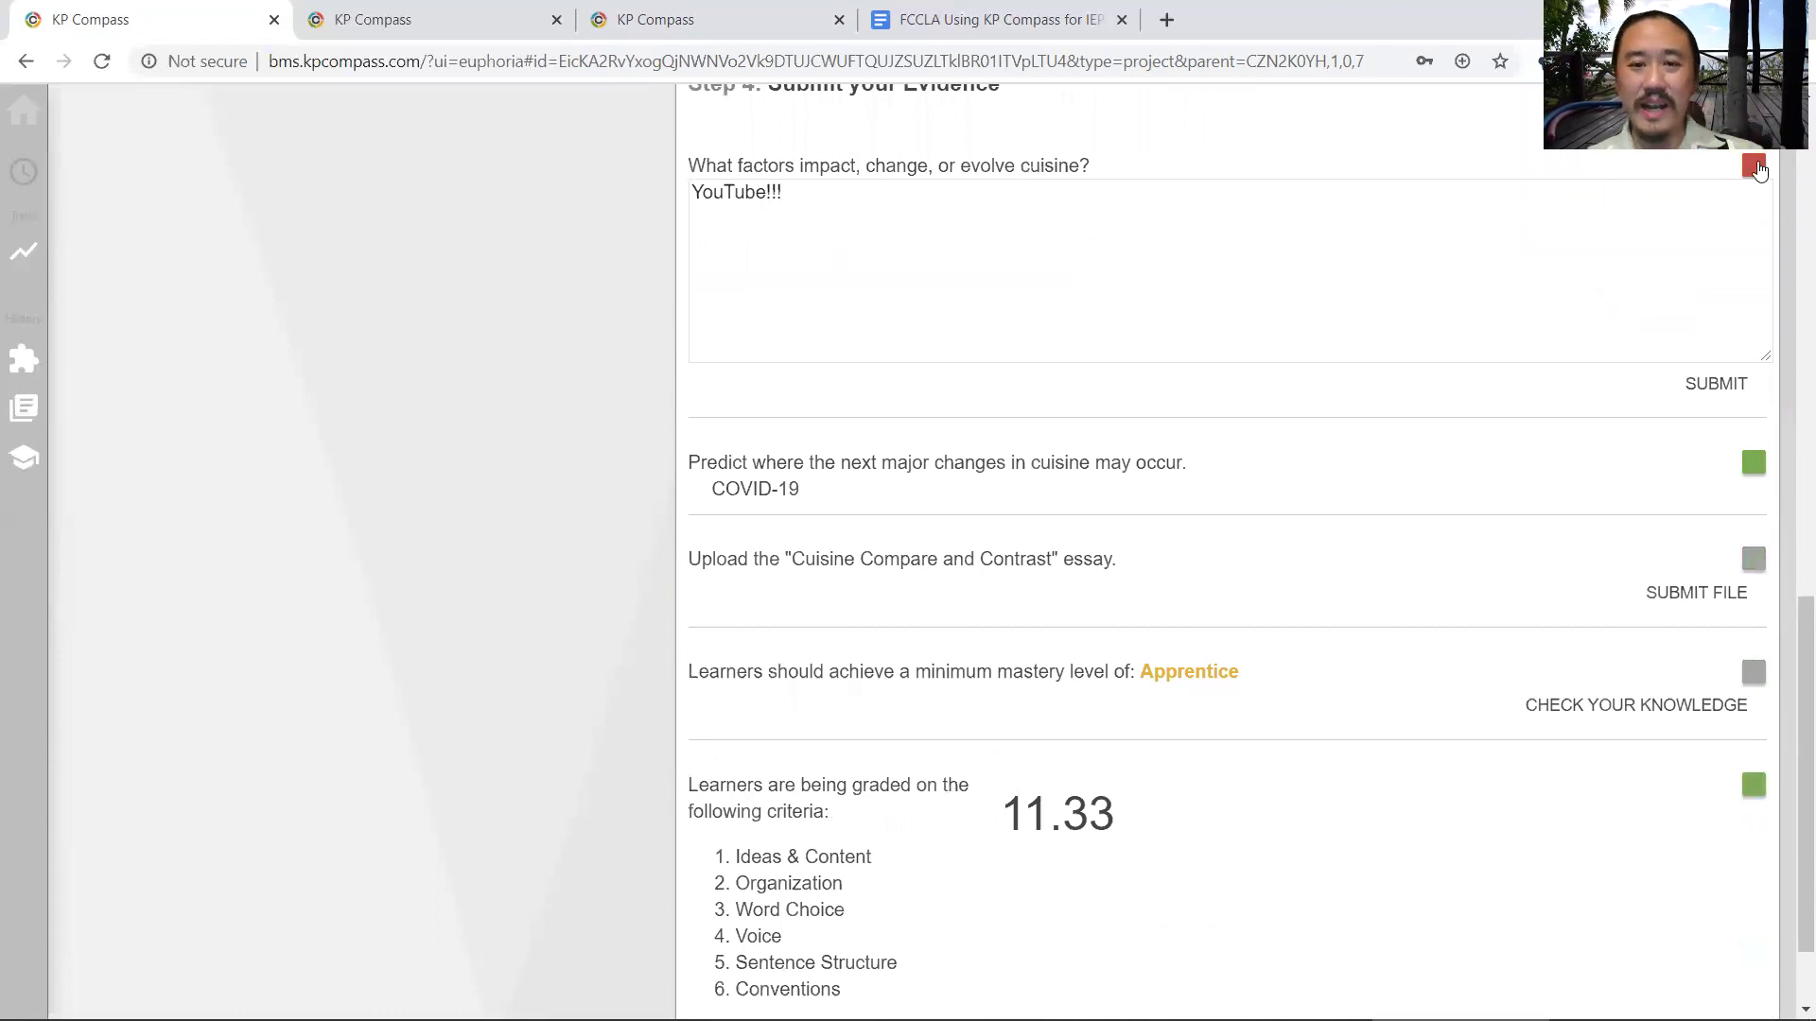
{"action": "mouse_move", "coordinate": [1756, 168]}
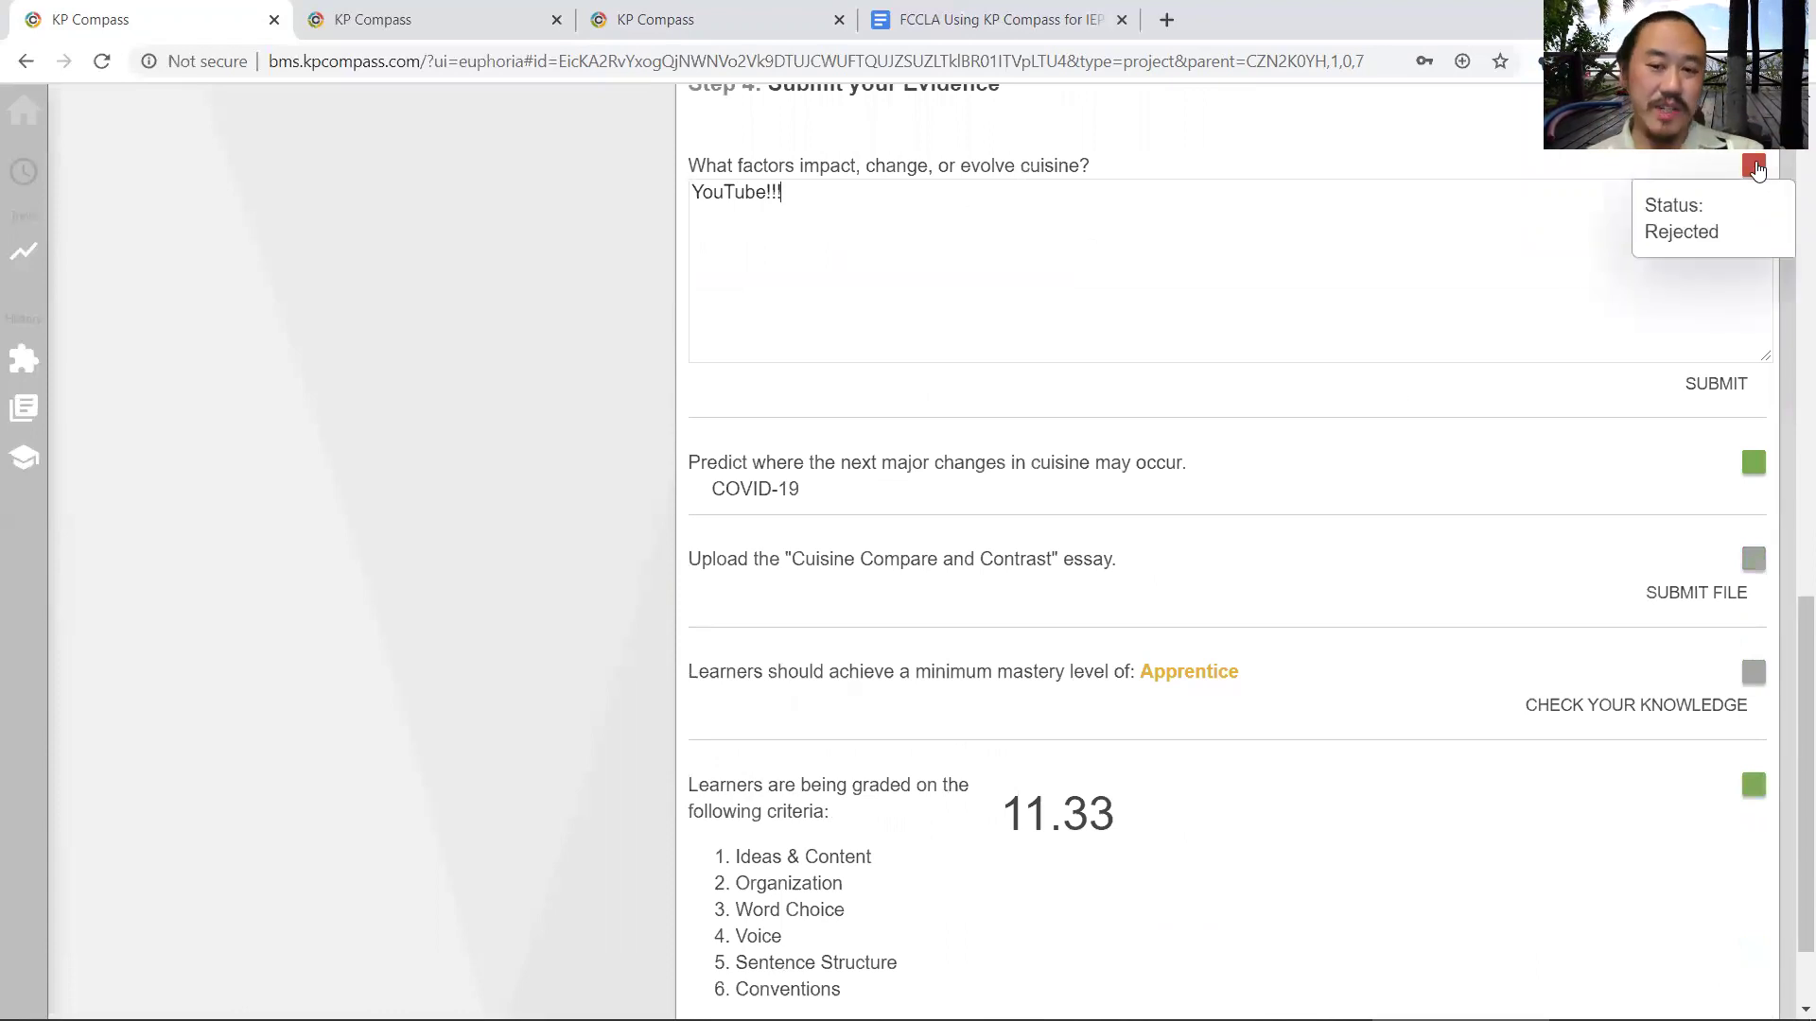
- Highlight the future-cuisine question, the student's COVID-19 answer, and the 11.33 grade with its criteria
{"action": "scroll", "coordinate": [1373, 446], "scroll_direction": "down", "scroll_amount": 1}
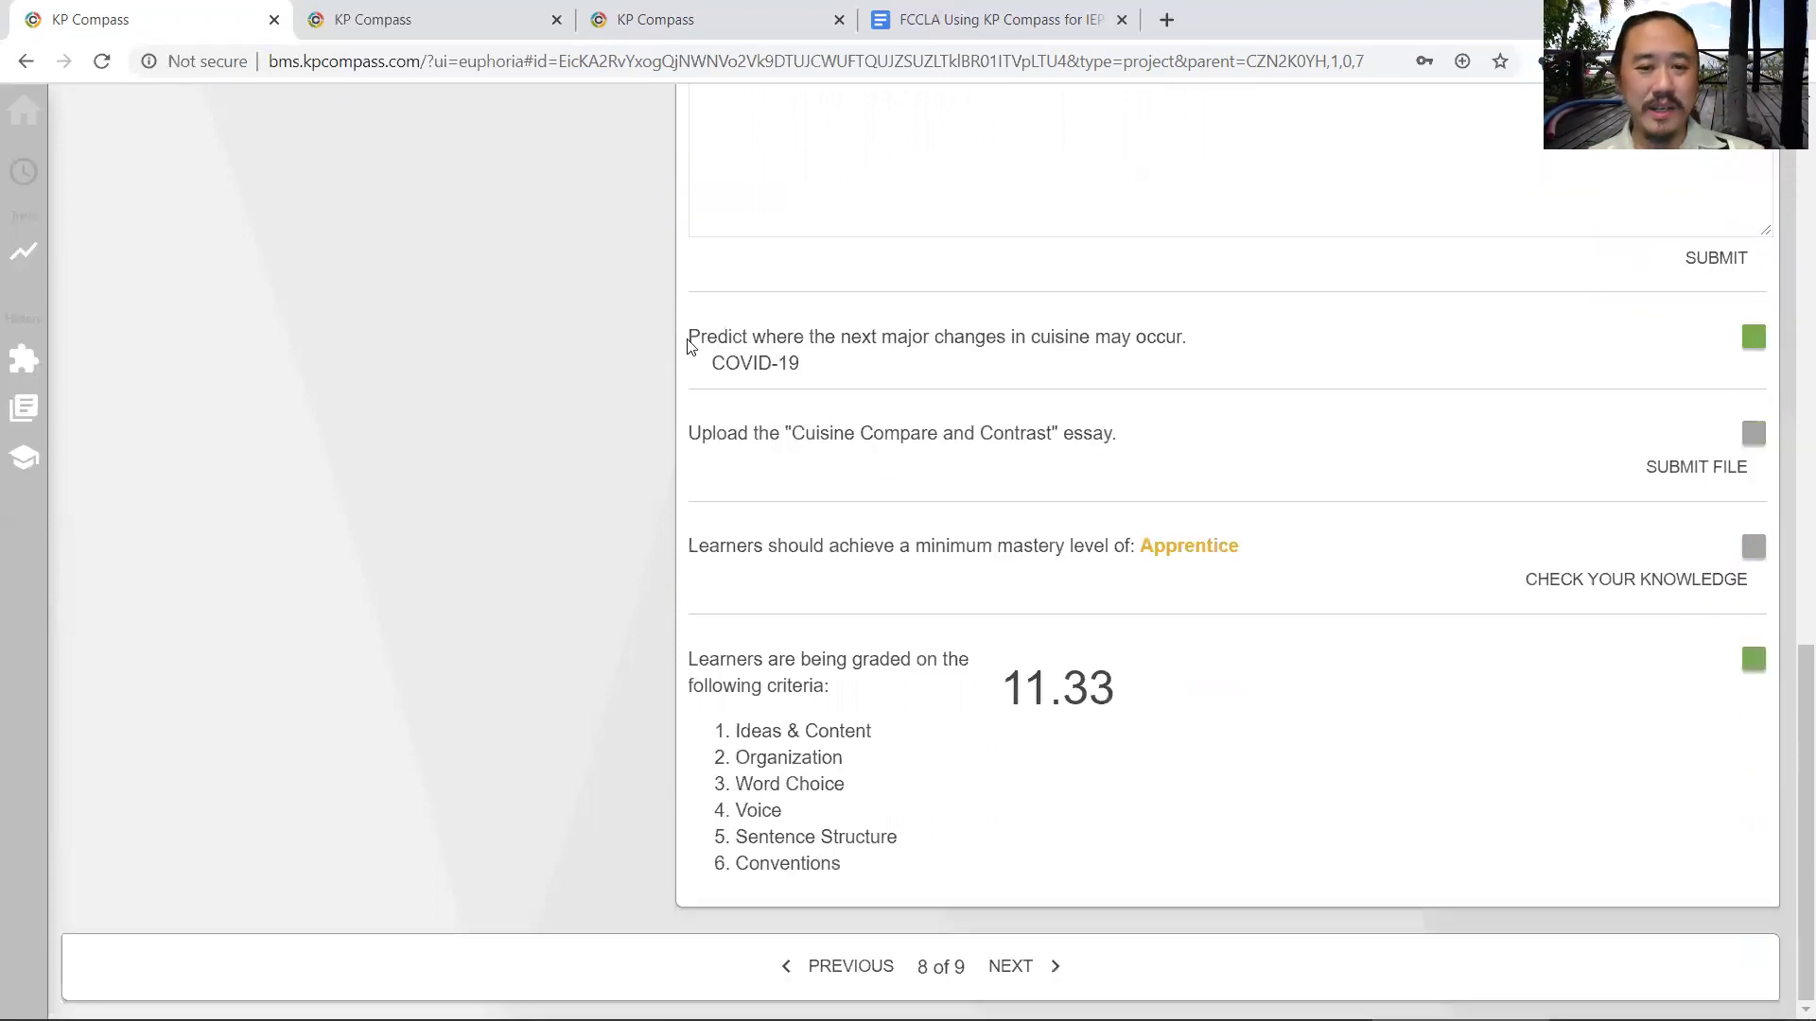
{"action": "left_click_drag", "start_coordinate": [1190, 338], "coordinate": [689, 337]}
{"action": "left_click_drag", "start_coordinate": [806, 375], "coordinate": [698, 373]}
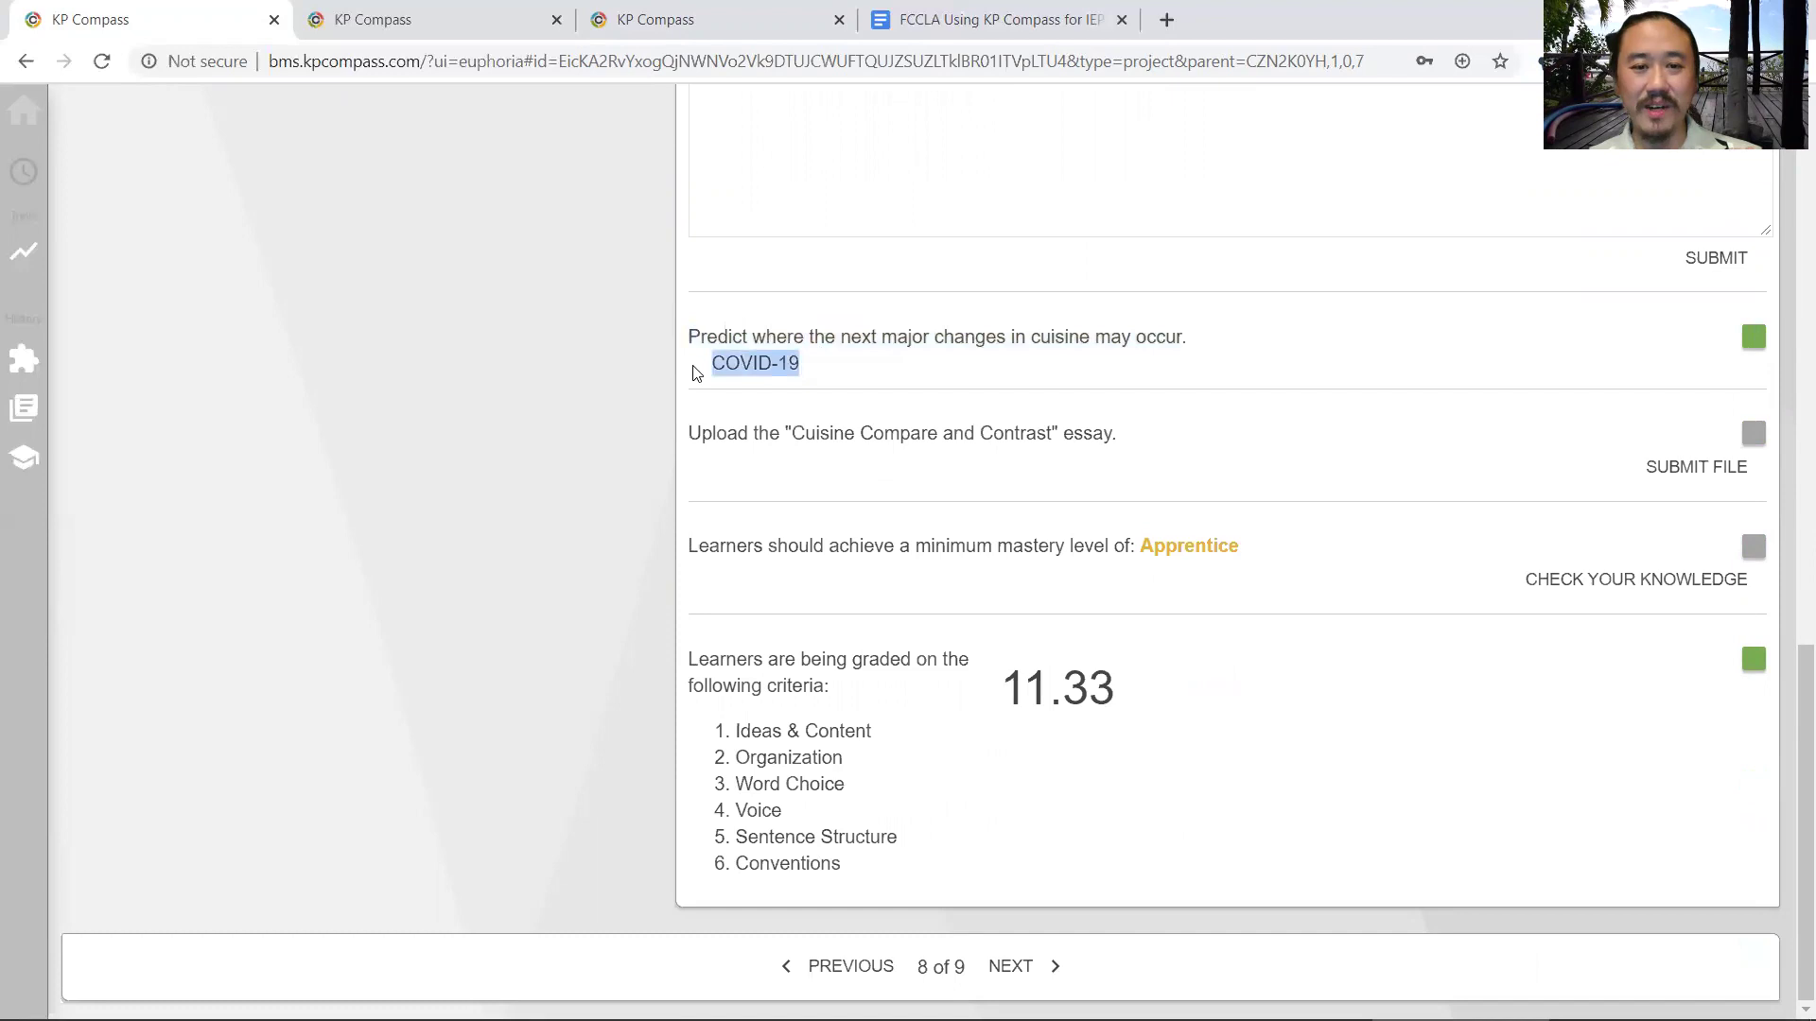
{"action": "left_click", "coordinate": [835, 386]}
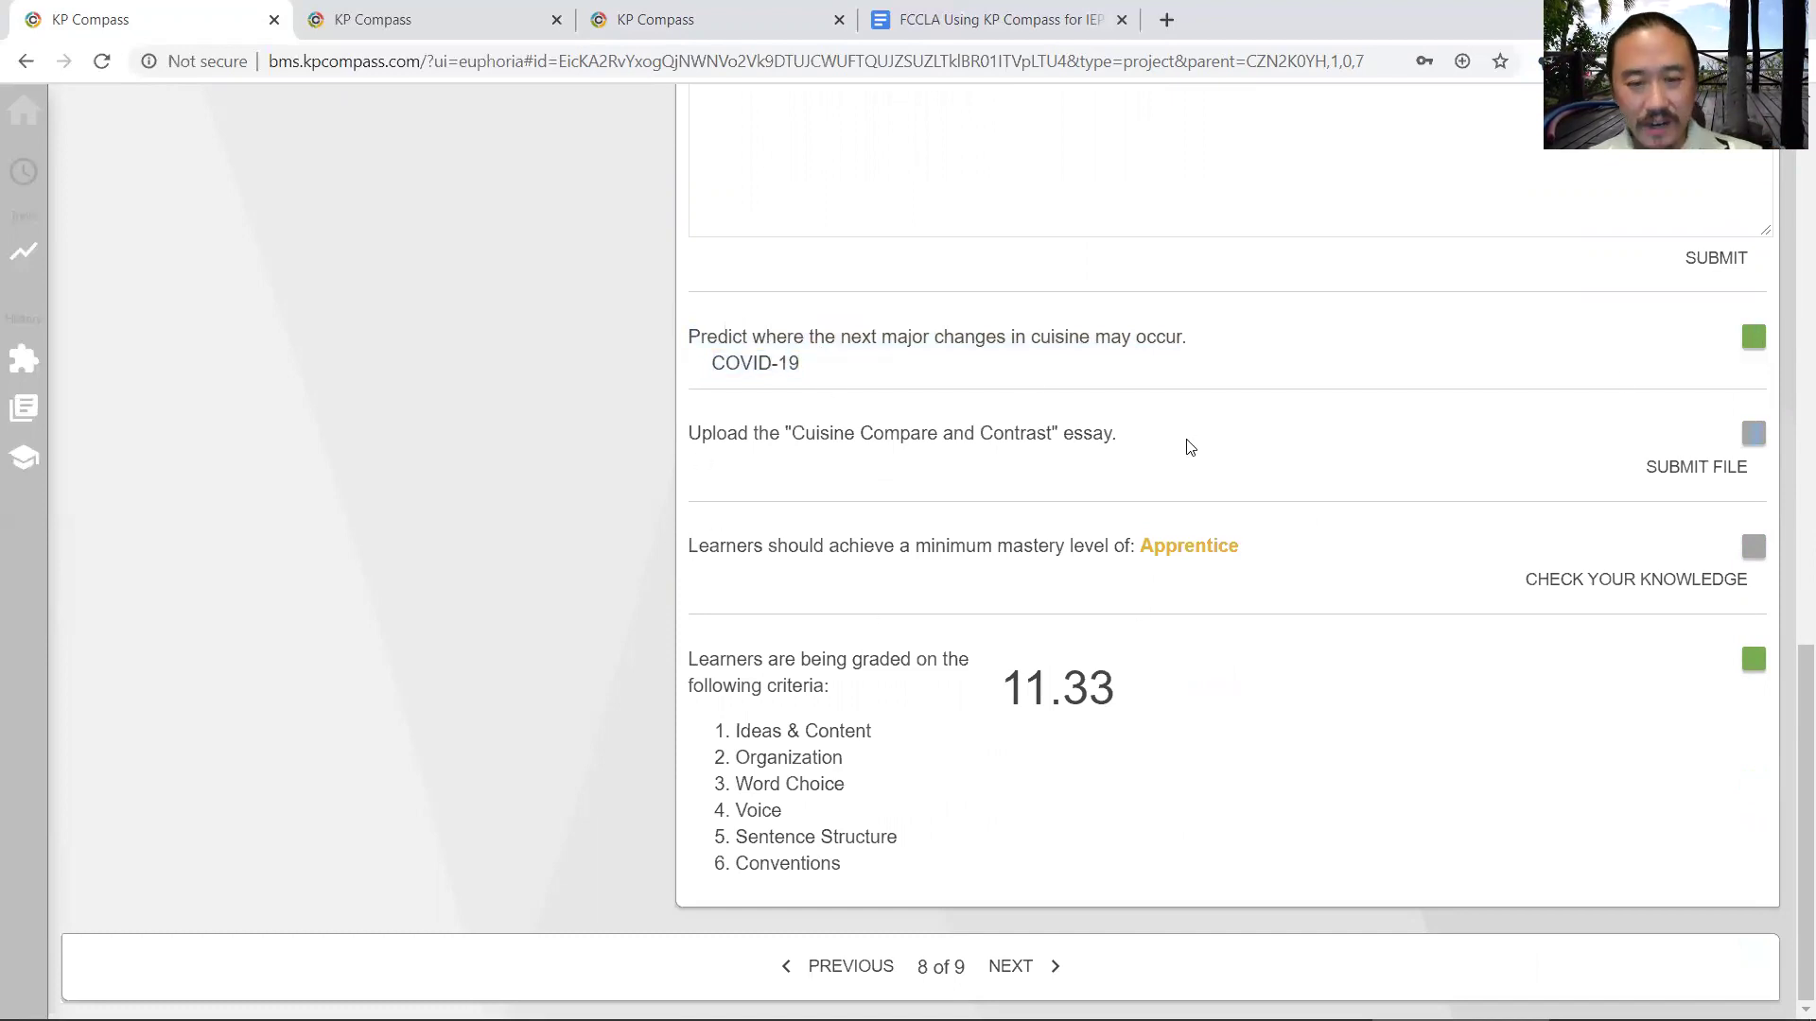
{"action": "left_click_drag", "start_coordinate": [1013, 677], "coordinate": [1123, 697]}
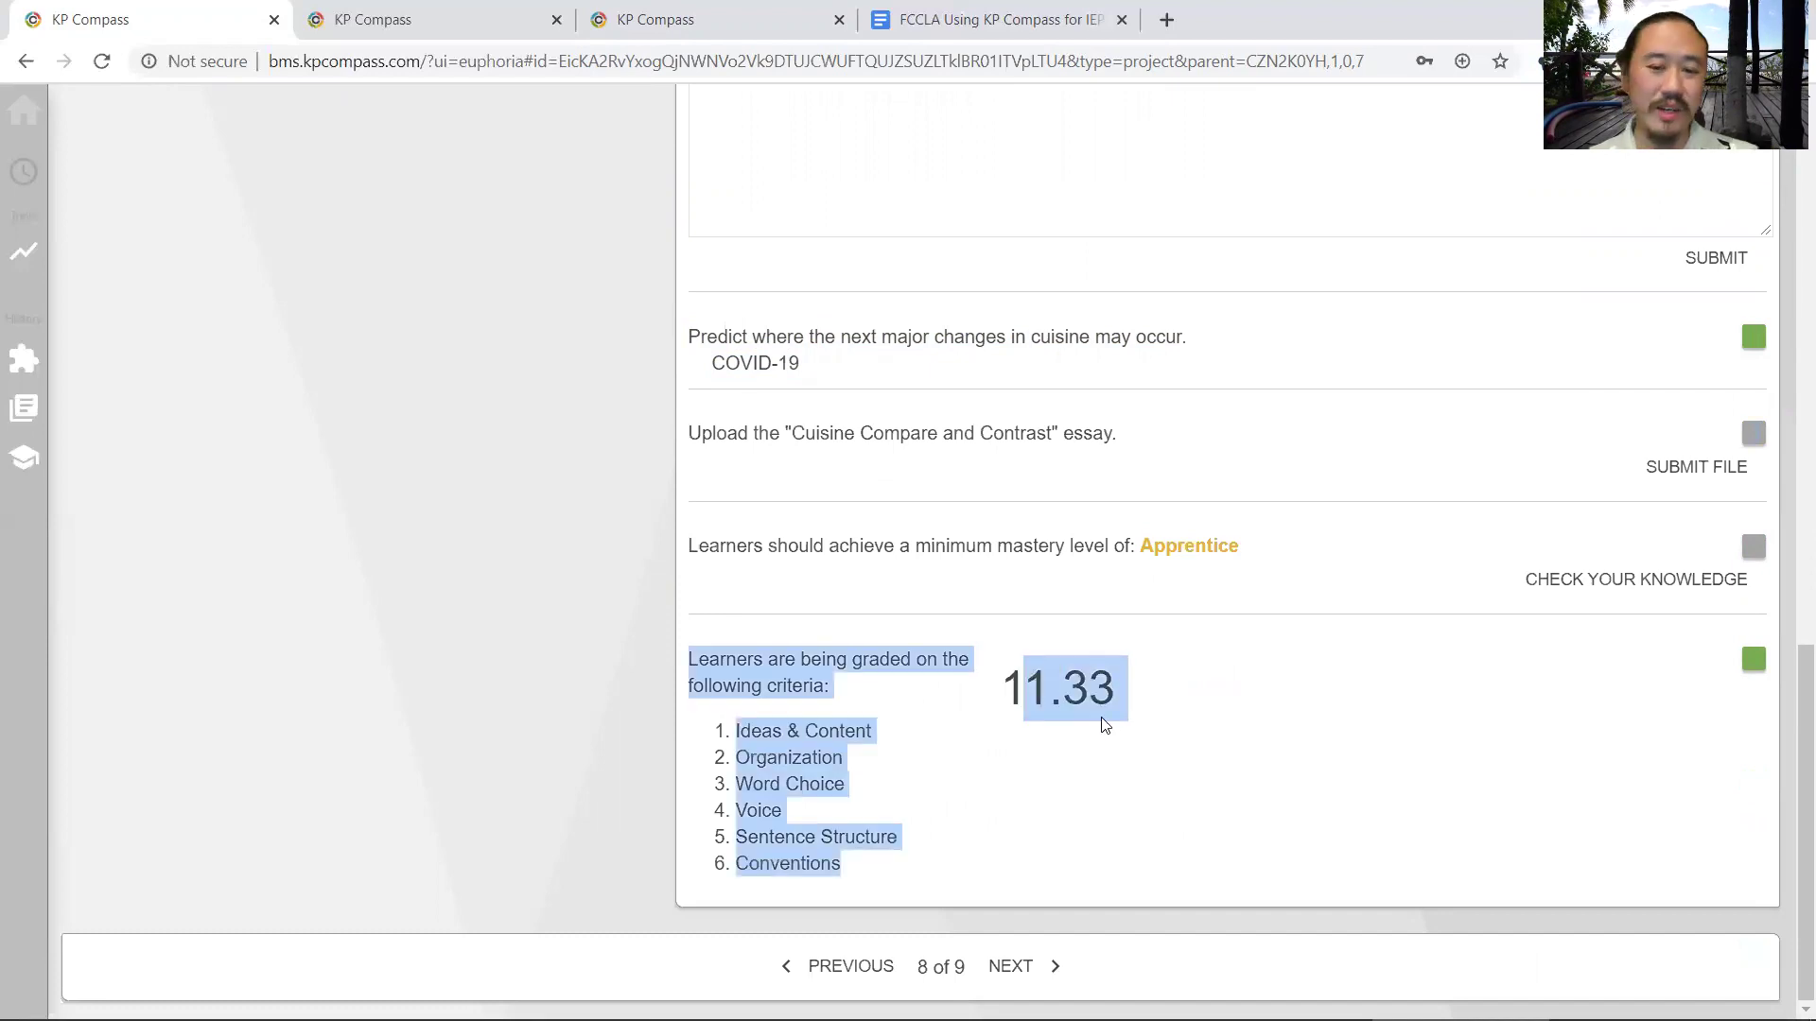
{"action": "left_click", "coordinate": [1019, 705]}
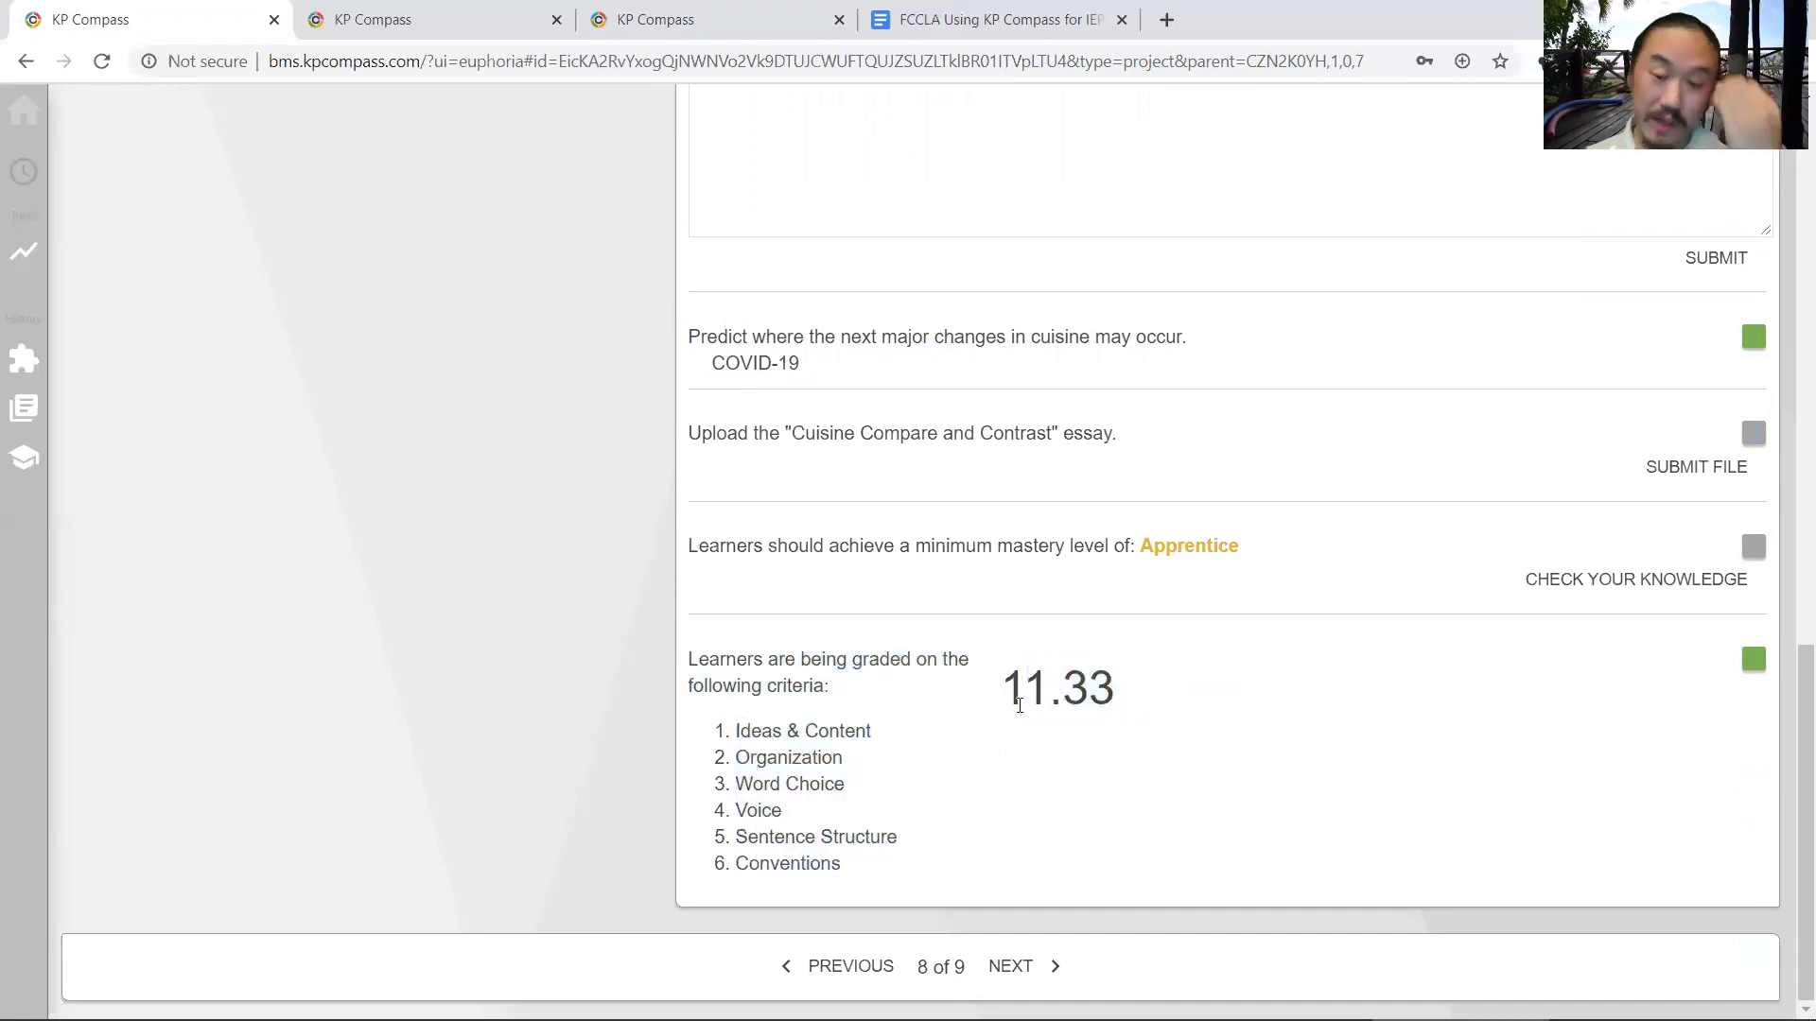
{"action": "scroll", "coordinate": [1093, 688], "scroll_direction": "up", "scroll_amount": 15}
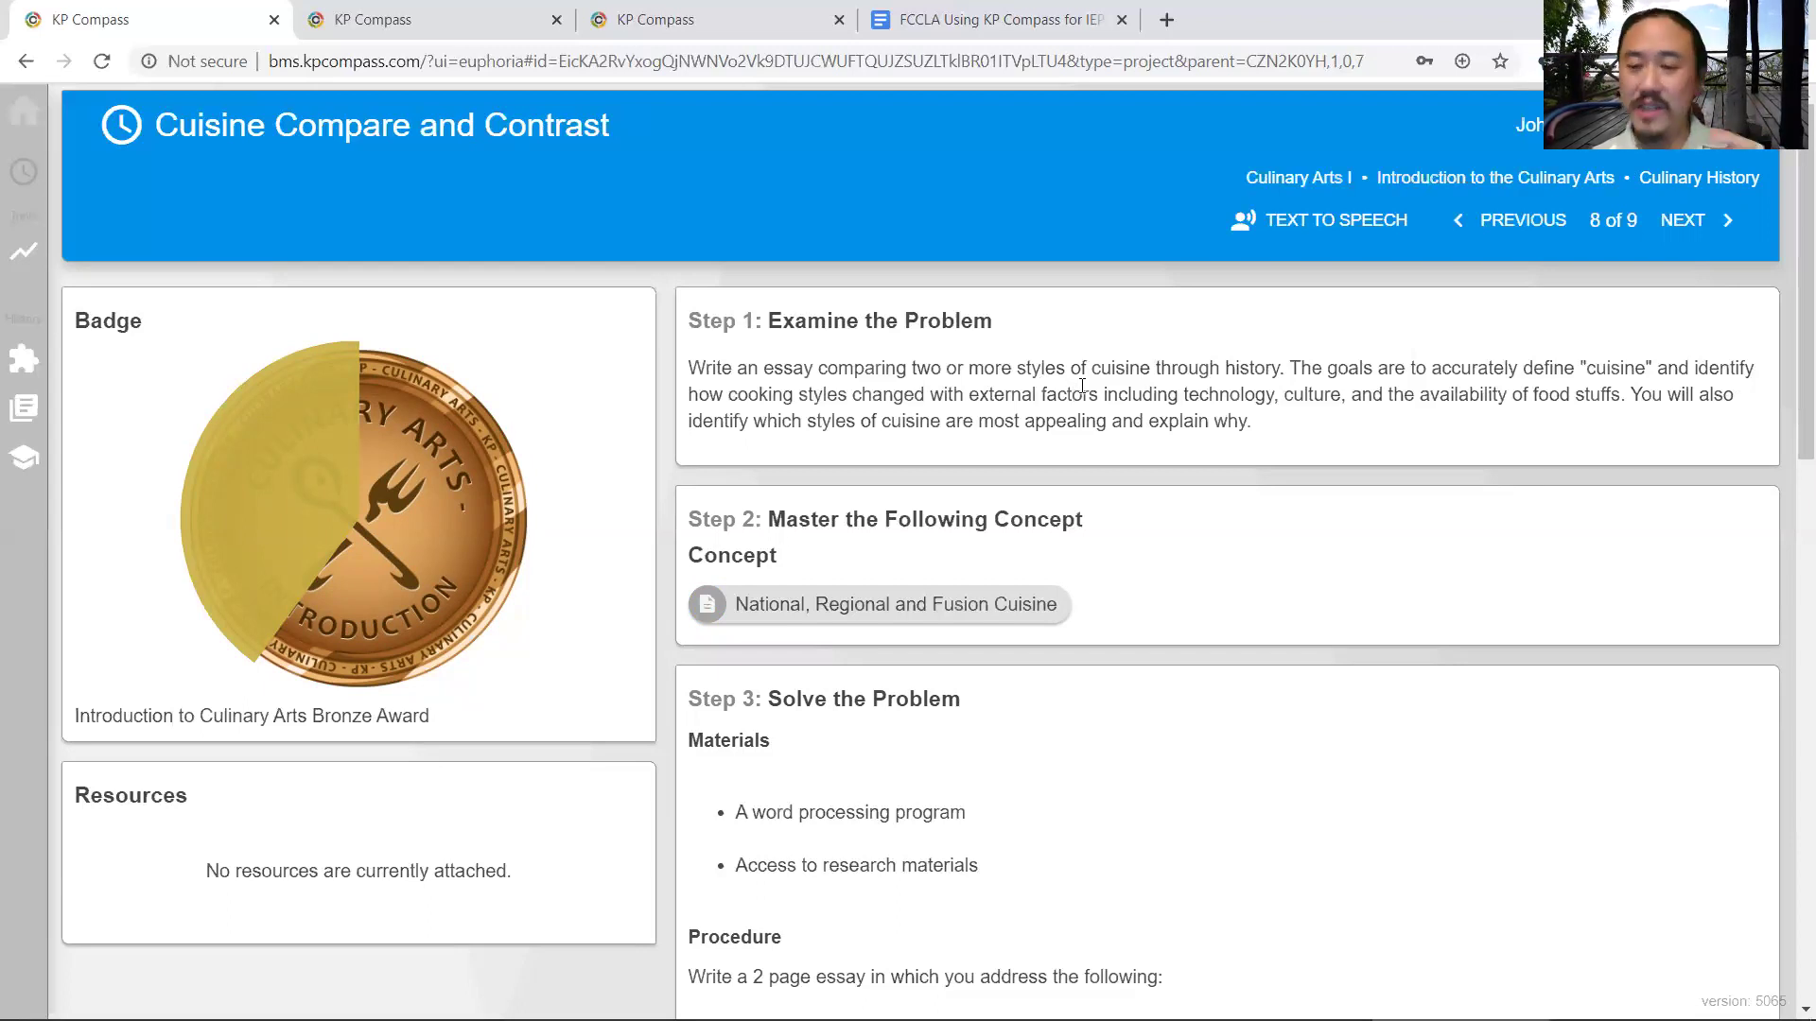
- Below the agenda's last line, type the contact e-mail, then the phone number with extension on the next line
{"action": "left_click", "coordinate": [1017, 11]}
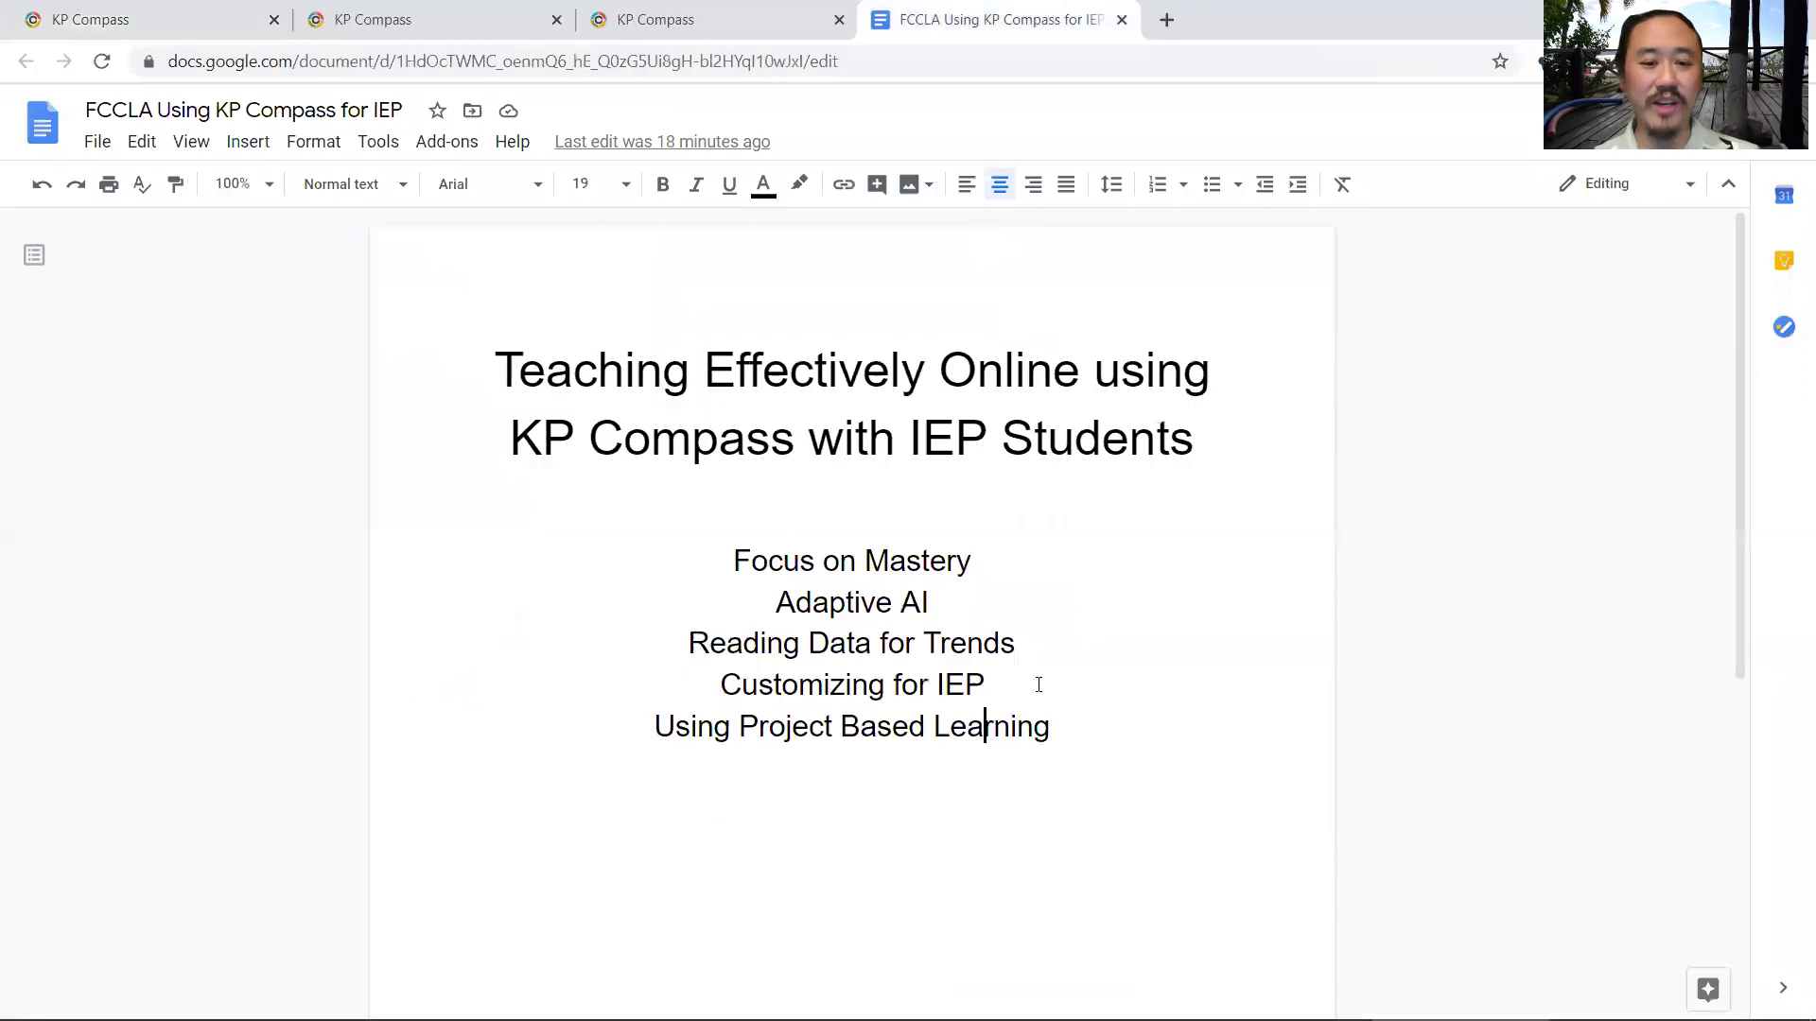
{"action": "left_click", "coordinate": [1111, 780]}
{"action": "key", "text": "Return"}
{"action": "key", "text": "Return"}
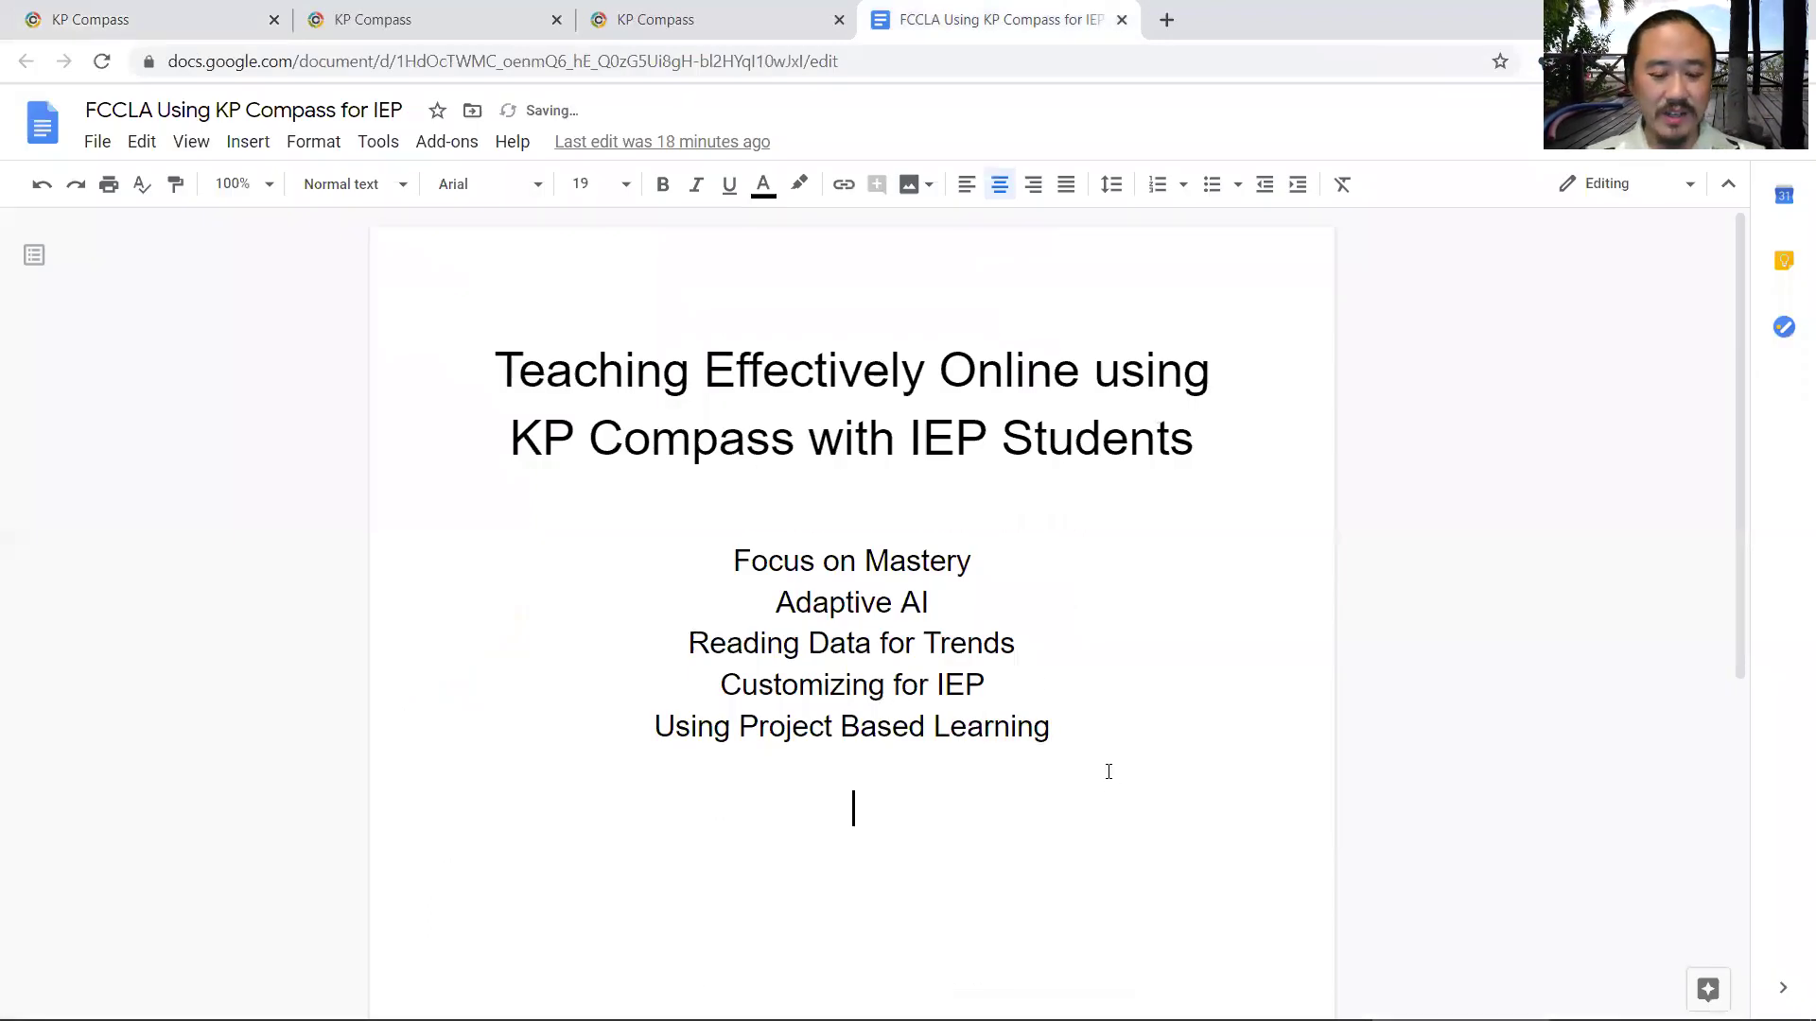
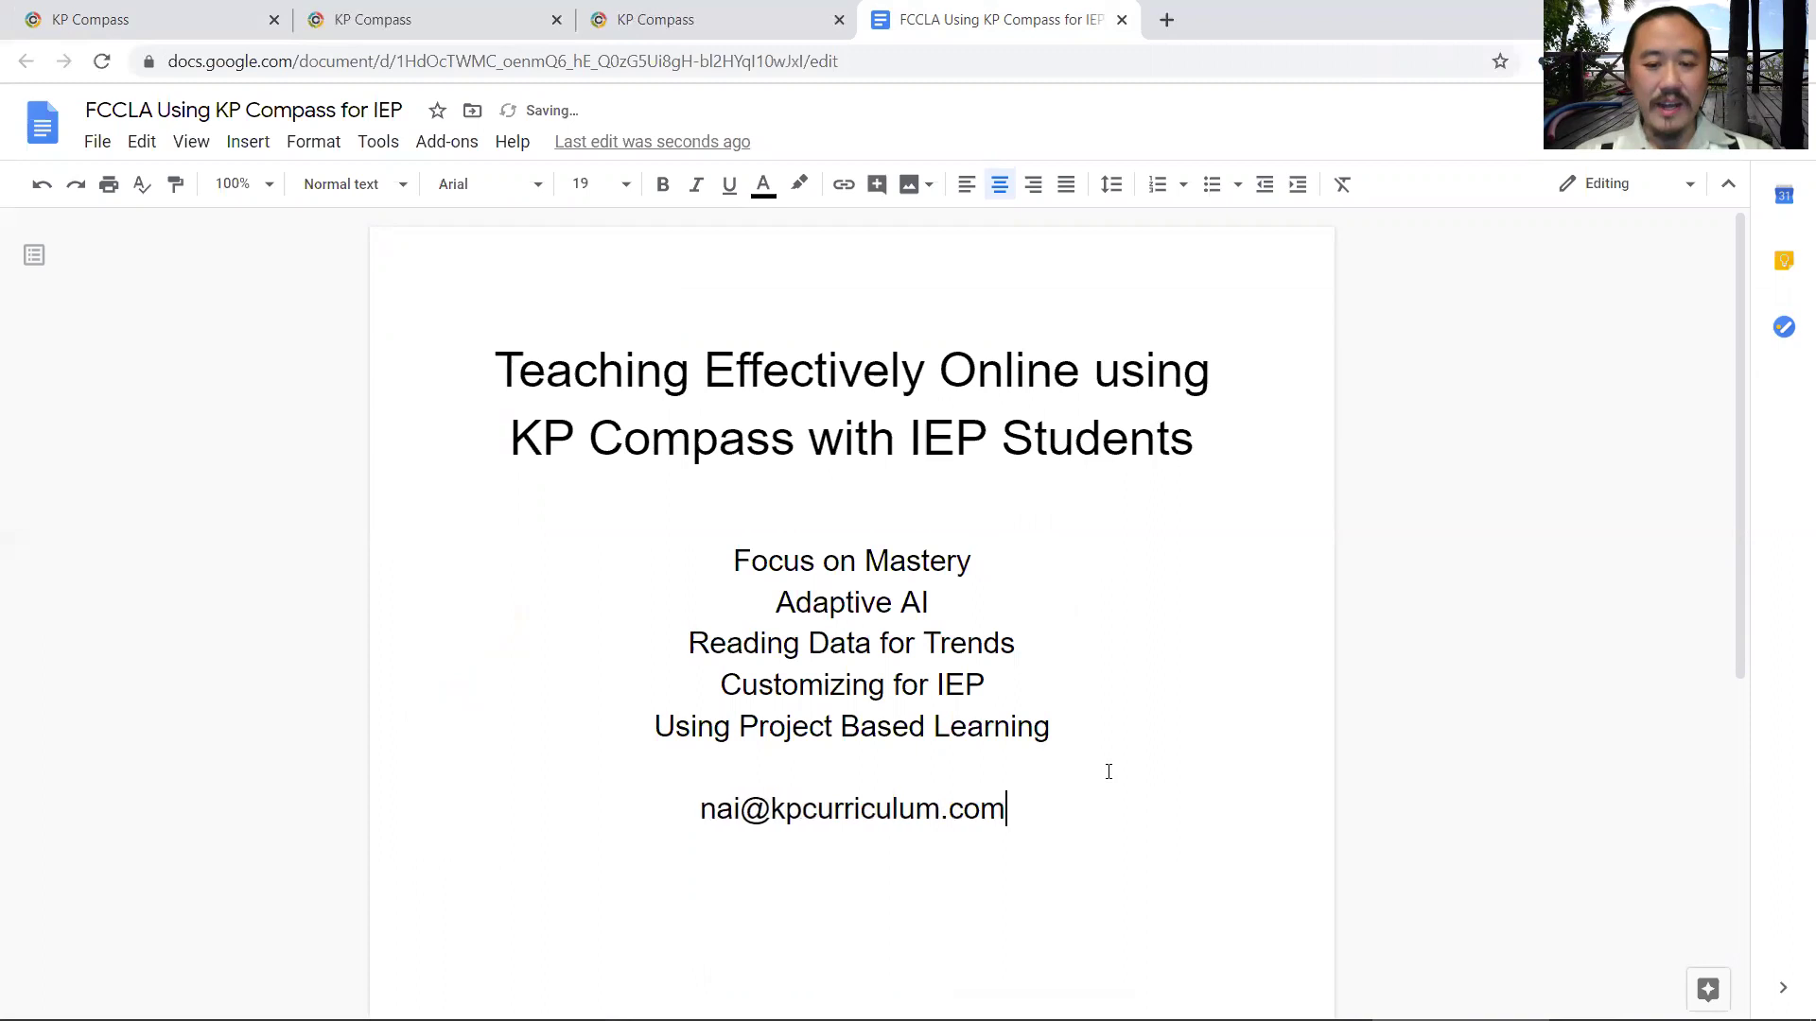
{"action": "key", "text": "Return"}
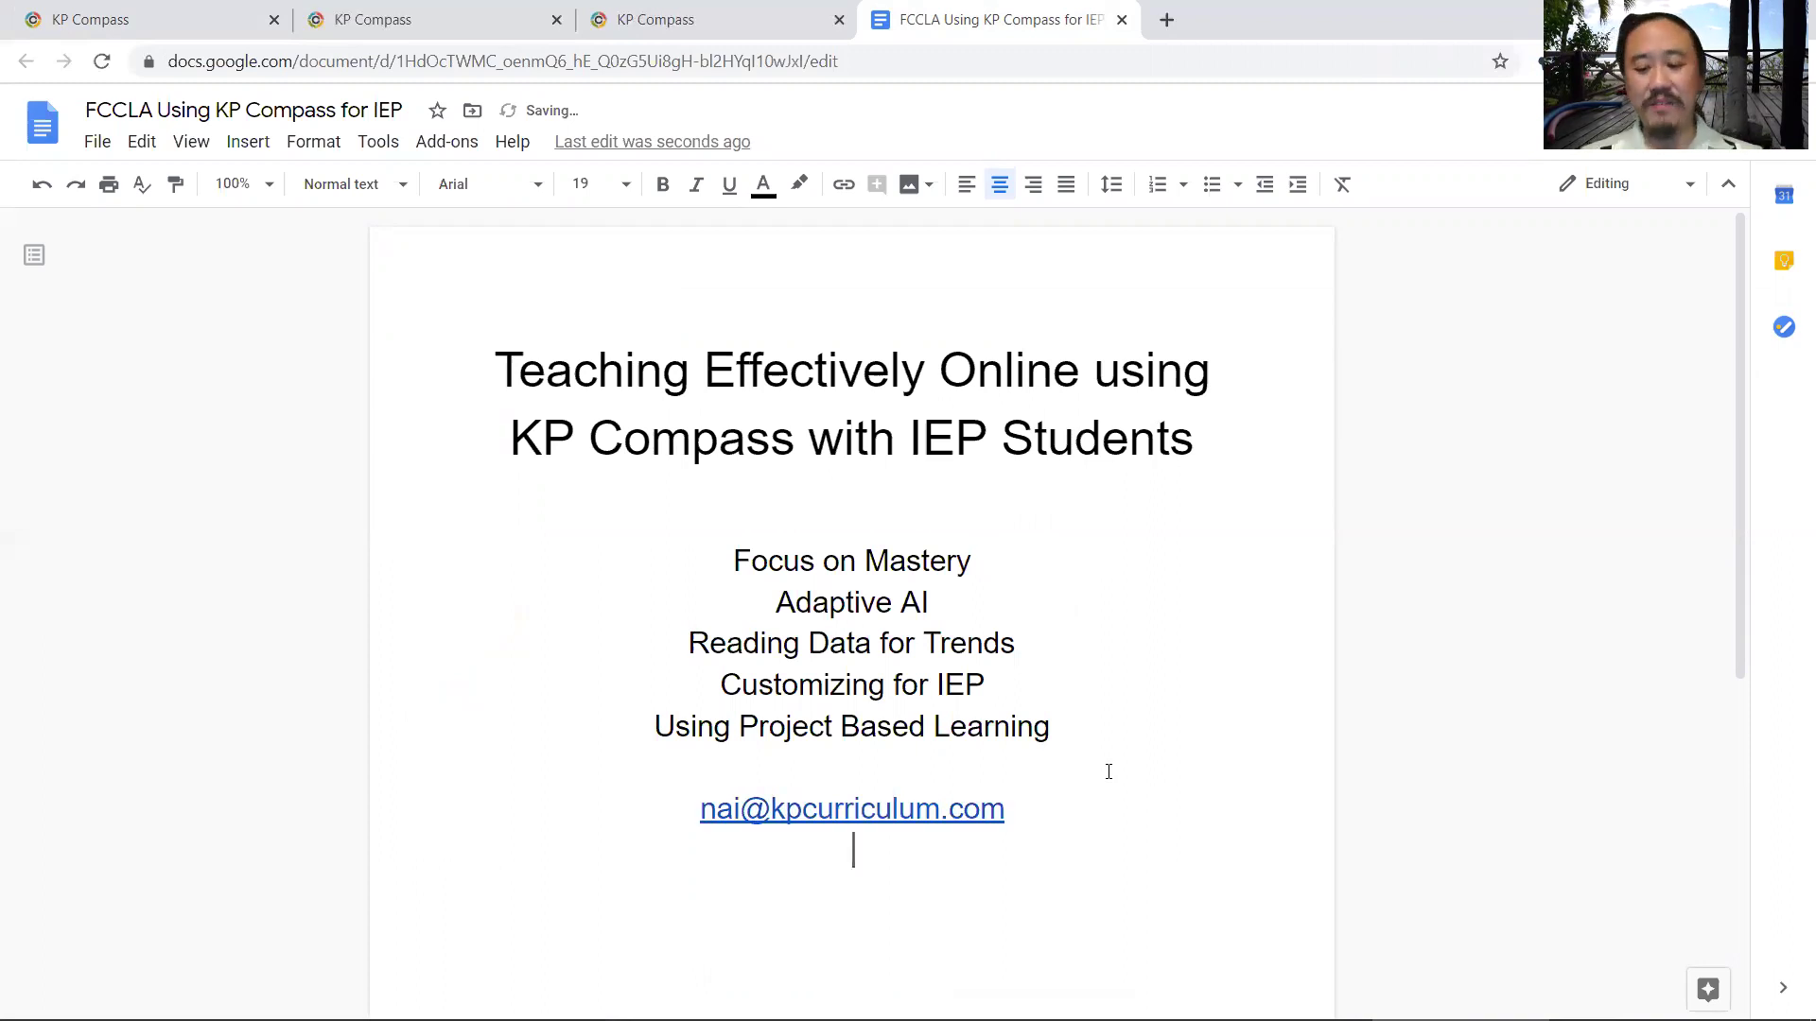
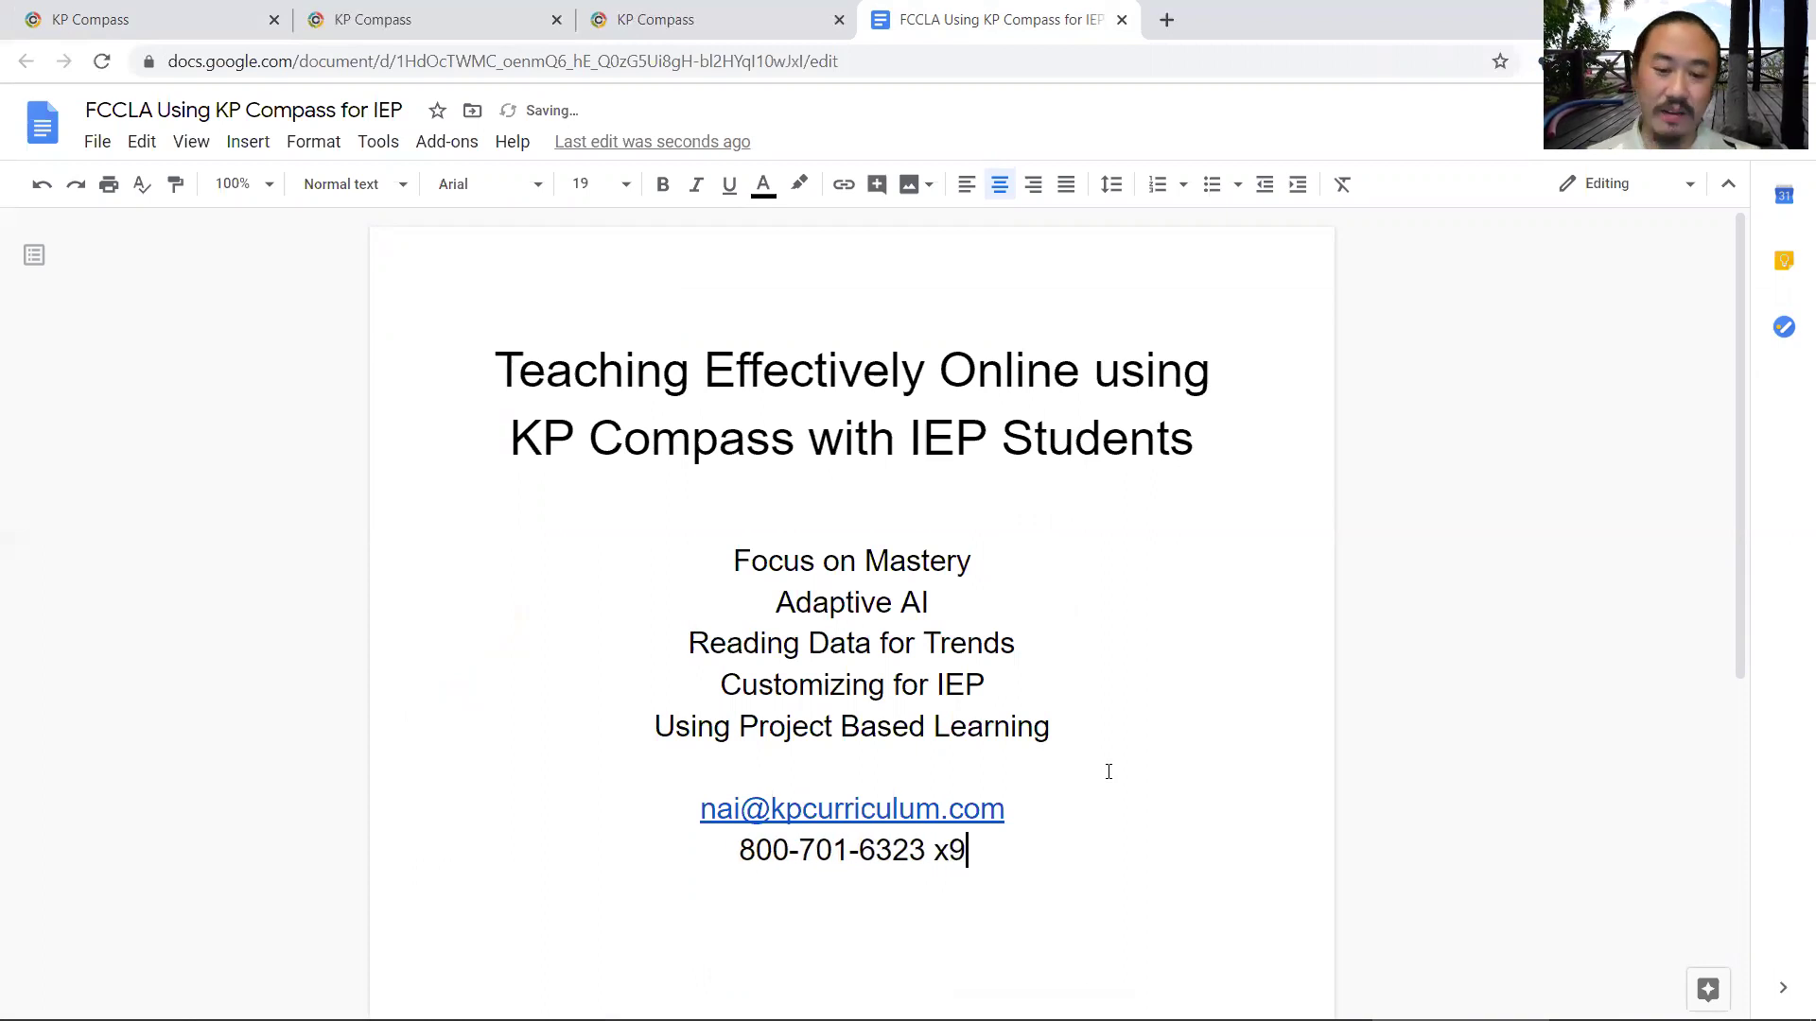